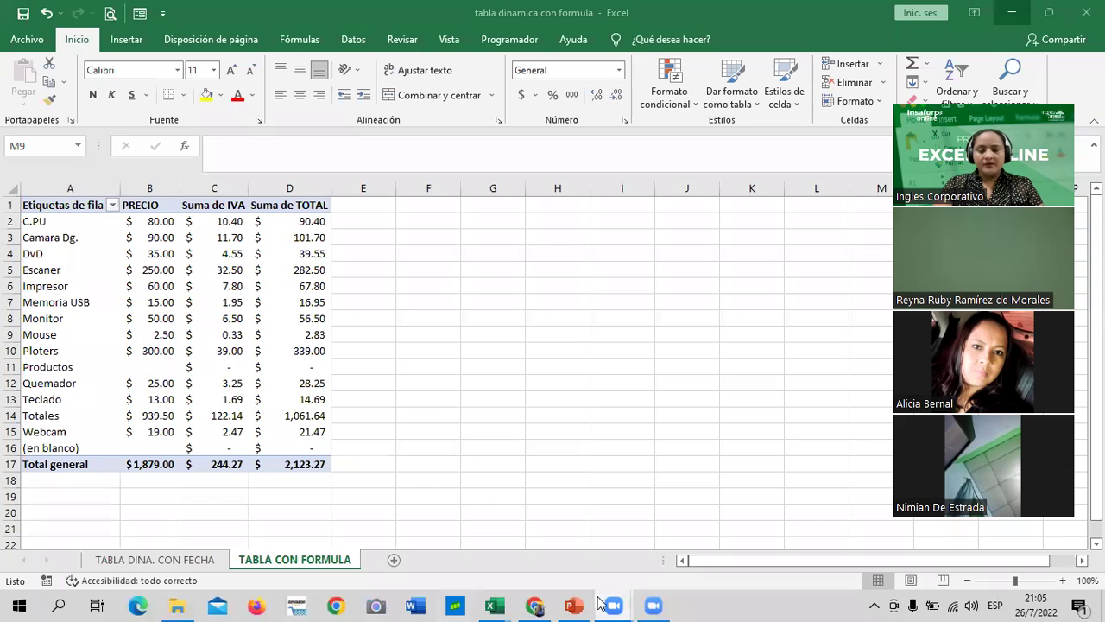
- Switch from Excel to the Chrome course page '4.3 Objetivo de la lección'
mouse_move(609, 600)
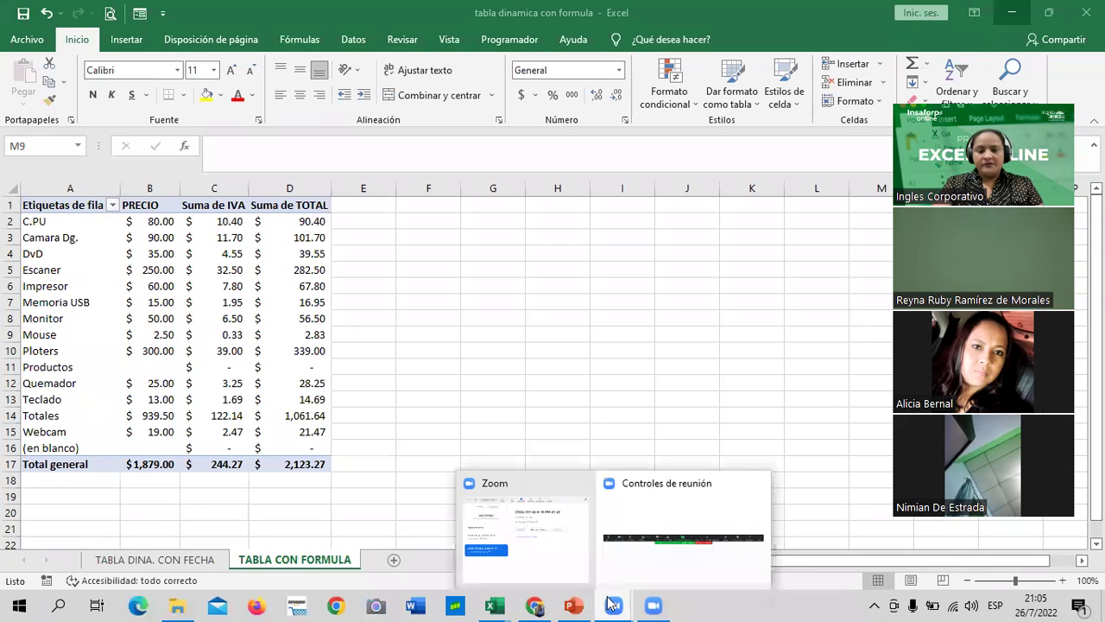
click(535, 605)
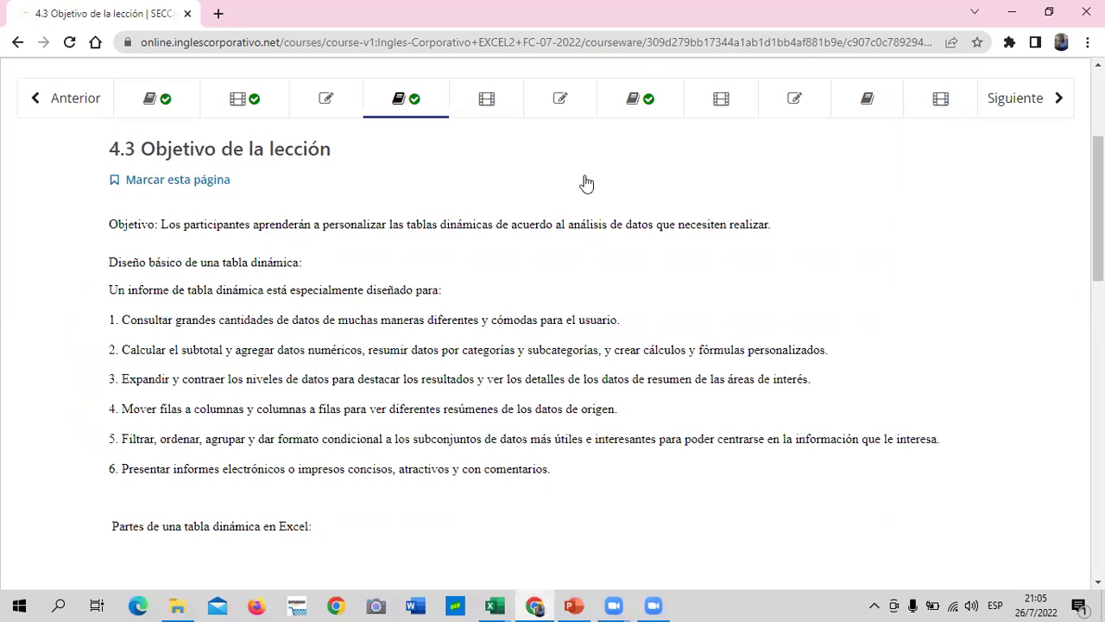
scroll(585, 183, up, 1)
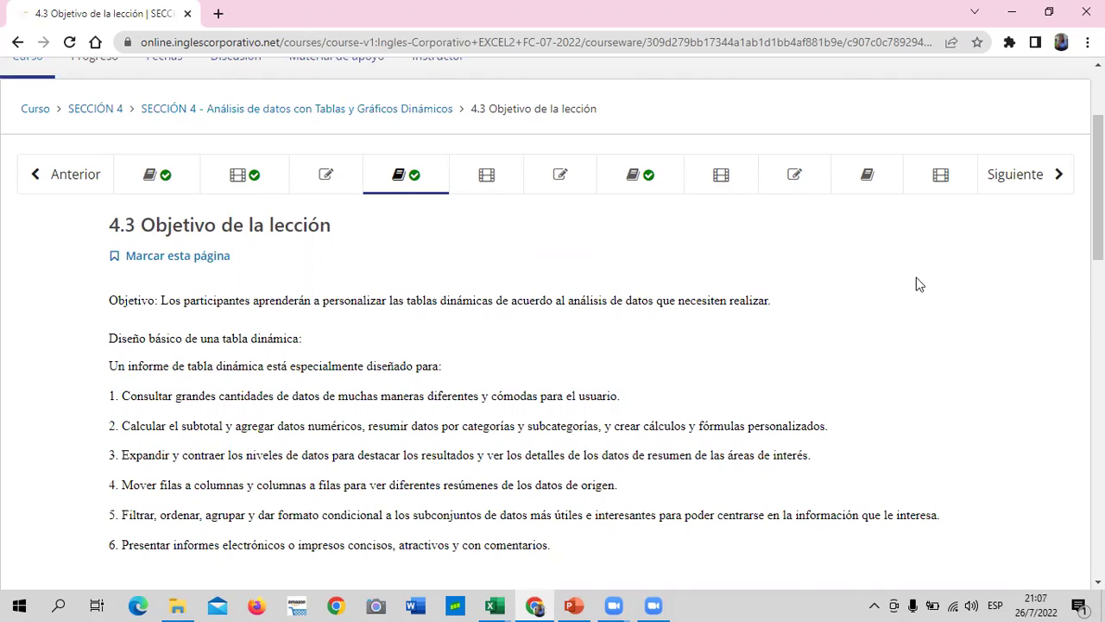
scroll(885, 310, down, 1)
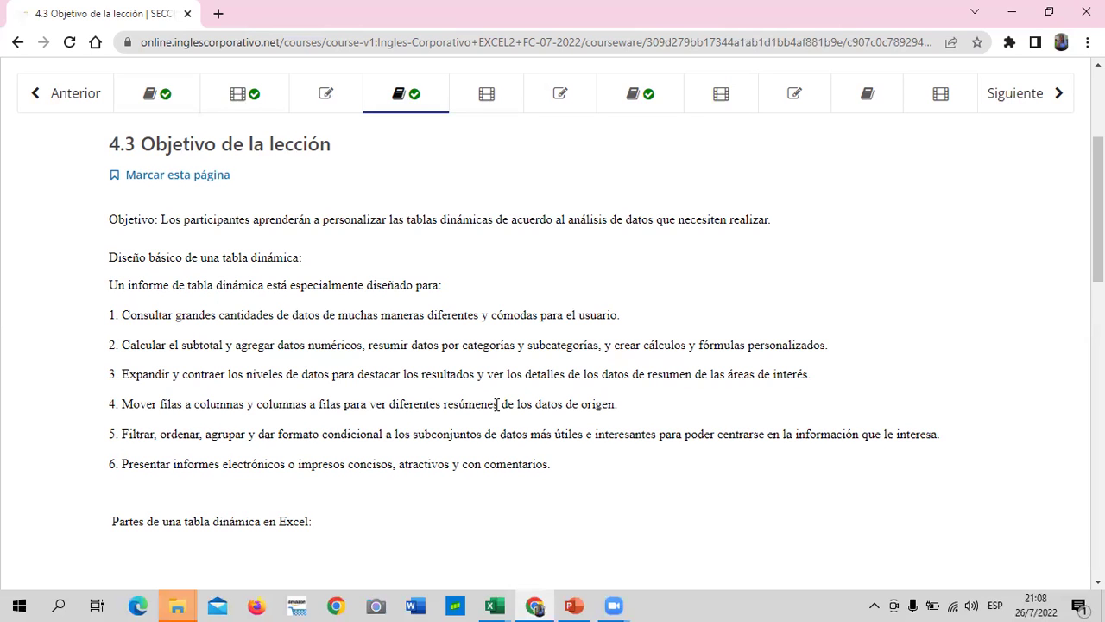
- Scroll down the lesson page to the 'Partes de una tabla dinámica' diagram and its green list
scroll(497, 404, down, 2)
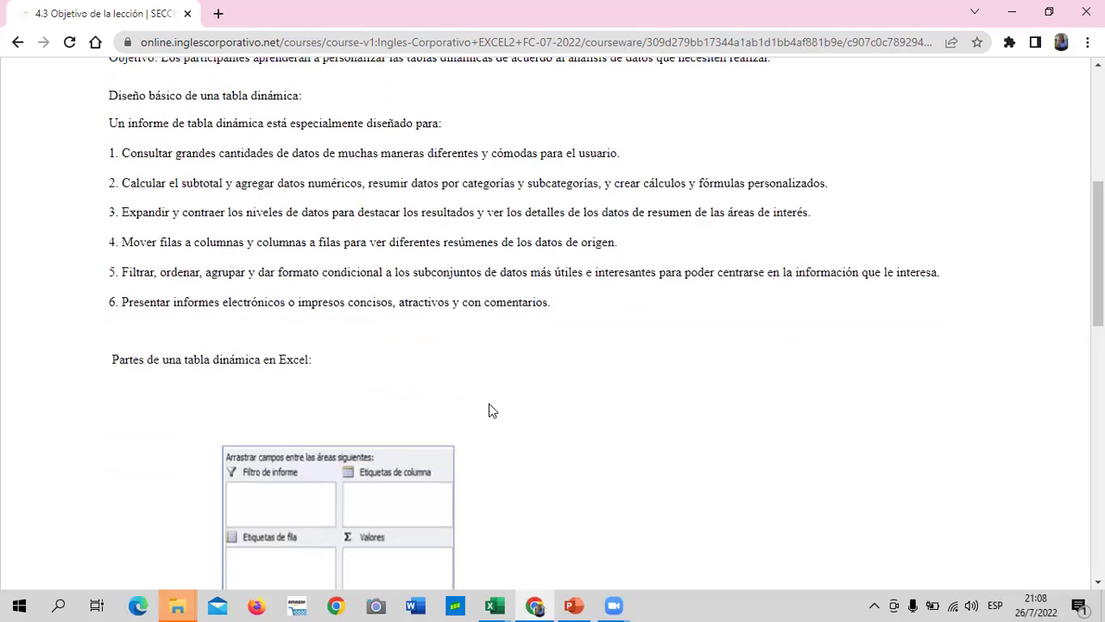
scroll(487, 406, down, 3)
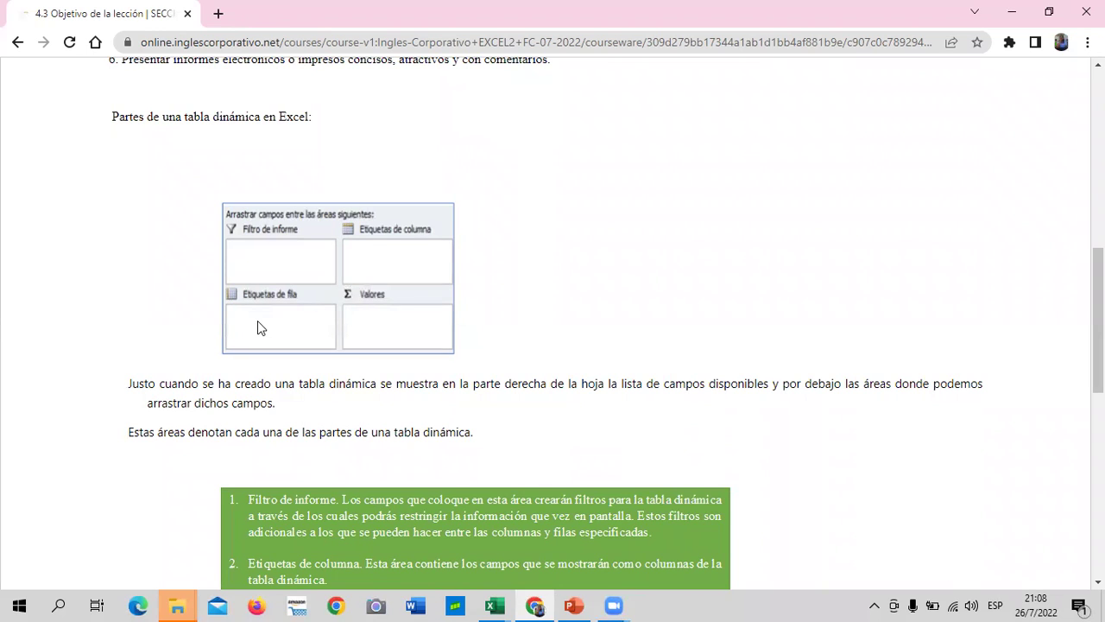
scroll(416, 327, down, 1)
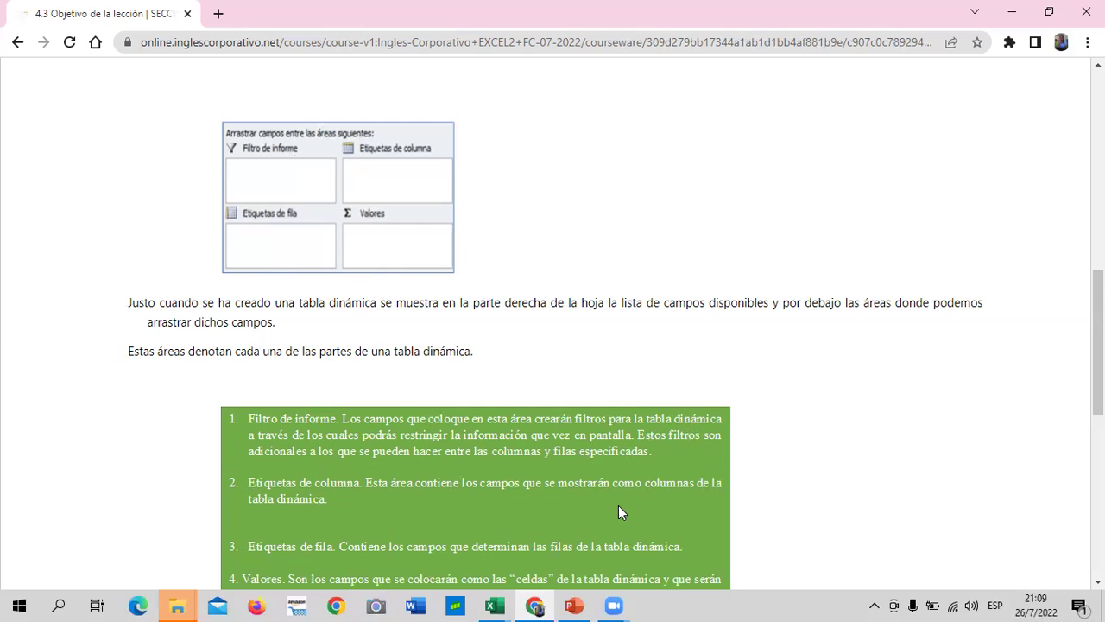
- Scroll to the bottom of lesson 4.3, past the green list of pivot areas, to Anterior and Siguiente
scroll(618, 512, down, 1)
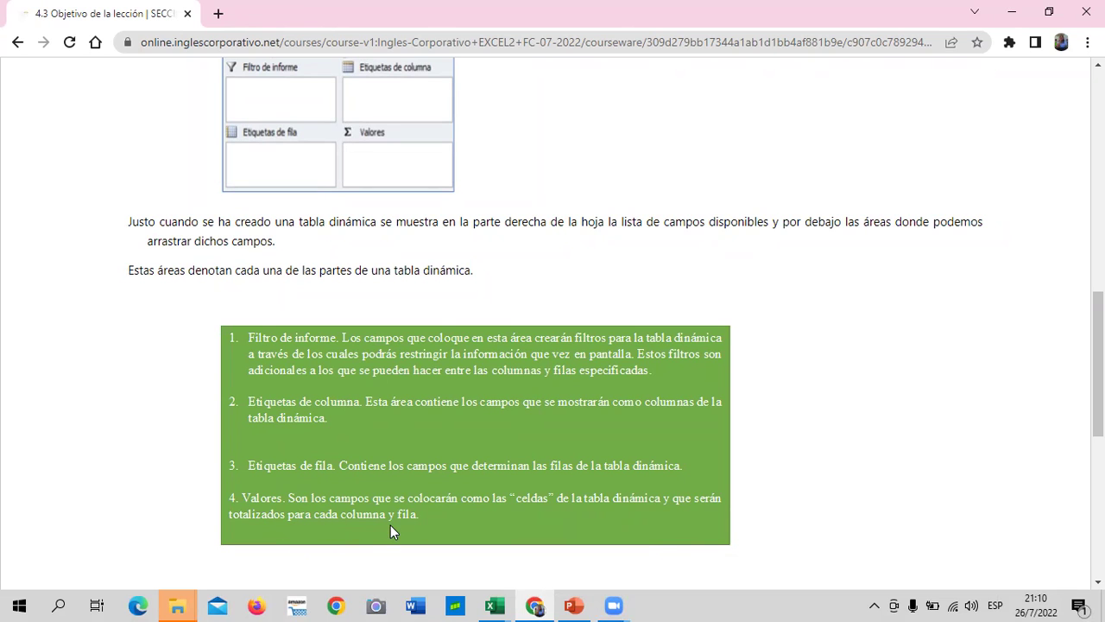
scroll(493, 442, down, 2)
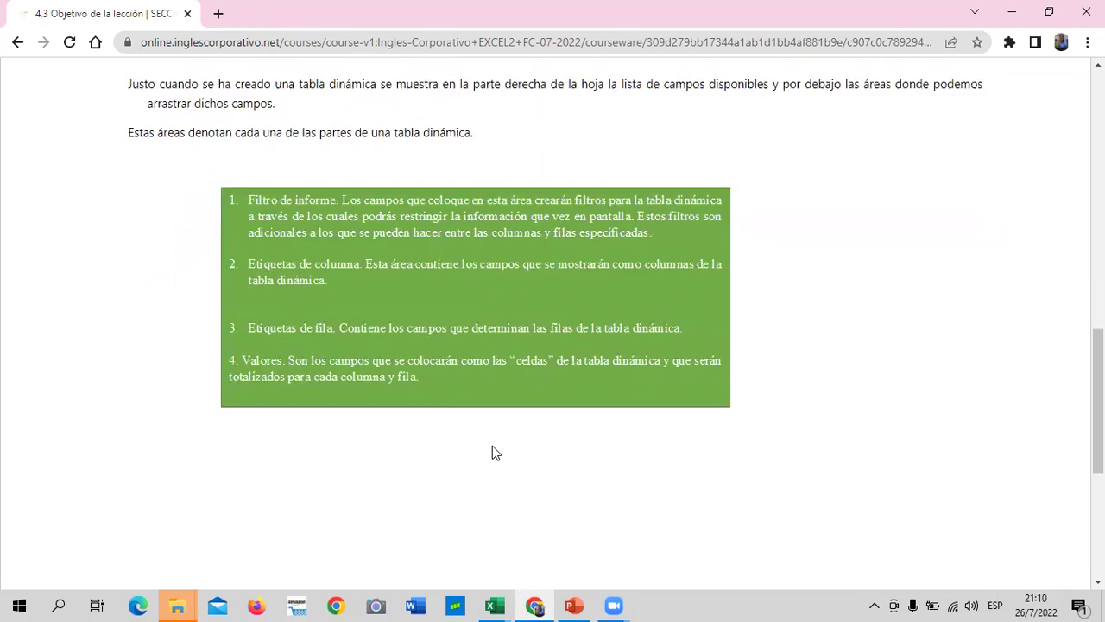
scroll(494, 453, down, 1)
scroll(493, 453, down, 1)
scroll(489, 455, down, 2)
scroll(486, 455, down, 1)
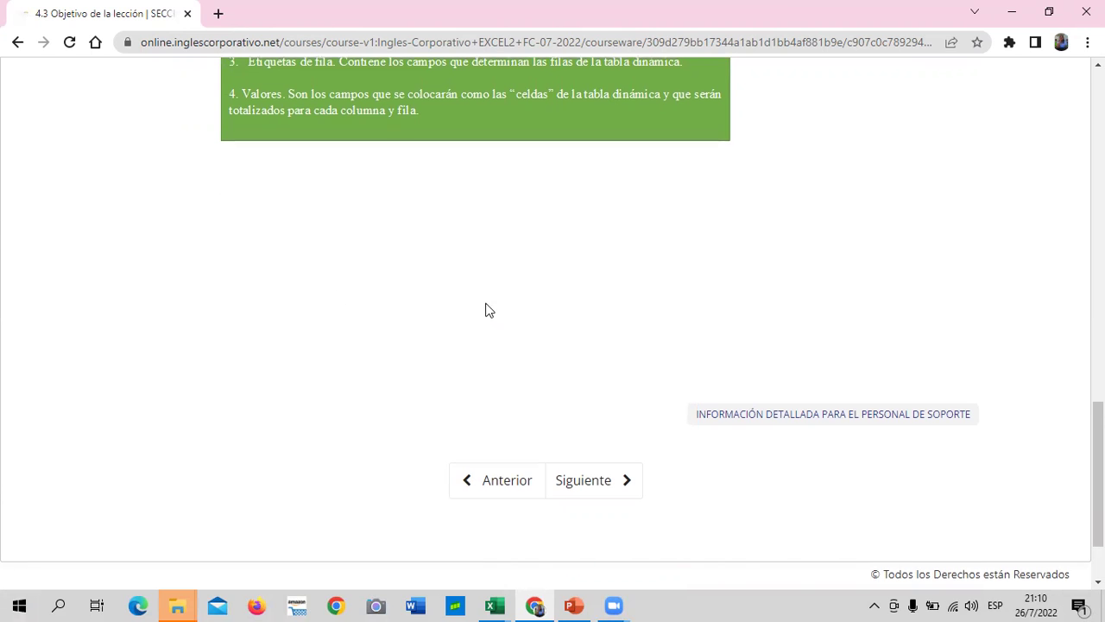
scroll(363, 359, up, 5)
scroll(522, 289, up, 3)
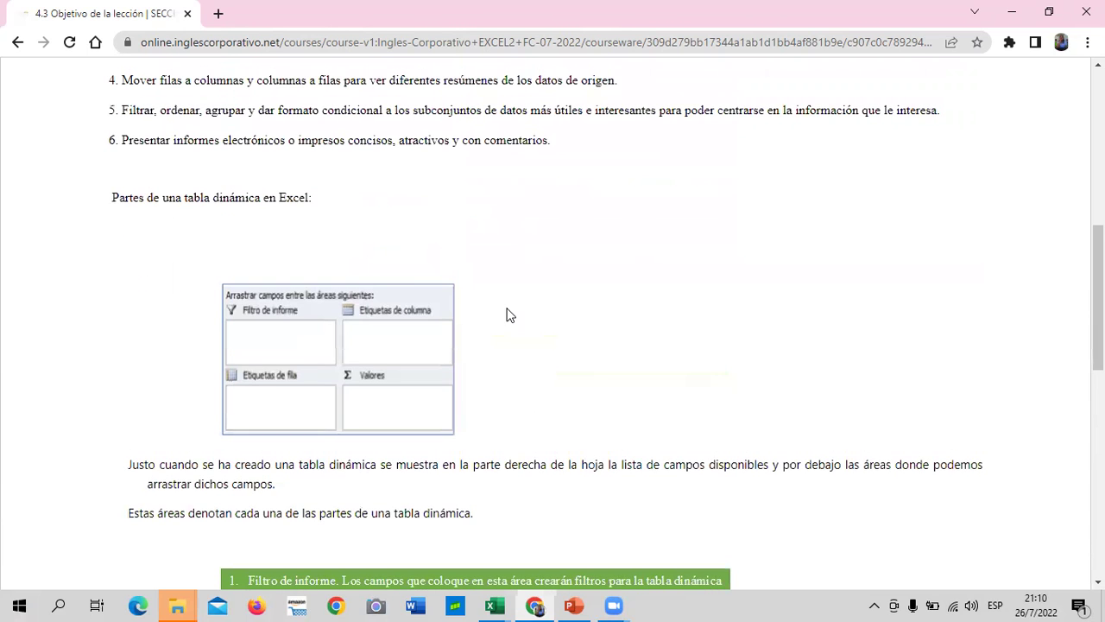
scroll(411, 400, down, 4)
scroll(765, 527, down, 3)
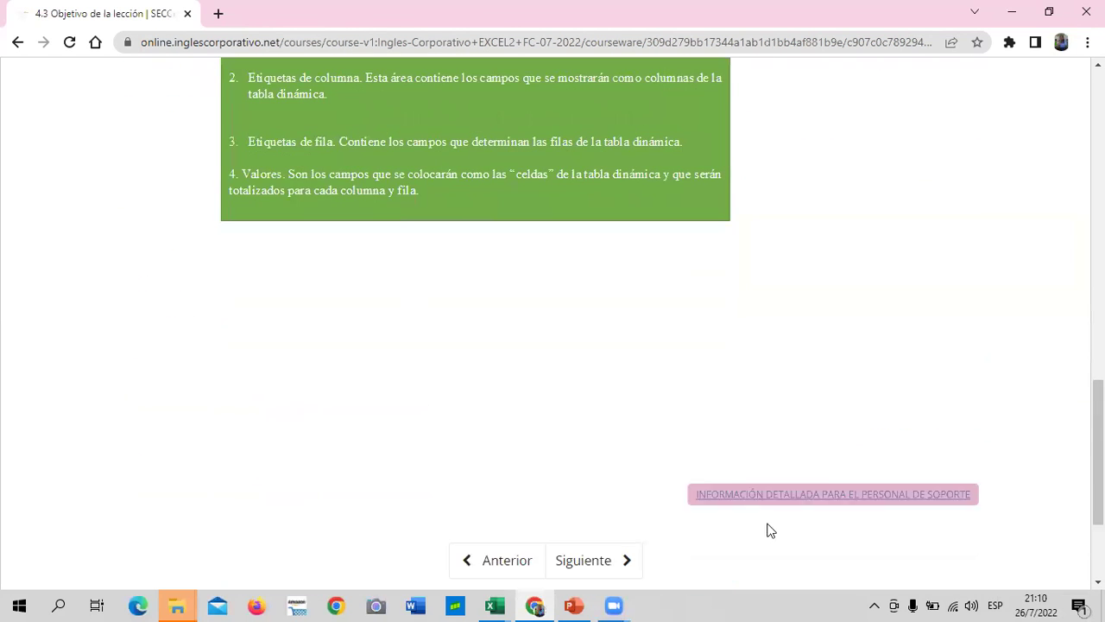
scroll(646, 458, down, 2)
- Go on to lesson 4.4 'Personalizar Tablas Dinámicas' and look over the page
click(600, 399)
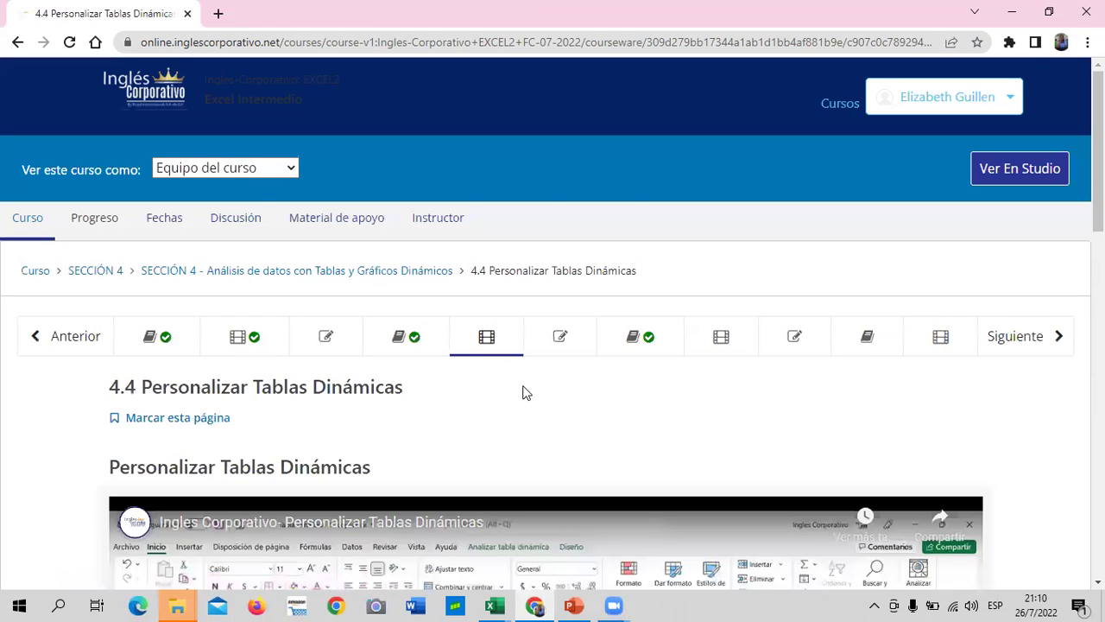
scroll(523, 390, down, 2)
scroll(453, 406, down, 1)
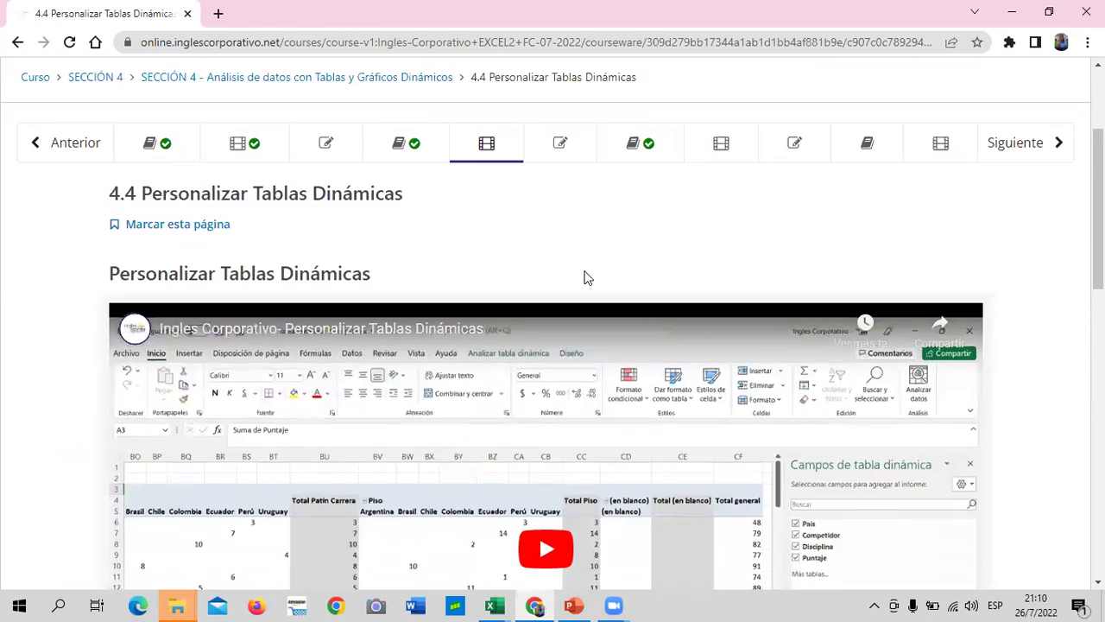
scroll(585, 276, up, 1)
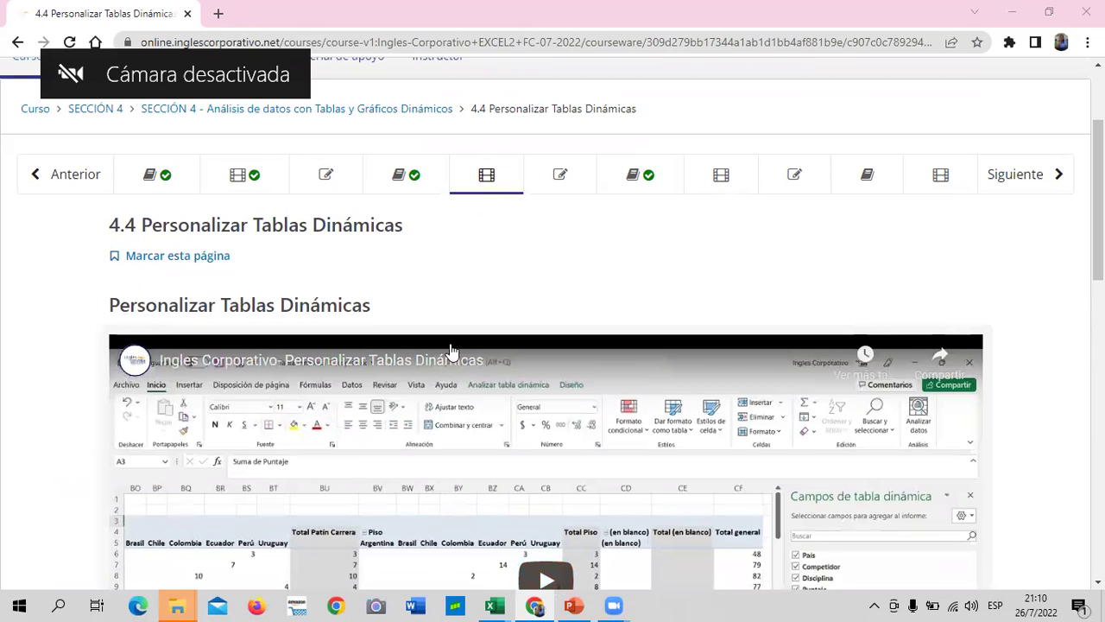
- Play the embedded Personalizar Tablas Dinámicas video through to its end screen
scroll(450, 350, down, 3)
click(538, 327)
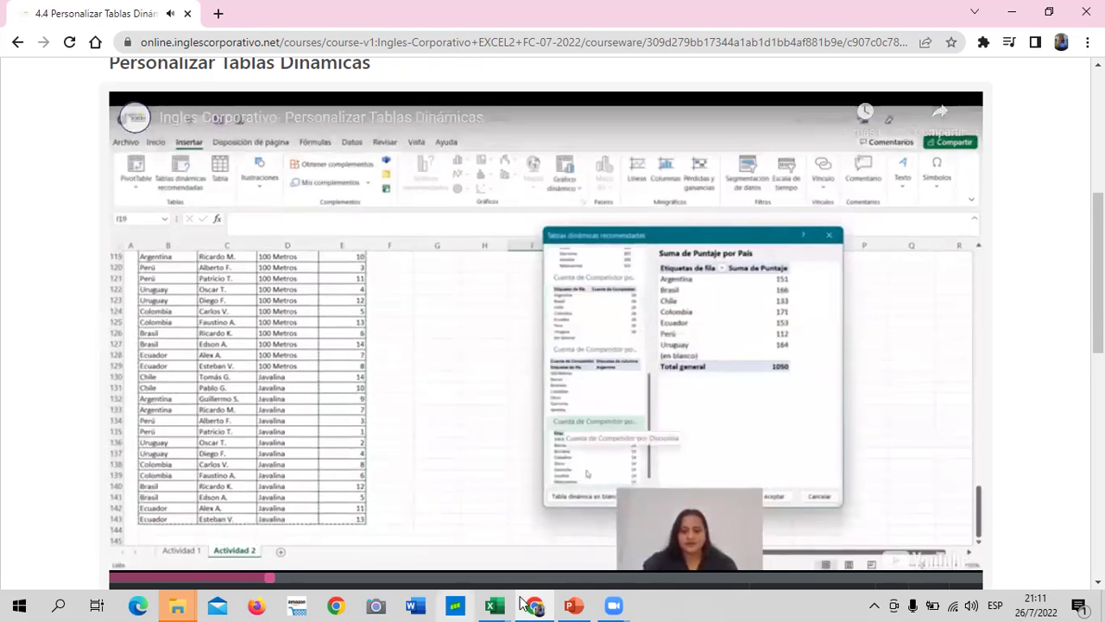
mouse_move(829, 582)
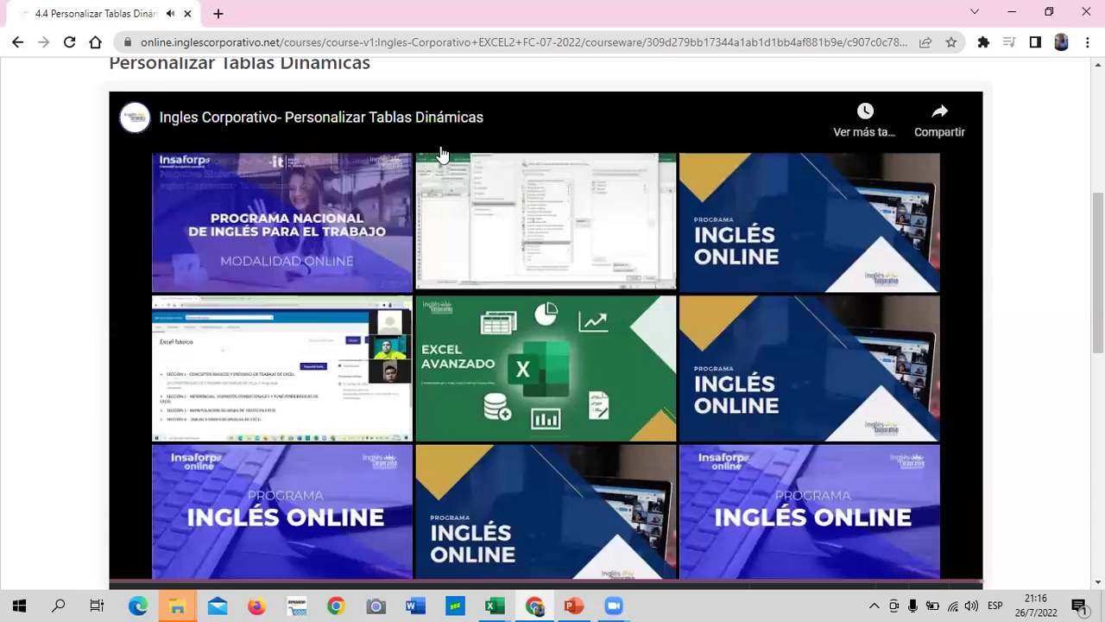
- Bring the Tabla Dinamica (9) workbook to the front and scroll its sheet tabs to the later sheets
scroll(508, 186, down, 4)
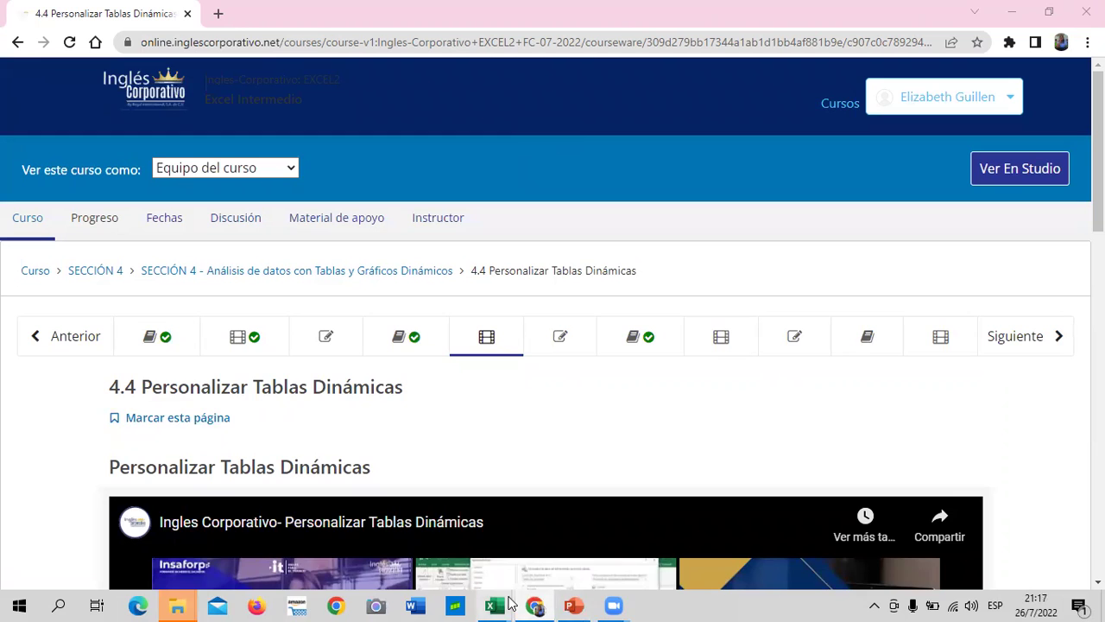
mouse_move(507, 604)
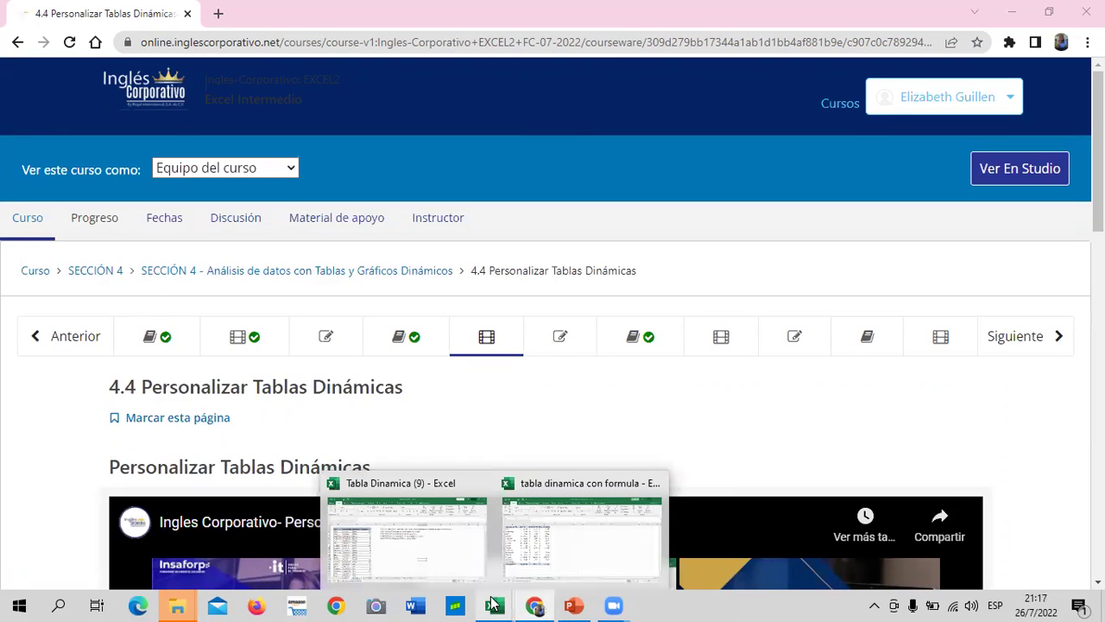
click(422, 553)
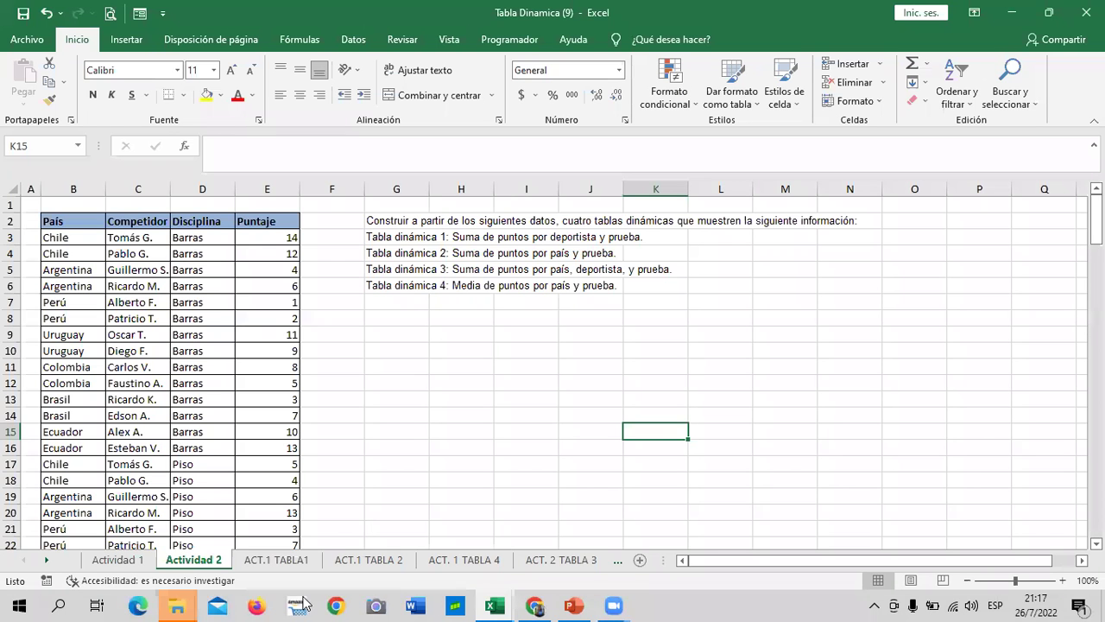
click(46, 561)
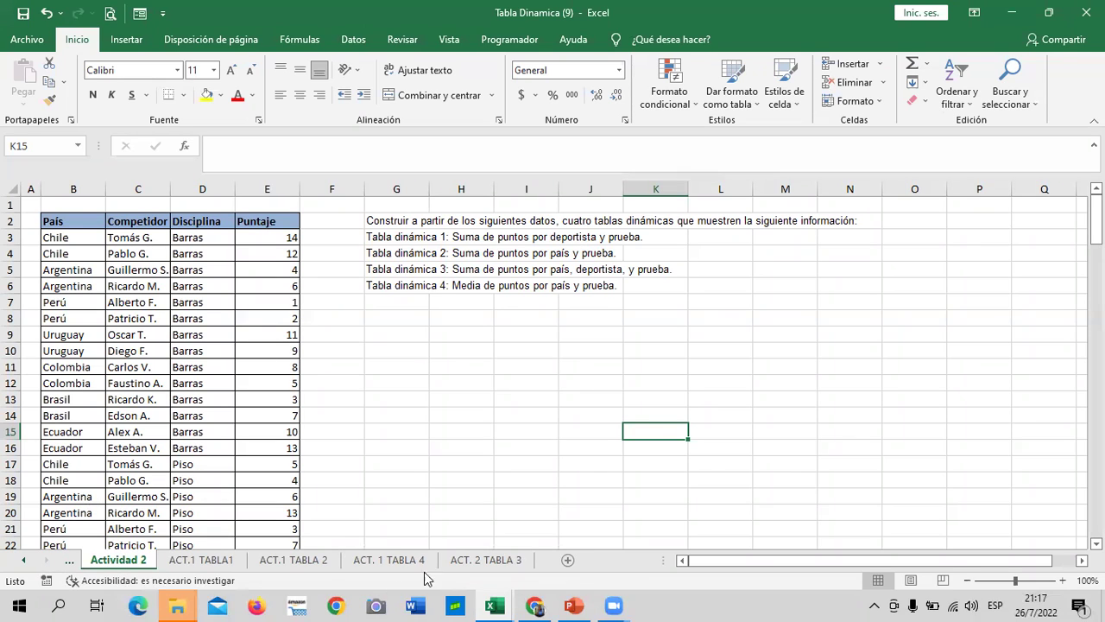
- Show the ACT. 2 TABLA 3 pivot sheet, with Suma de Puntaje and Promedio de Puntaje2 headers visible
click(464, 560)
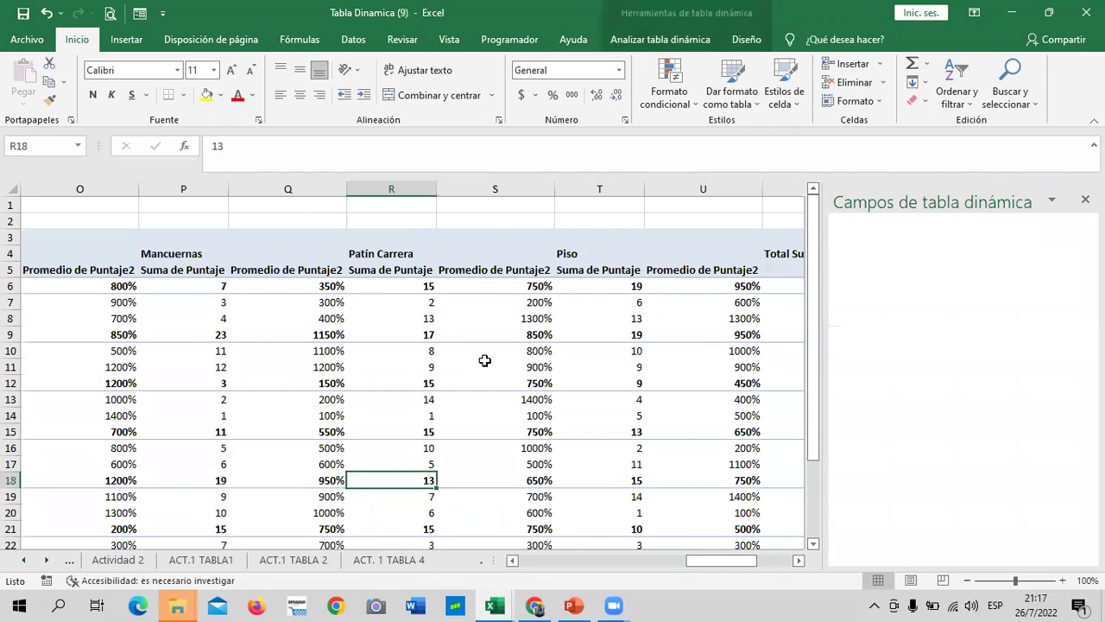
scroll(486, 360, down, 3)
scroll(486, 360, up, 3)
scroll(518, 388, up, 1)
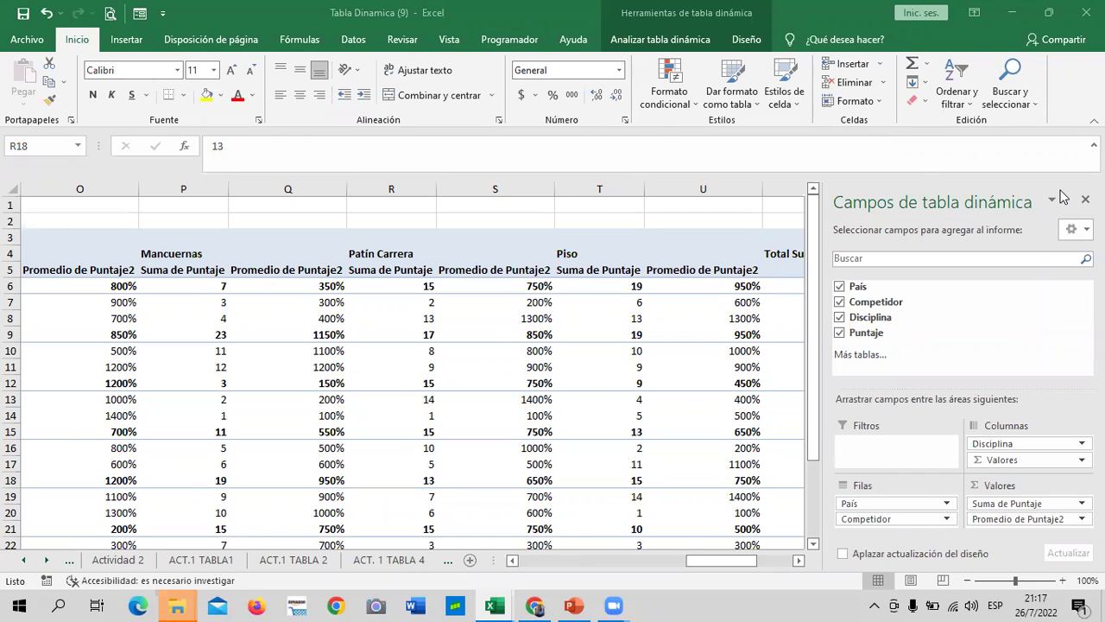
- View the Actividad 1 sheet's Departamento, Cargo, Sucursal and Sueldo table, then glance back at Actividad 2
click(24, 561)
click(105, 561)
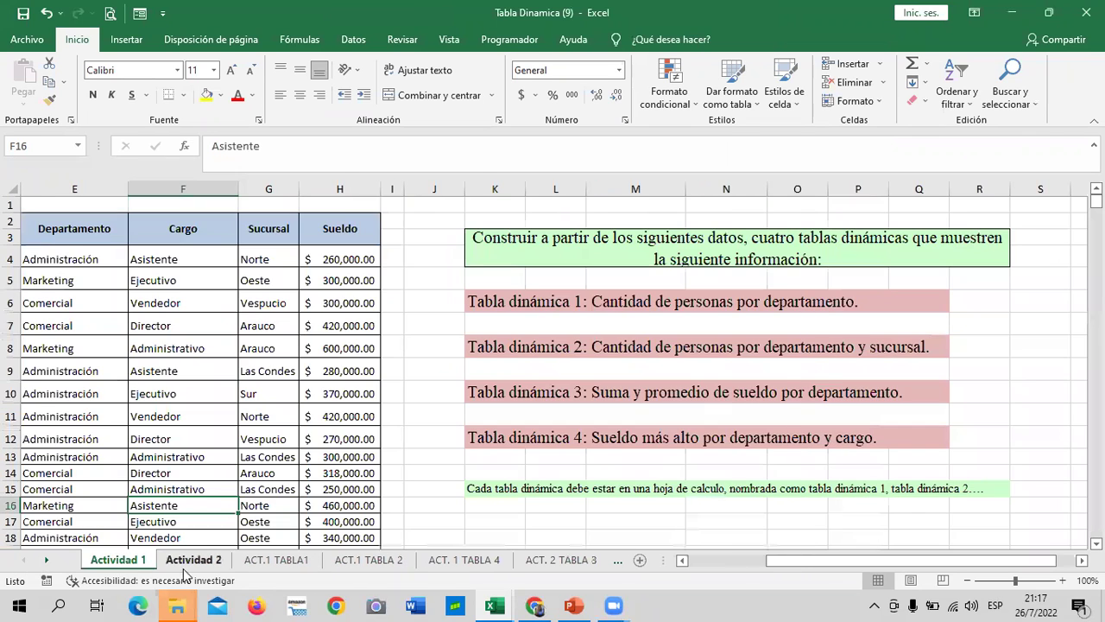
click(188, 566)
click(134, 563)
- Open the Actividad 2 scores sheet and read the pivot-table instructions in cell G2
click(185, 562)
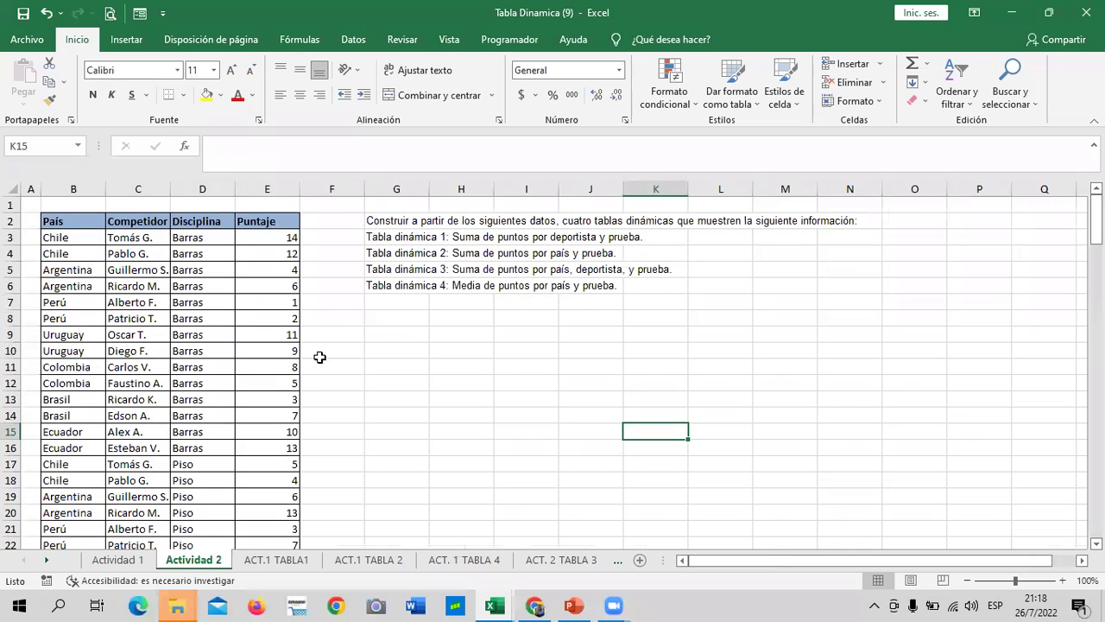
scroll(286, 412, down, 4)
scroll(287, 449, up, 4)
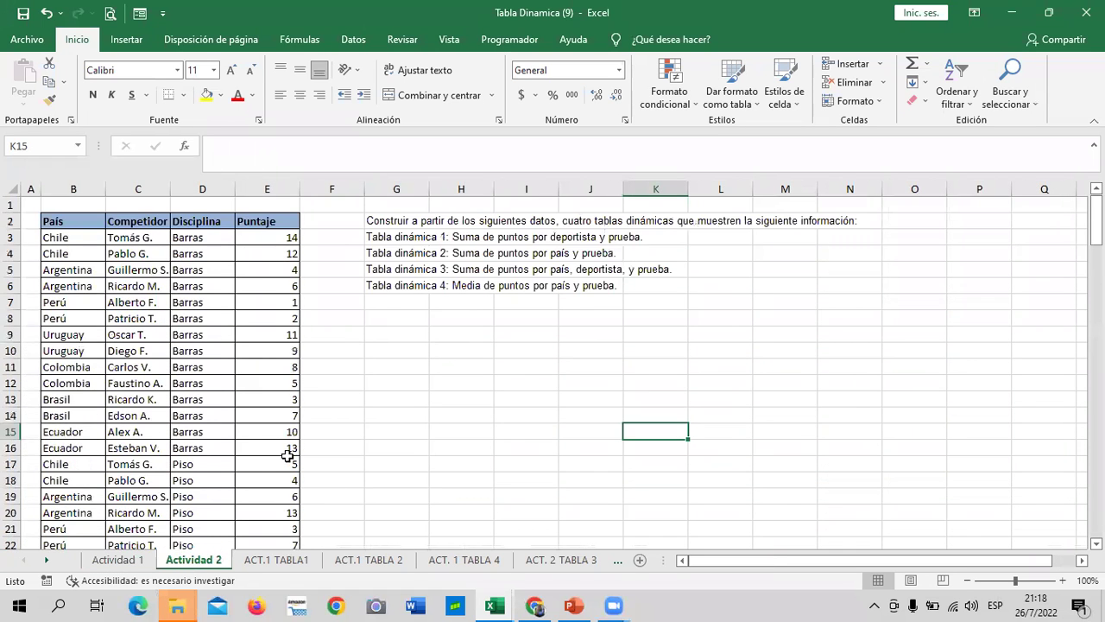
click(425, 223)
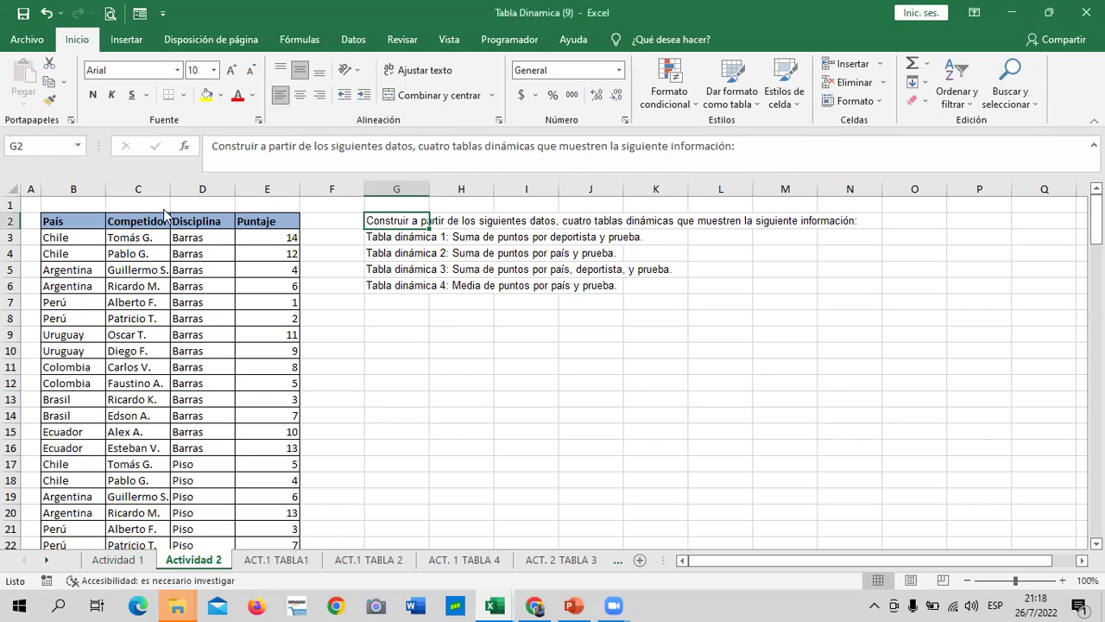
click(509, 300)
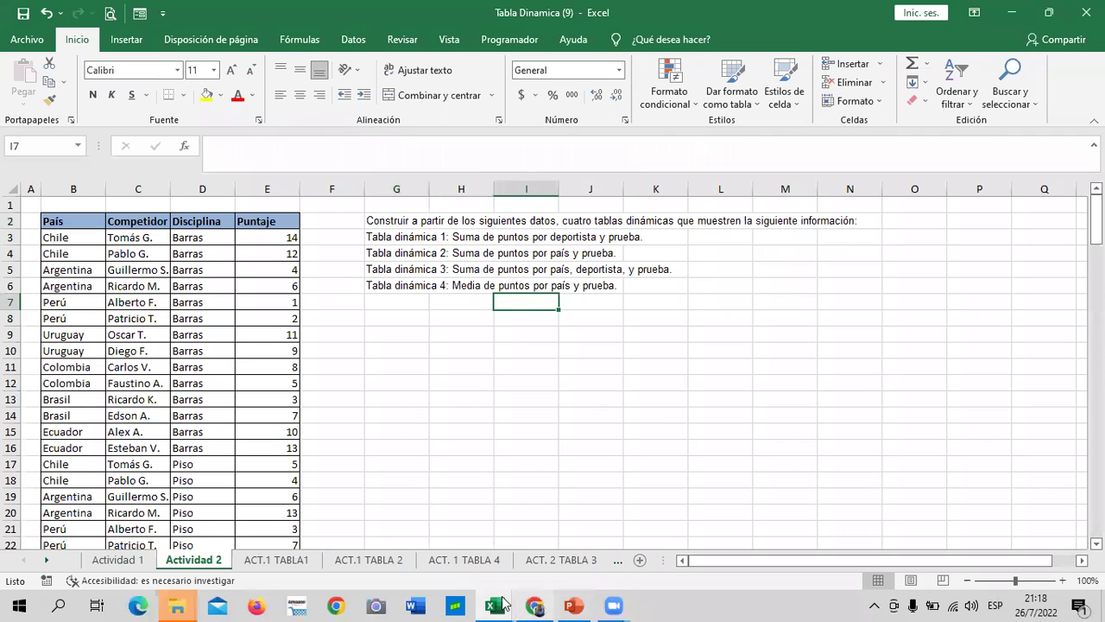
- Bring the 'tabla dinamica con formula' workbook to the front
mouse_move(499, 603)
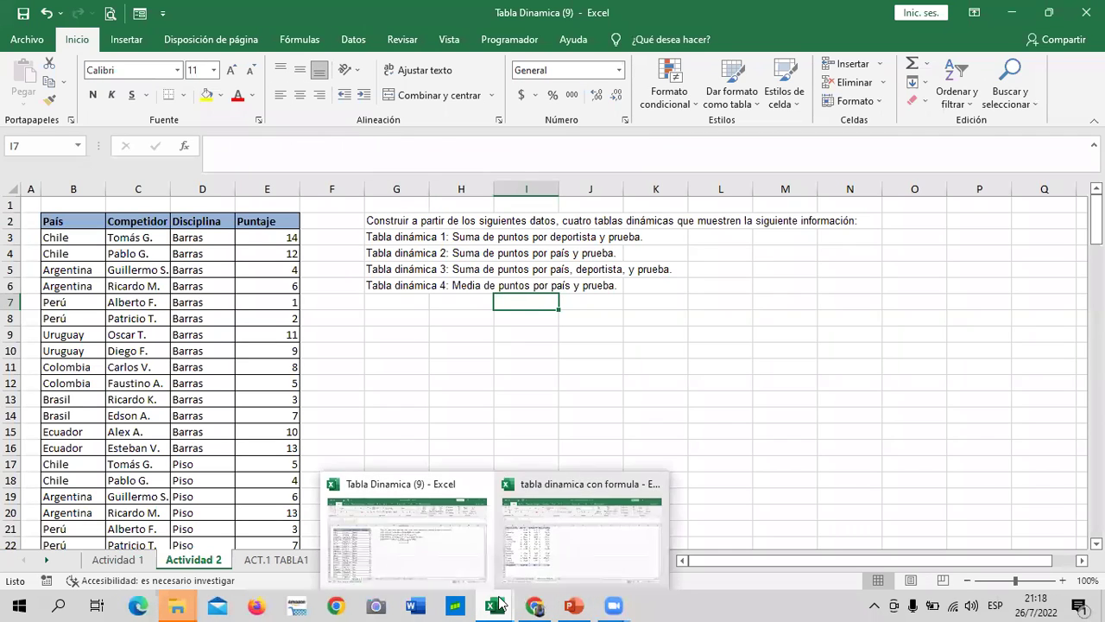
click(536, 570)
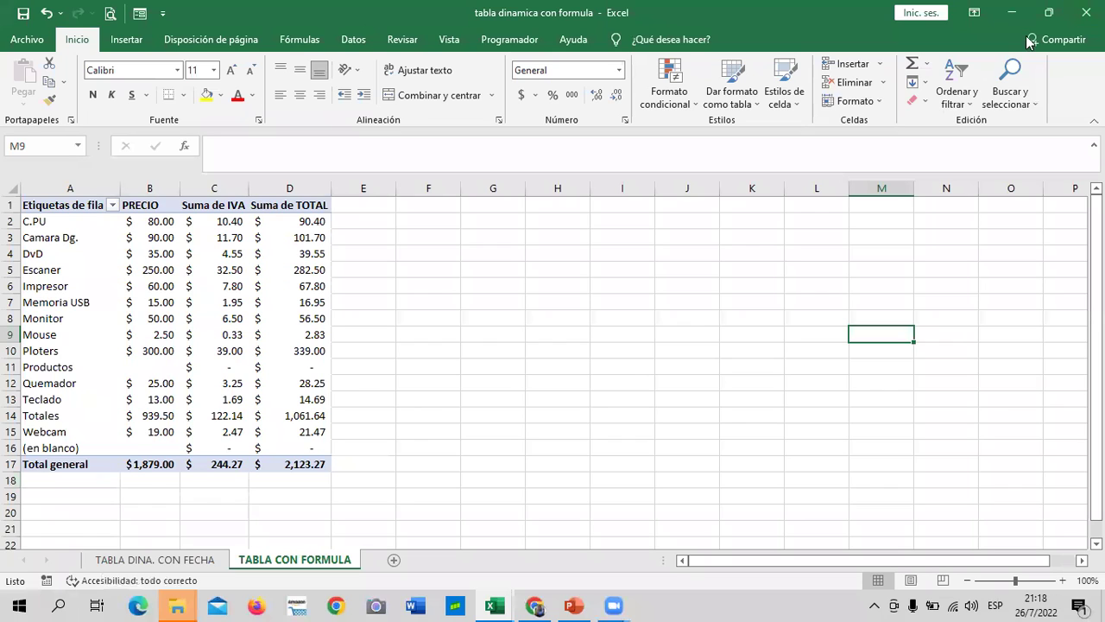
click(488, 322)
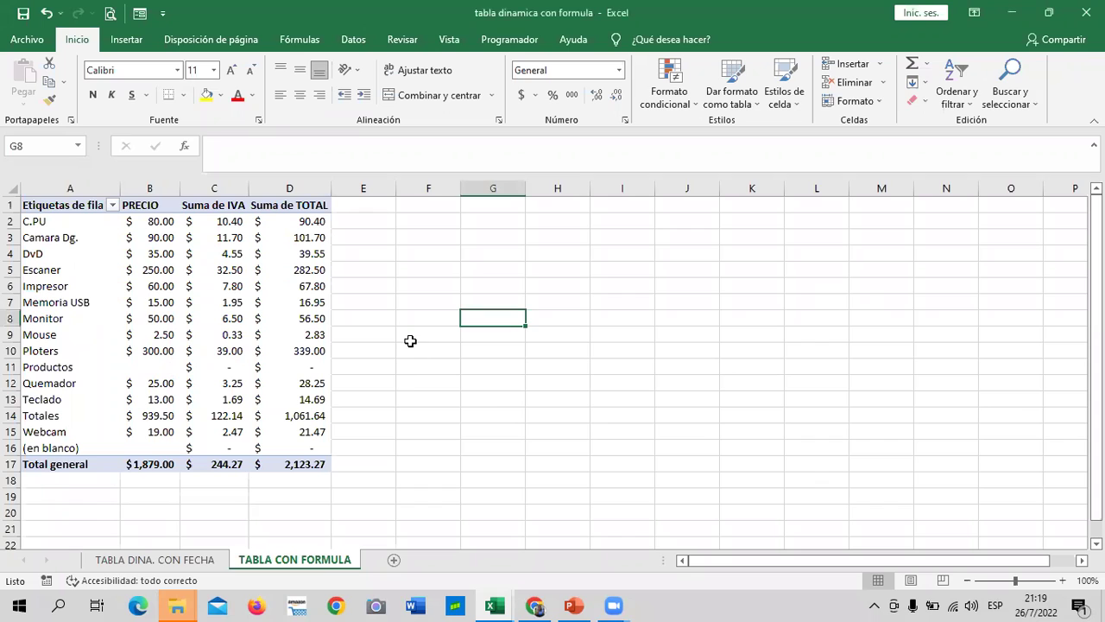
- Add a new blank sheet, Hoja15, after the TABLA DINA. CON FECHA pivot sheet
click(115, 562)
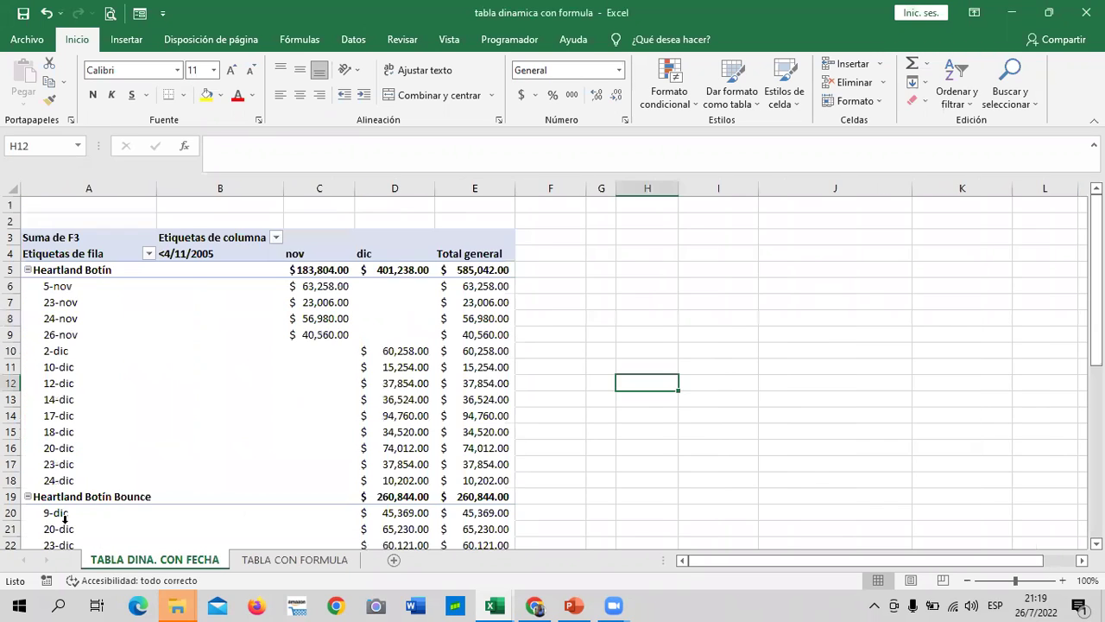
scroll(369, 366, down, 3)
scroll(369, 367, down, 4)
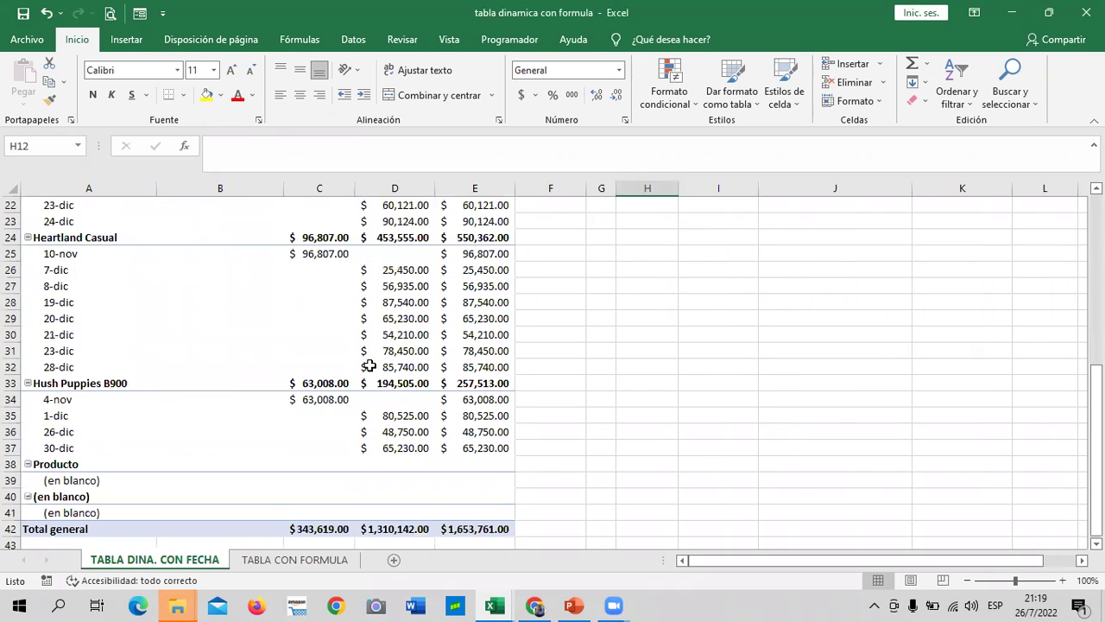
click(393, 560)
click(462, 333)
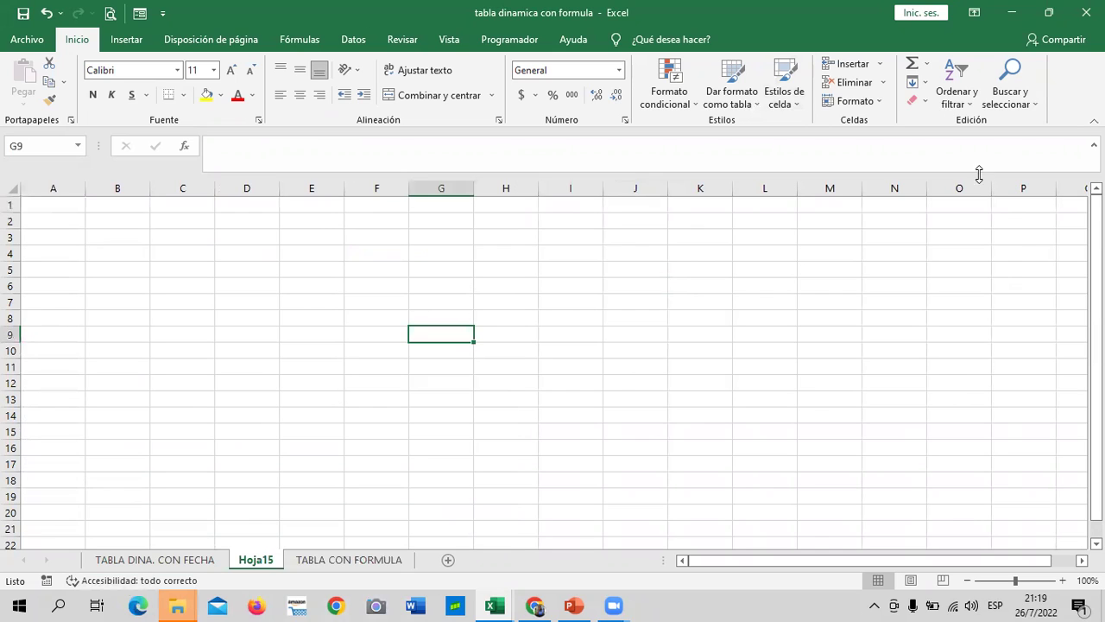
- Move Hoja15 to the end of the workbook, after TABLA CON FORMULA, and show it
click(741, 292)
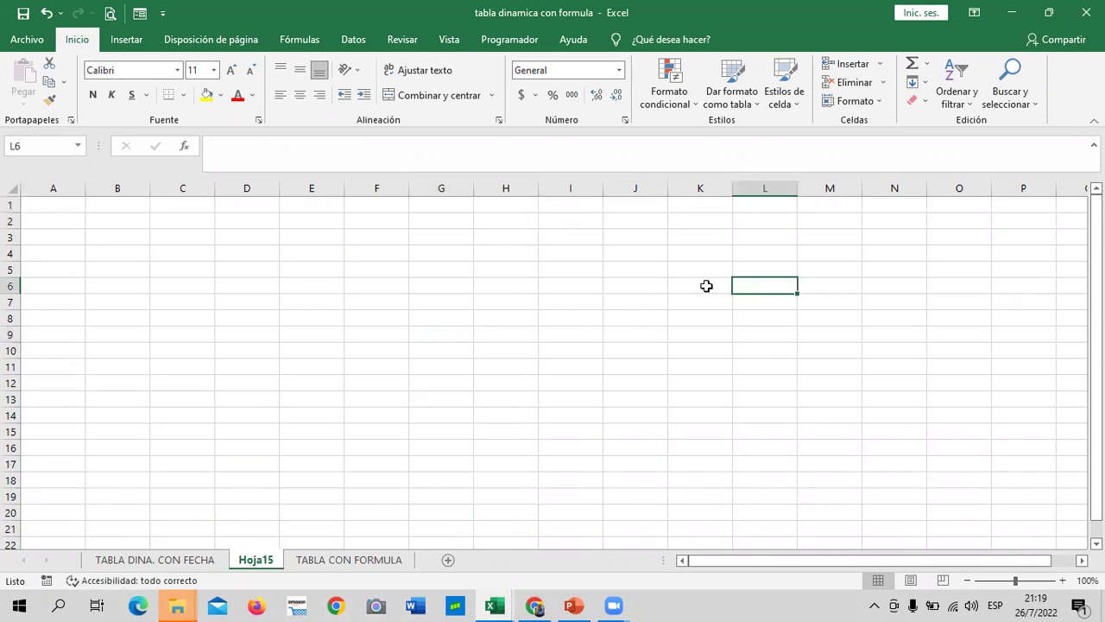
mouse_move(250, 563)
mouse_down()
mouse_move(401, 564)
mouse_move(249, 565)
mouse_up()
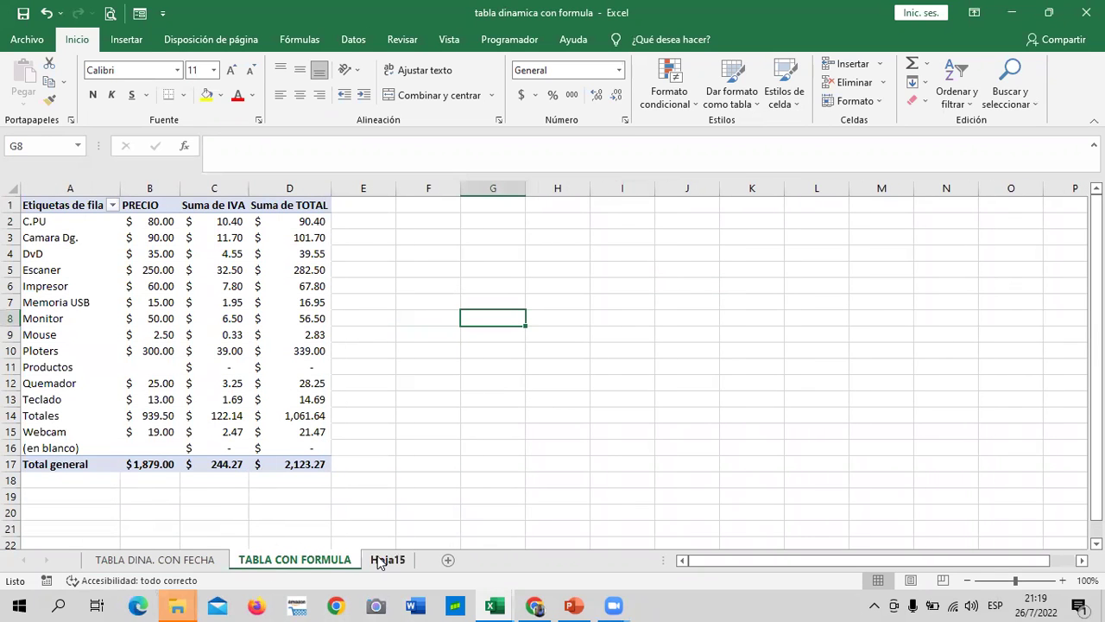
click(385, 562)
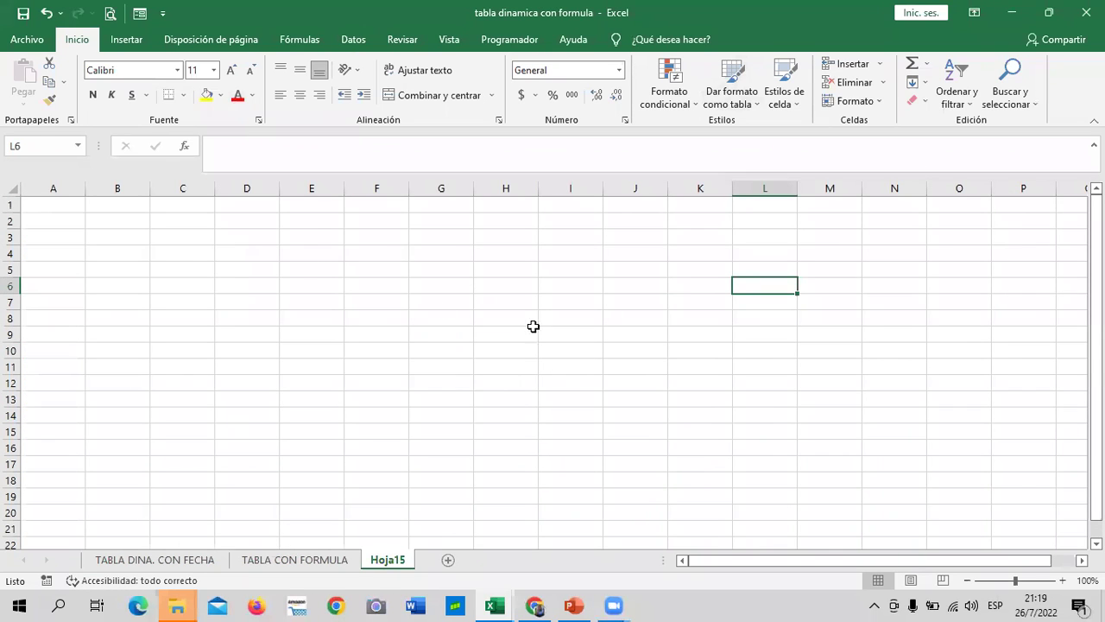
- Select cells D6, C2, E9, C4, G8 and B5 on the empty Hoja15 sheet
click(236, 285)
click(160, 224)
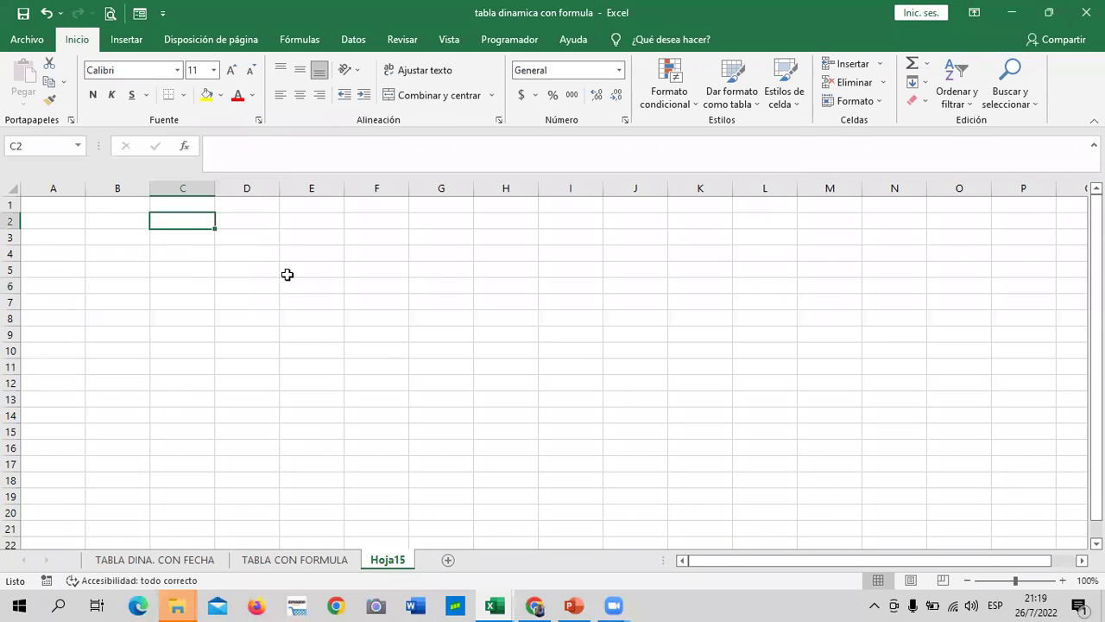
click(314, 335)
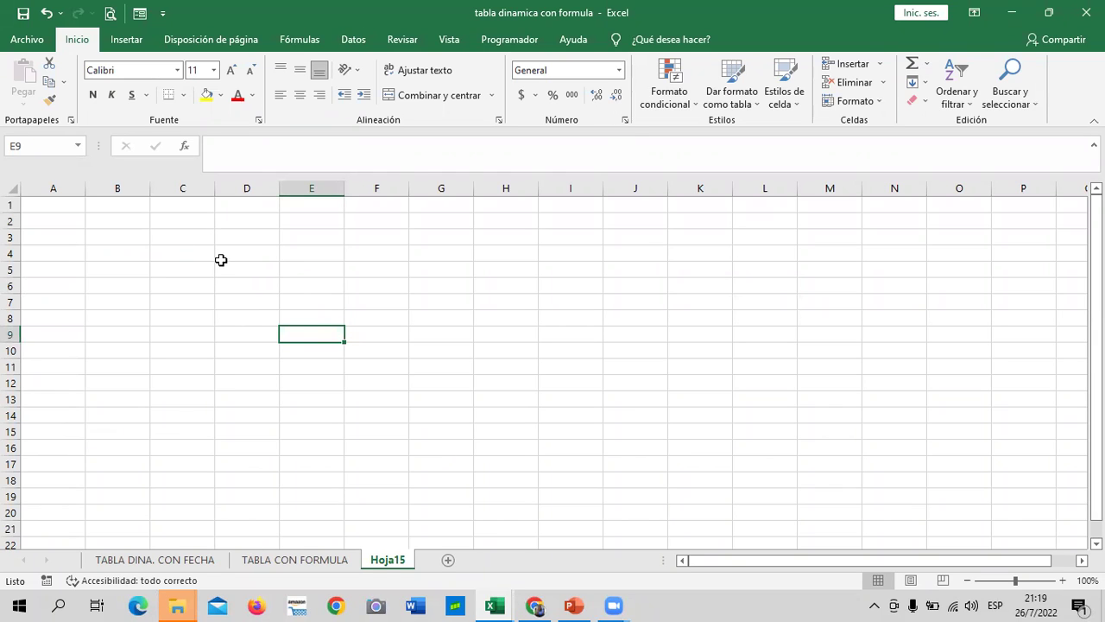
click(206, 260)
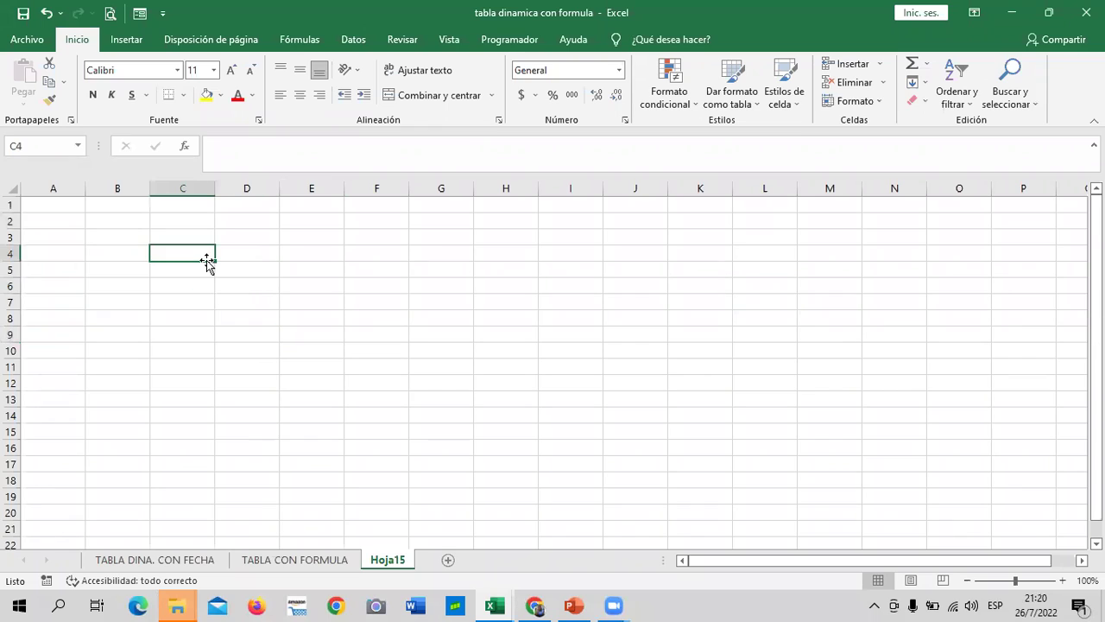
key(Down)
key(Down)
key(Down)
click(412, 315)
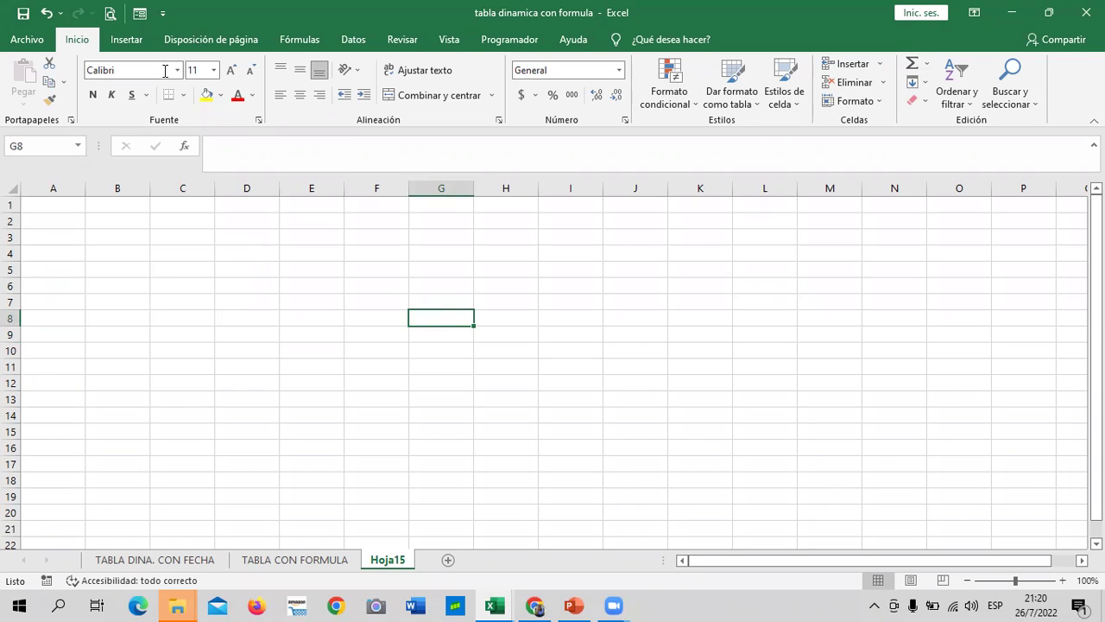
click(118, 270)
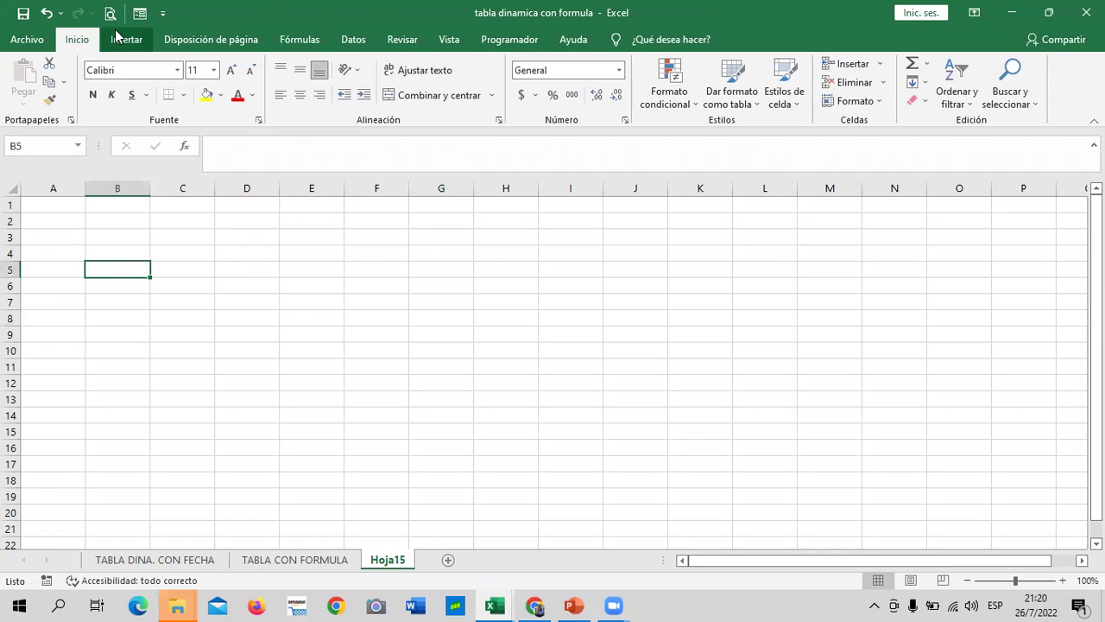
- From cell C8 on Hoja15, start Tablas dinámicas recomendadas and focus the Tabla o rango field
click(119, 41)
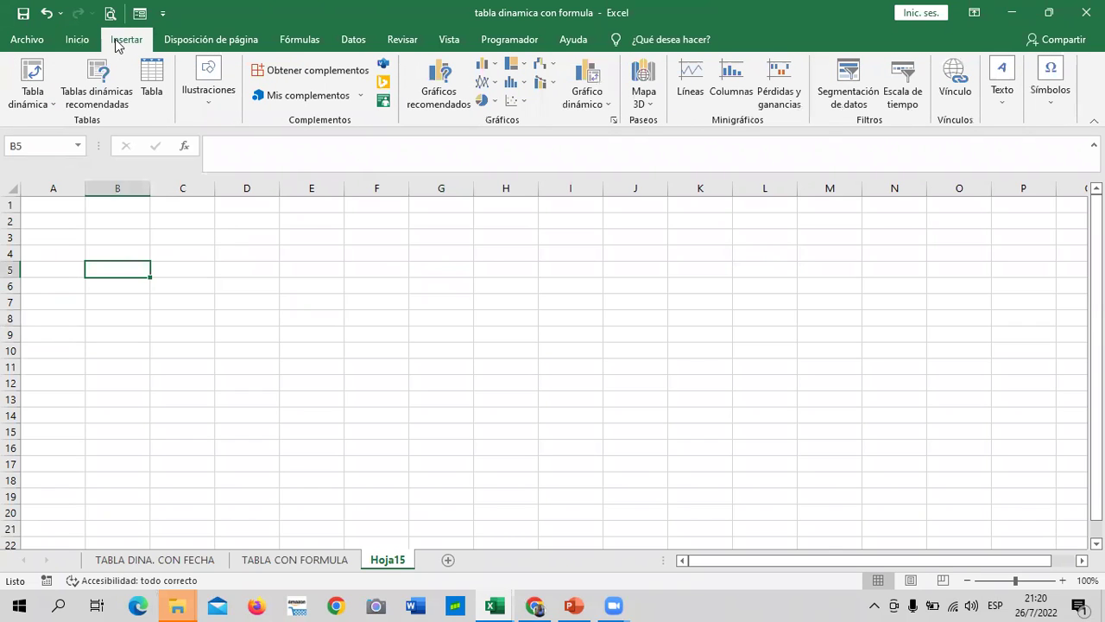
click(443, 331)
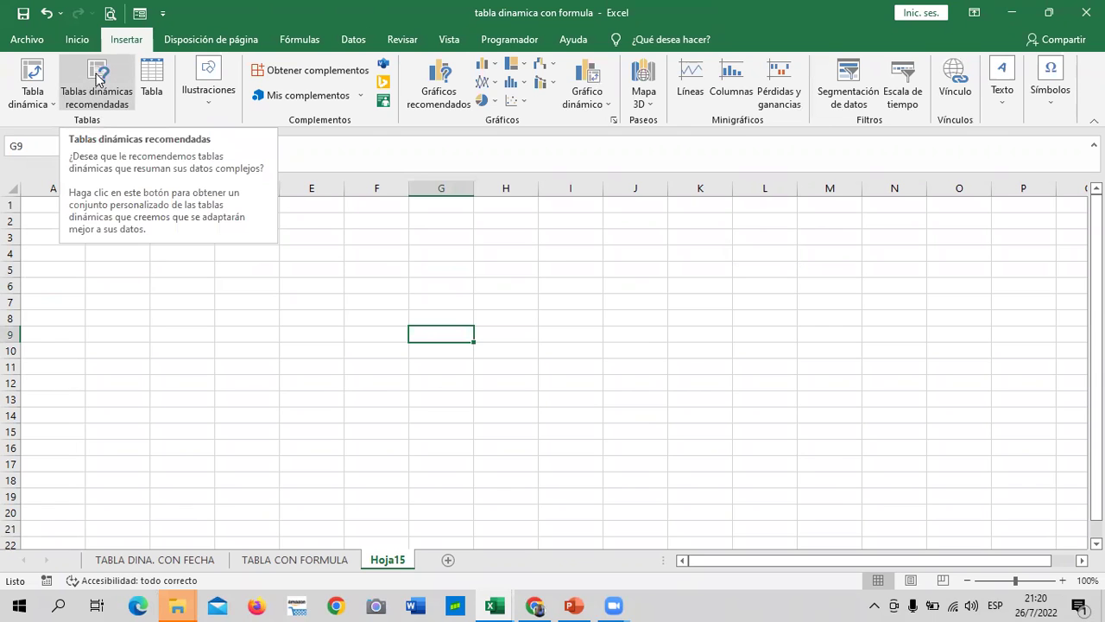
click(168, 315)
click(86, 77)
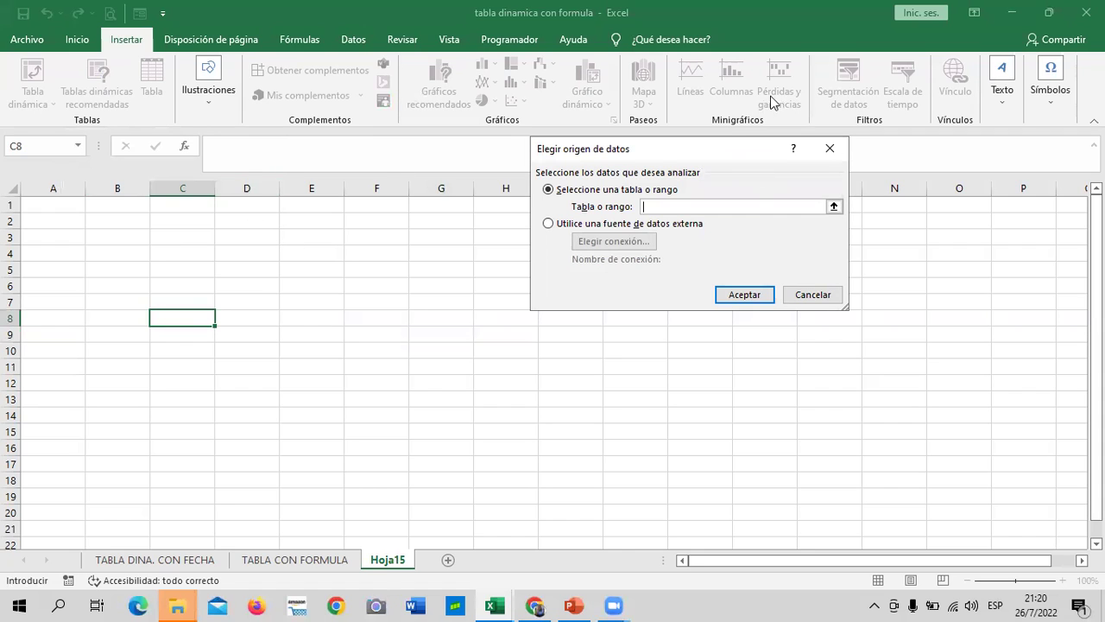
drag(709, 153, 711, 191)
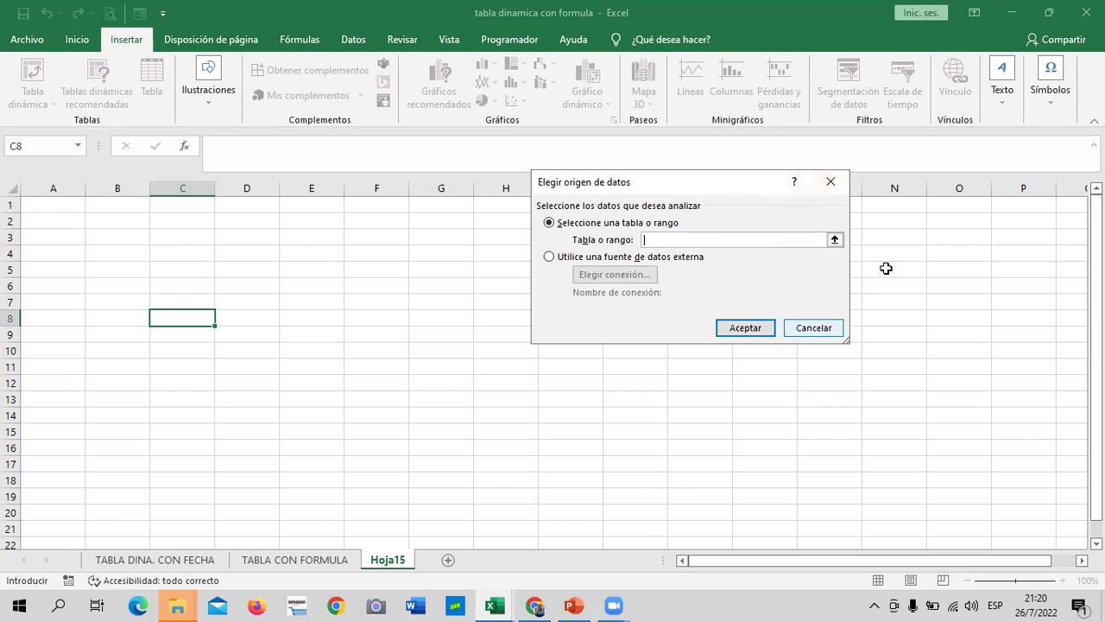
click(696, 239)
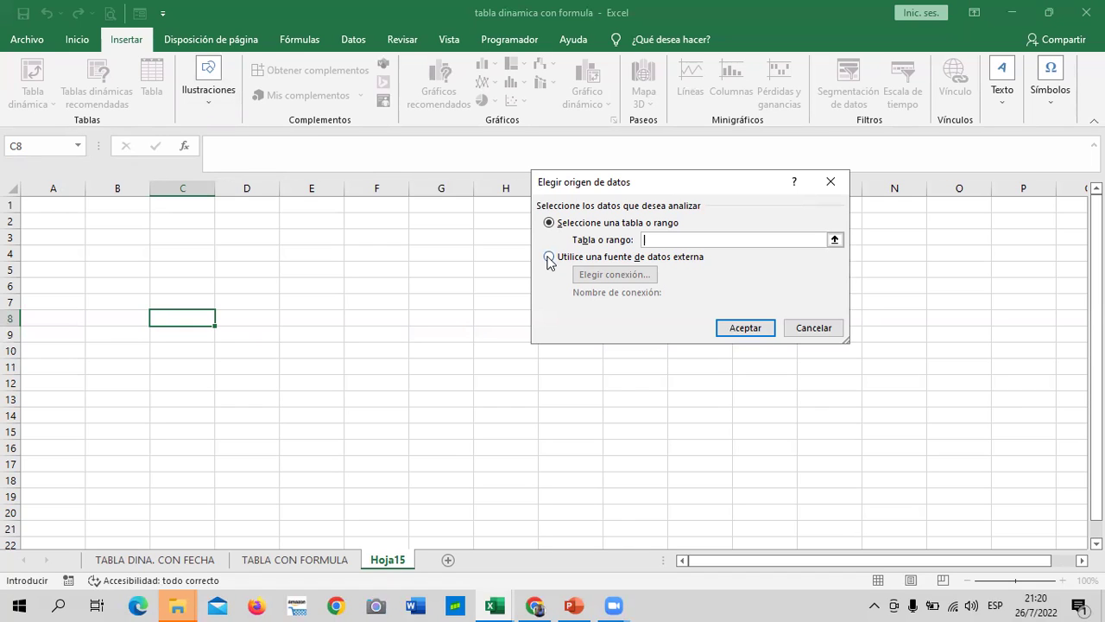
- Switch to an external data source and scroll through the Conexiones existentes list
click(550, 258)
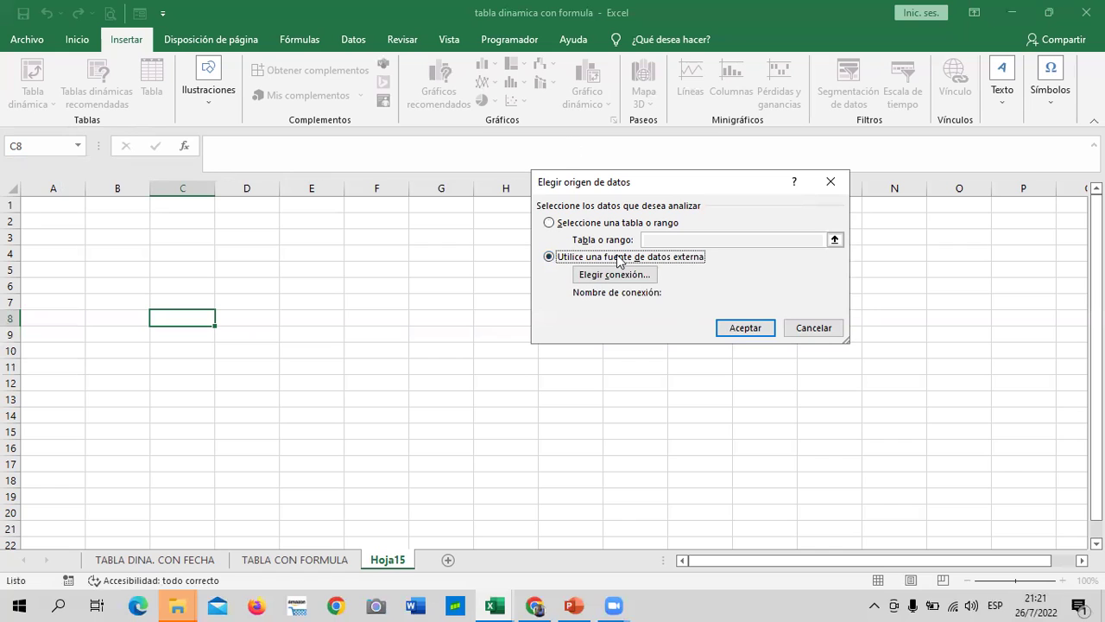
click(614, 274)
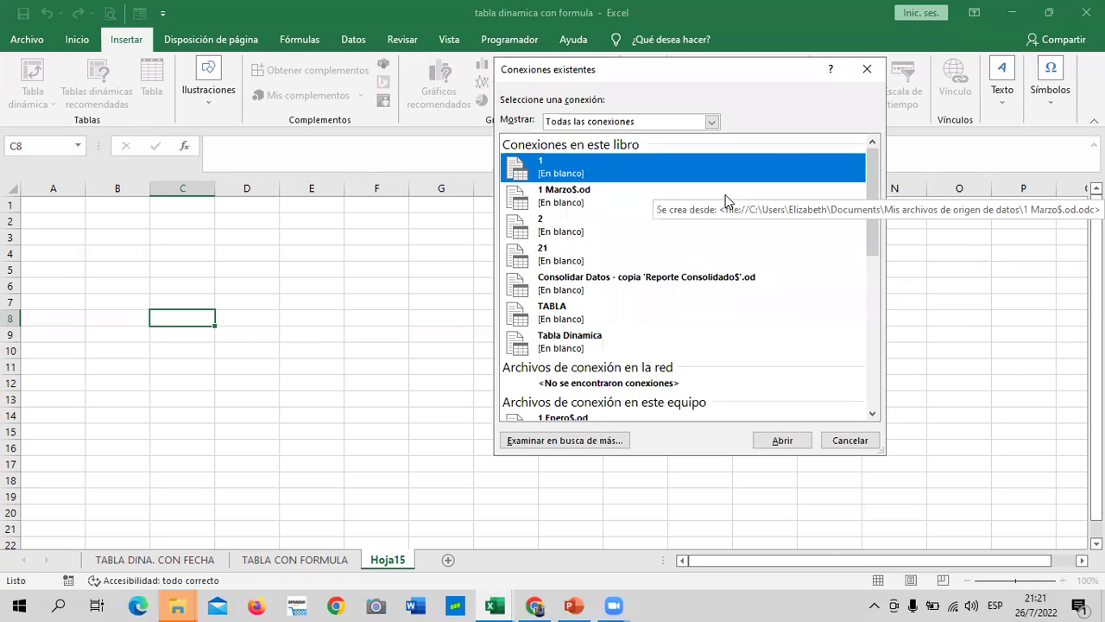
drag(875, 214, 874, 359)
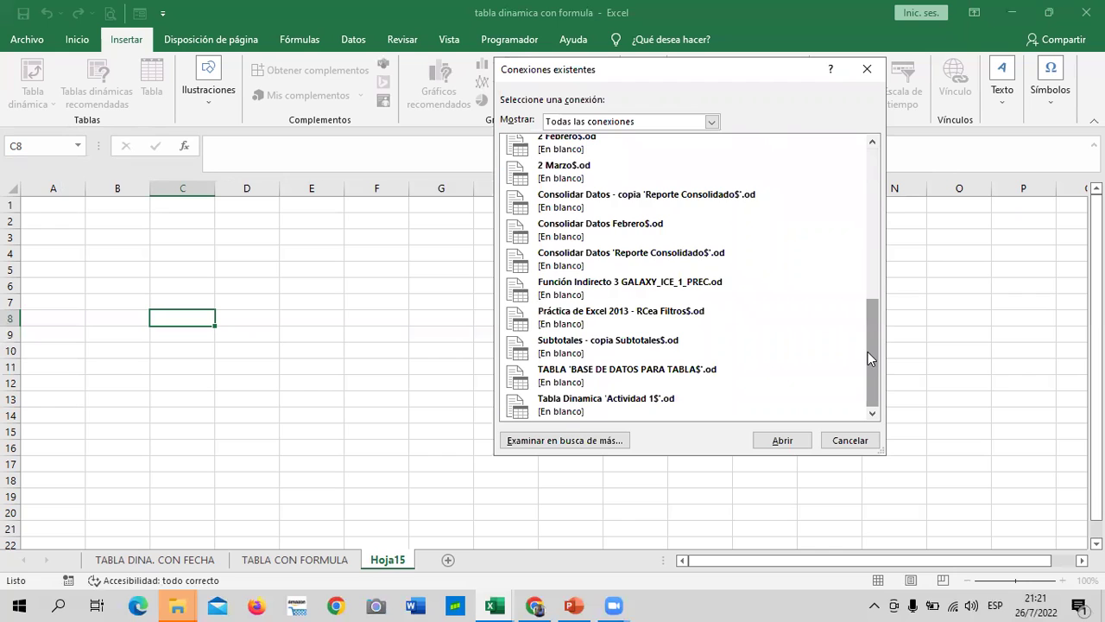
drag(871, 346, 898, 139)
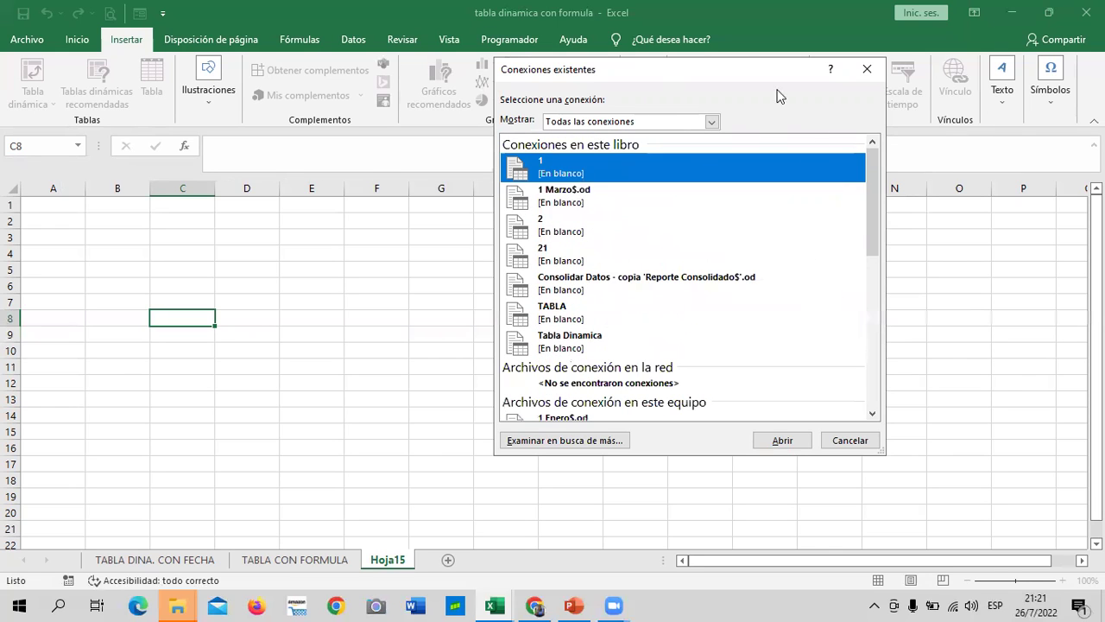
drag(873, 187, 857, 367)
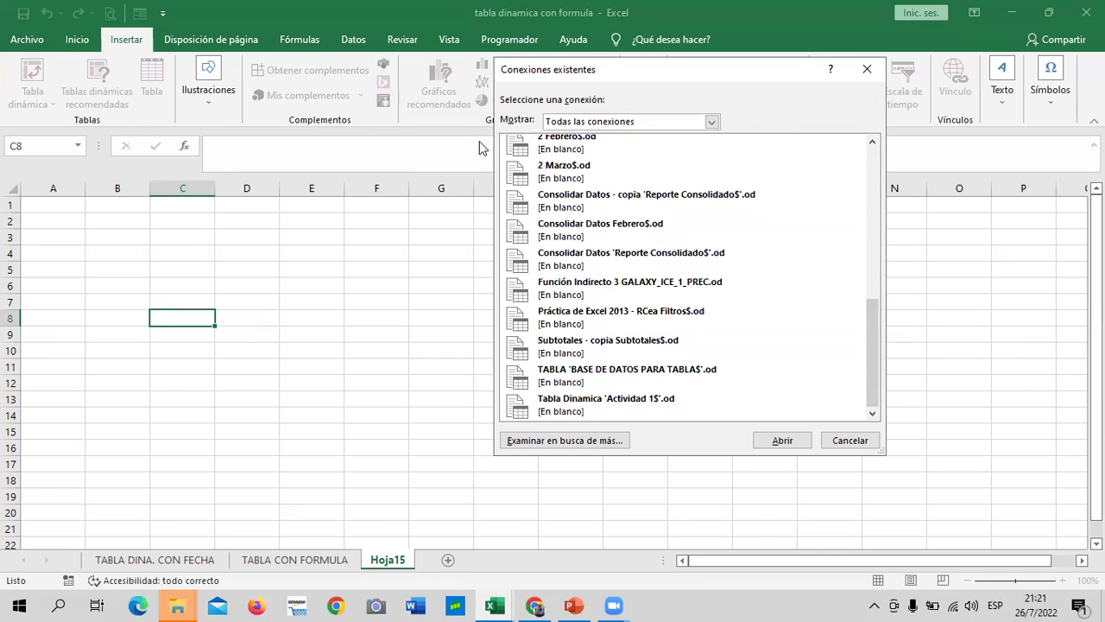
mouse_move(875, 374)
mouse_down()
mouse_move(874, 173)
mouse_move(858, 333)
mouse_up()
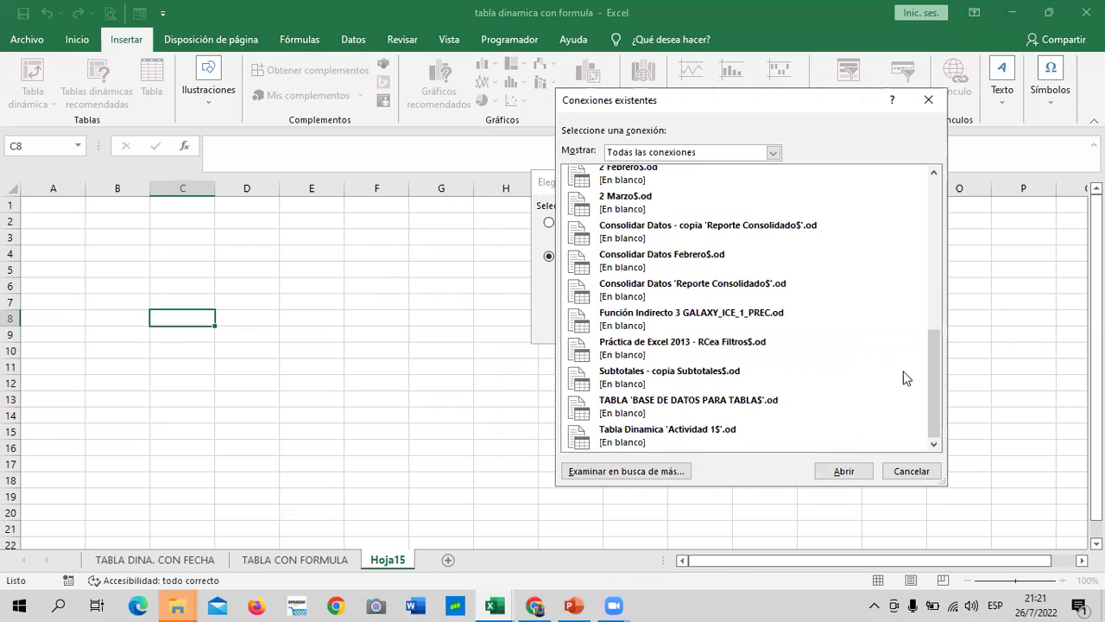
- Browse for more sources, go to Escritorio, and select the TABLA workbook
click(587, 472)
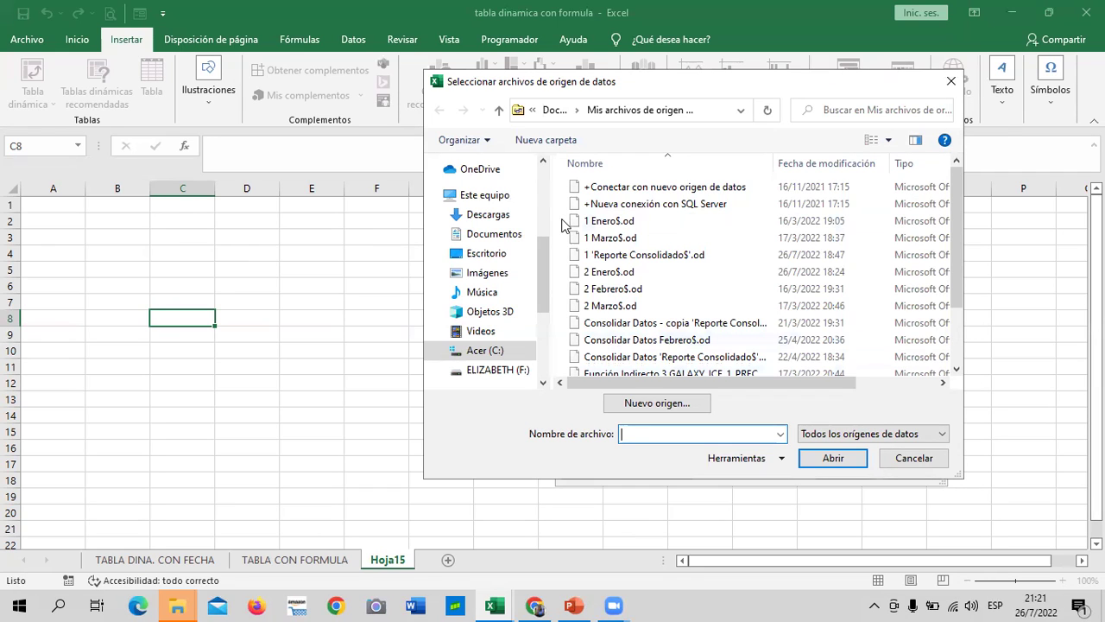
drag(542, 298, 534, 239)
scroll(535, 239, down, 5)
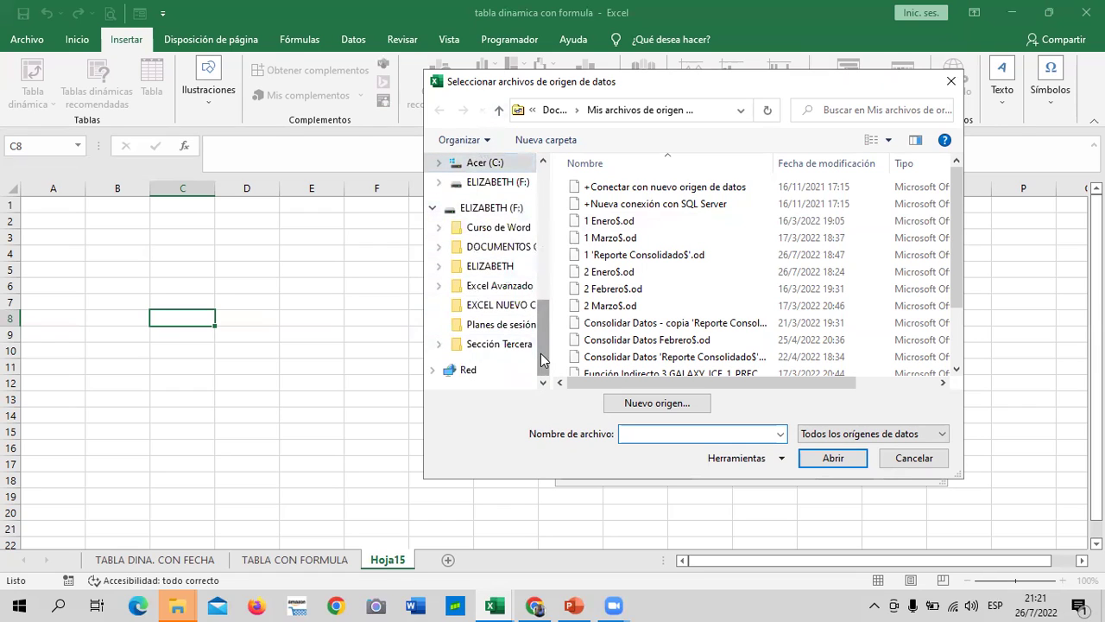
scroll(548, 312, up, 5)
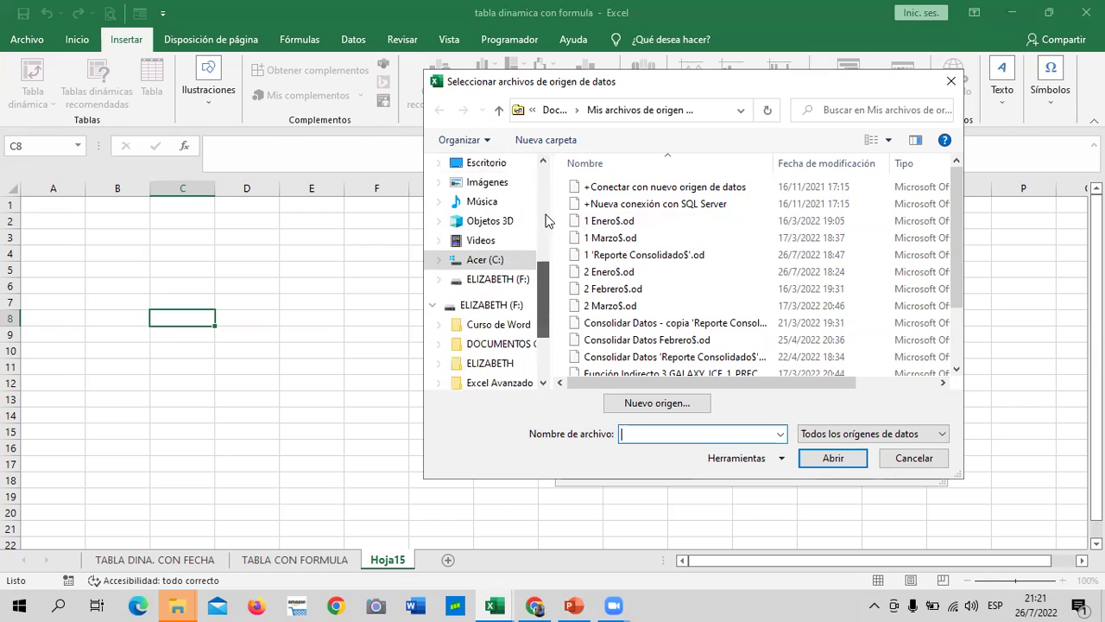
scroll(545, 224, up, 5)
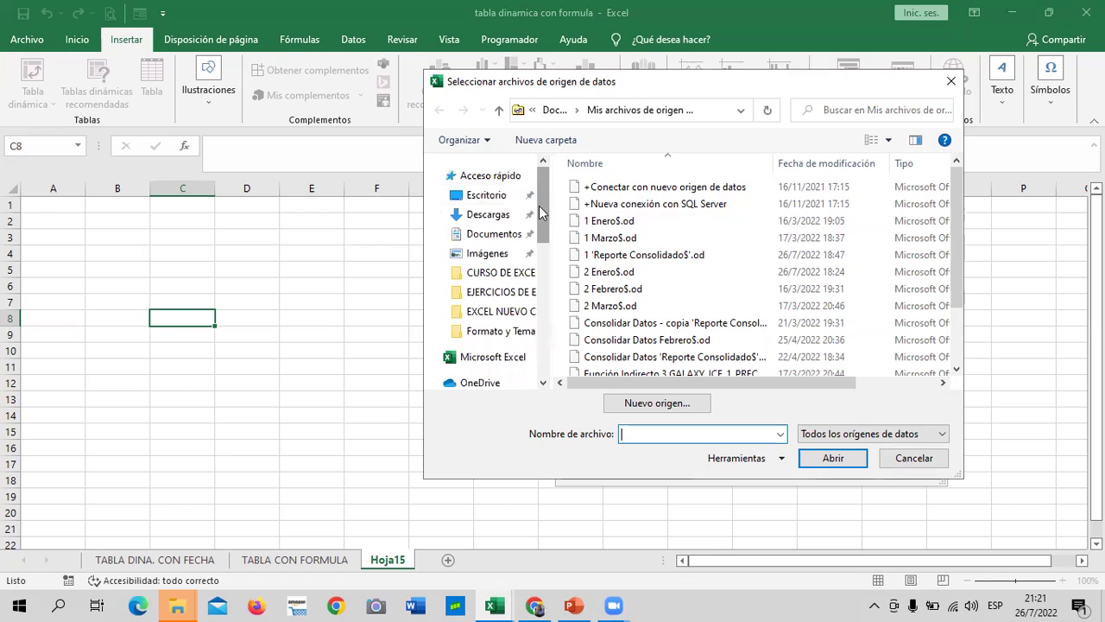
click(491, 196)
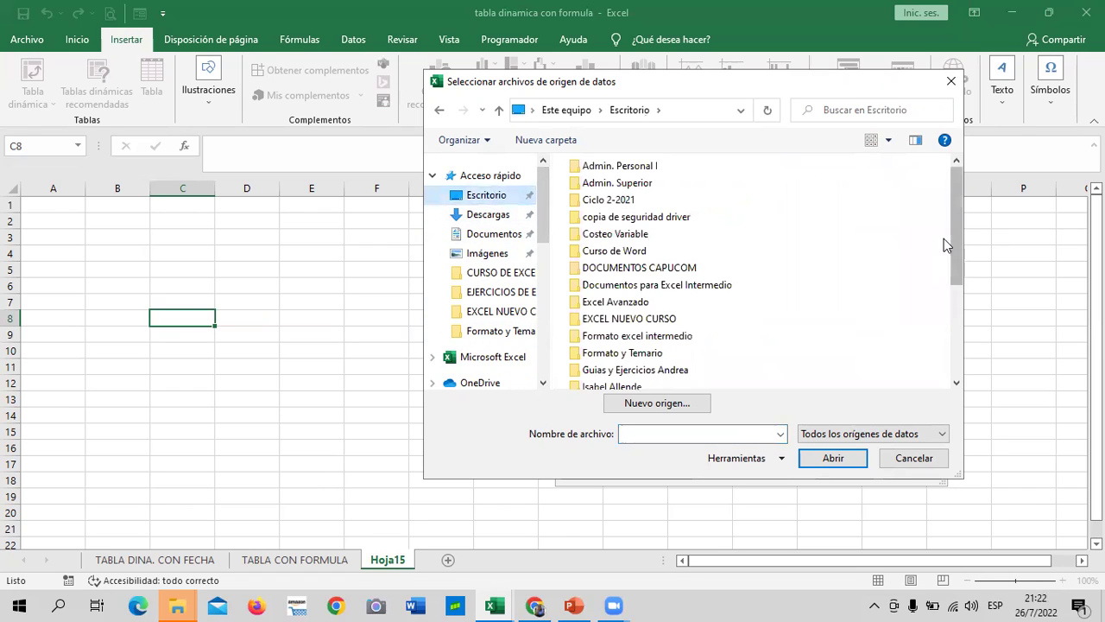
drag(954, 219, 954, 312)
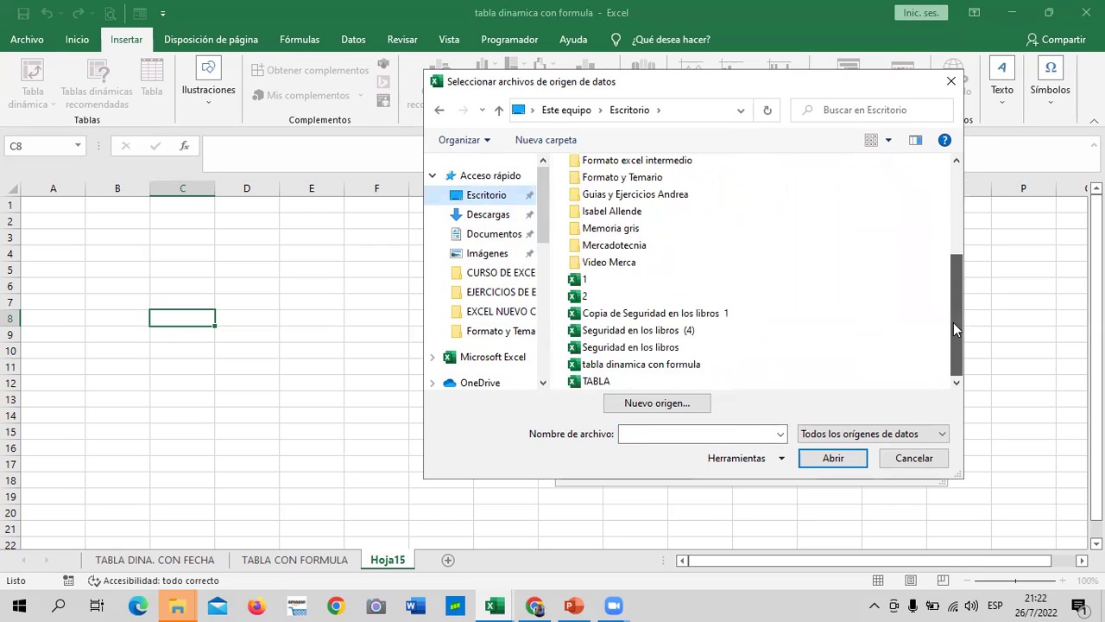
click(600, 383)
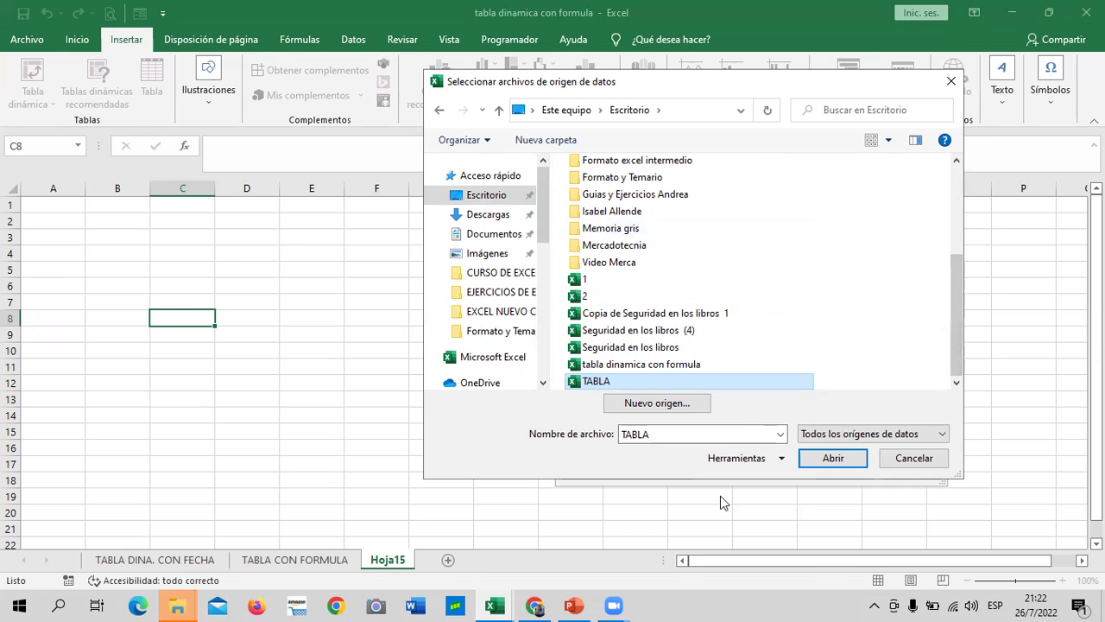
- Open TABLA and confirm its 'BASE DE DATOS PARA TABLAS' sheet as the pivot's external source
click(814, 459)
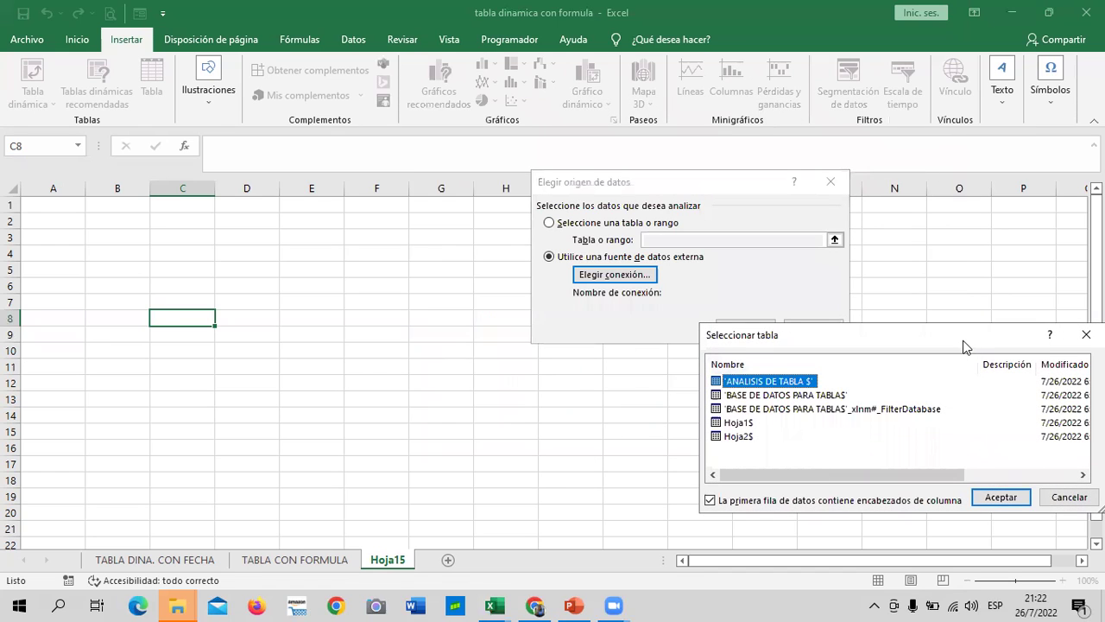
drag(956, 338, 873, 272)
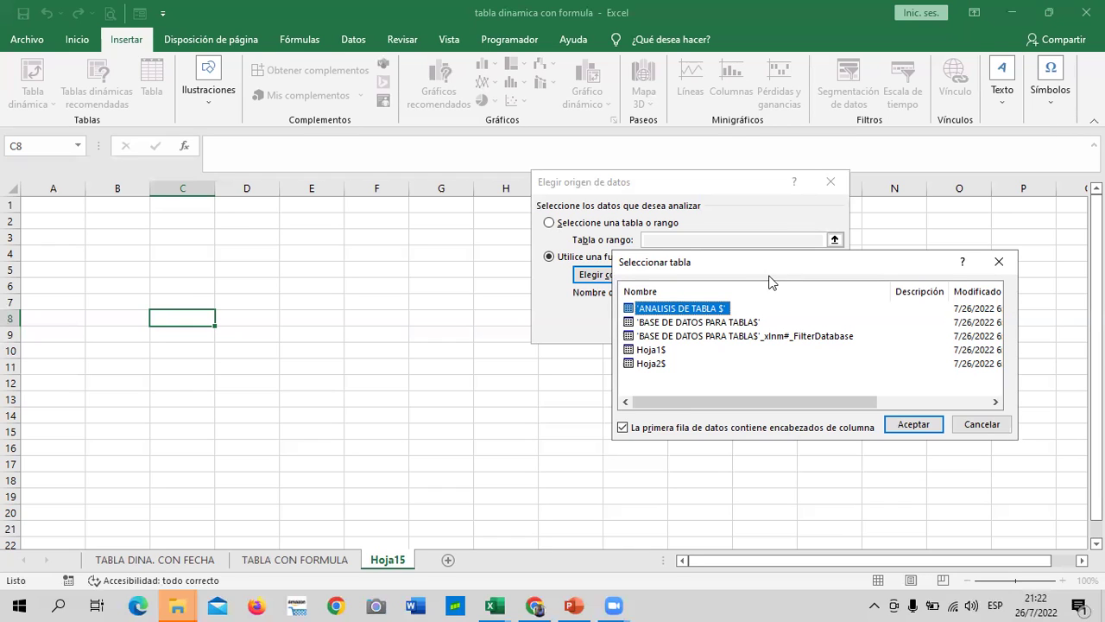
drag(777, 257, 784, 249)
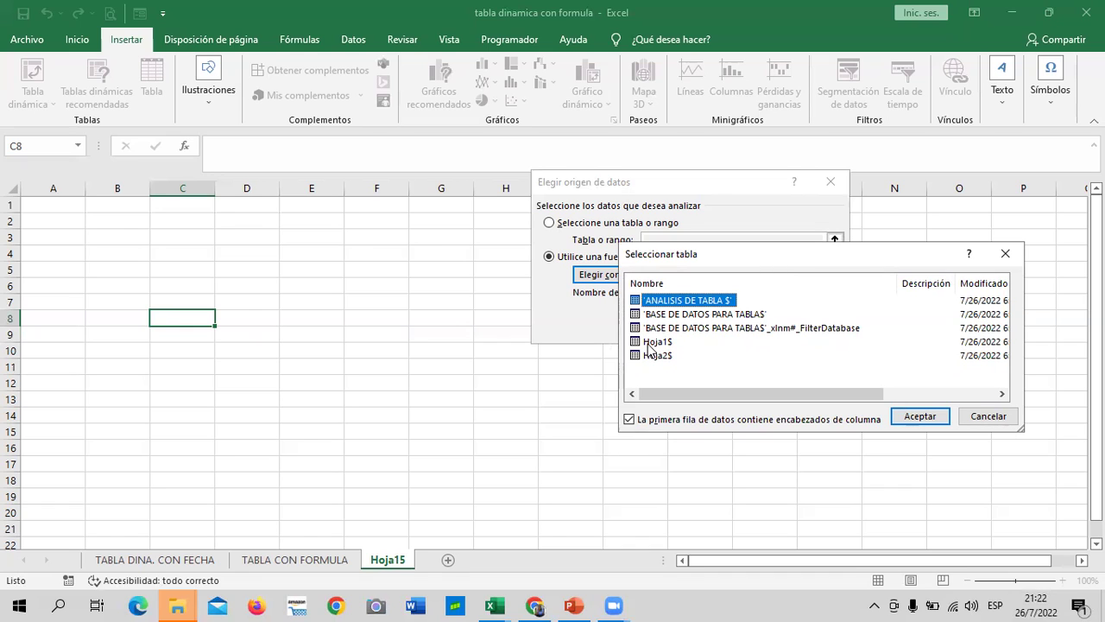
click(655, 342)
click(655, 356)
click(716, 332)
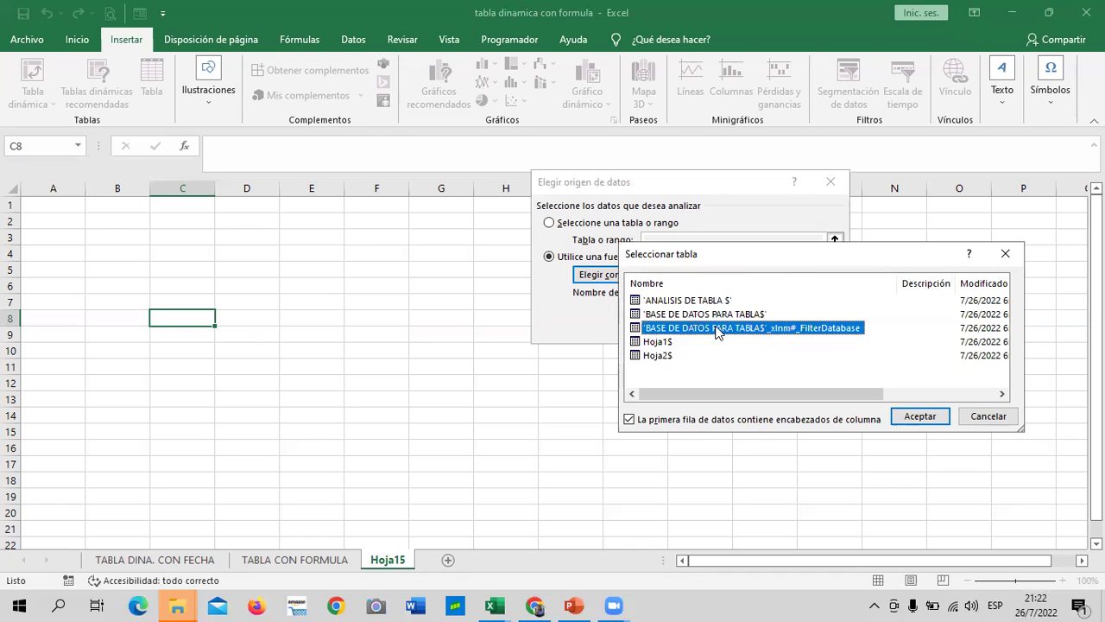
click(708, 315)
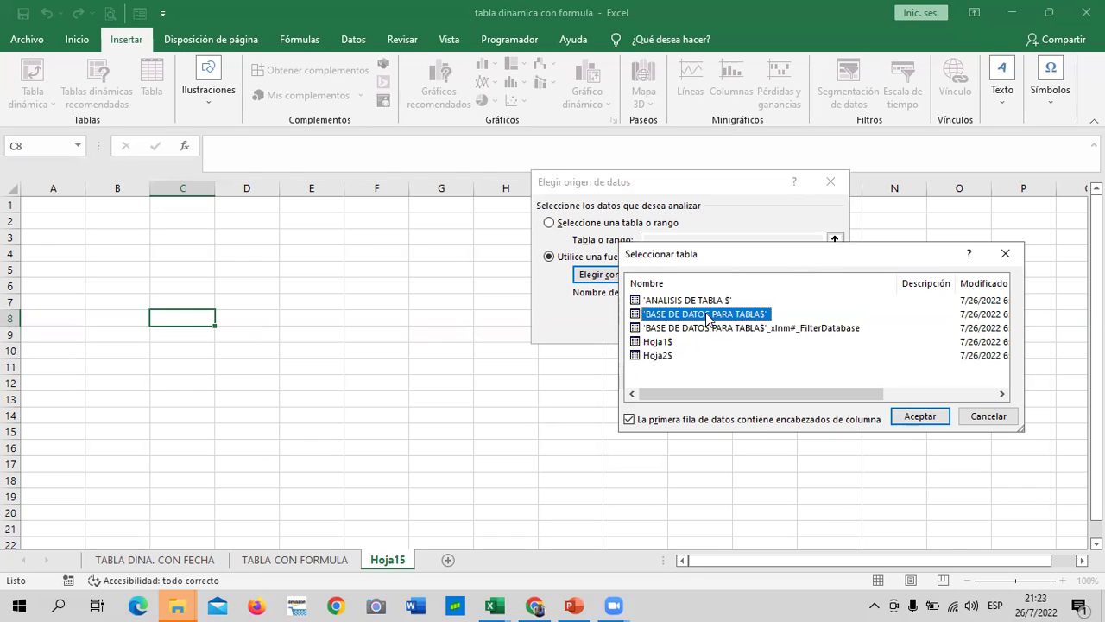
click(697, 301)
click(670, 315)
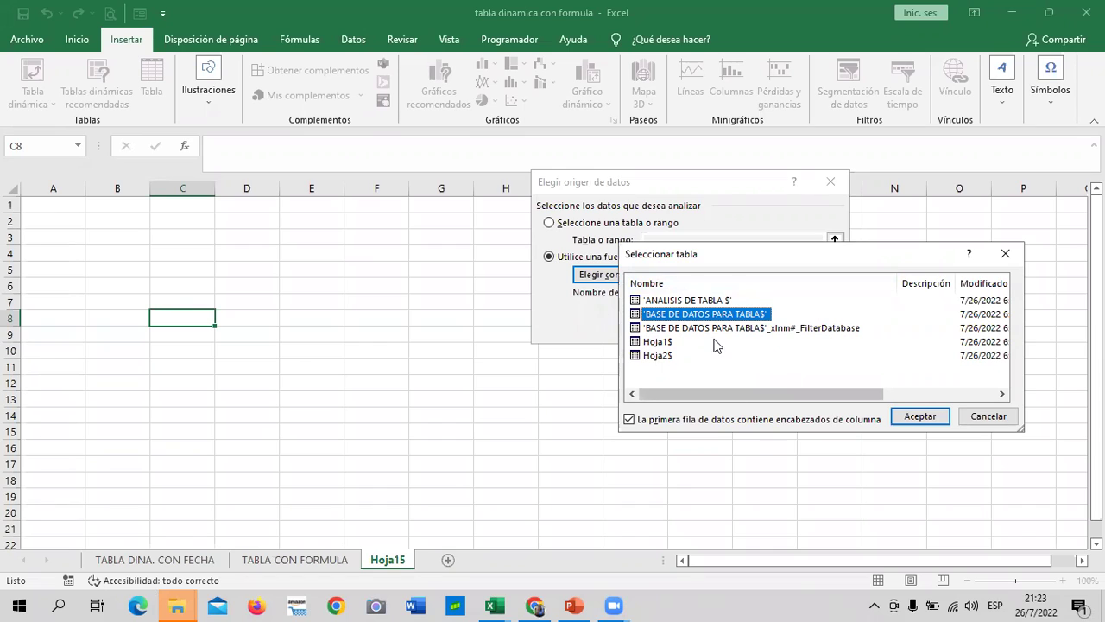
click(920, 416)
click(744, 327)
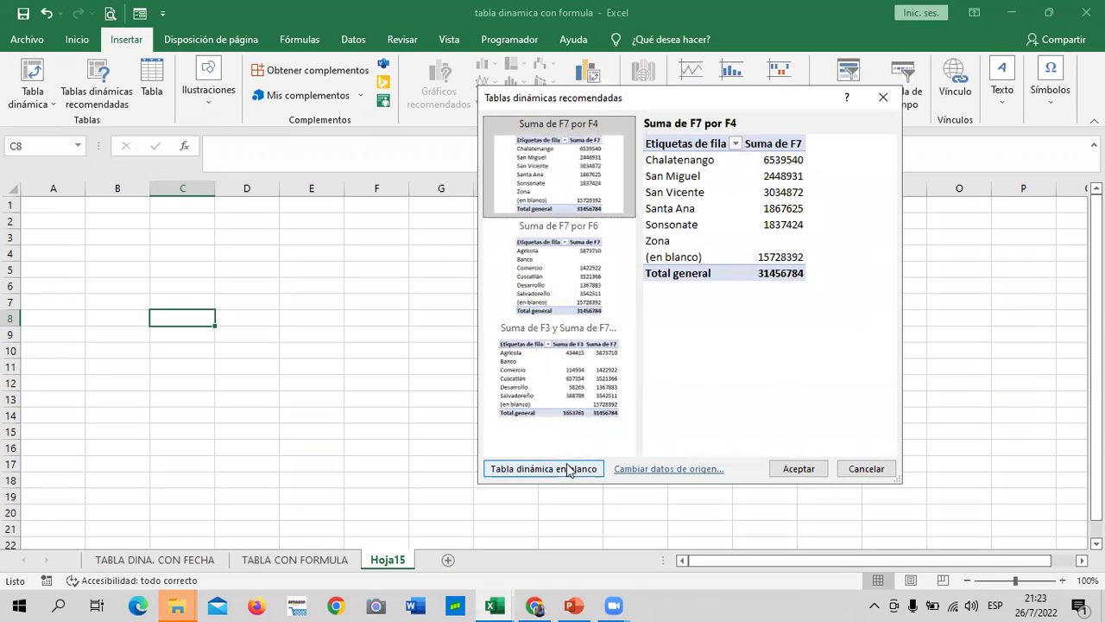
- Create a blank pivot table on a new sheet and scroll the field list through F1–F7
click(544, 469)
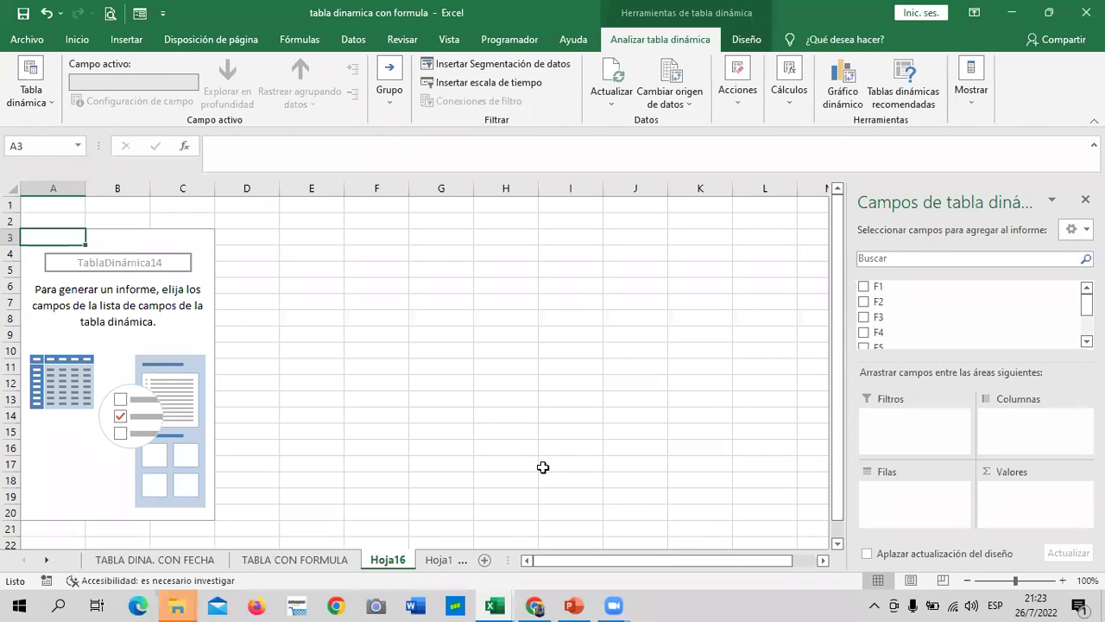
scroll(884, 320, down, 2)
scroll(884, 319, up, 2)
scroll(1086, 310, down, 2)
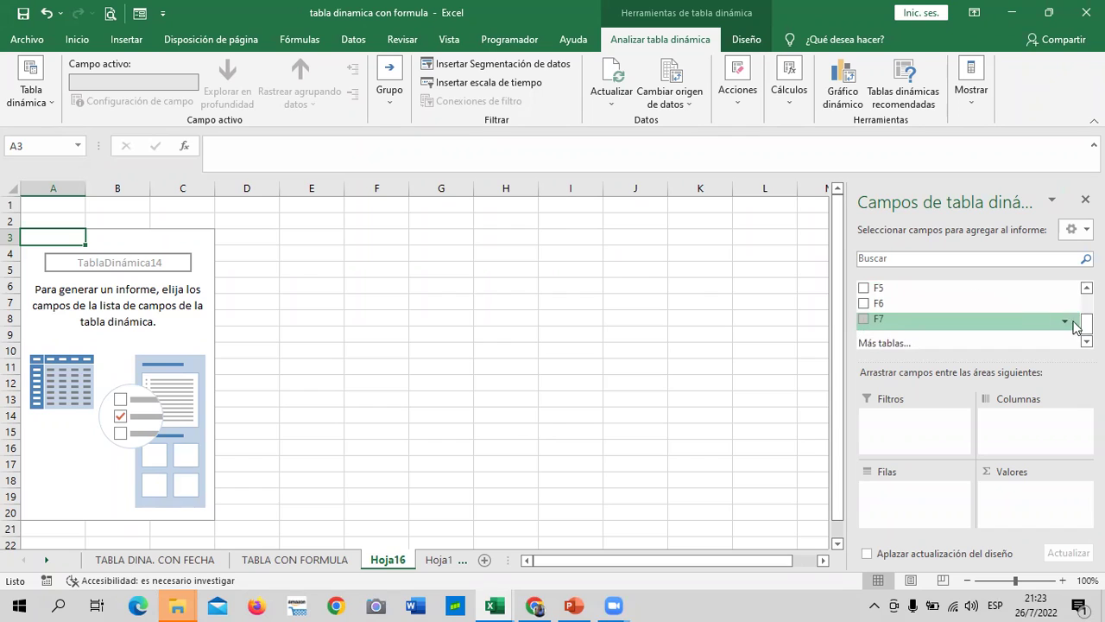
scroll(1078, 321, up, 2)
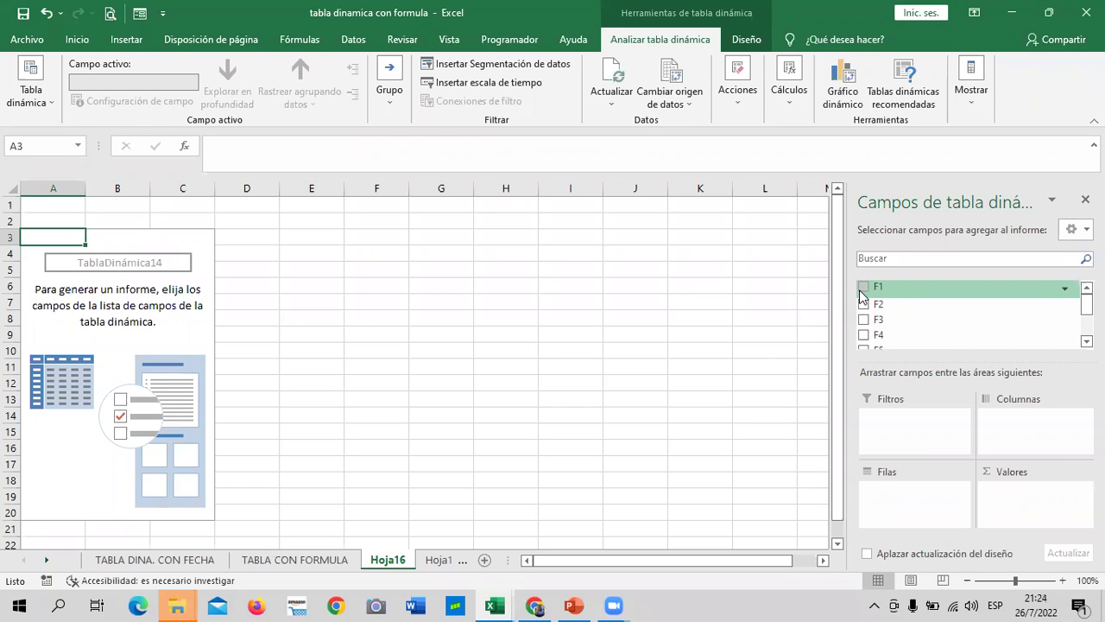
scroll(1086, 319, down, 1)
scroll(1086, 320, down, 1)
scroll(1086, 320, up, 2)
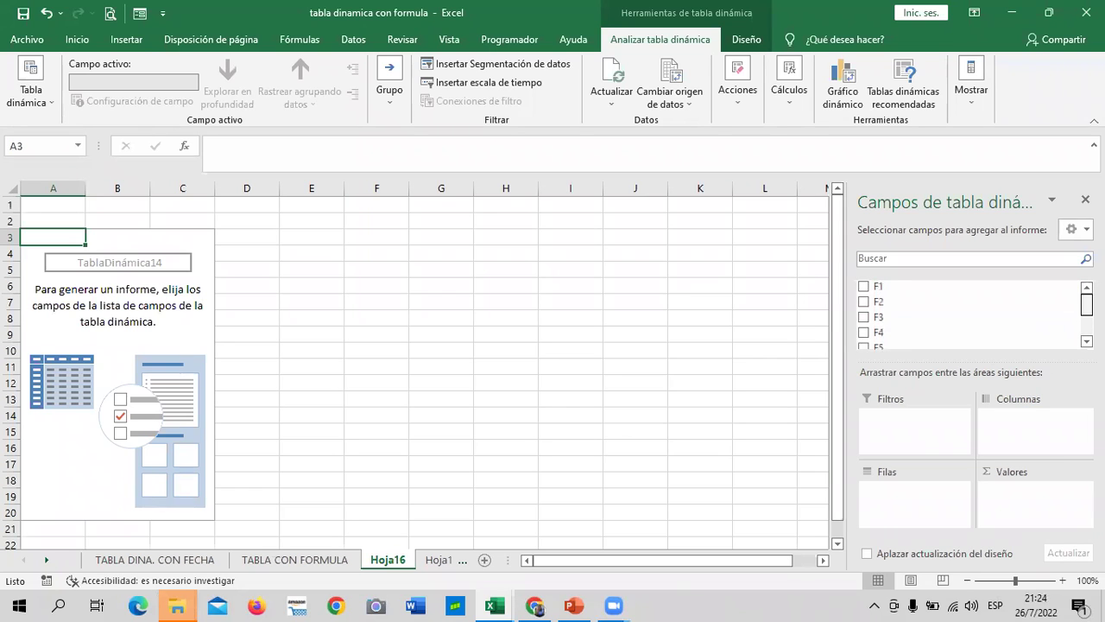
- Put F1 sellers in rows, widen column A, and move F2 products into Columnas
click(865, 289)
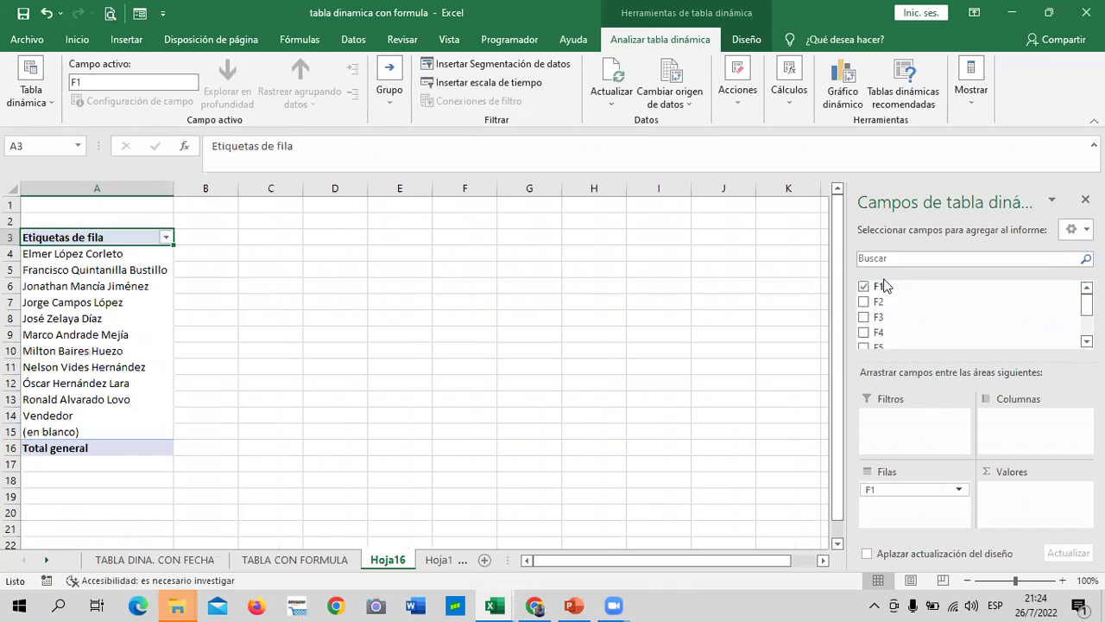
drag(174, 188, 190, 183)
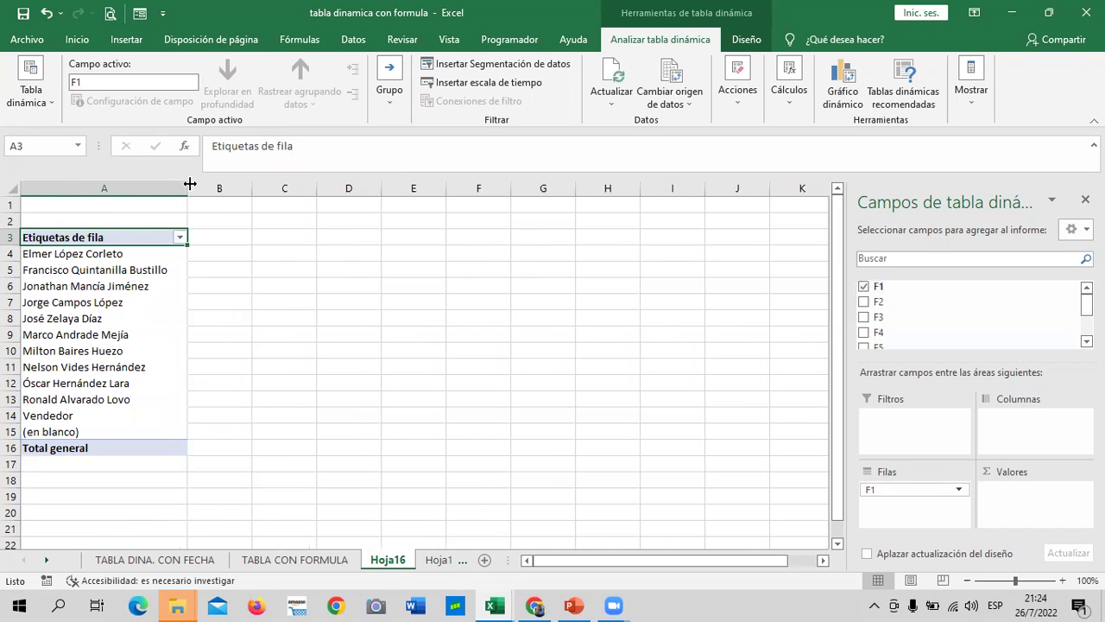
click(864, 303)
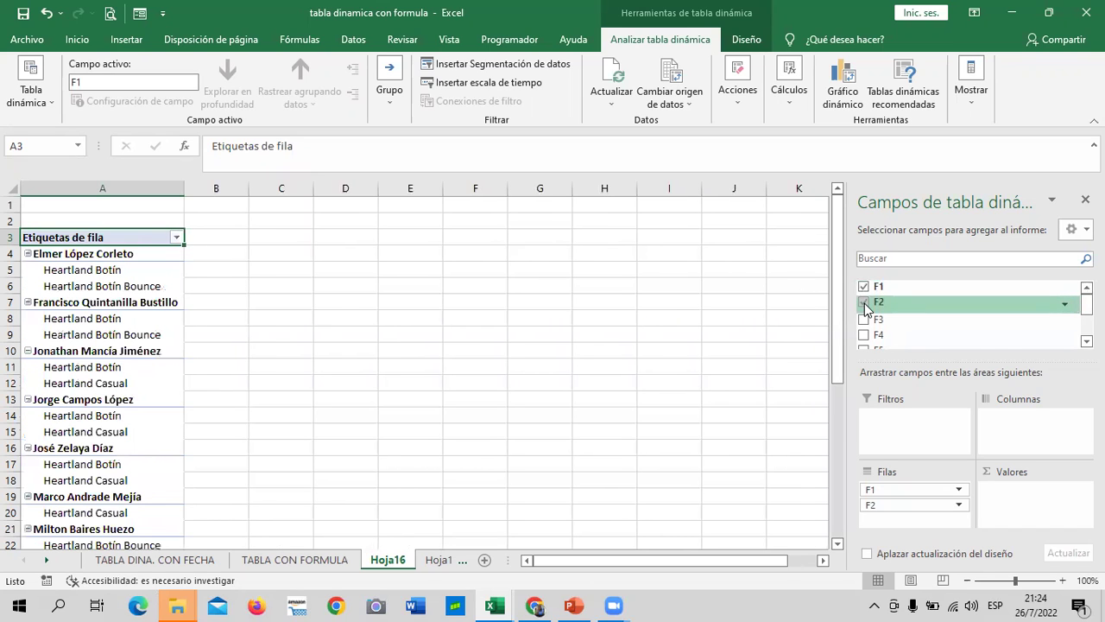
drag(902, 505, 1003, 425)
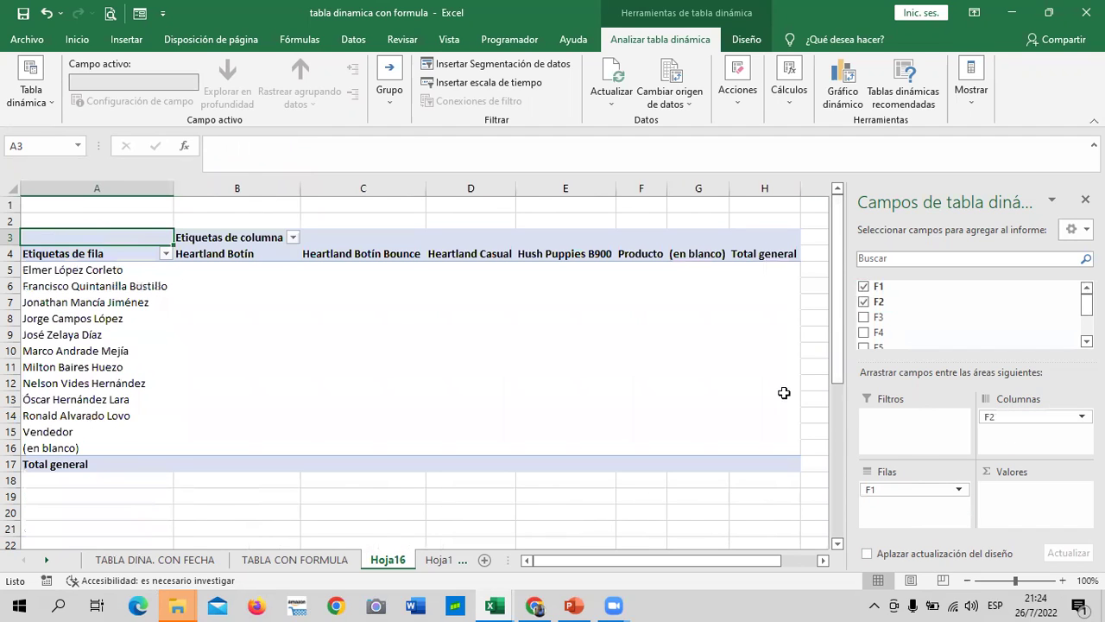
drag(643, 560, 638, 559)
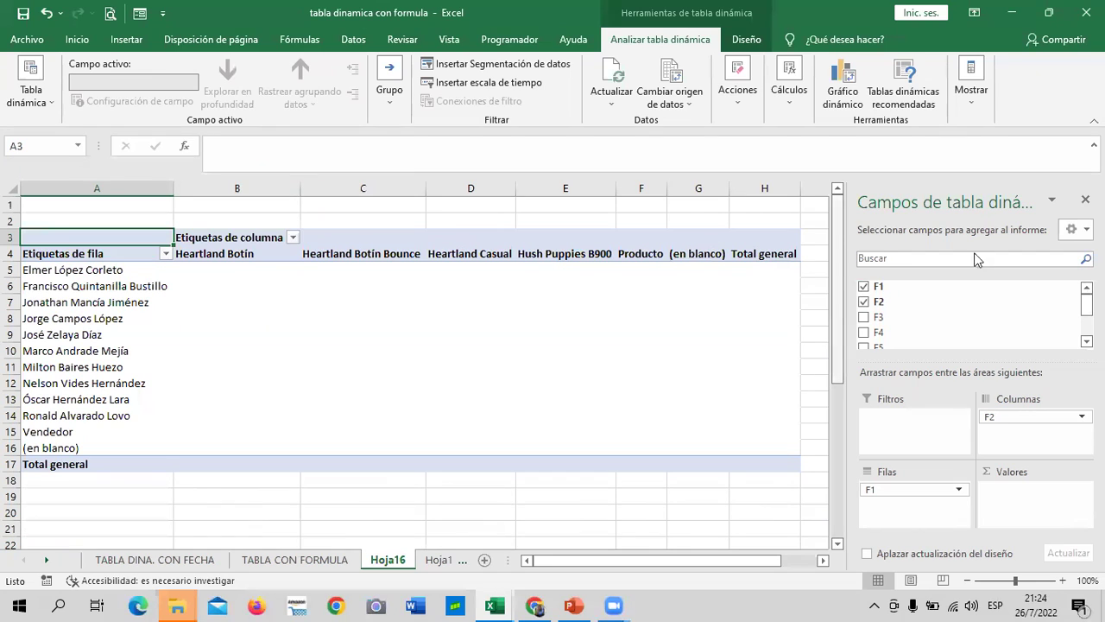
scroll(1086, 311, down, 1)
scroll(863, 308, up, 1)
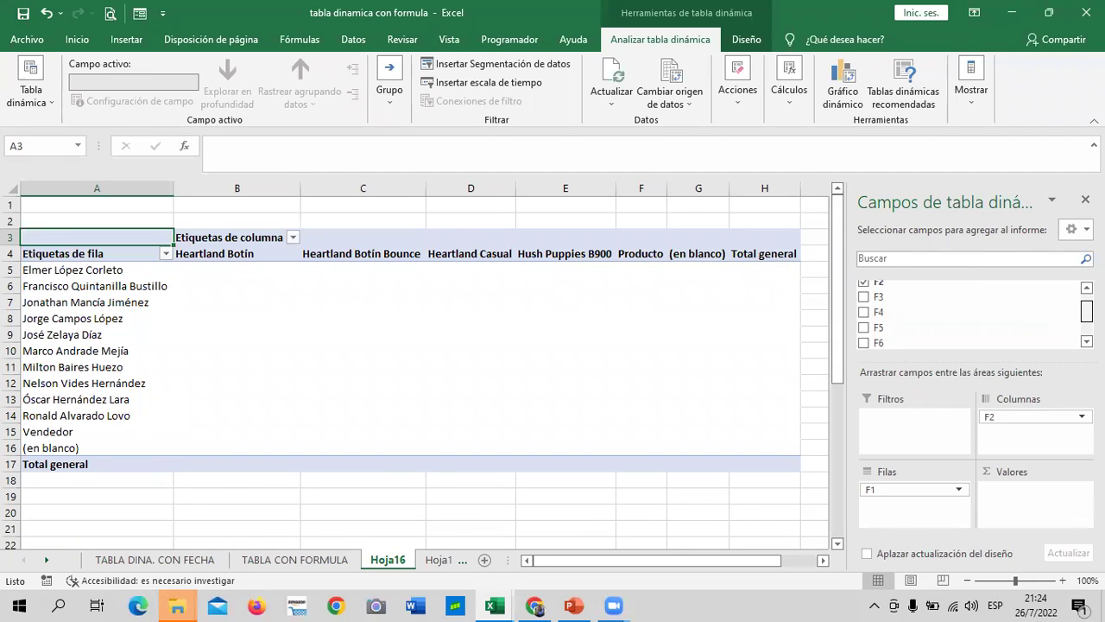
- Check F3 to add Suma de F3 to the pivot values
click(863, 300)
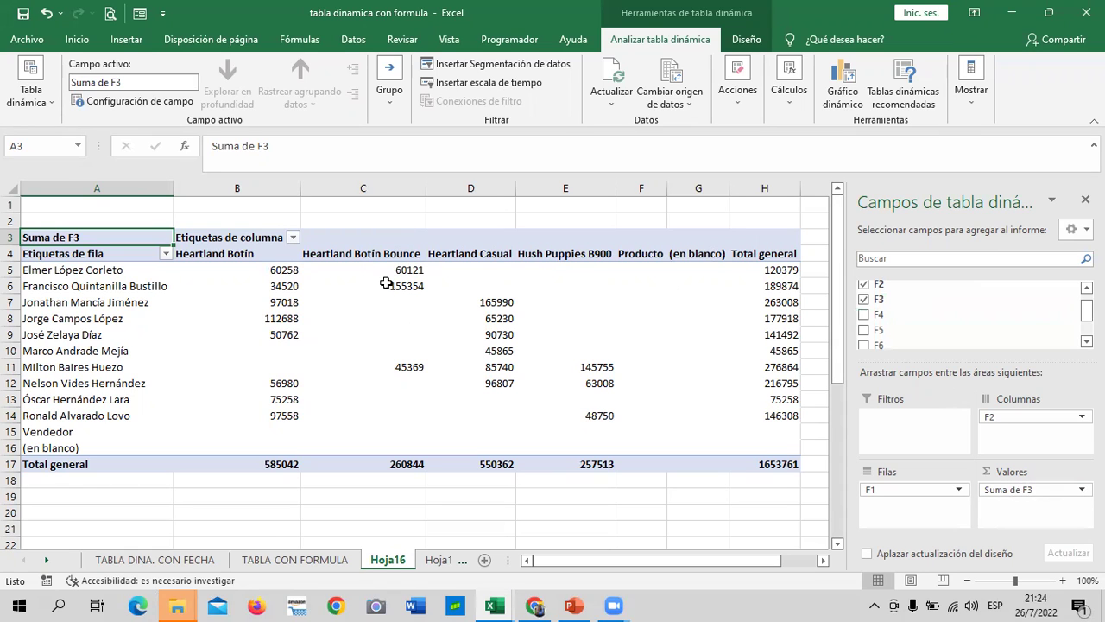
- Format the Suma de F3 value field as Contabilidad with 0 decimals
click(1048, 490)
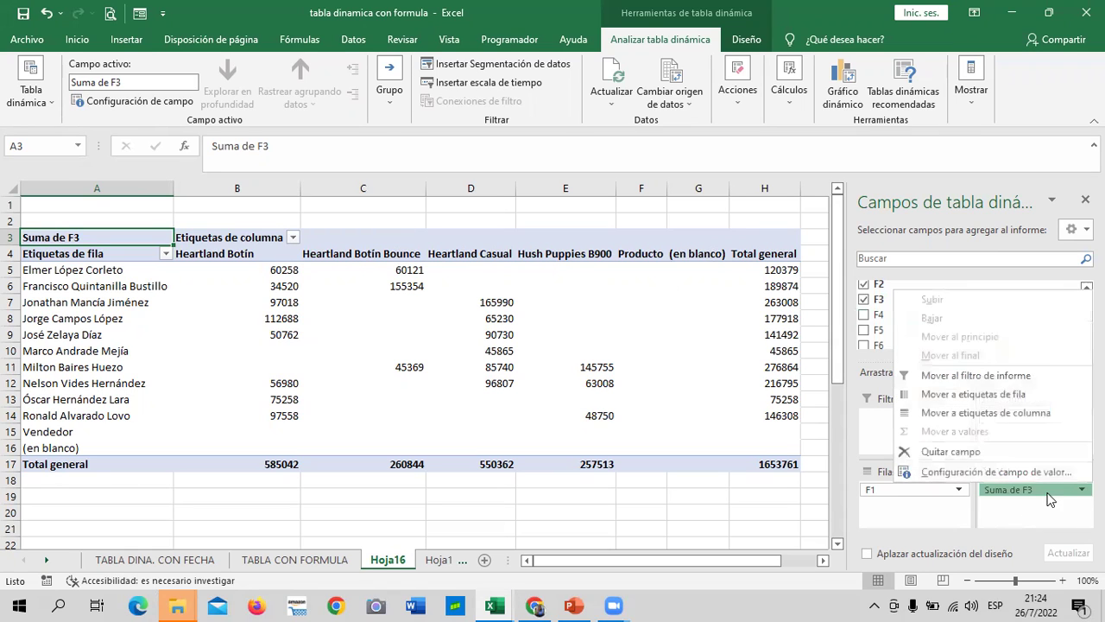
click(1013, 477)
click(618, 372)
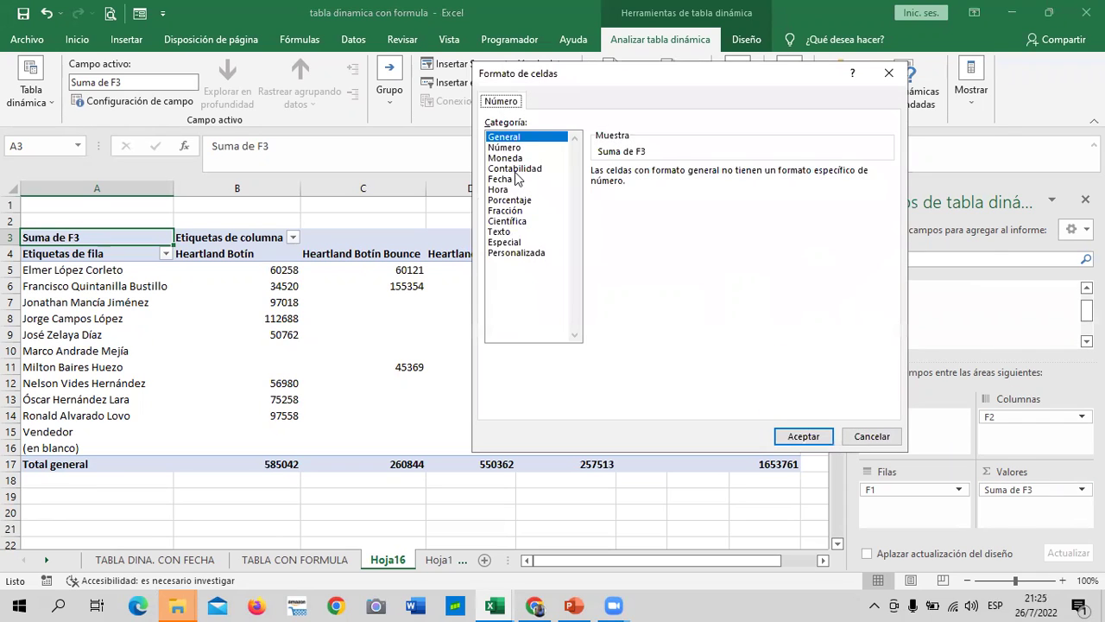
click(518, 169)
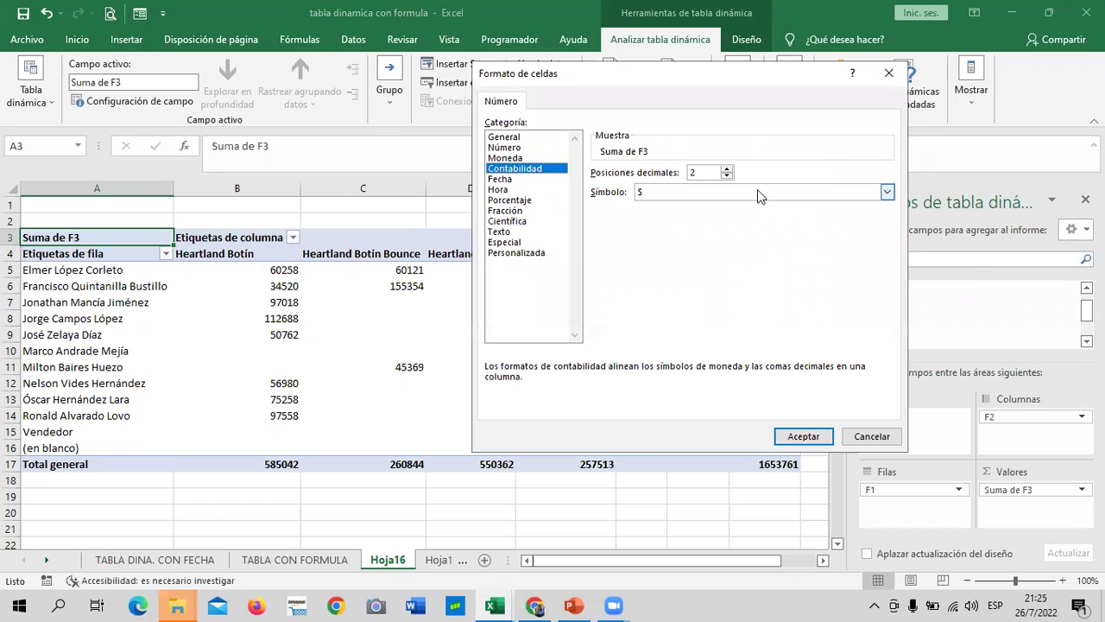
click(727, 175)
click(727, 175)
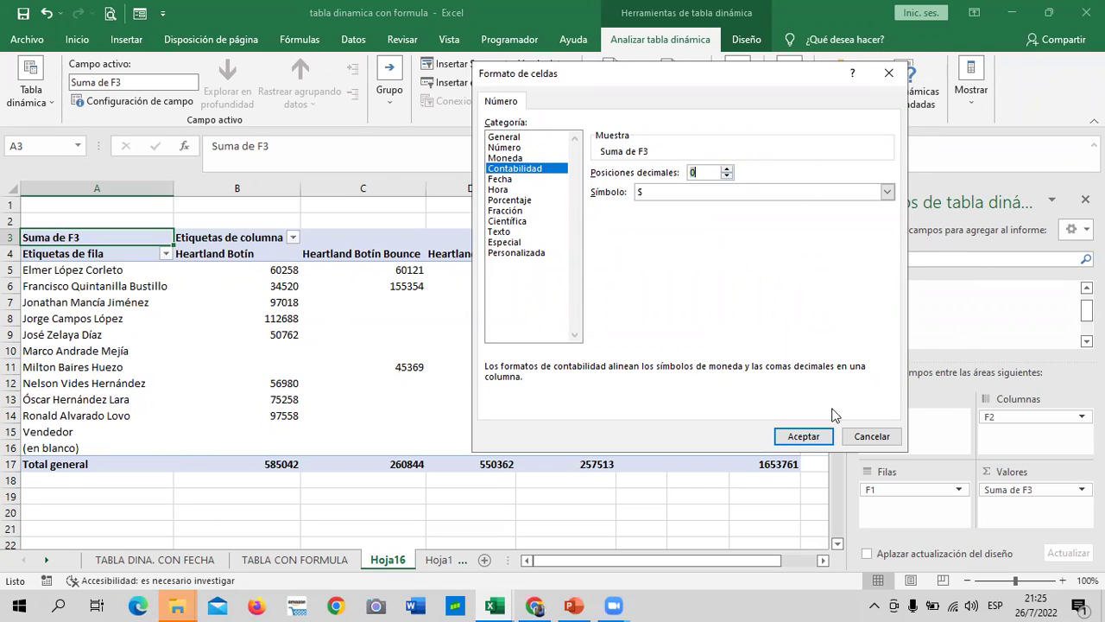
click(810, 437)
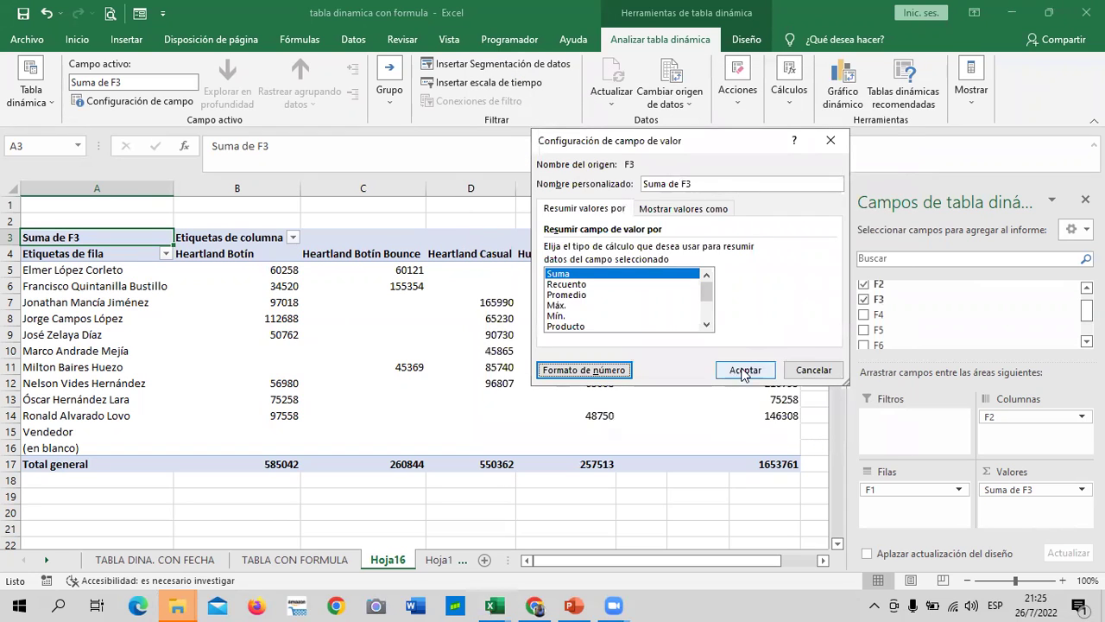
- Rename the value field VENTAS, apply it, and select the grand total in H17
click(728, 184)
key(BackSpace)
key(BackSpace)
key(BackSpace)
key(BackSpace)
key(BackSpace)
key(BackSpace)
key(BackSpace)
key(BackSpace)
key(BackSpace)
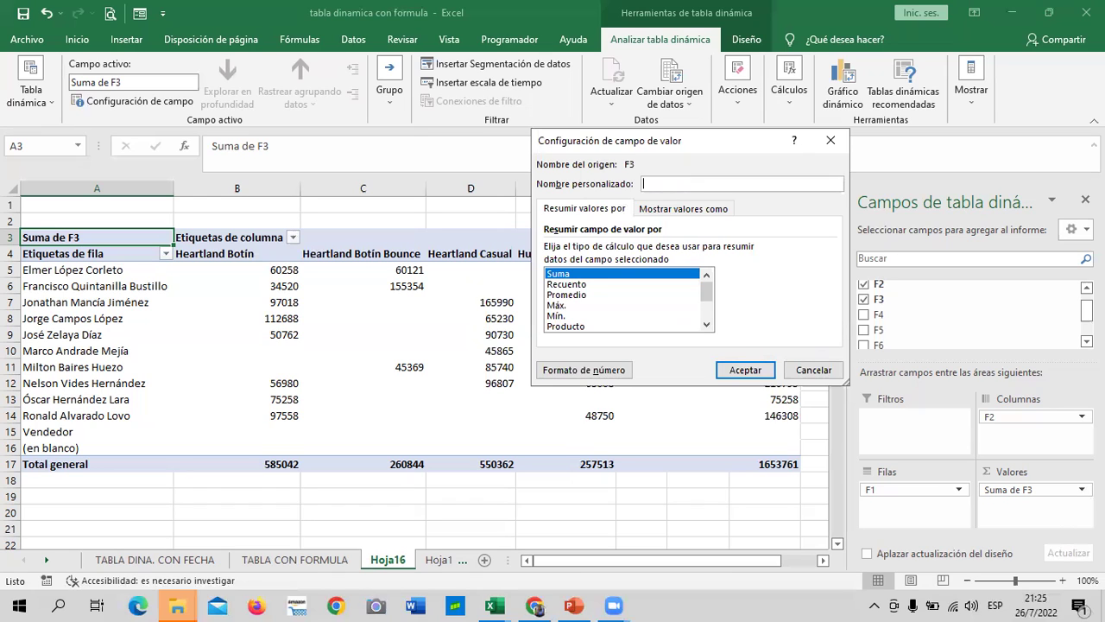
text(VENTAS)
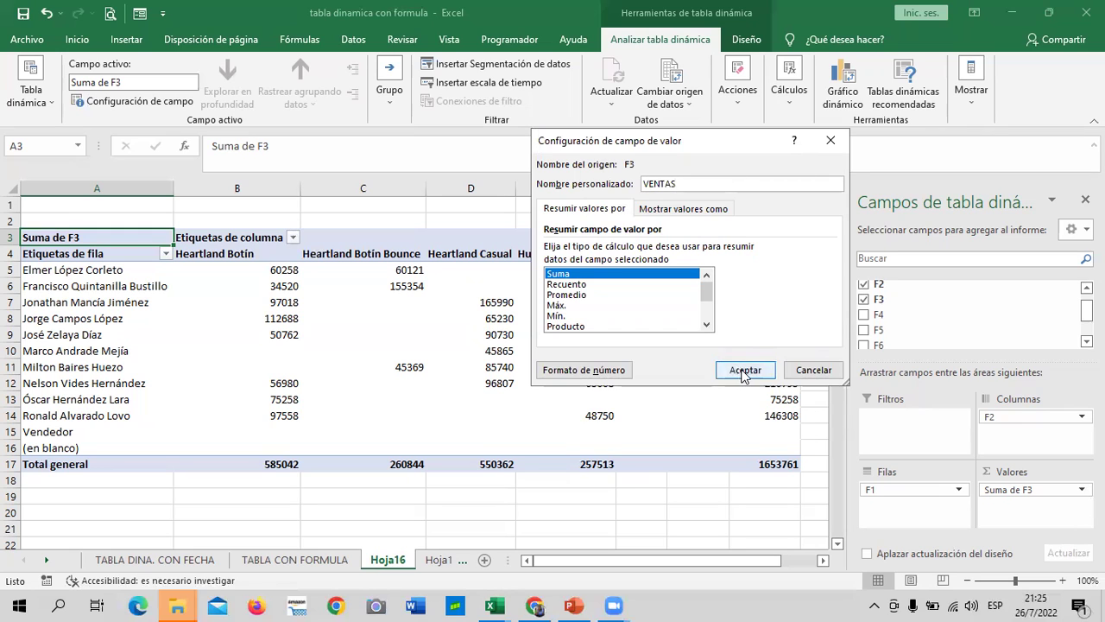
click(741, 370)
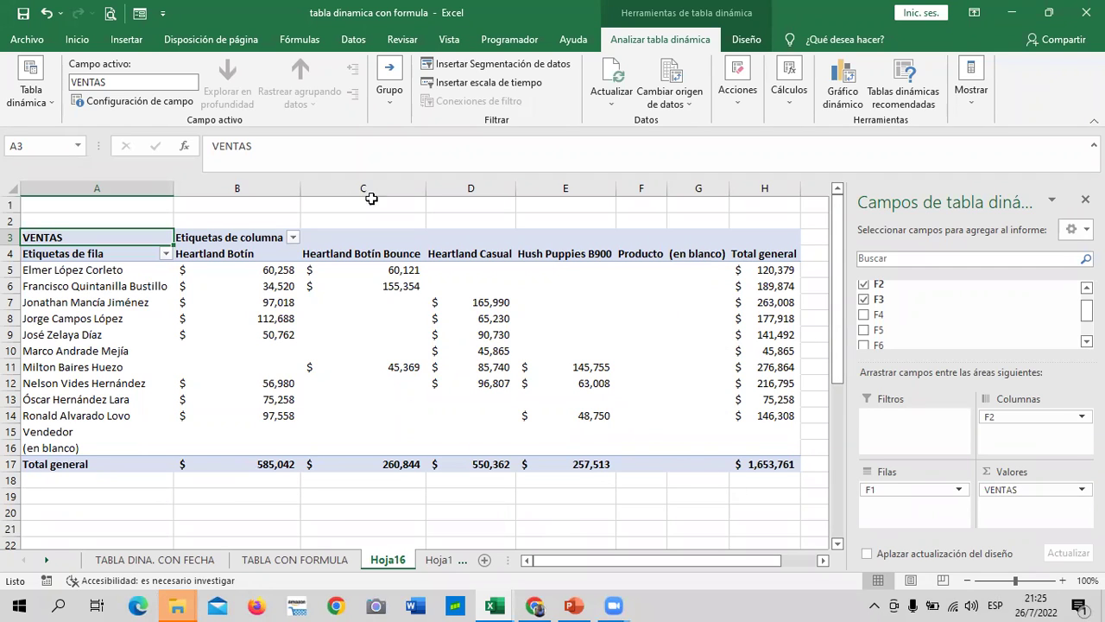
click(753, 463)
mouse_move(752, 460)
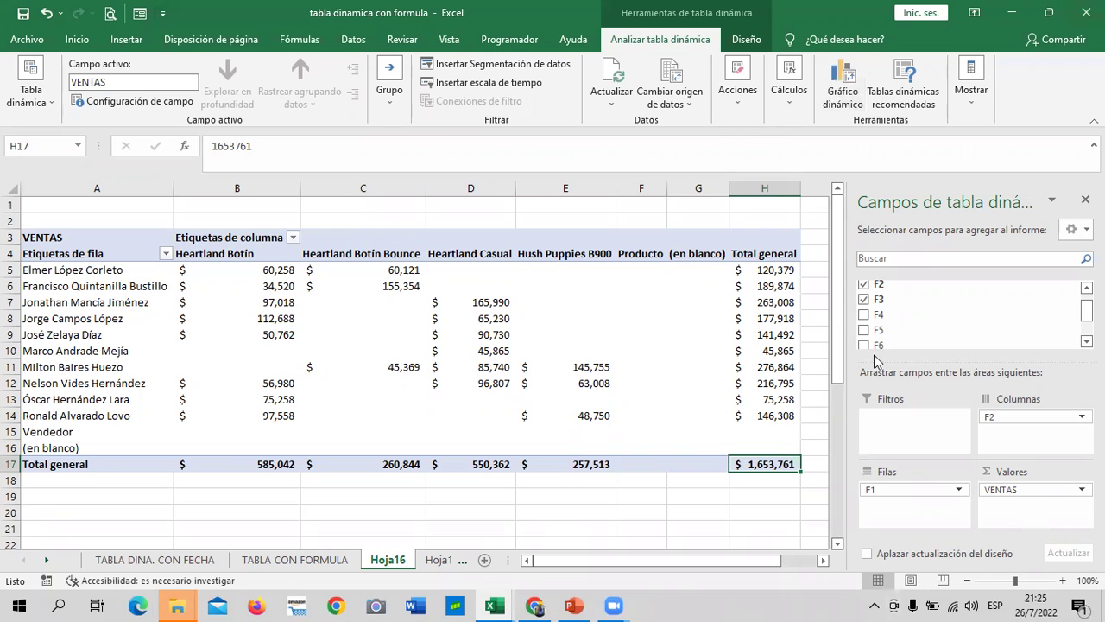
click(863, 316)
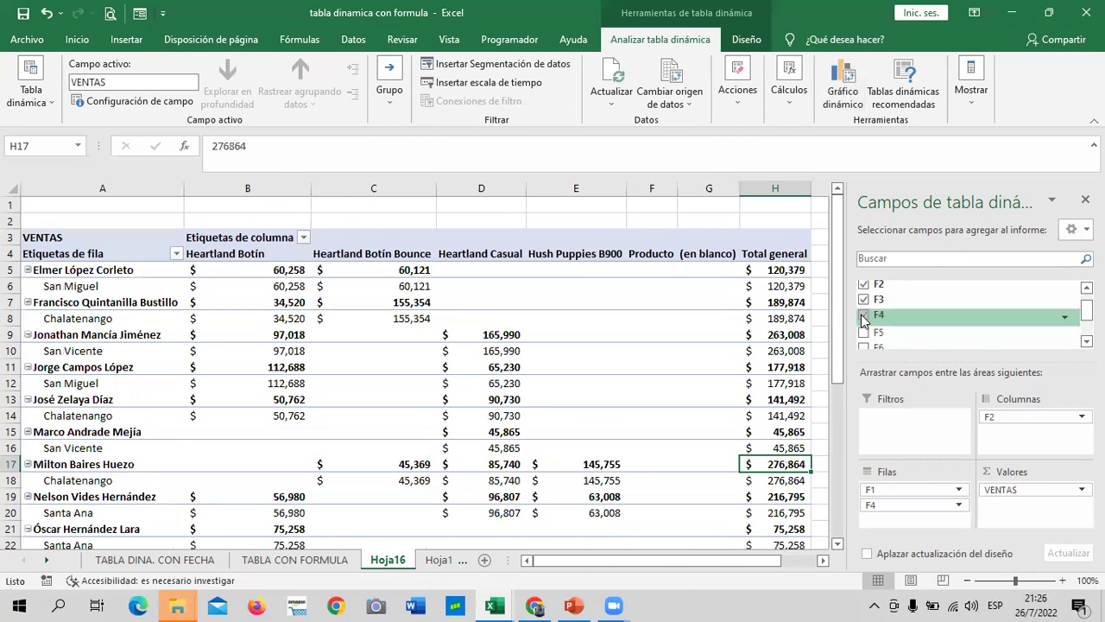
drag(906, 505, 992, 434)
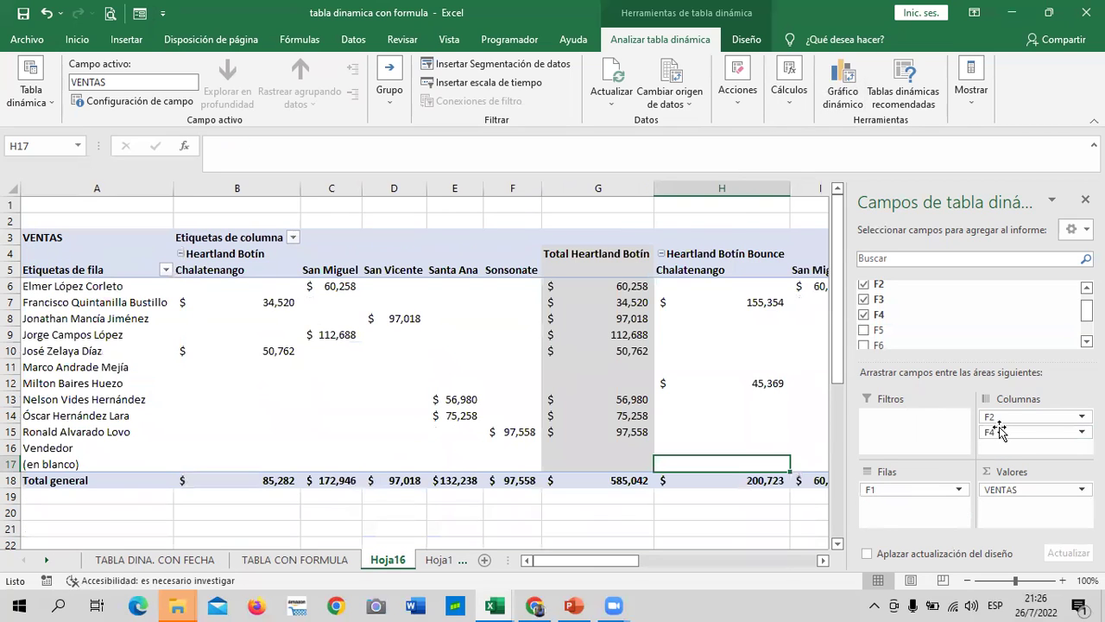
drag(995, 431, 943, 339)
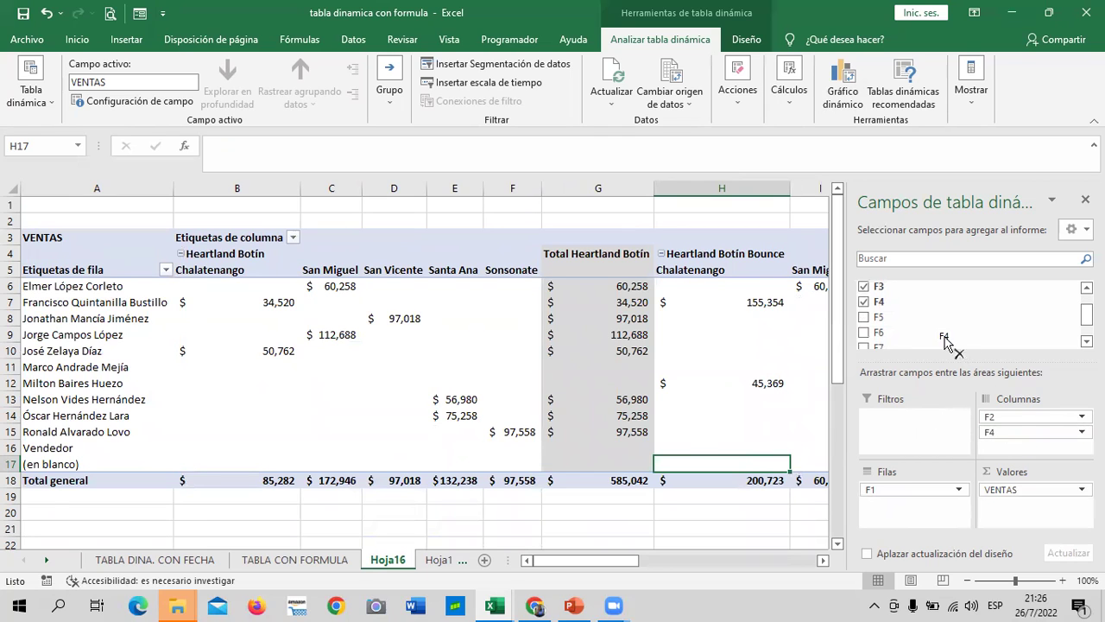
scroll(1036, 316, up, 2)
- Add the F5 date field to the pivot, spreading dates across the columns
click(864, 313)
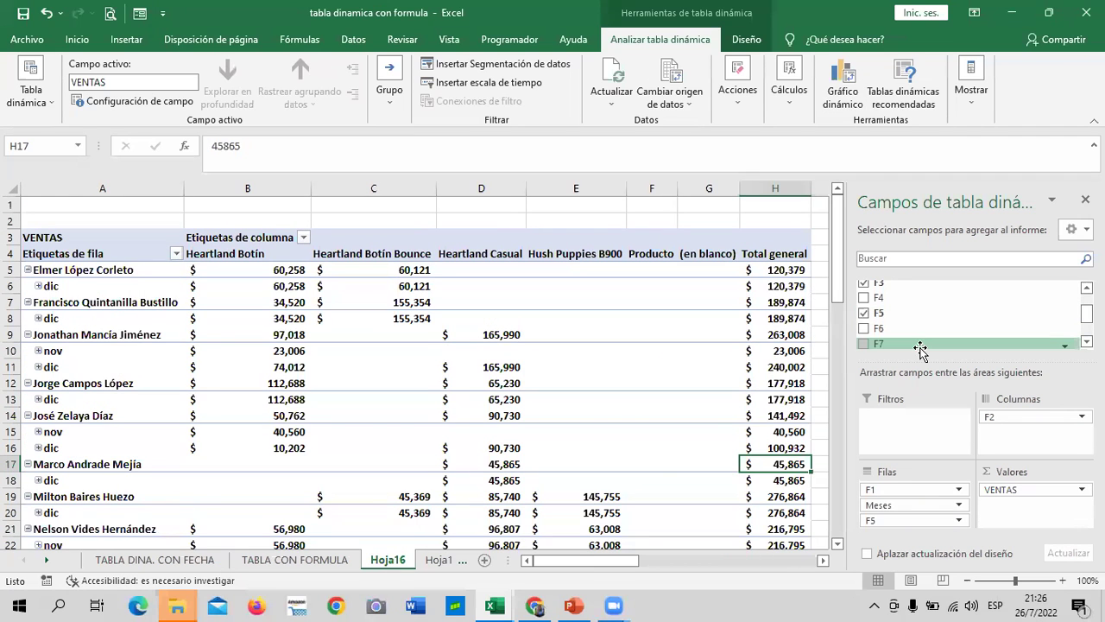
drag(864, 320, 1004, 432)
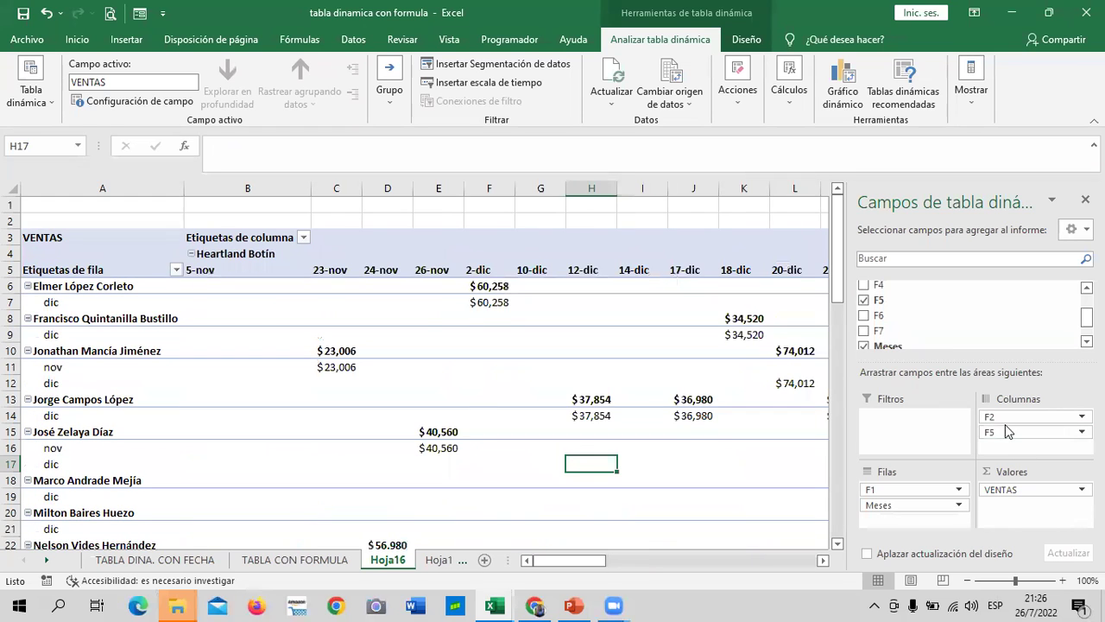
scroll(388, 352, down, 4)
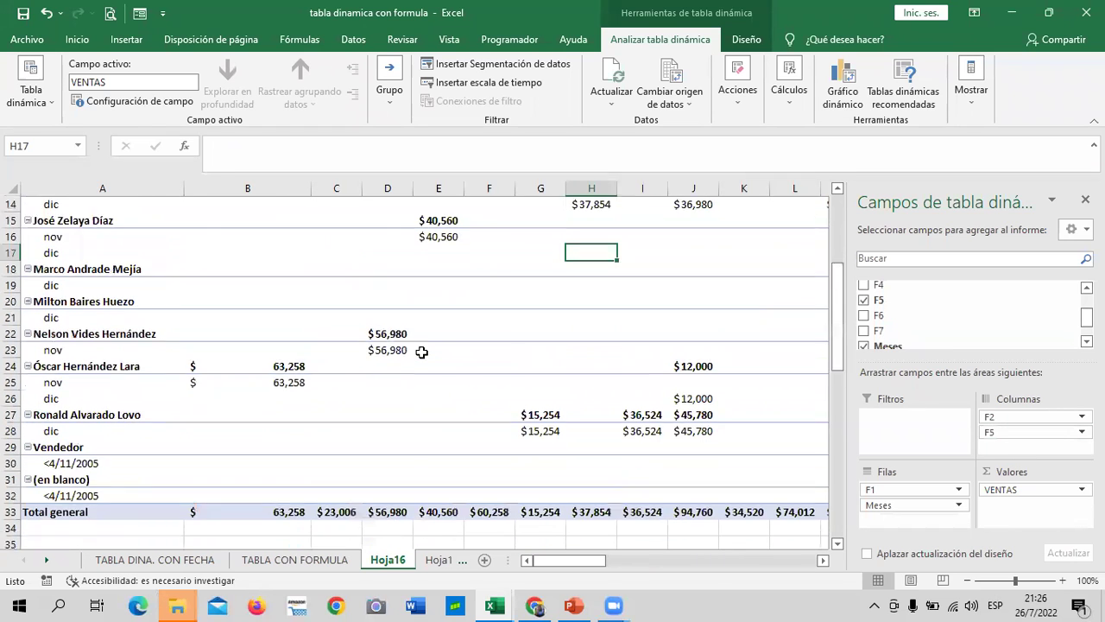
scroll(424, 351, down, 4)
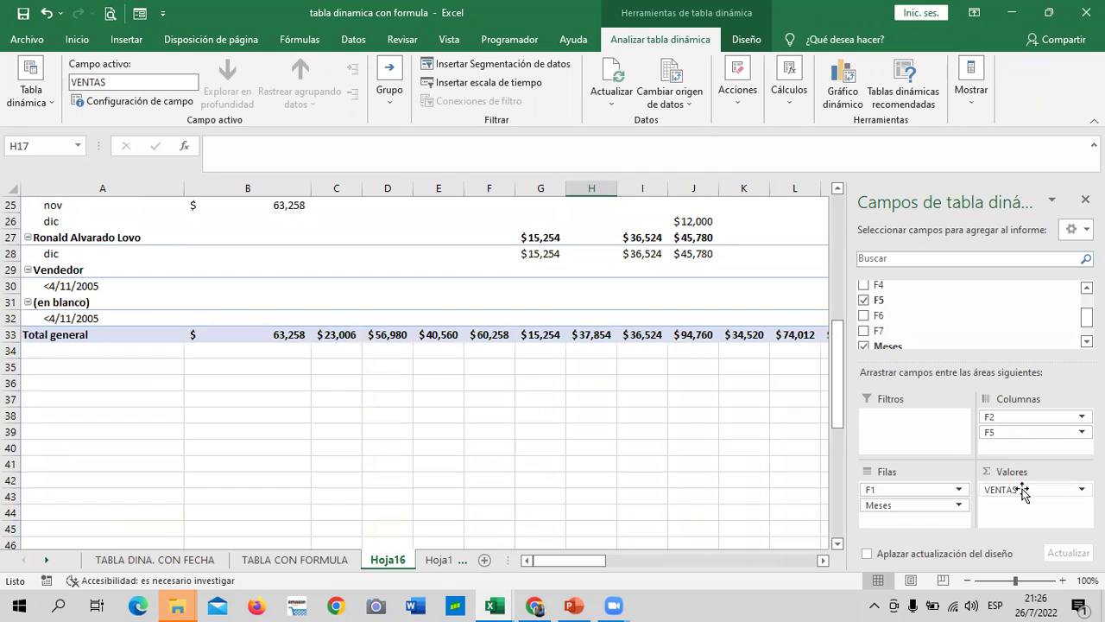
- Review the Meses field options and date columns, then select a pivot cell to show its field list
click(915, 507)
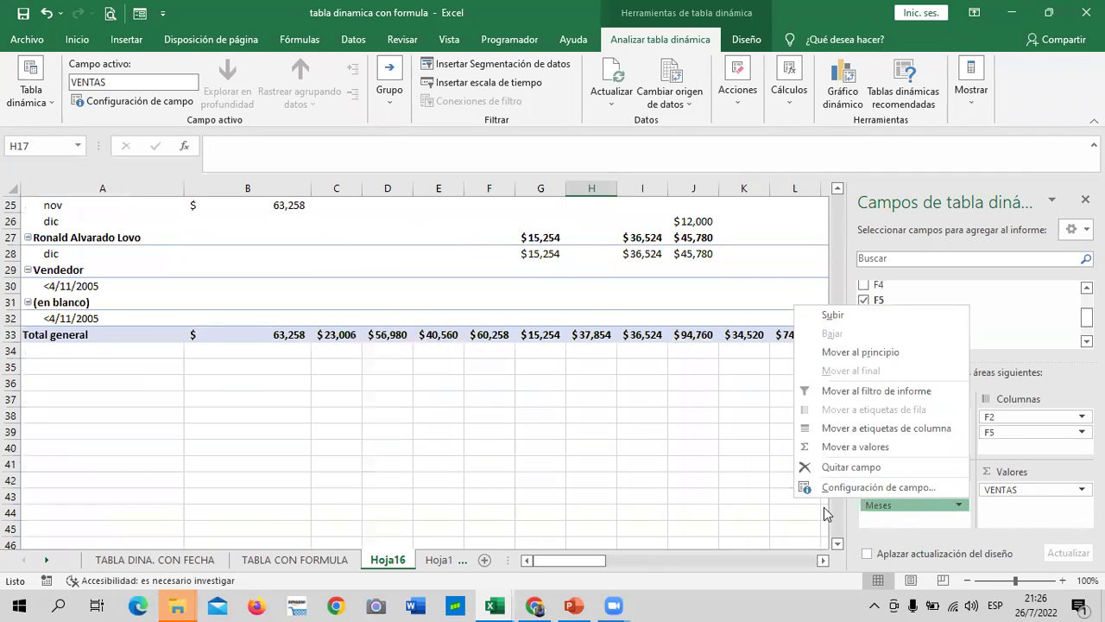
click(715, 498)
scroll(820, 422, up, 4)
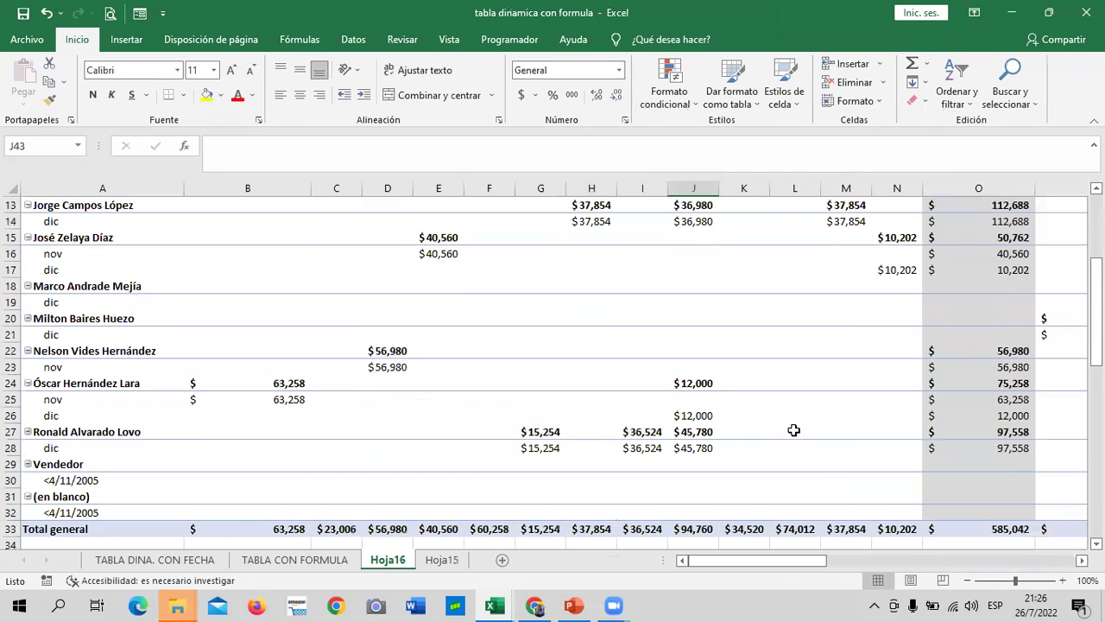
scroll(792, 432, up, 3)
scroll(793, 430, up, 1)
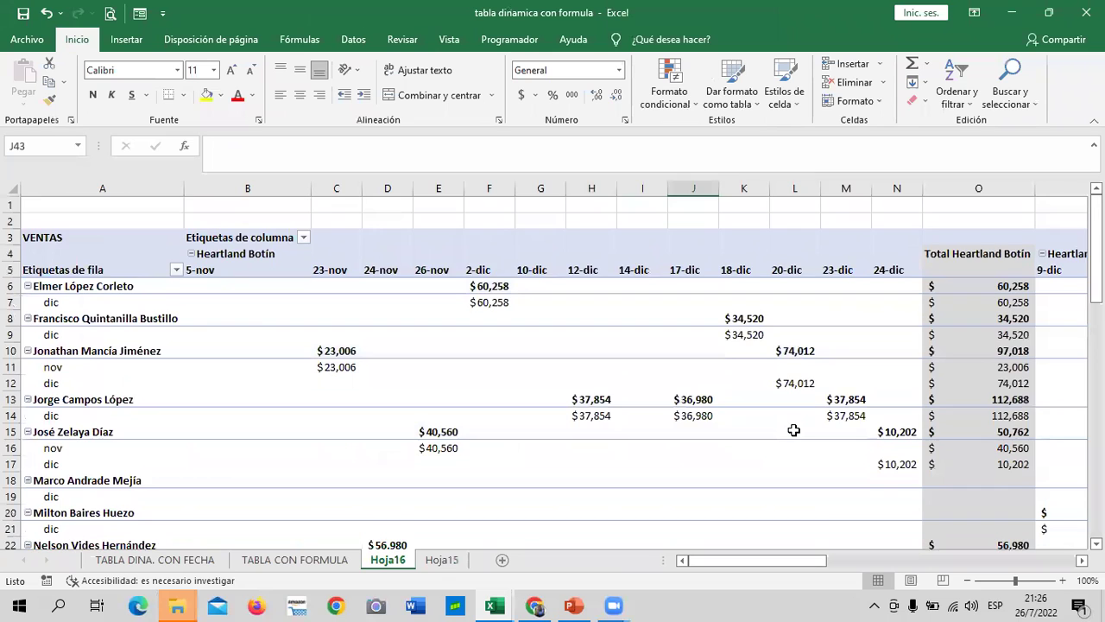
scroll(794, 430, down, 2)
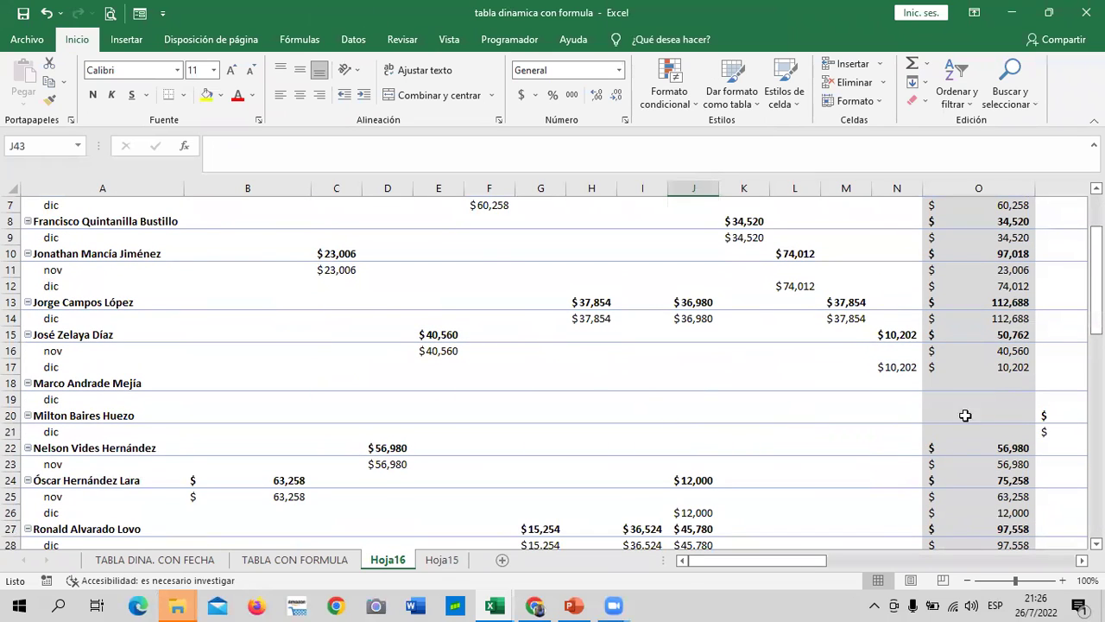
scroll(334, 235, up, 2)
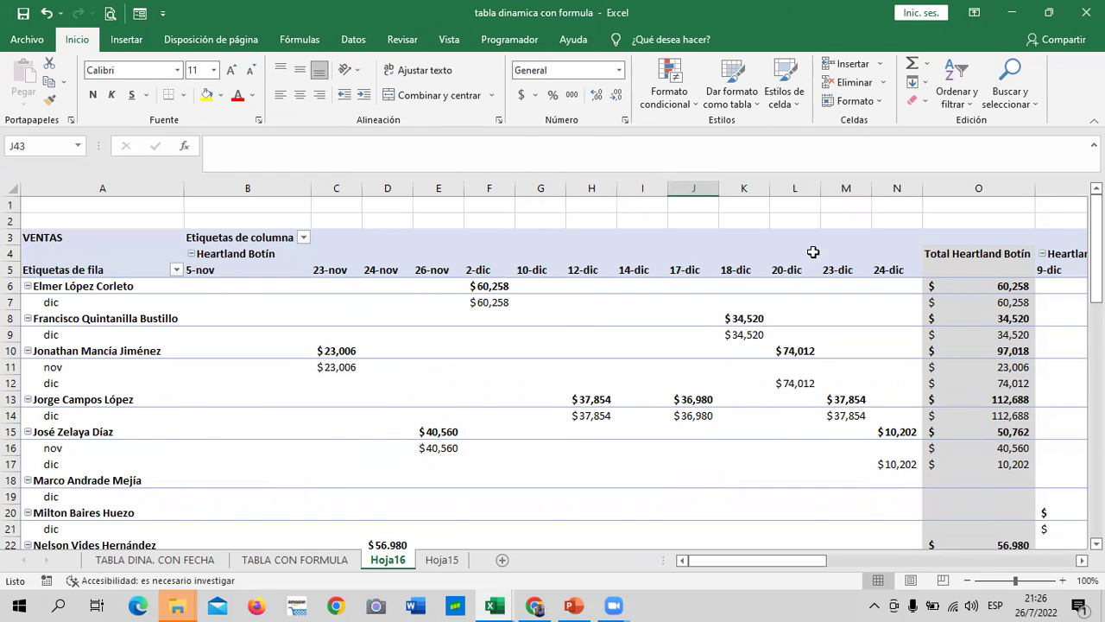
drag(776, 565, 940, 584)
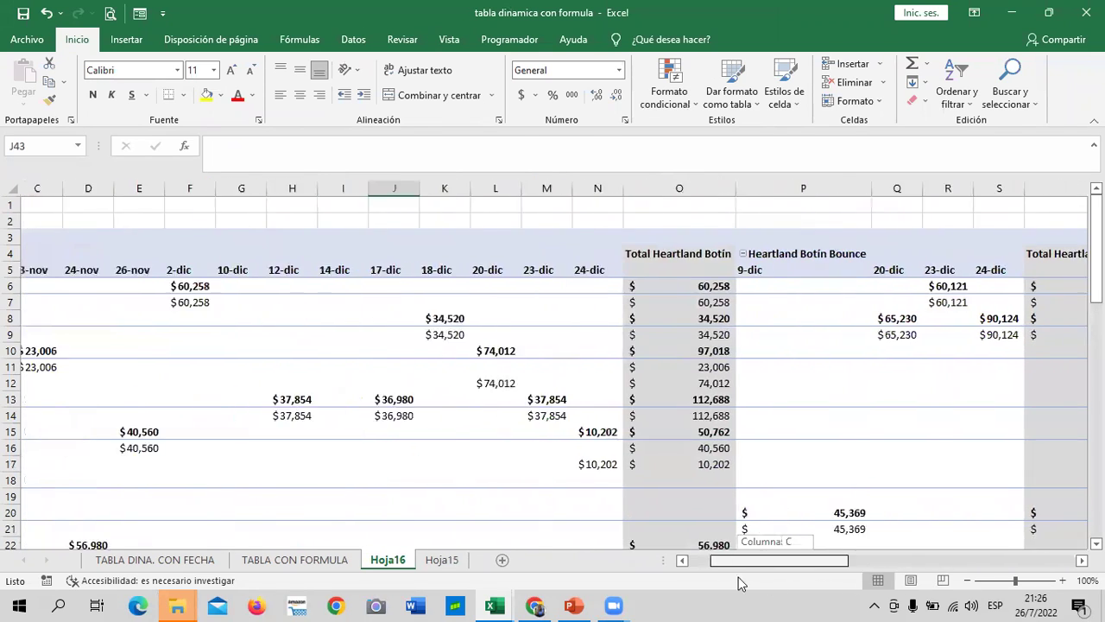
drag(1046, 585, 643, 566)
click(336, 303)
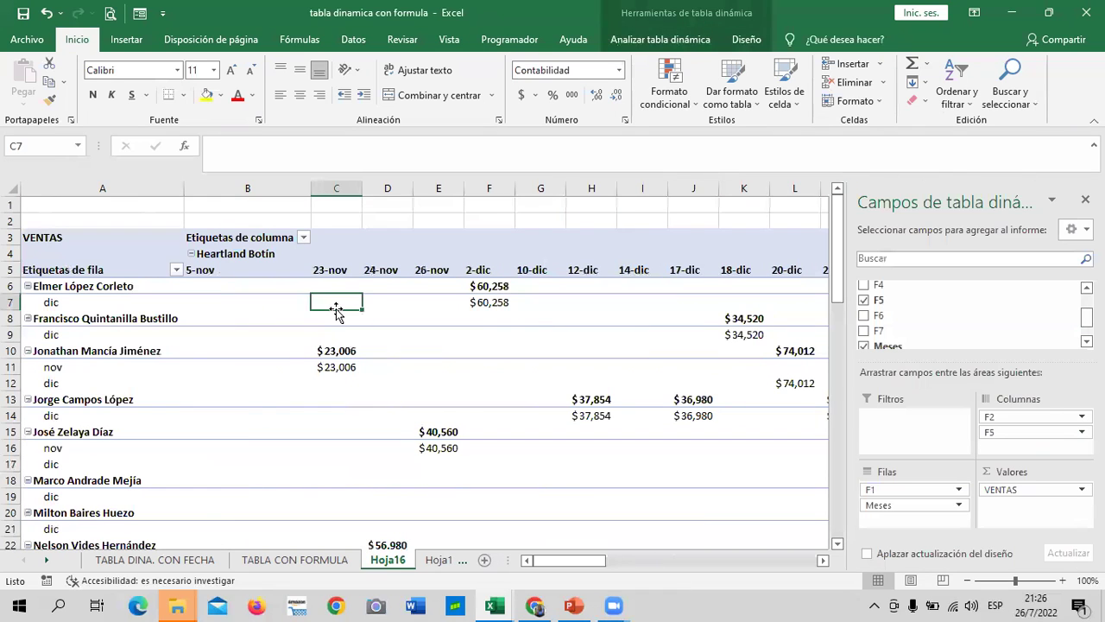
- Move F5 from Columnas to Filas below Meses, nesting dates under each month
click(247, 399)
click(216, 431)
click(189, 464)
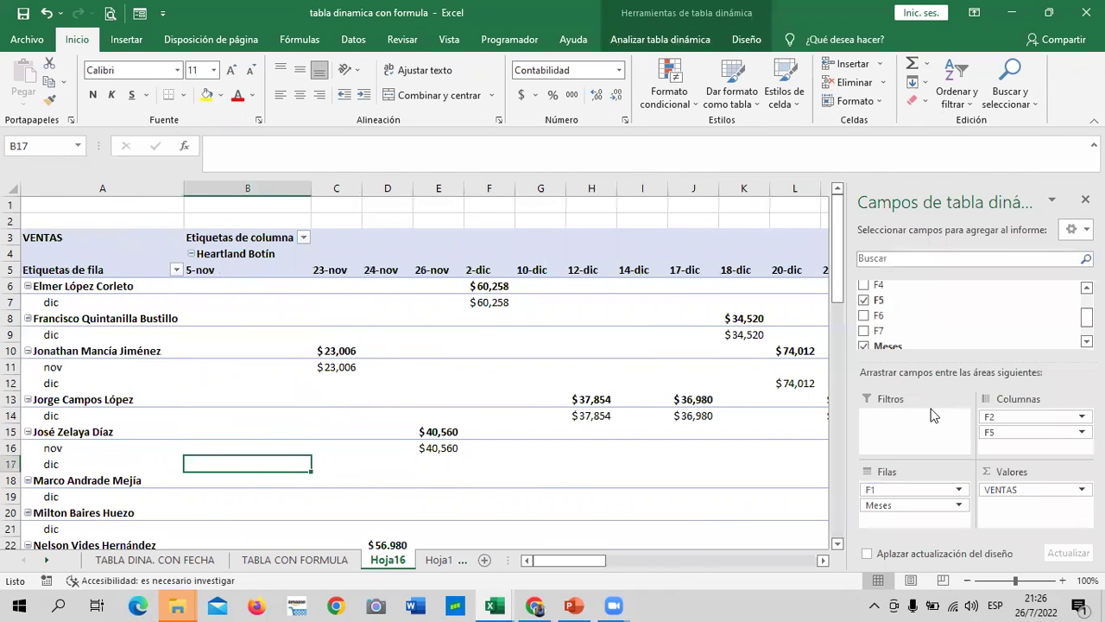
drag(1006, 432, 894, 522)
scroll(562, 309, down, 3)
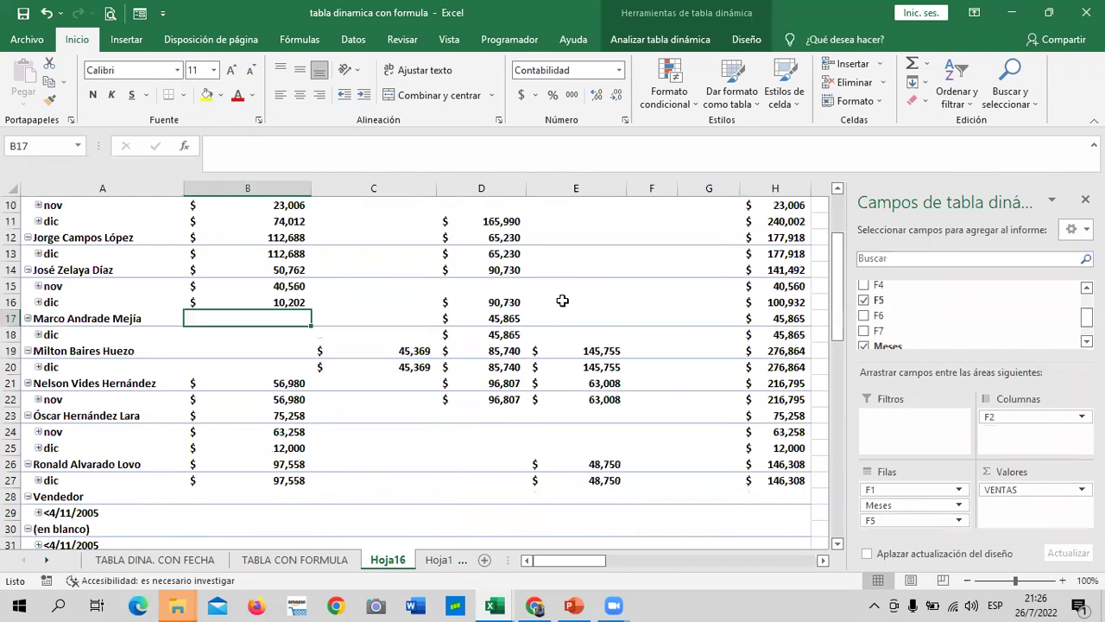
scroll(547, 363, down, 3)
scroll(550, 374, down, 2)
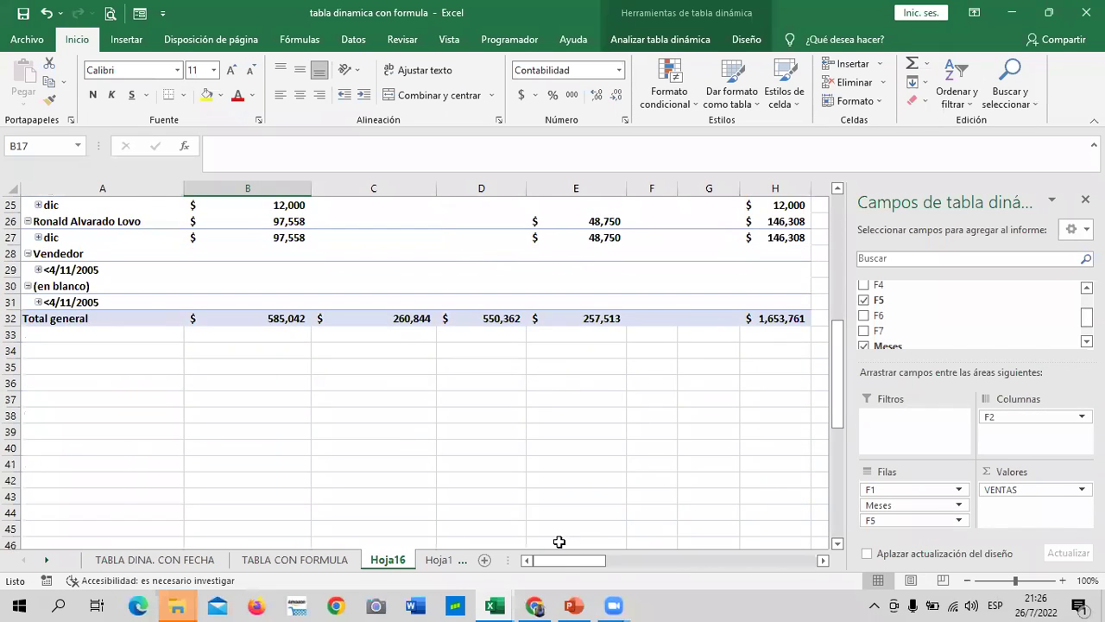
mouse_move(561, 560)
mouse_down()
mouse_move(713, 580)
mouse_move(580, 561)
mouse_up()
scroll(604, 569, up, 8)
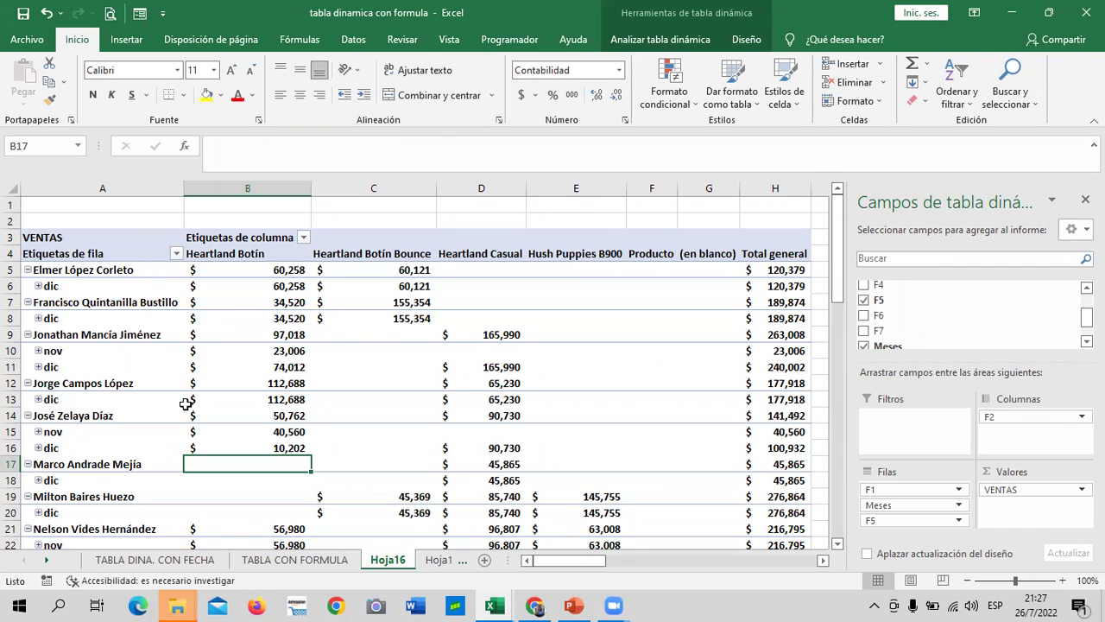
- Scroll back through the pivot and select cell G1 outside it to hide the field list
scroll(52, 415, down, 6)
scroll(54, 385, up, 1)
scroll(54, 375, up, 1)
scroll(54, 374, up, 4)
drag(879, 505, 638, 360)
click(729, 206)
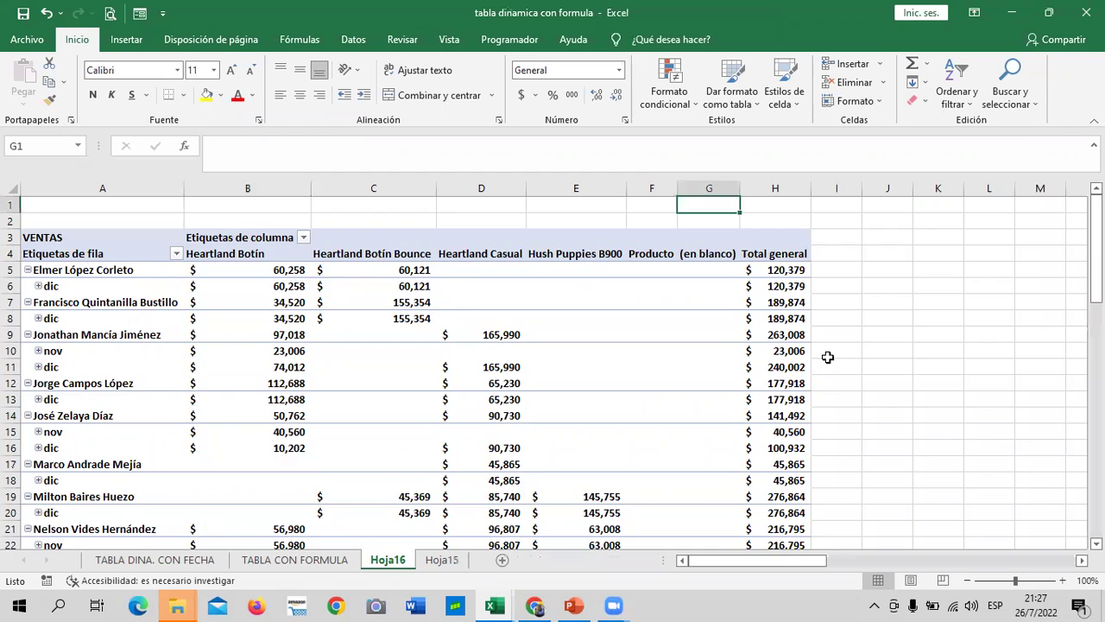
- Select a cell inside the pivot table and close the pivot field list
scroll(828, 356, down, 2)
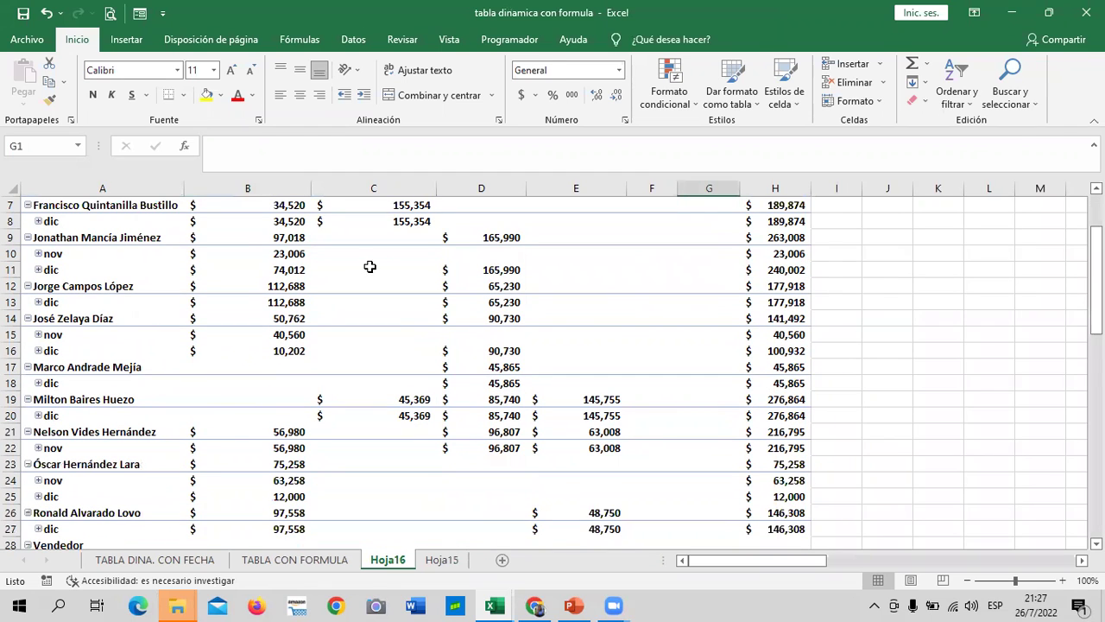
click(372, 268)
click(1088, 195)
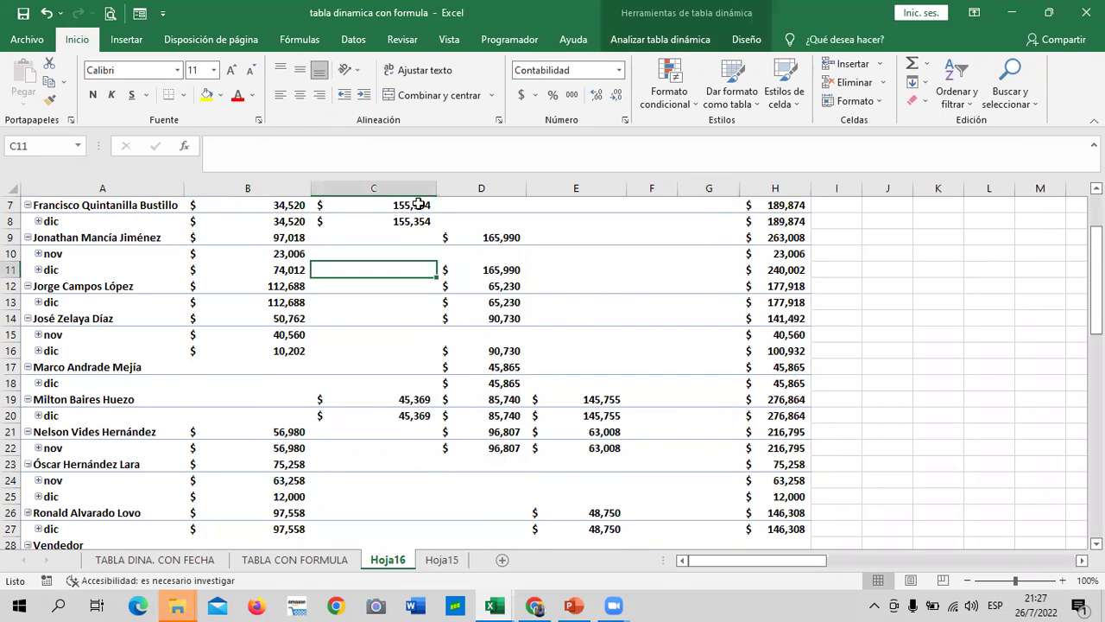
scroll(418, 204, up, 1)
- From Analizar tabla dinámica, start inserting a timeline, then cancel it since only F5 is offered
click(681, 37)
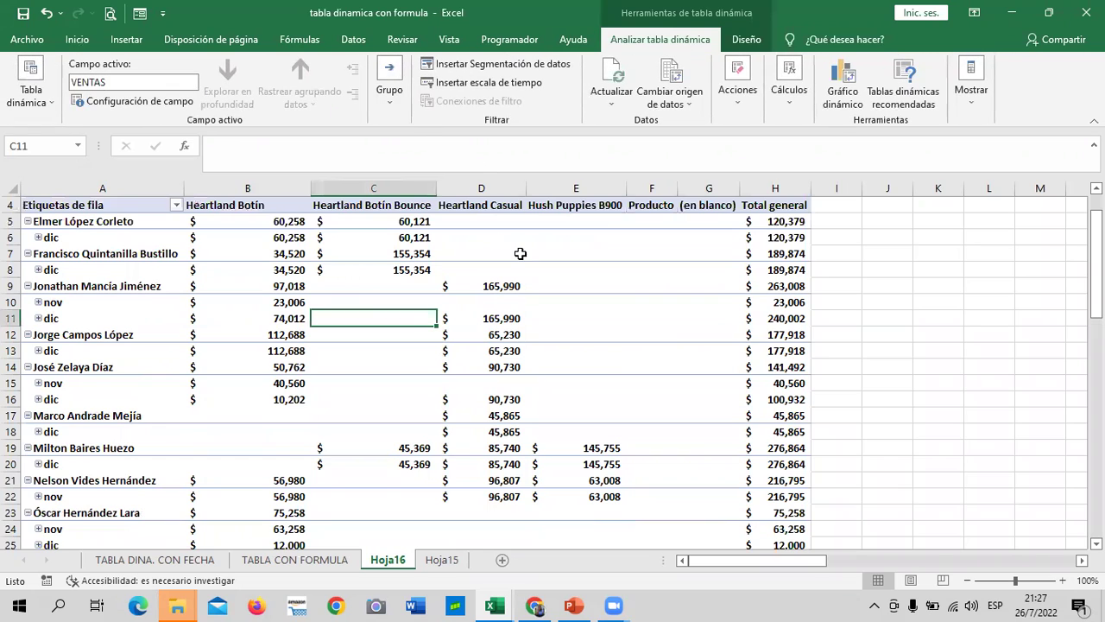
click(456, 86)
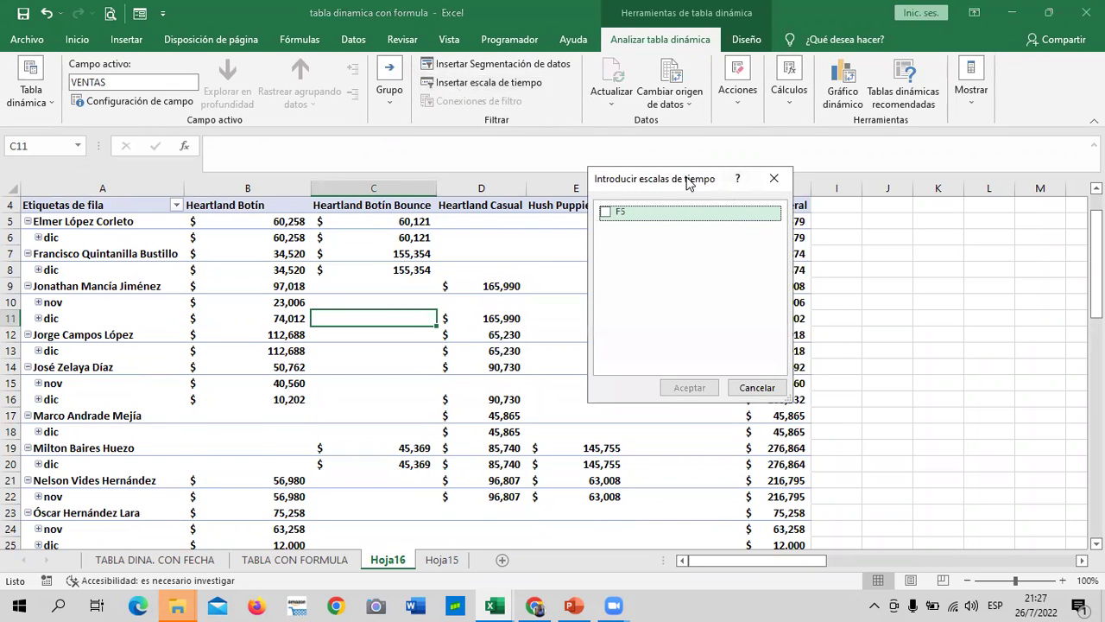
drag(687, 181, 943, 204)
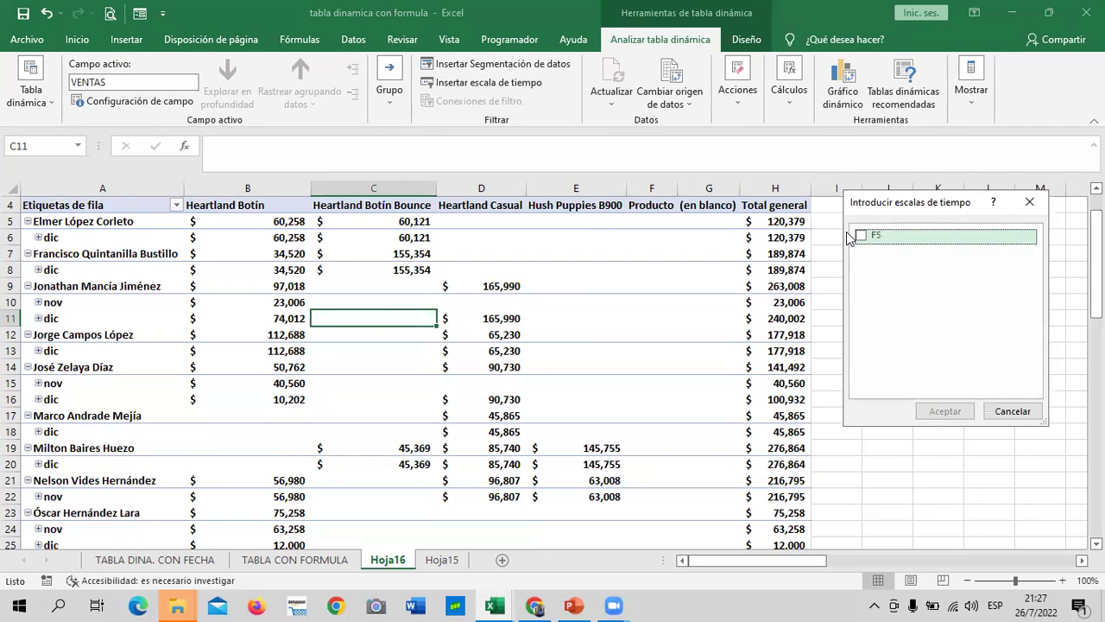
click(1029, 201)
click(652, 285)
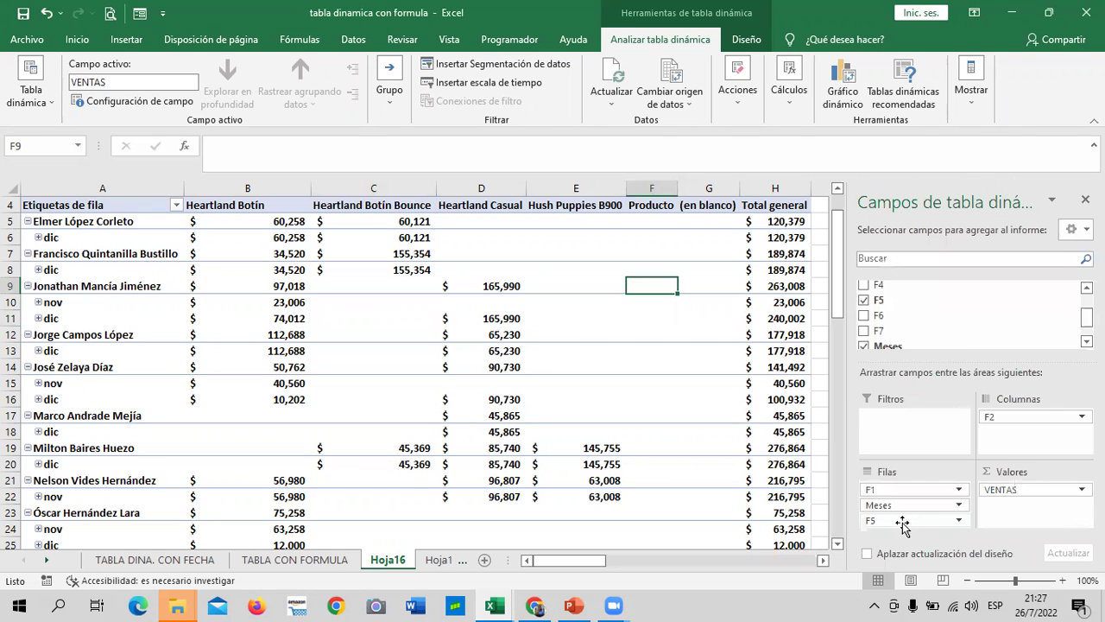
- Rename the F5 row field to FECHA through its field settings
click(904, 522)
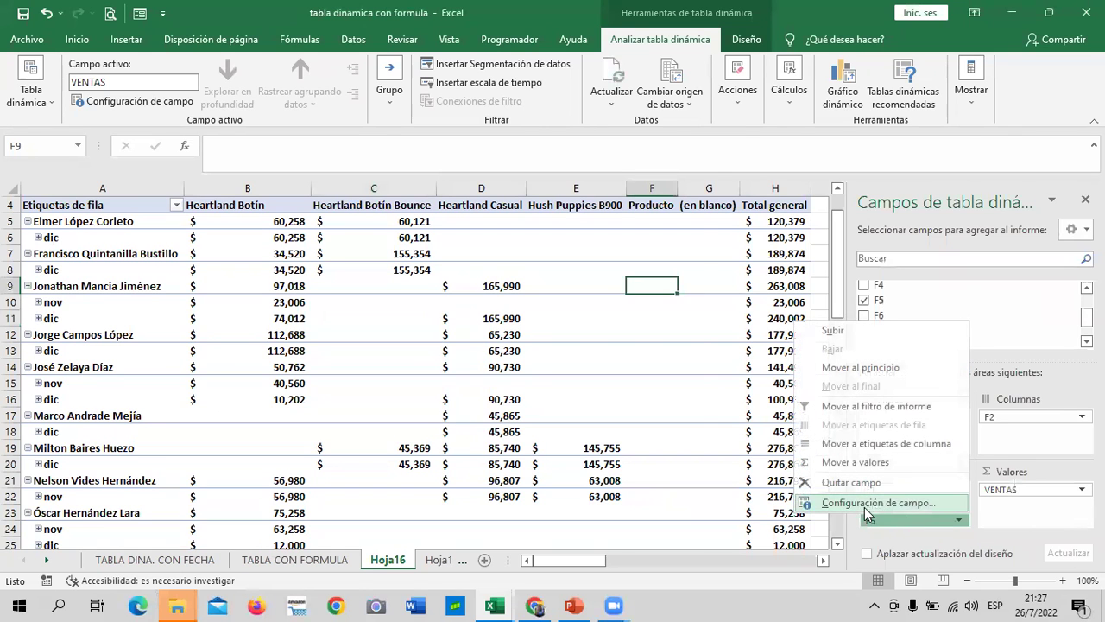
click(879, 503)
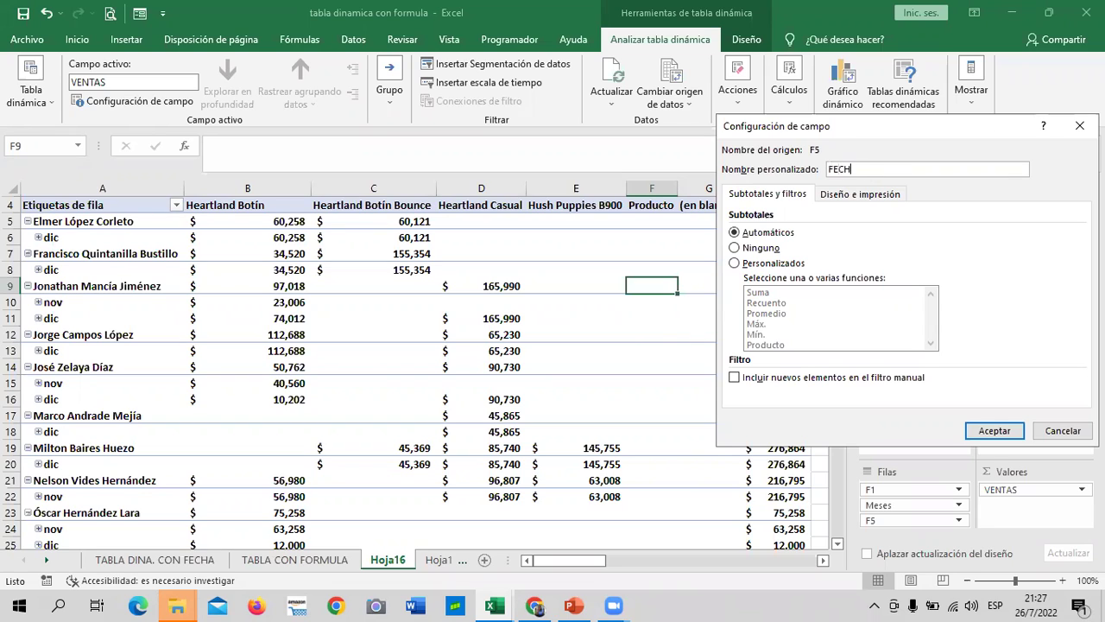
text(FECHA)
click(997, 430)
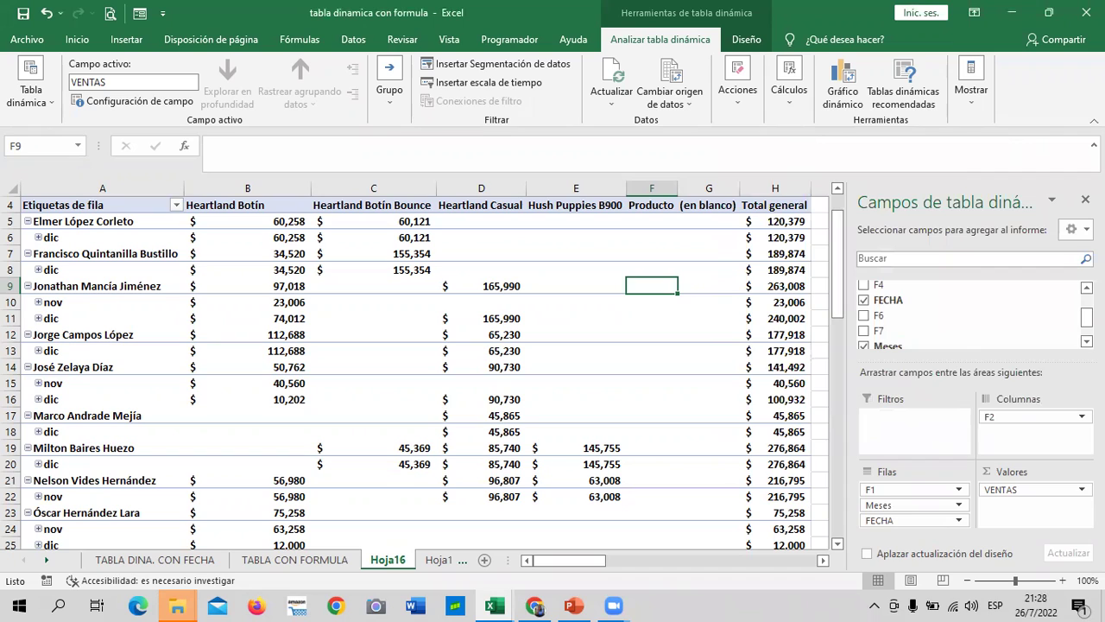
- Insert a FECHA timeline and place it to the right of the pivot table
click(500, 334)
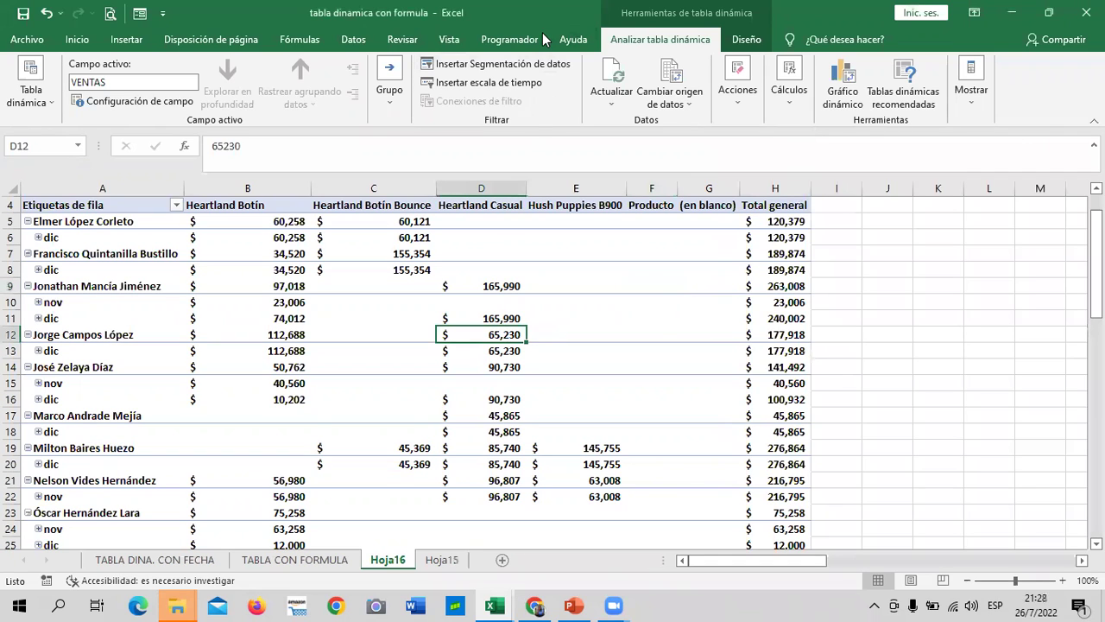
click(511, 89)
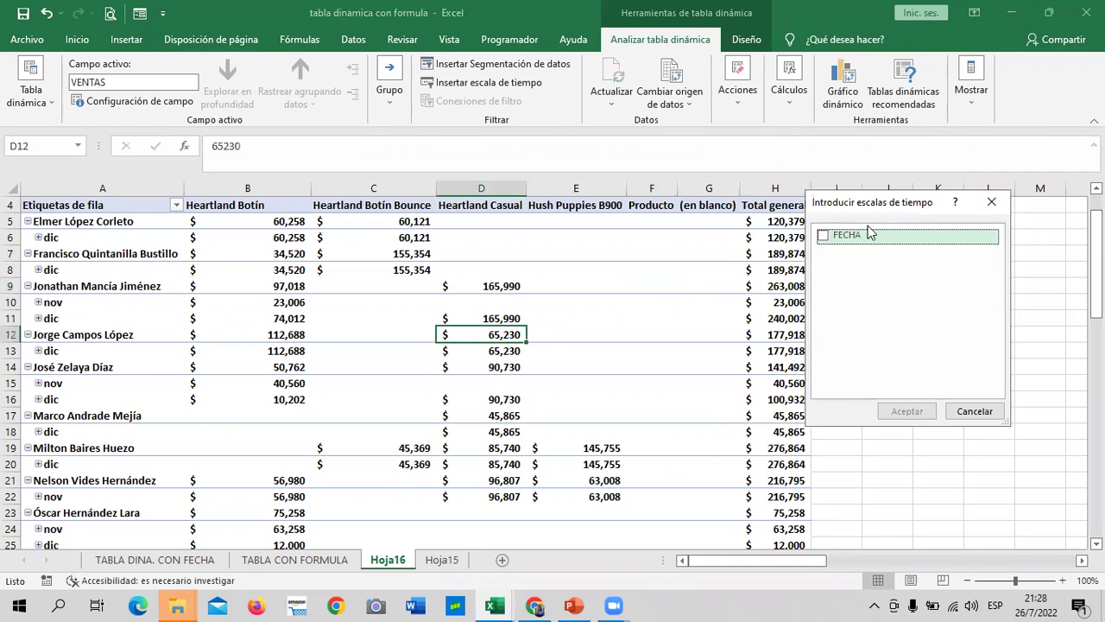
click(823, 236)
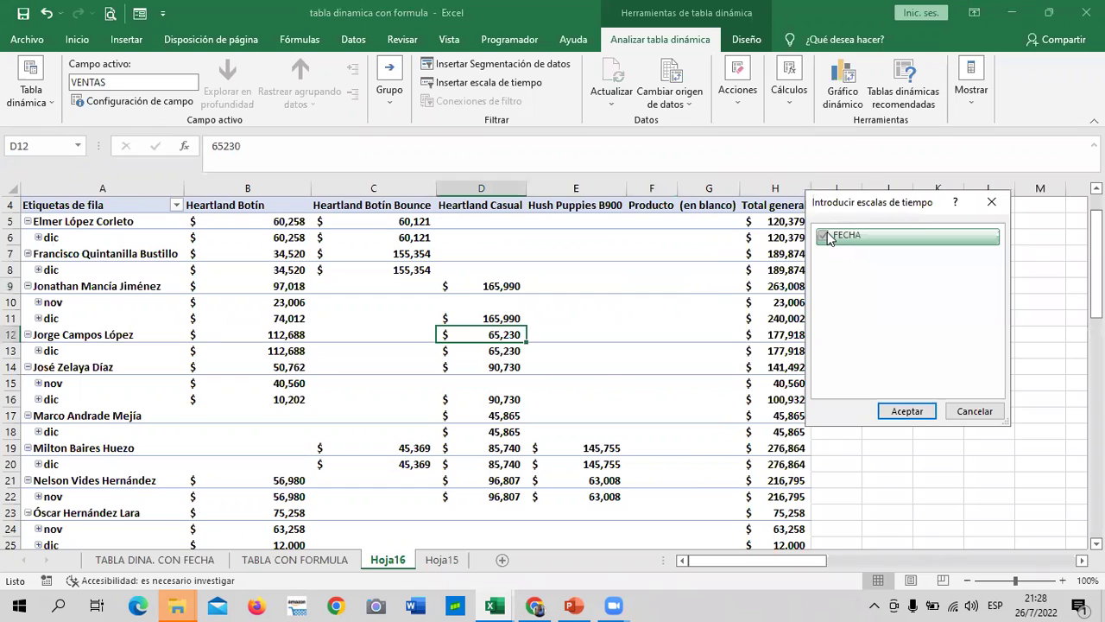
mouse_move(921, 210)
mouse_down()
mouse_move(962, 267)
mouse_move(954, 145)
mouse_up()
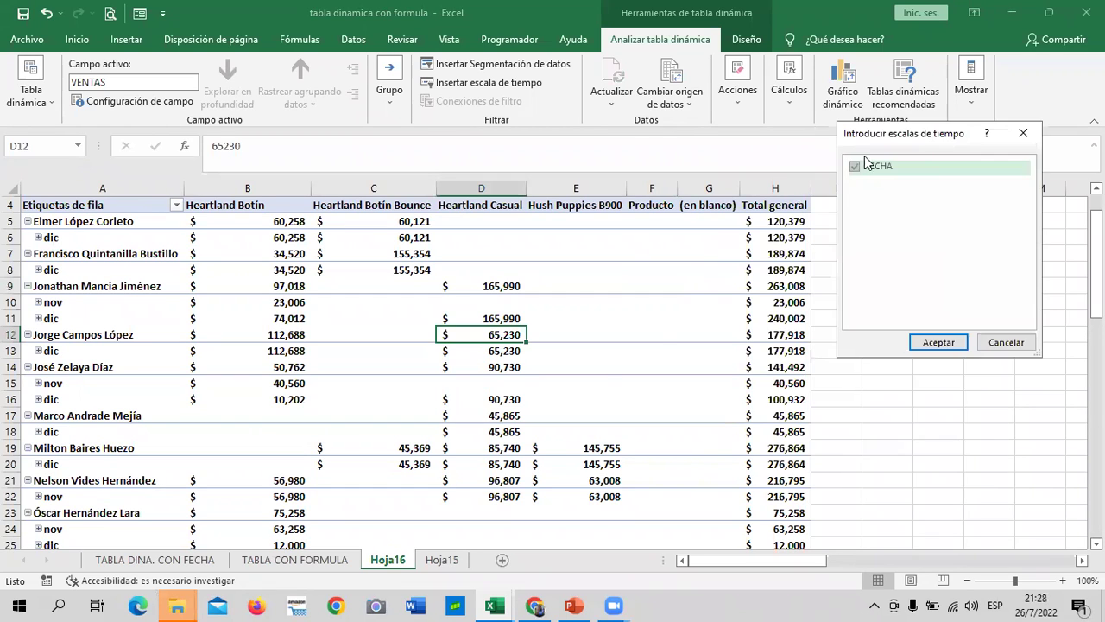
click(931, 342)
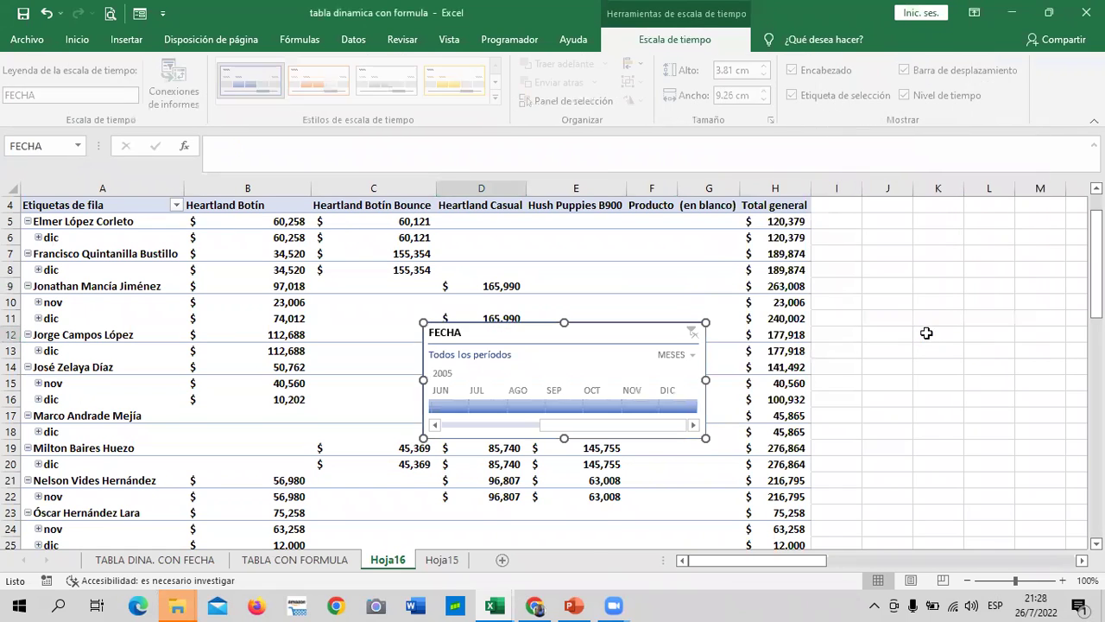
mouse_move(588, 330)
mouse_down()
mouse_move(927, 228)
mouse_move(918, 233)
mouse_up()
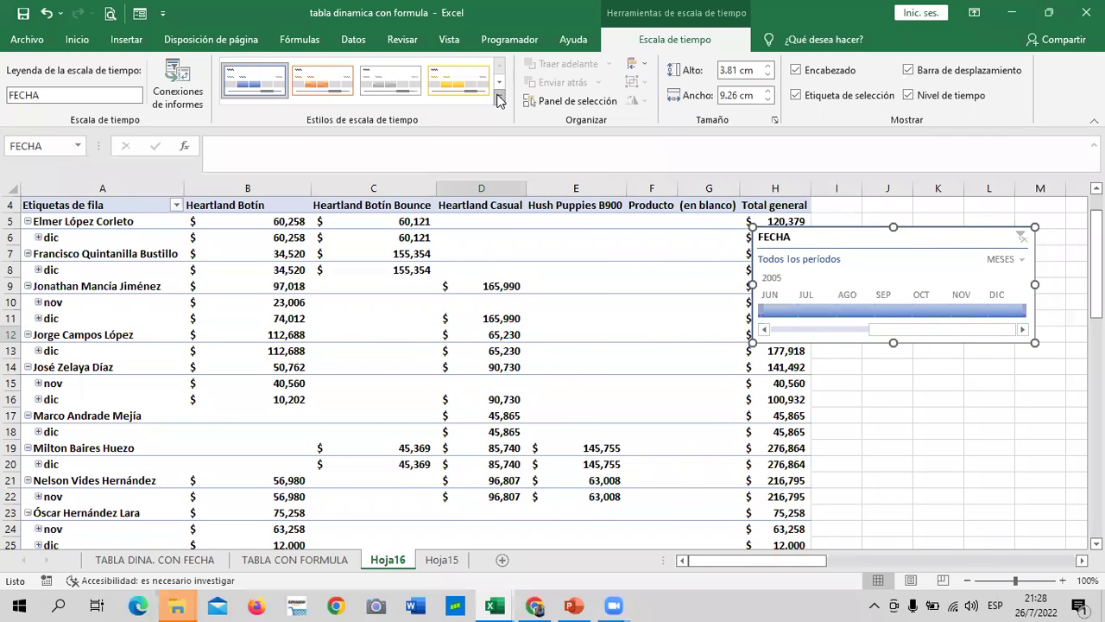
- Apply the orange timeline style and nudge the FECHA timeline into position
click(499, 97)
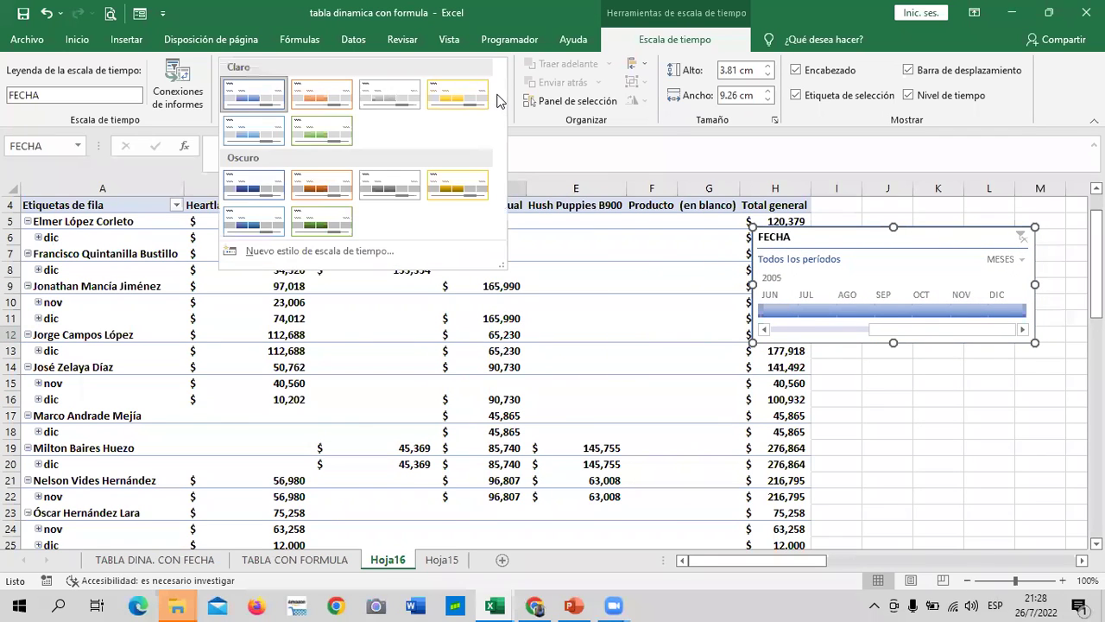
click(335, 131)
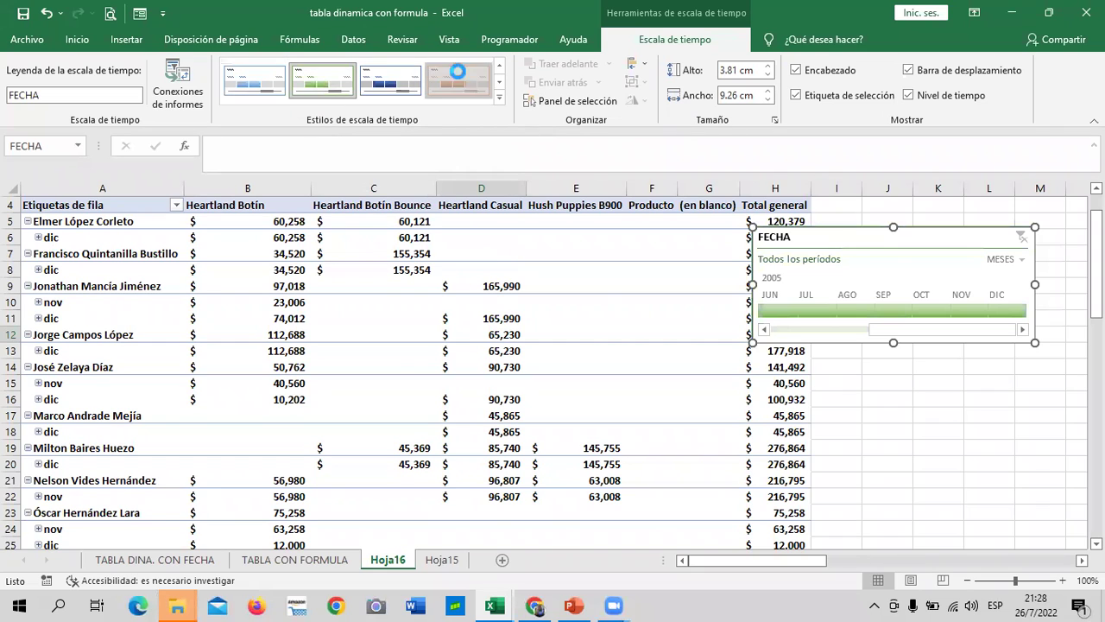
click(462, 79)
drag(933, 235, 890, 238)
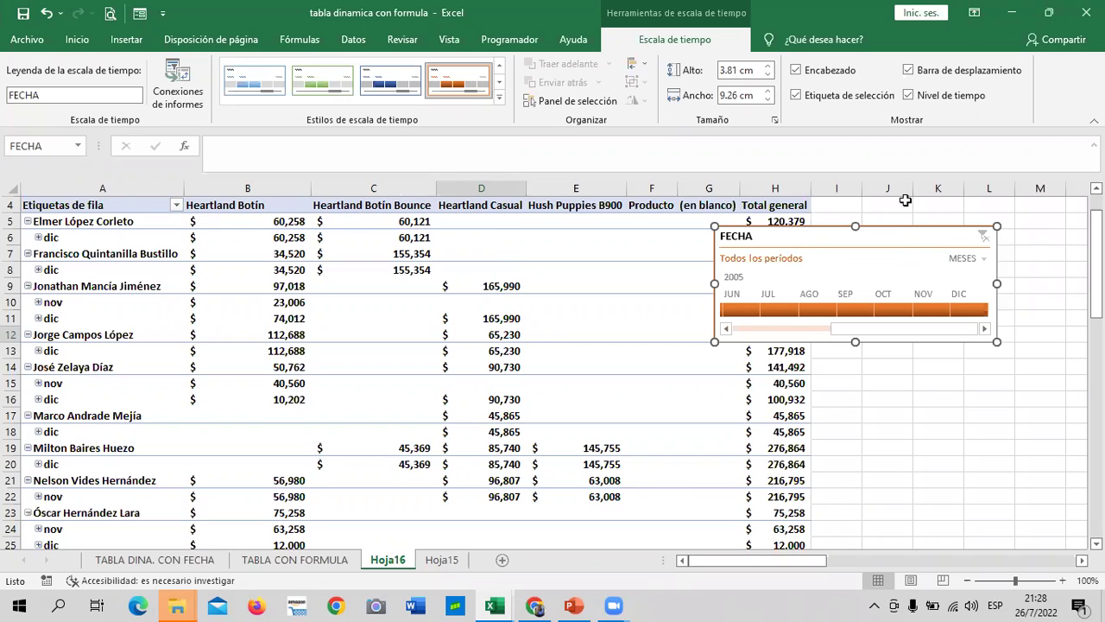
drag(837, 229, 849, 221)
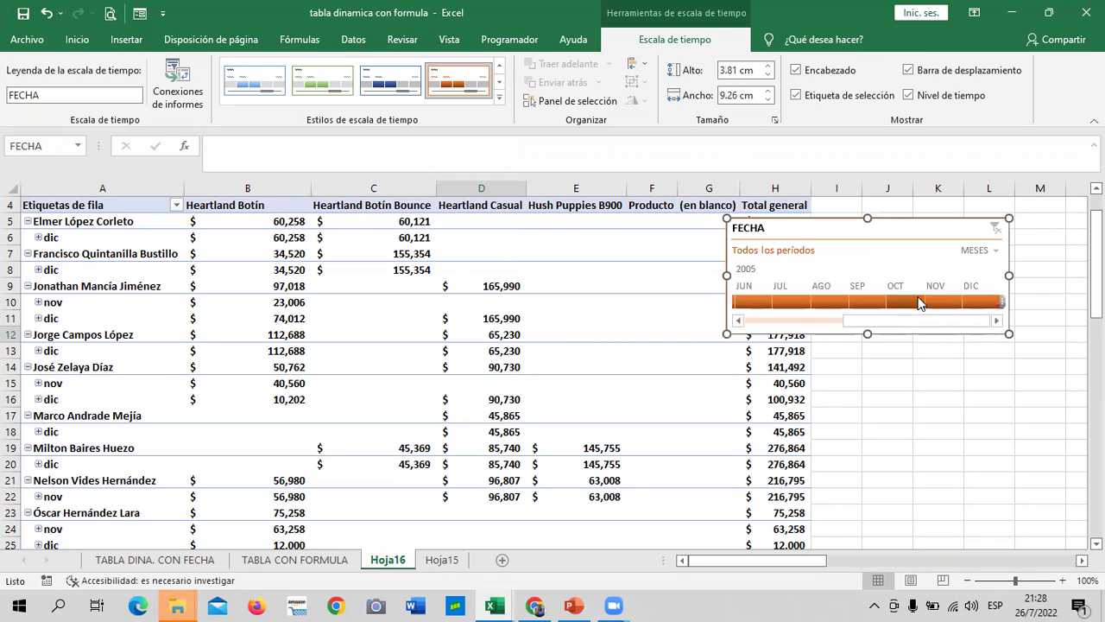
- Switch the FECHA timeline level to AÑOS, then to TRIMESTRES
click(998, 251)
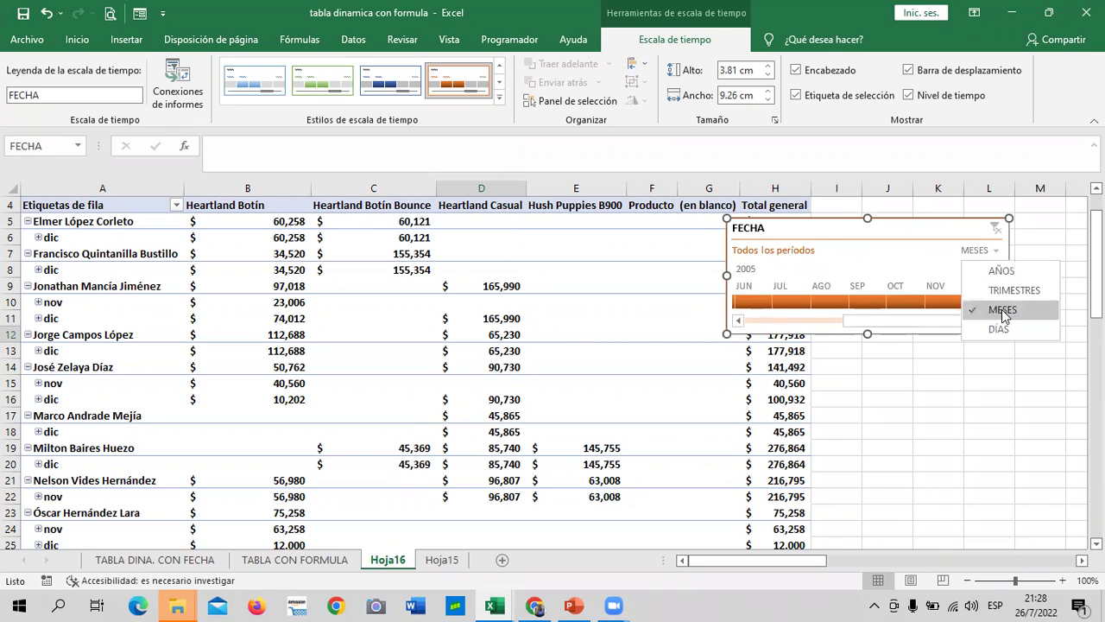
click(936, 256)
click(999, 253)
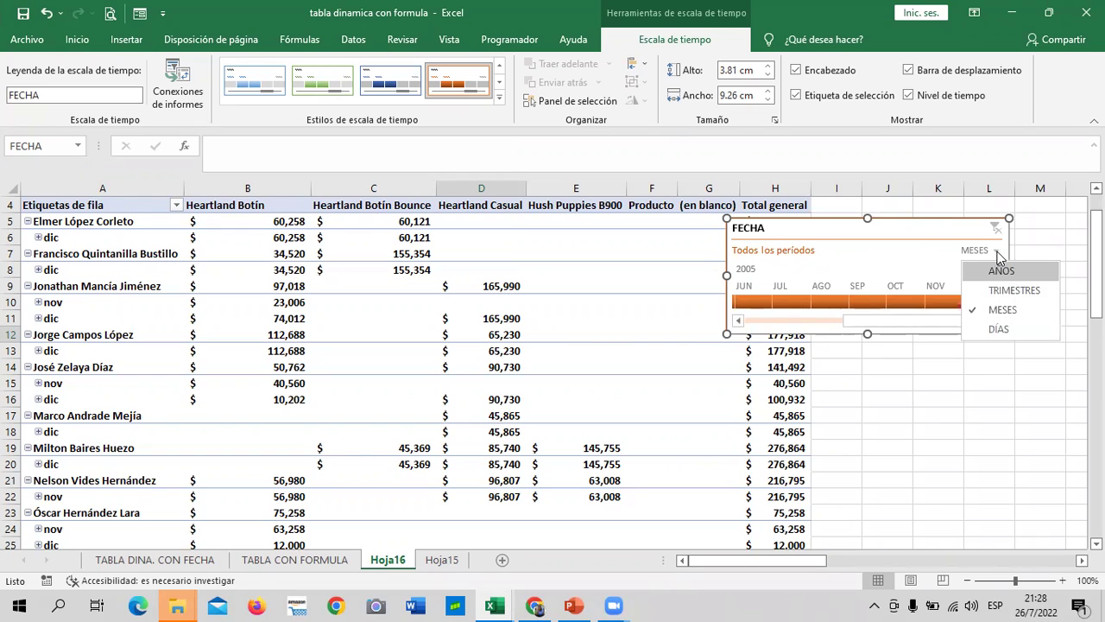
click(1023, 268)
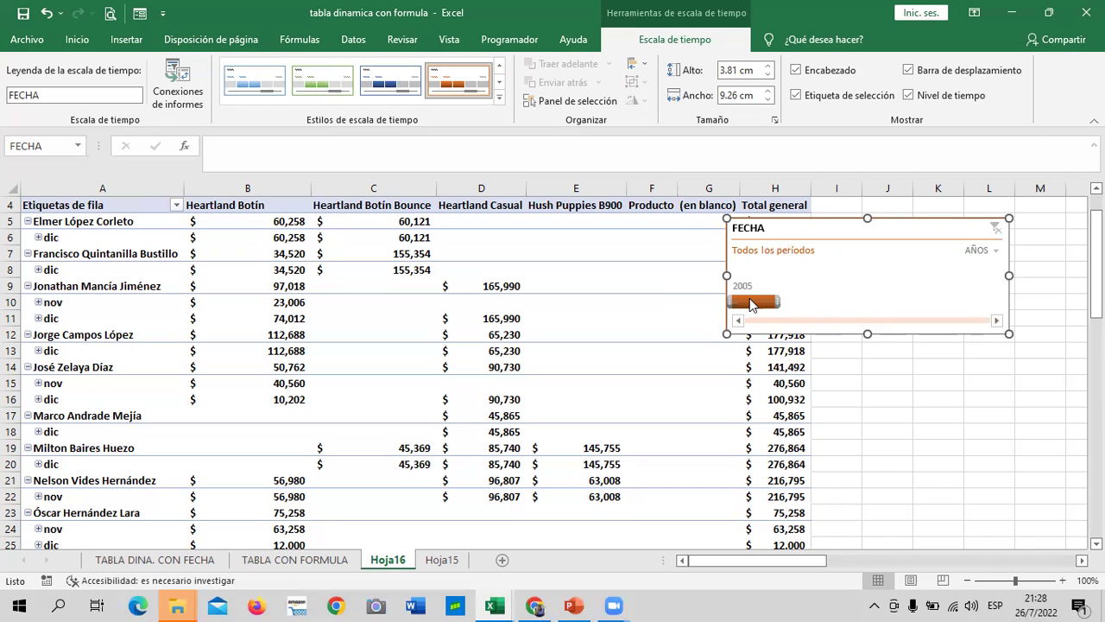
click(996, 253)
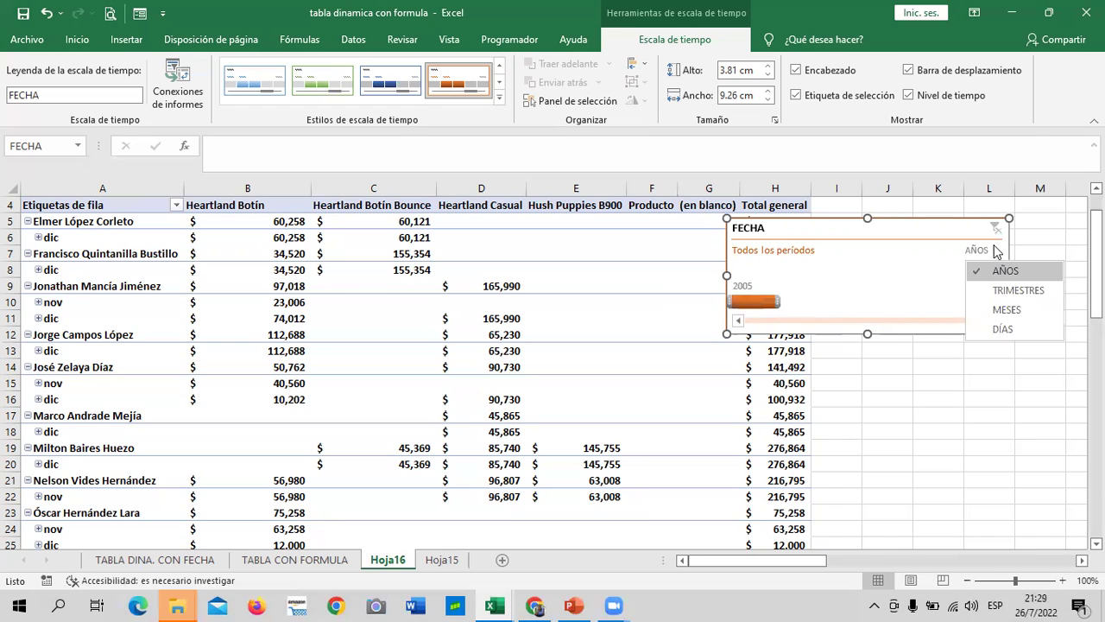
click(1007, 291)
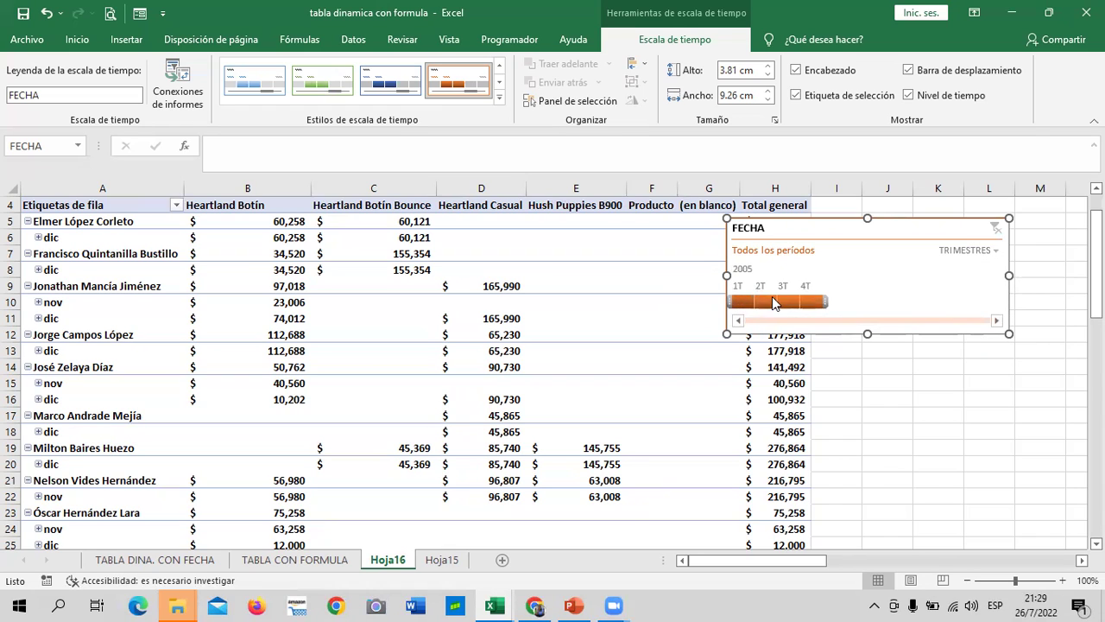
- Filter the pivot through 1T and 2T, ending on 4T 2005
click(739, 307)
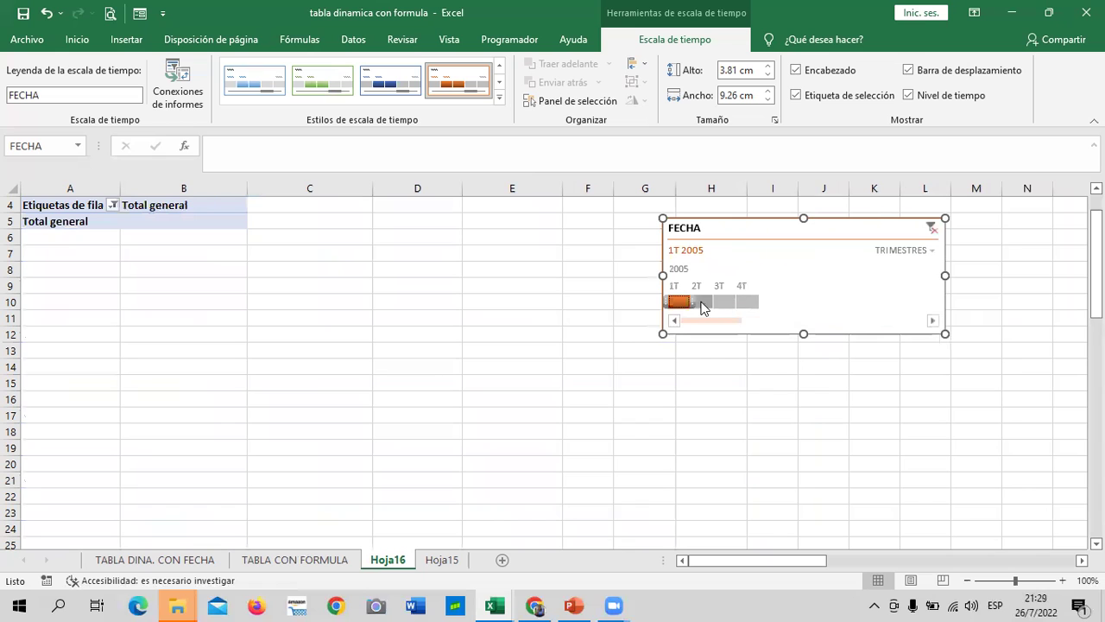
click(702, 309)
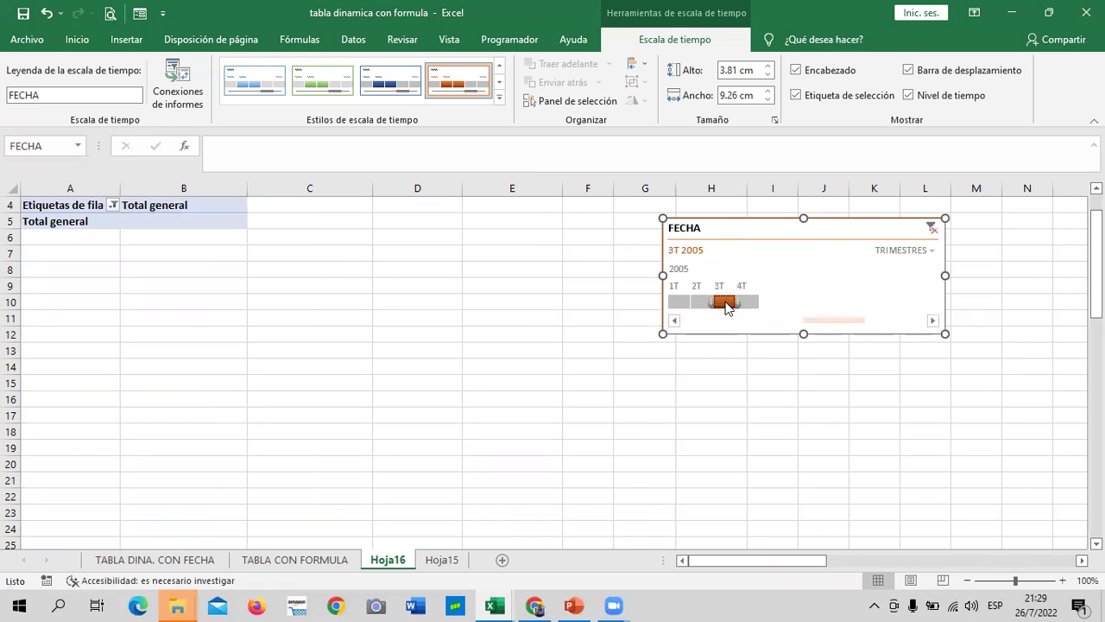
drag(706, 308, 744, 303)
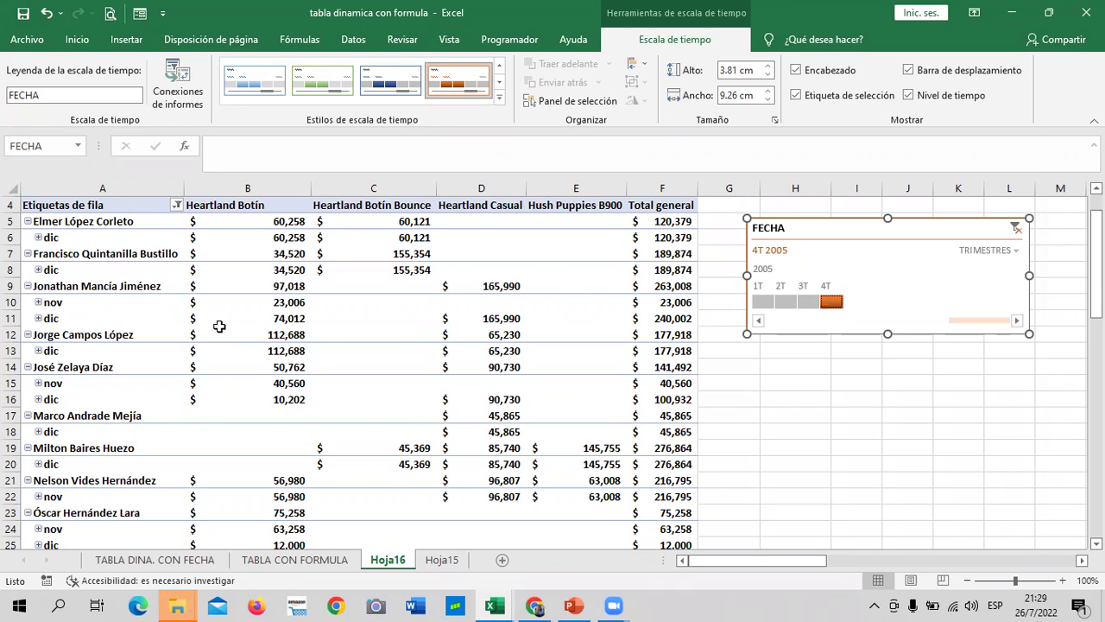
- Set the timeline to MESES and filter through OCT, NOV, DIC, ending on nov 2005 ($343,619)
click(1012, 251)
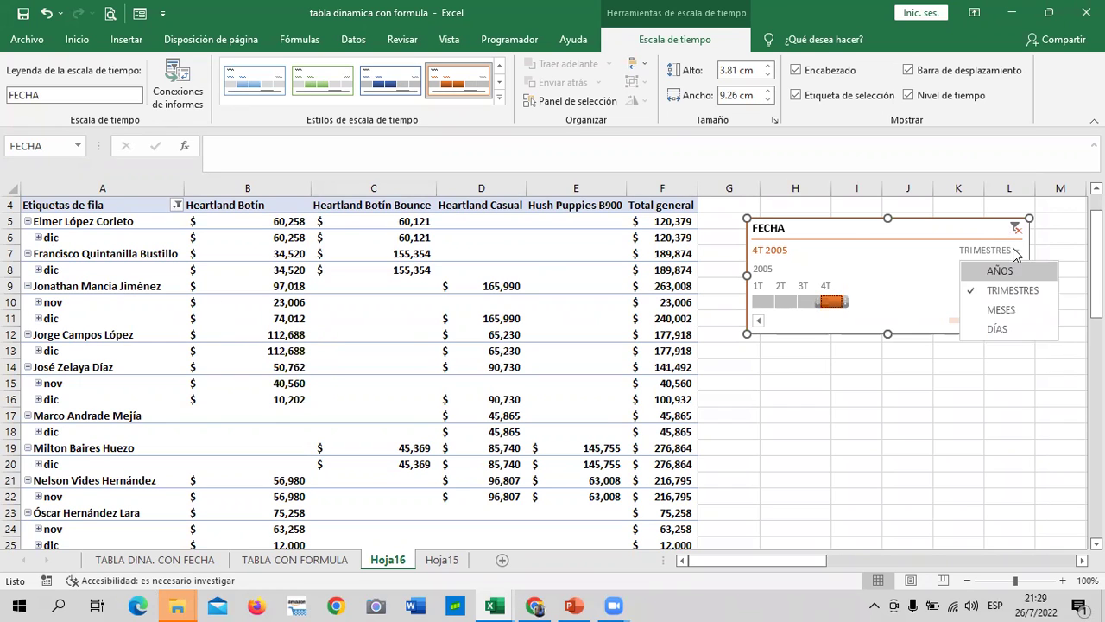
click(1012, 309)
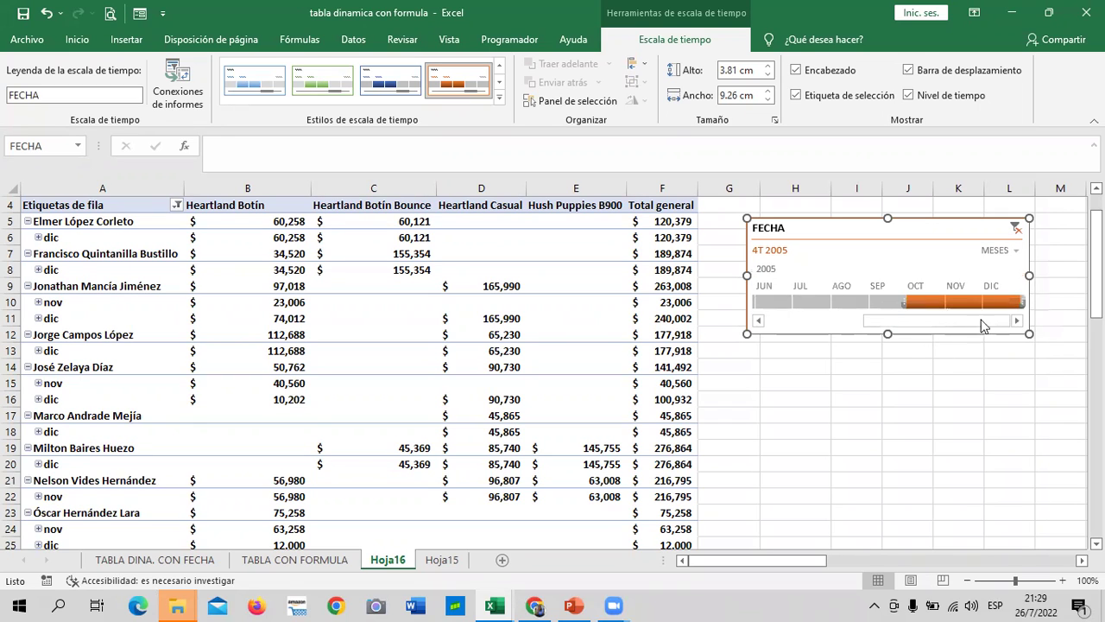
click(915, 300)
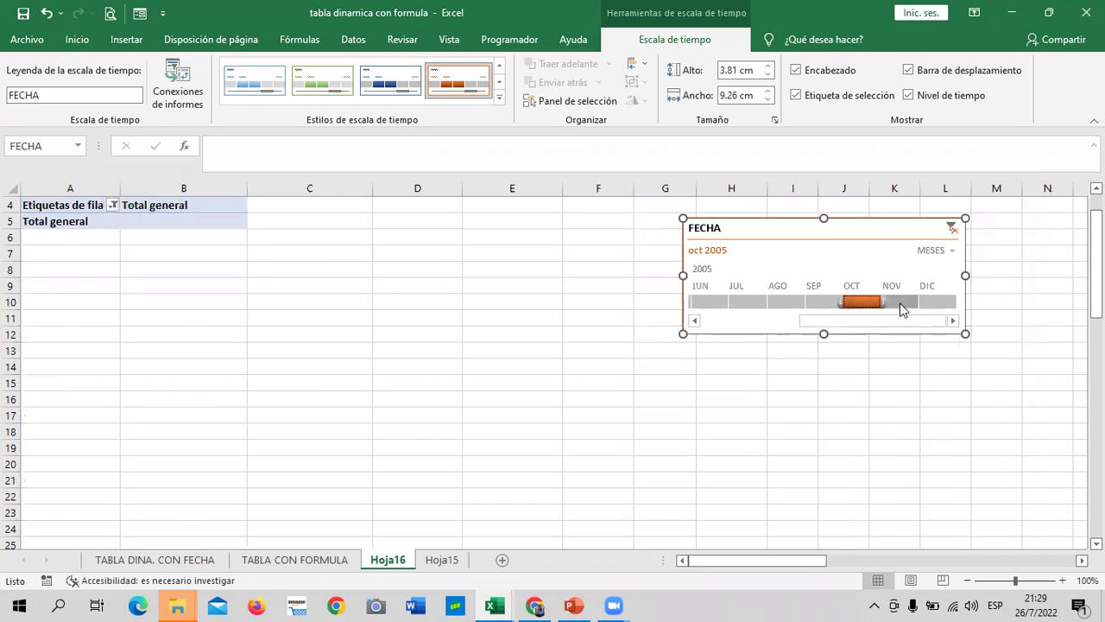
click(898, 300)
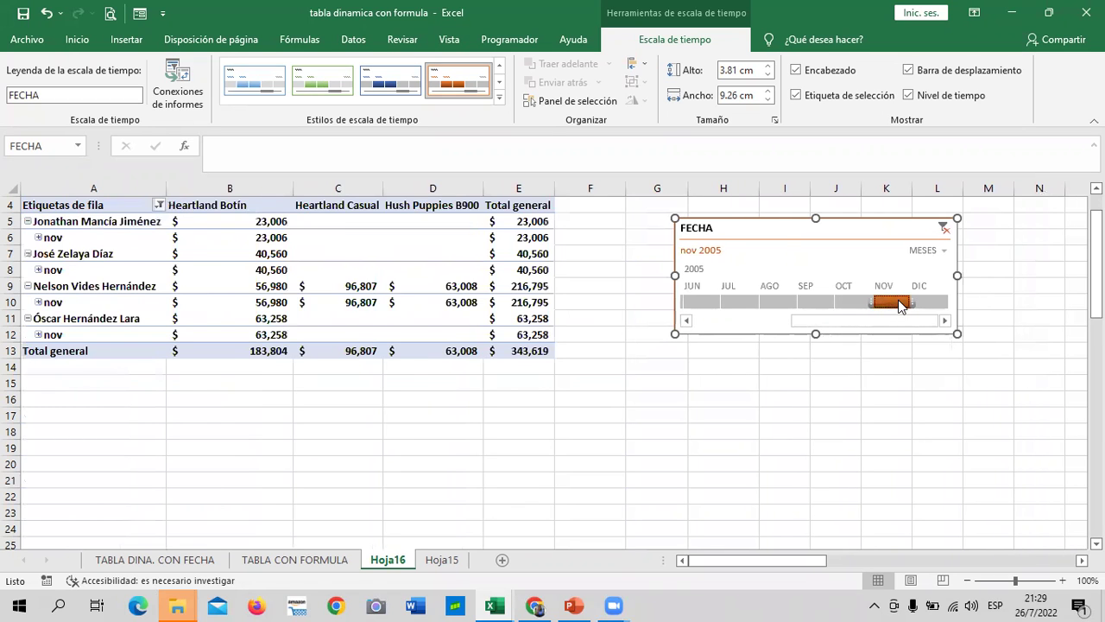
click(930, 302)
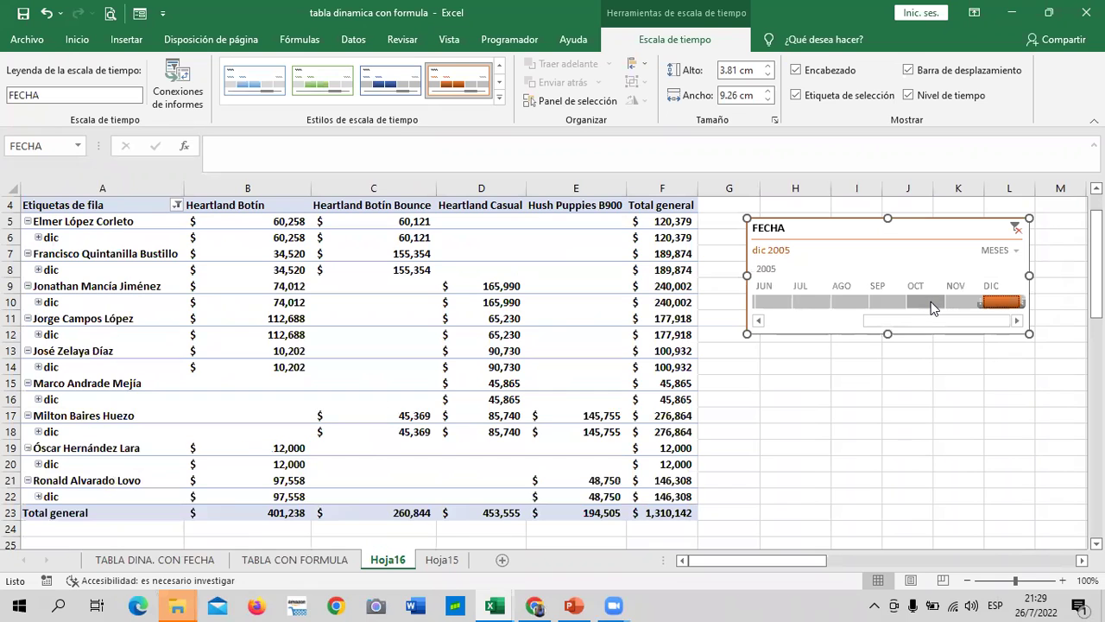
scroll(477, 318, down, 4)
scroll(477, 318, up, 3)
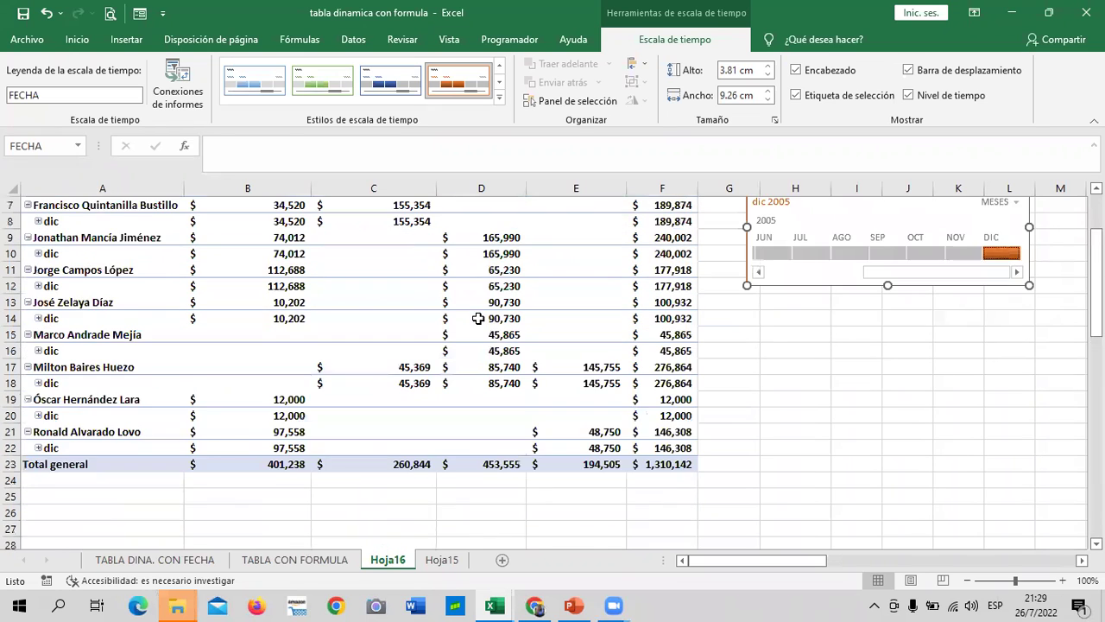
scroll(477, 318, up, 2)
mouse_move(480, 318)
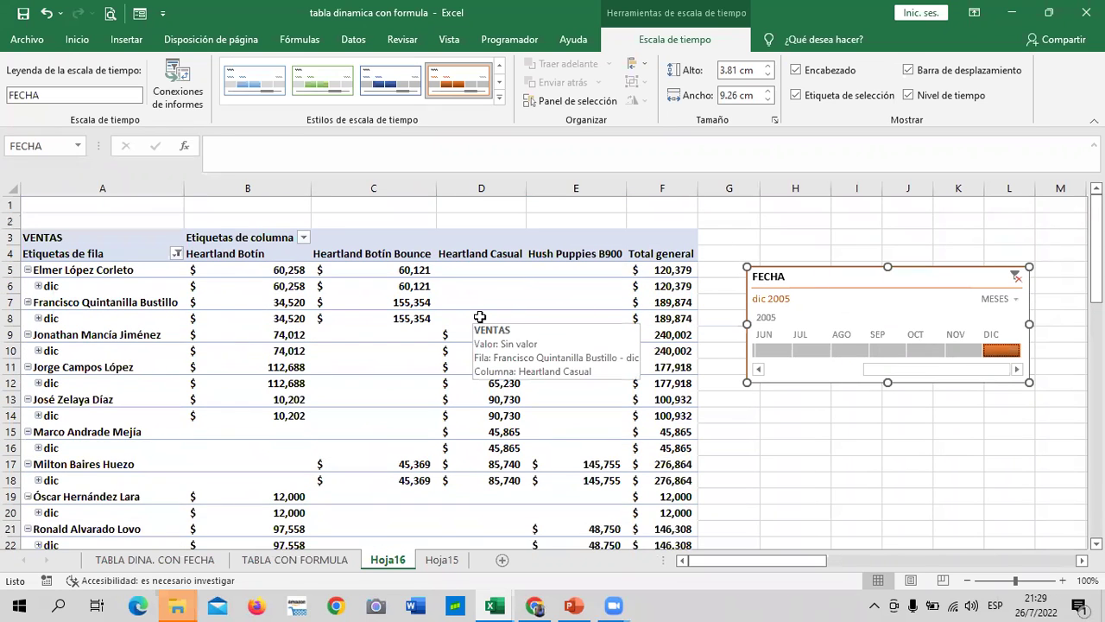
click(955, 350)
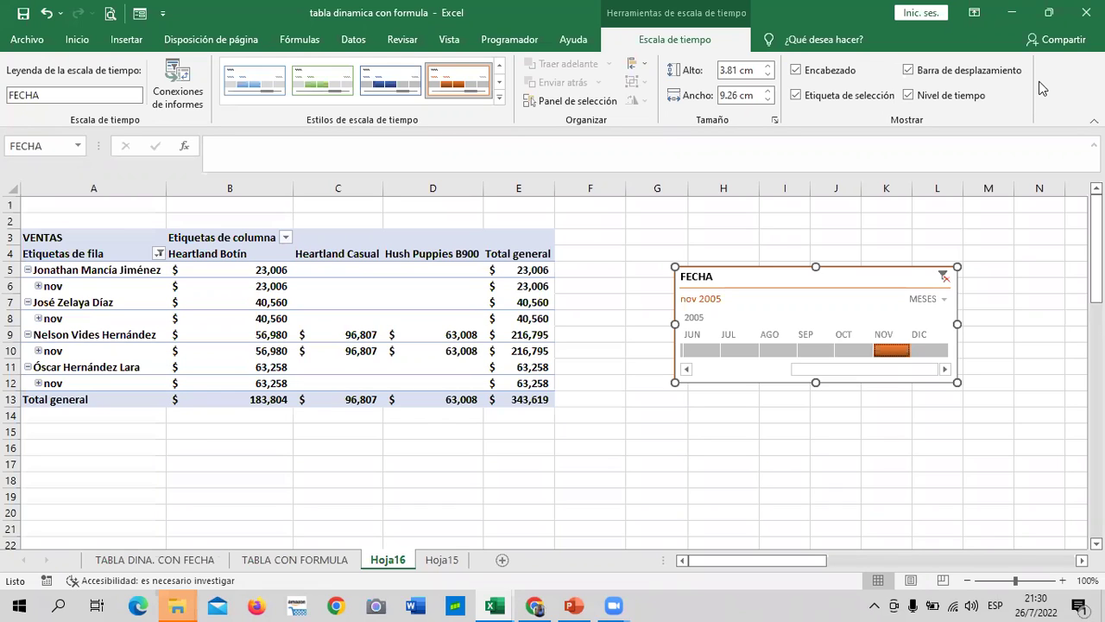
- Switch the FECHA timeline to DÍAS and scroll through the November days
click(943, 299)
click(979, 379)
mouse_move(904, 369)
mouse_down()
mouse_move(698, 374)
mouse_move(927, 368)
mouse_up()
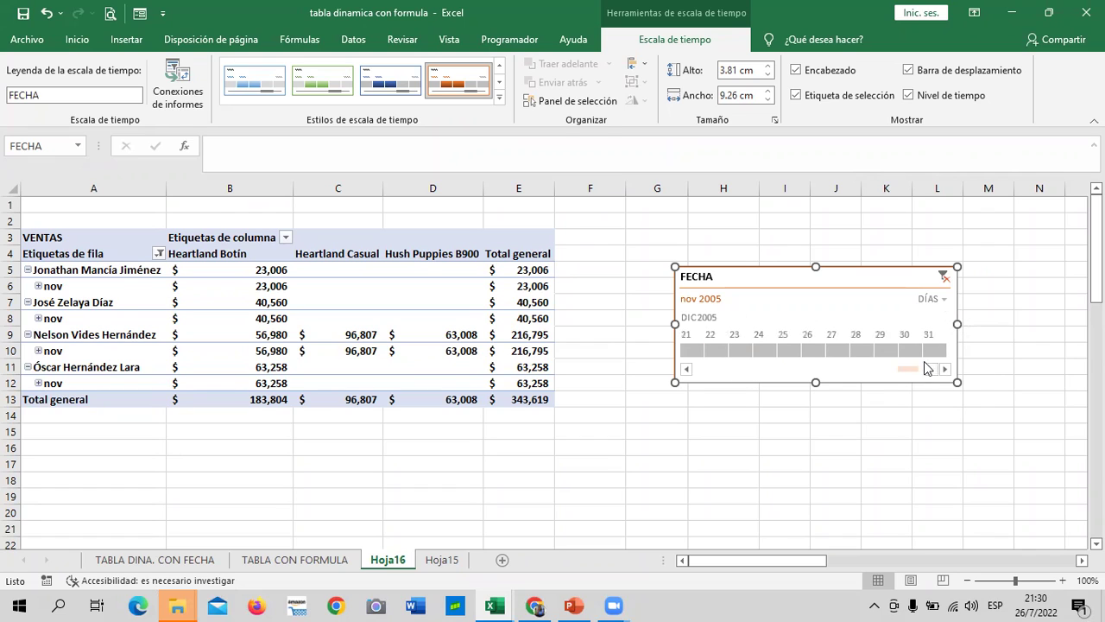
drag(933, 378, 890, 377)
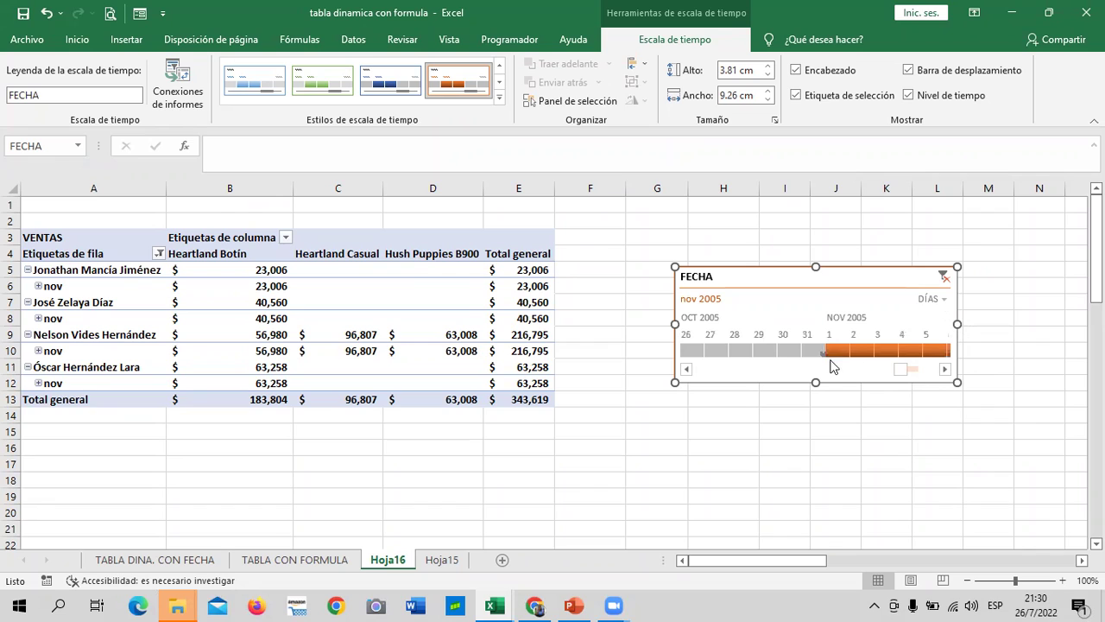
click(944, 370)
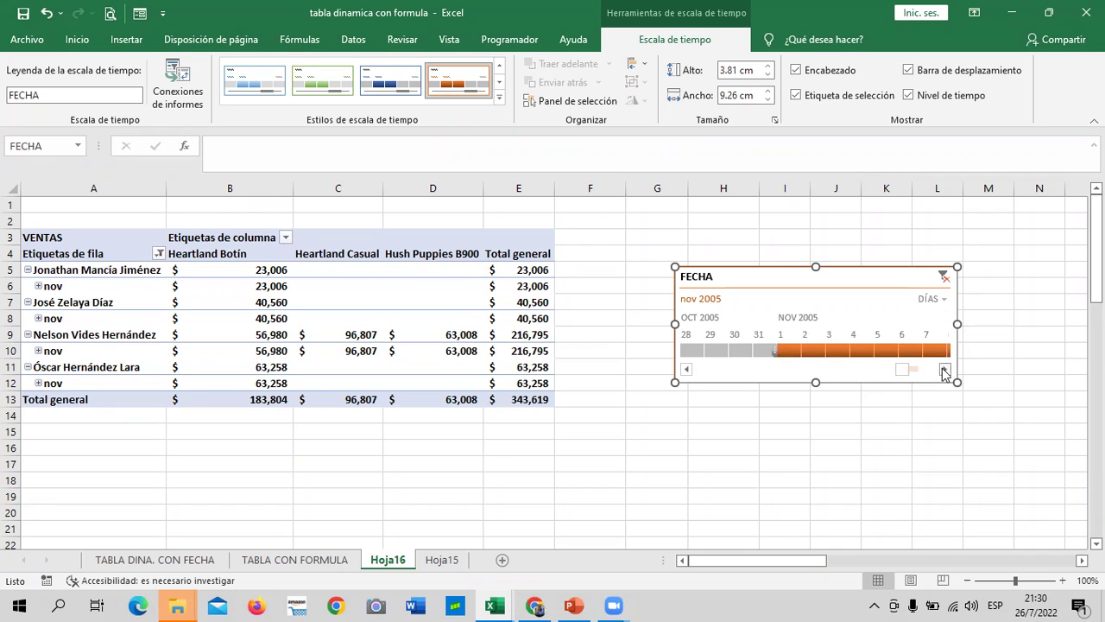
click(944, 369)
click(944, 370)
click(944, 370)
click(944, 370)
click(943, 370)
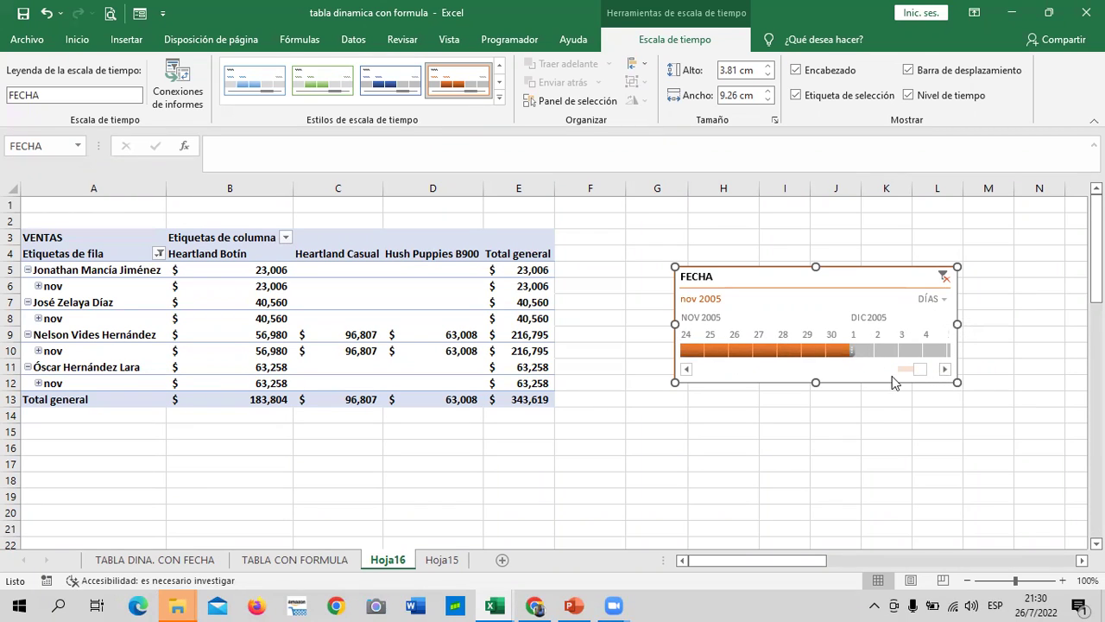
drag(921, 369, 892, 374)
- Filter the pivot to 3 nov, then 4 nov, ending on 5 nov 2005 ($63,258)
click(829, 350)
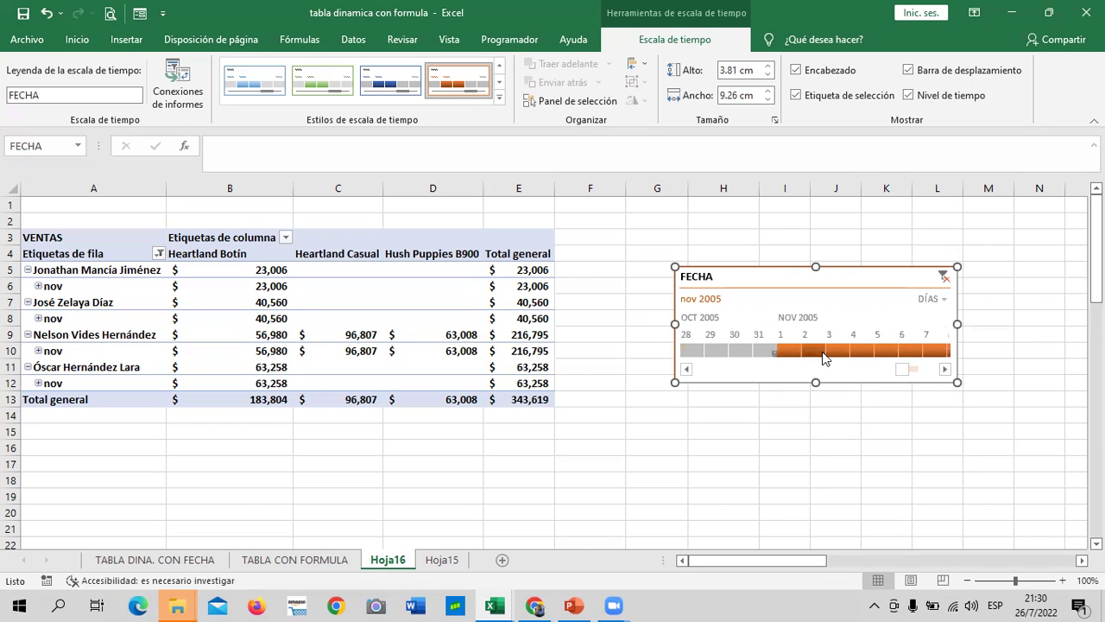
click(816, 351)
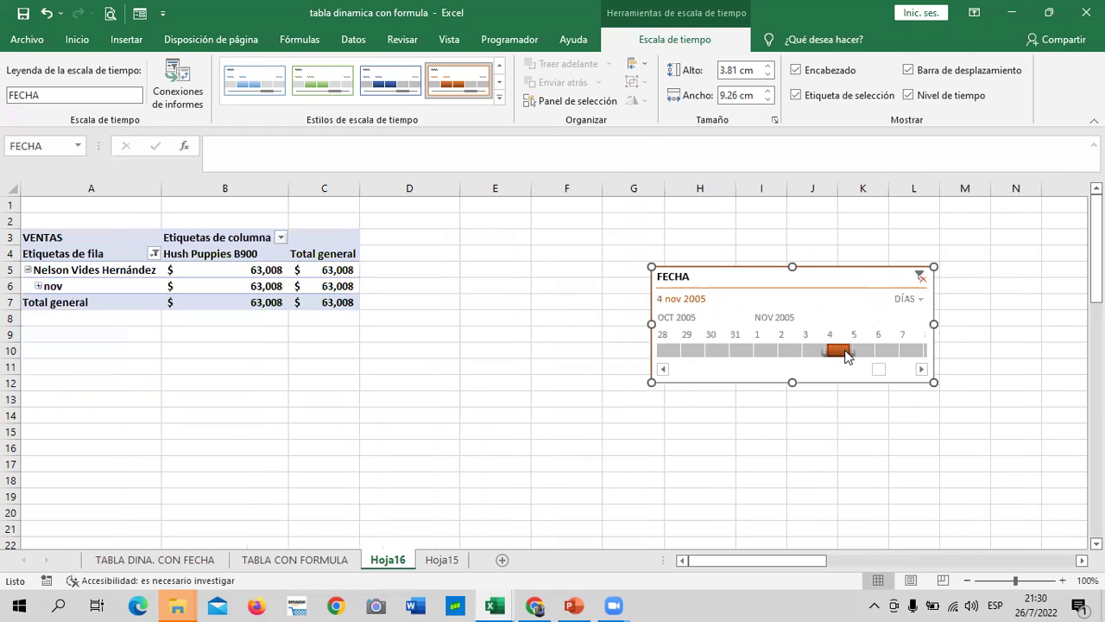
click(813, 350)
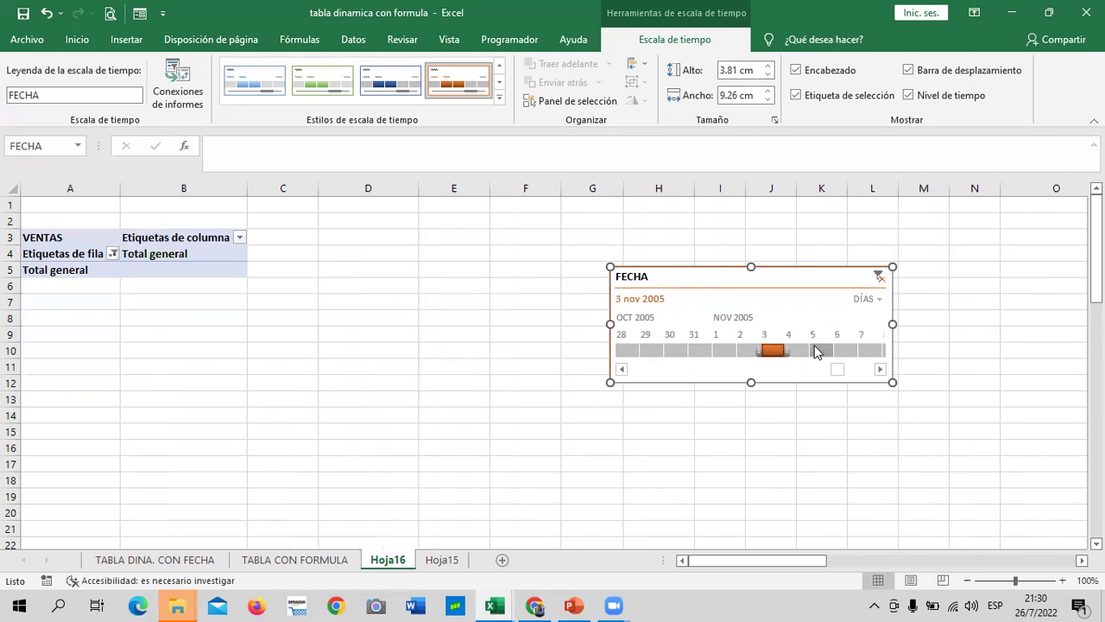
drag(768, 351, 800, 351)
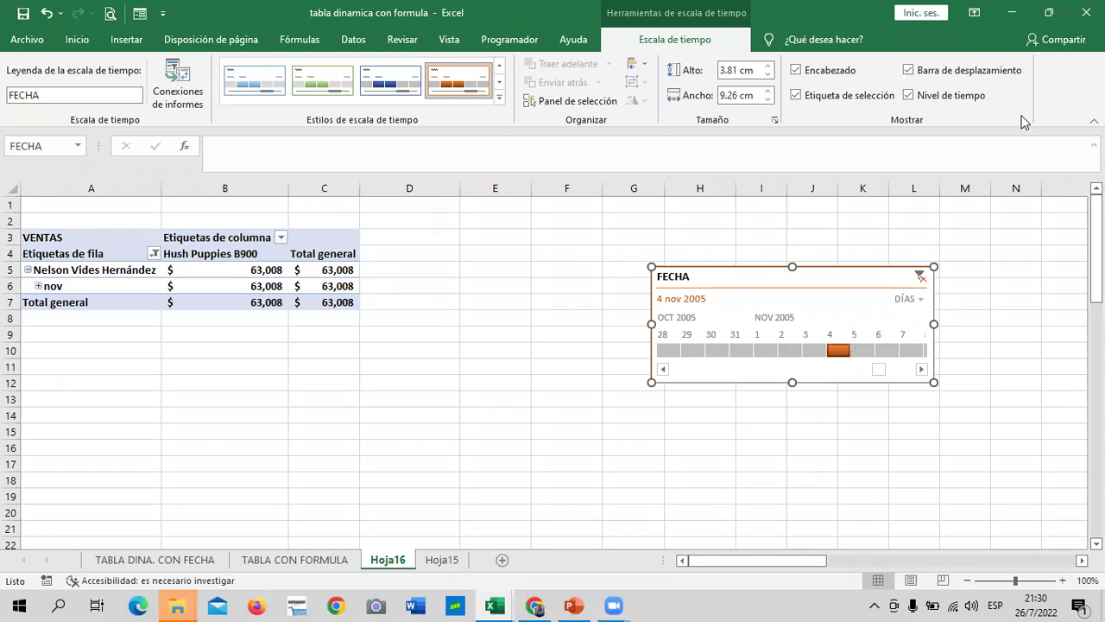
mouse_move(276, 295)
click(860, 350)
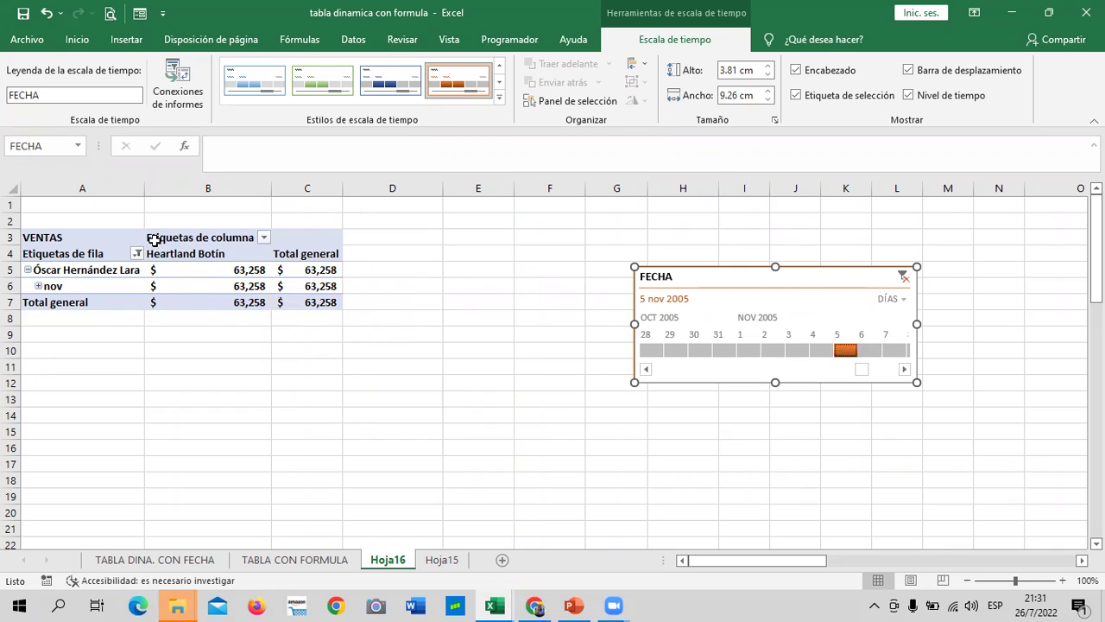
- Filter the pivot day by day to 6, 7, 8 and 10 nov 2005
click(869, 351)
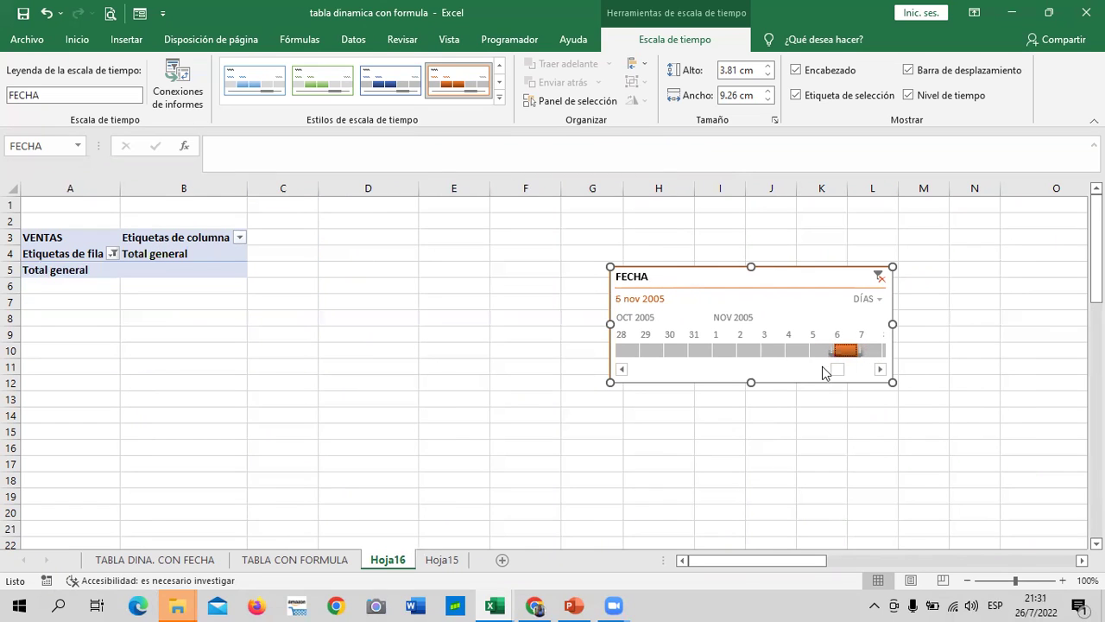
click(880, 369)
click(880, 369)
click(799, 349)
click(820, 350)
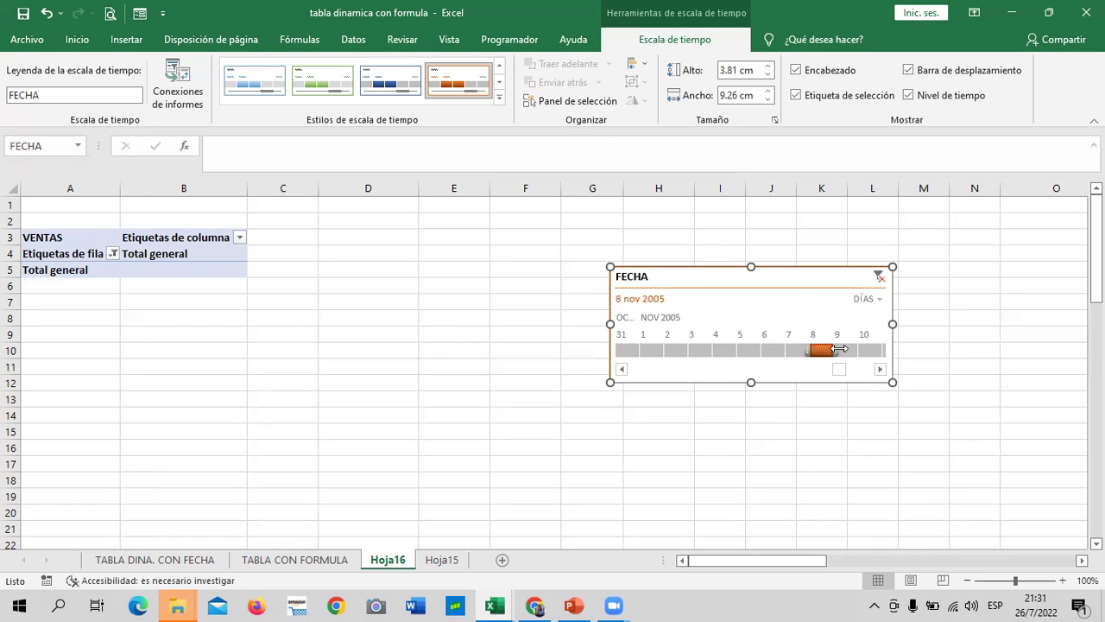
click(860, 350)
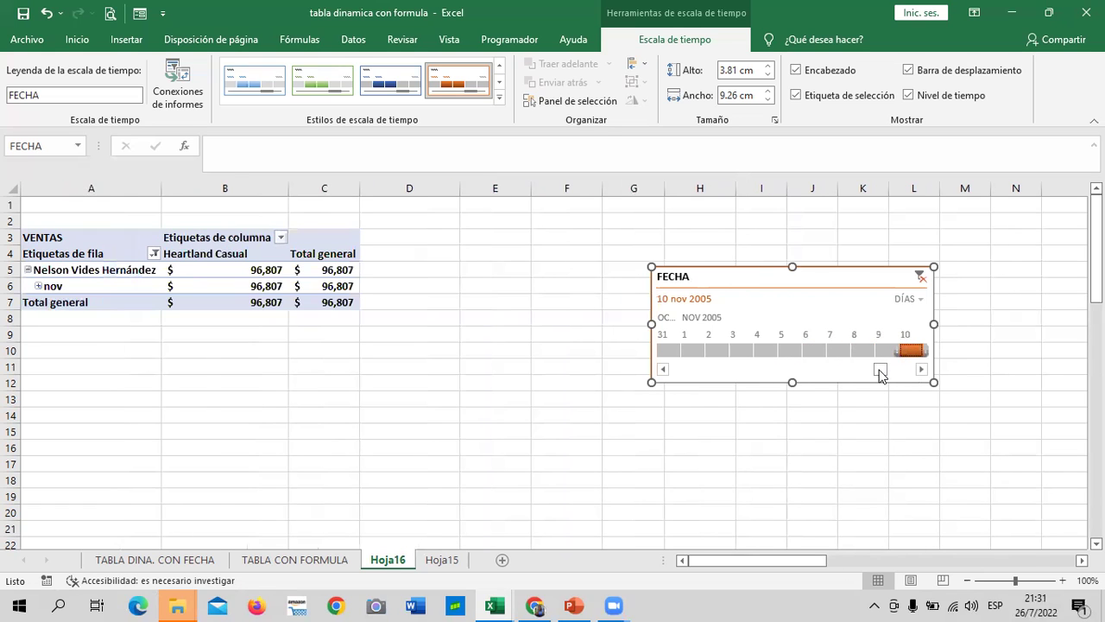
- Move later in November and filter to 11, 14, then 19 nov 2005
click(921, 370)
click(920, 369)
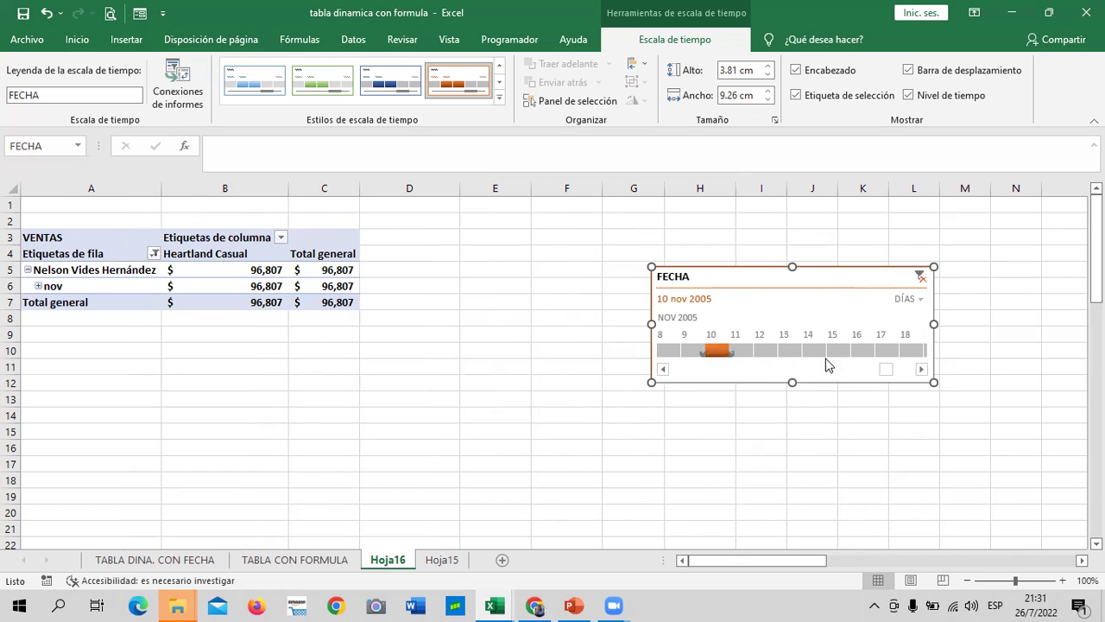
click(744, 350)
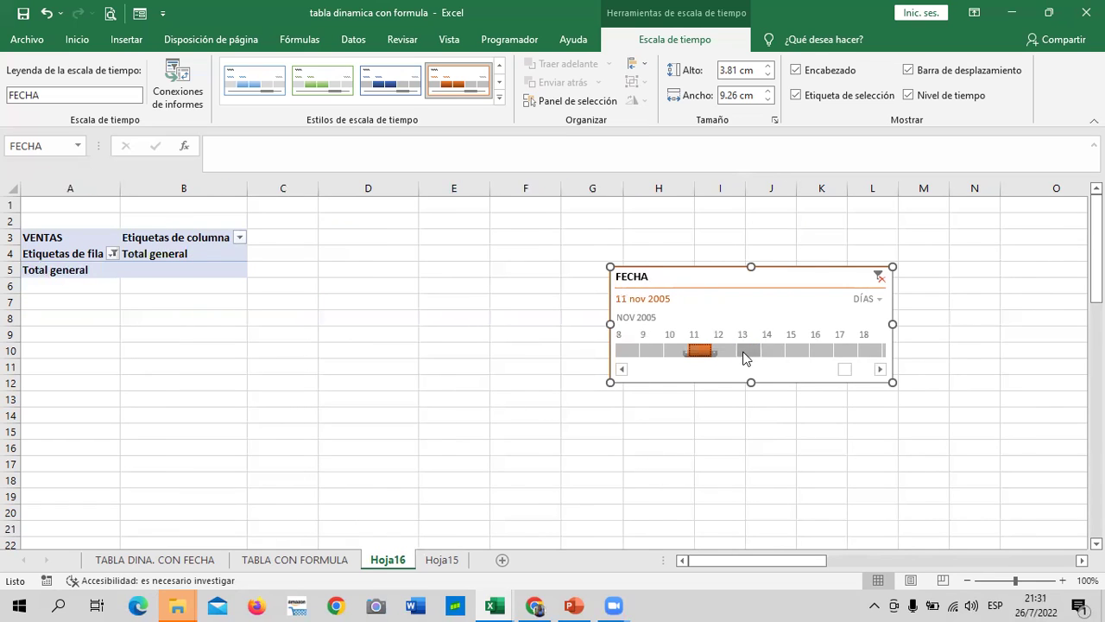
drag(701, 350, 874, 359)
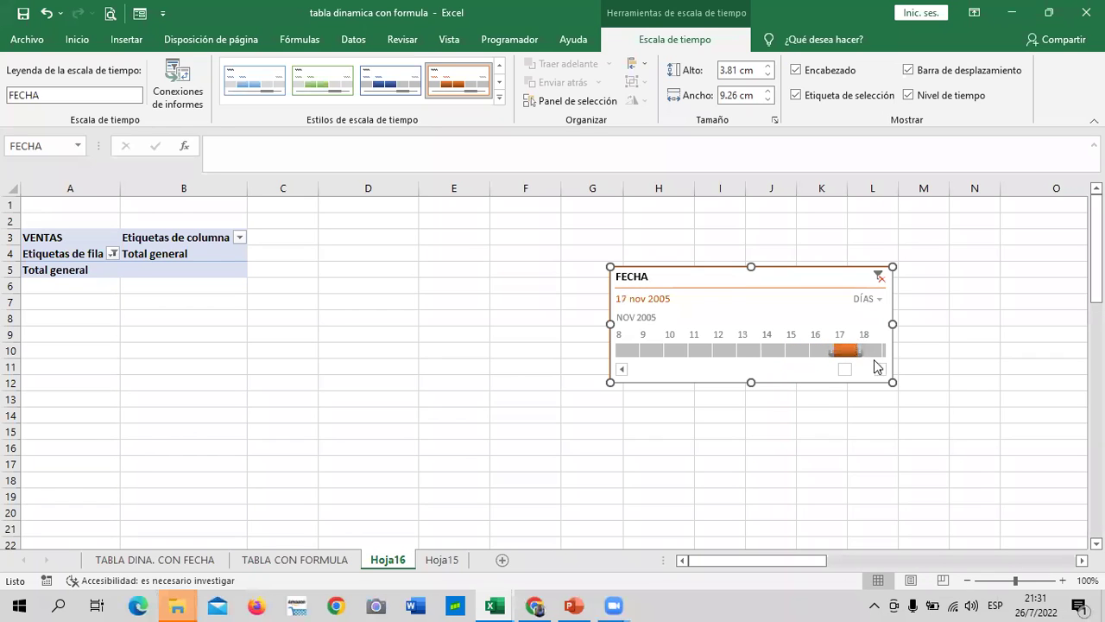
click(881, 370)
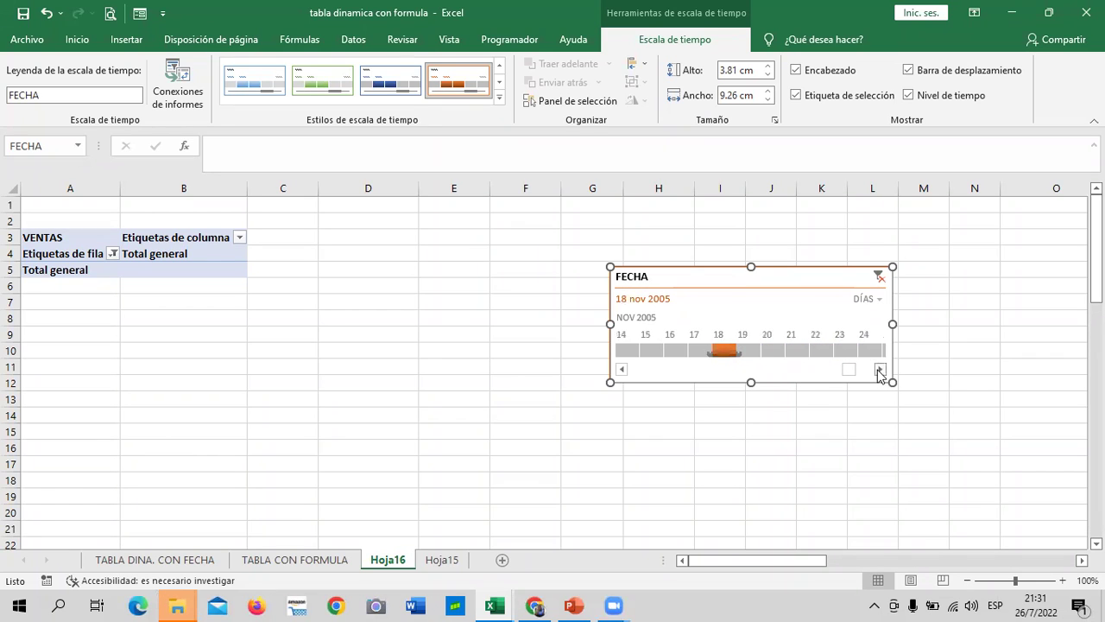
drag(678, 350, 795, 355)
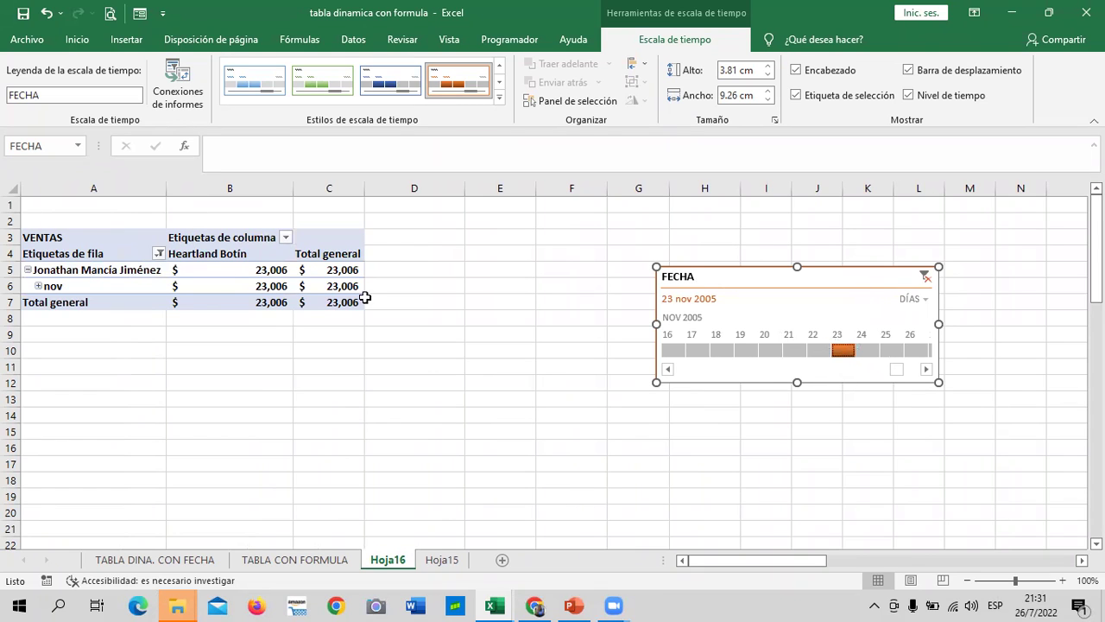
- Step the day filter from 24 nov through 27 nov to 30 nov 2005
click(923, 370)
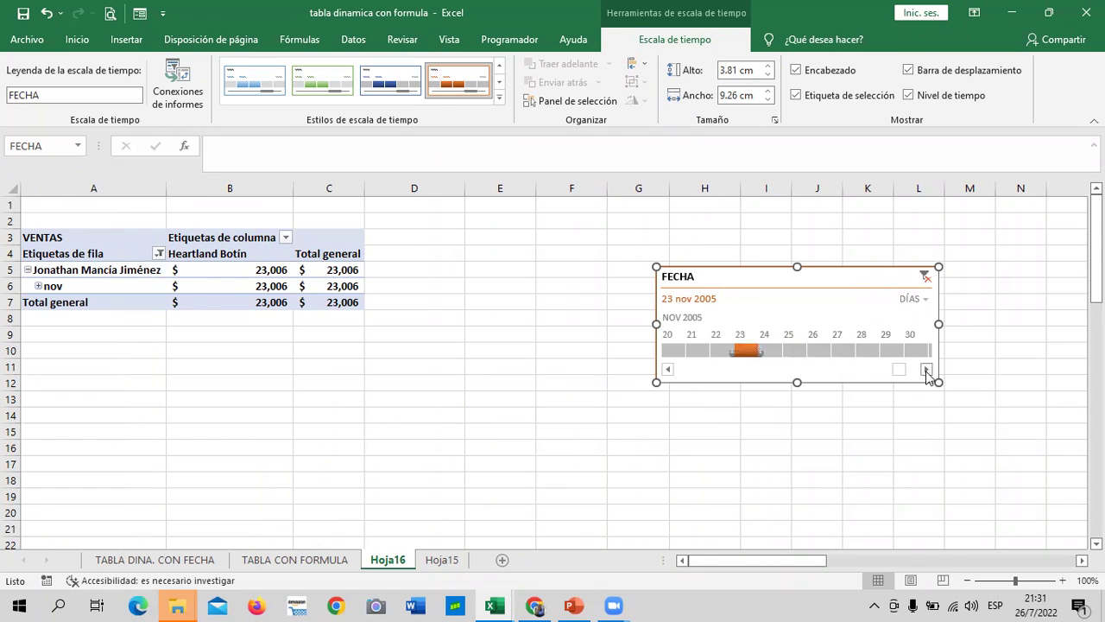
click(773, 350)
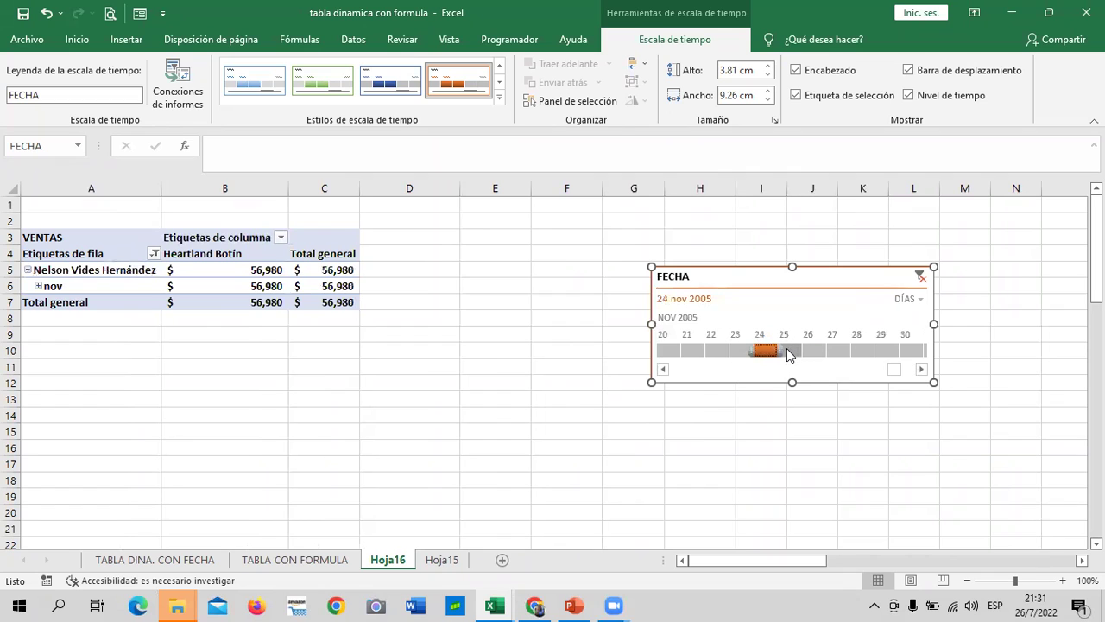
click(787, 349)
click(780, 350)
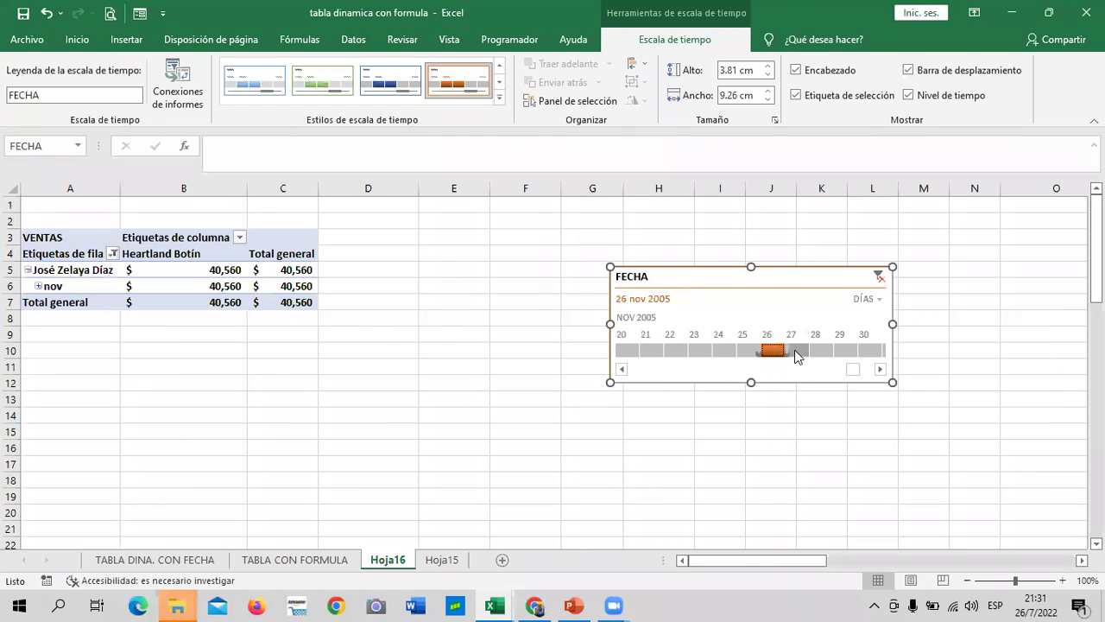
click(796, 350)
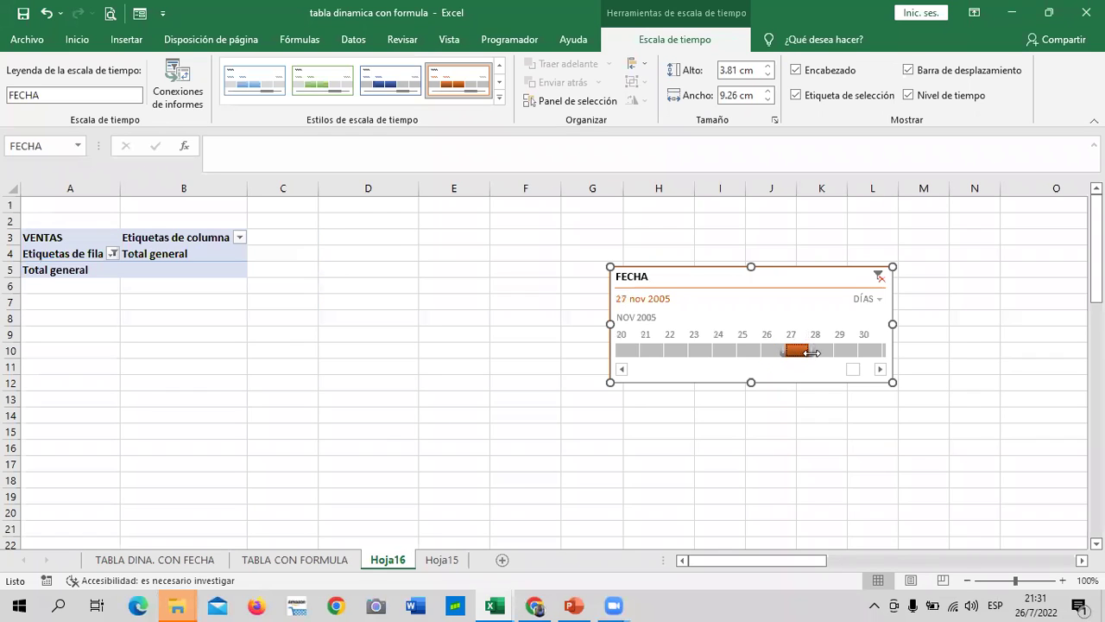
click(824, 352)
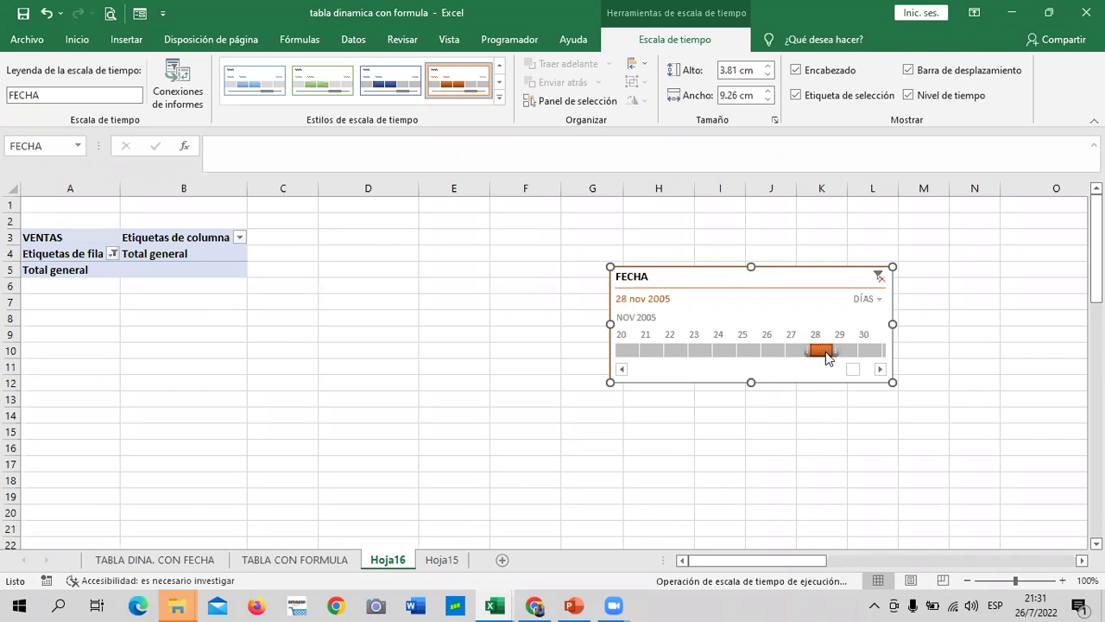
click(842, 351)
click(868, 351)
- Scroll the timeline into December and filter to 1 dic, then 2 dic 2005
click(880, 369)
click(880, 369)
click(880, 370)
click(820, 351)
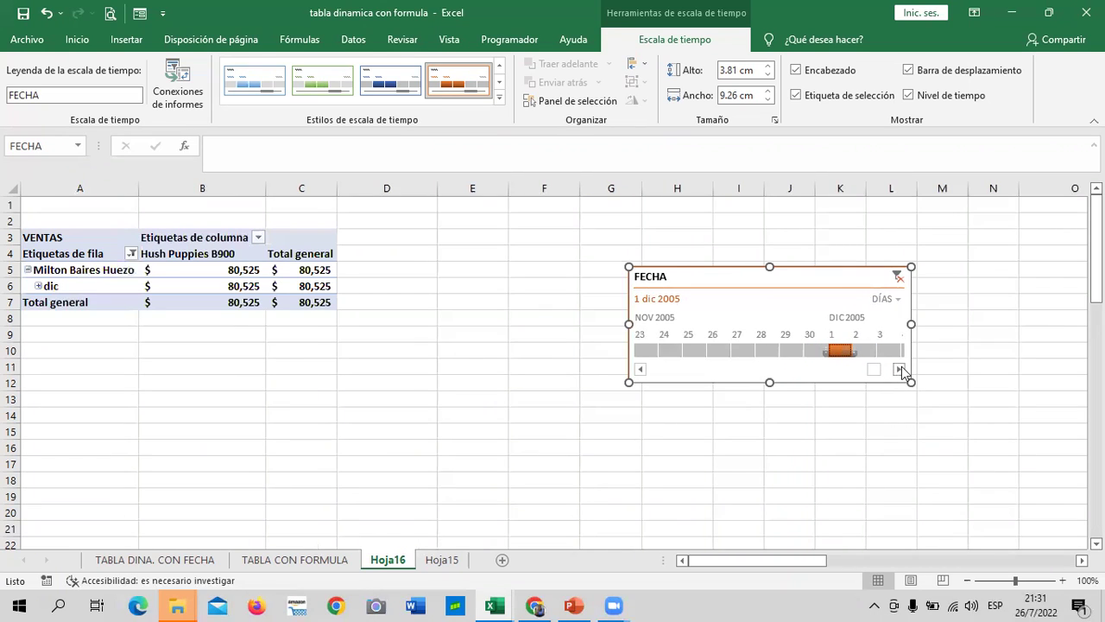
click(901, 369)
click(901, 369)
click(900, 369)
click(900, 369)
click(900, 368)
click(901, 369)
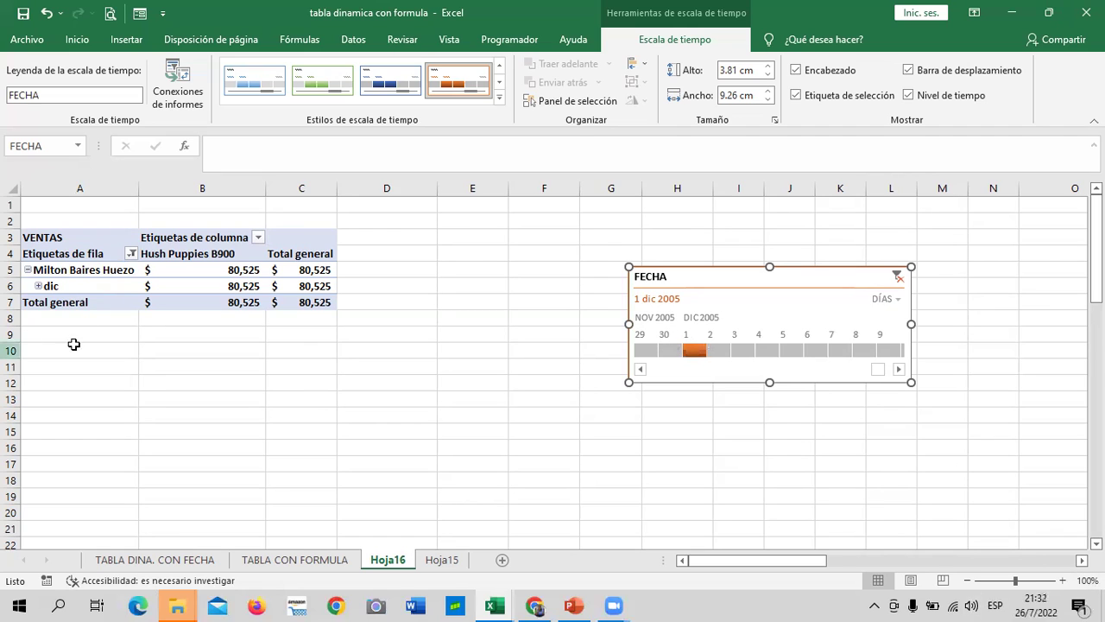
click(717, 350)
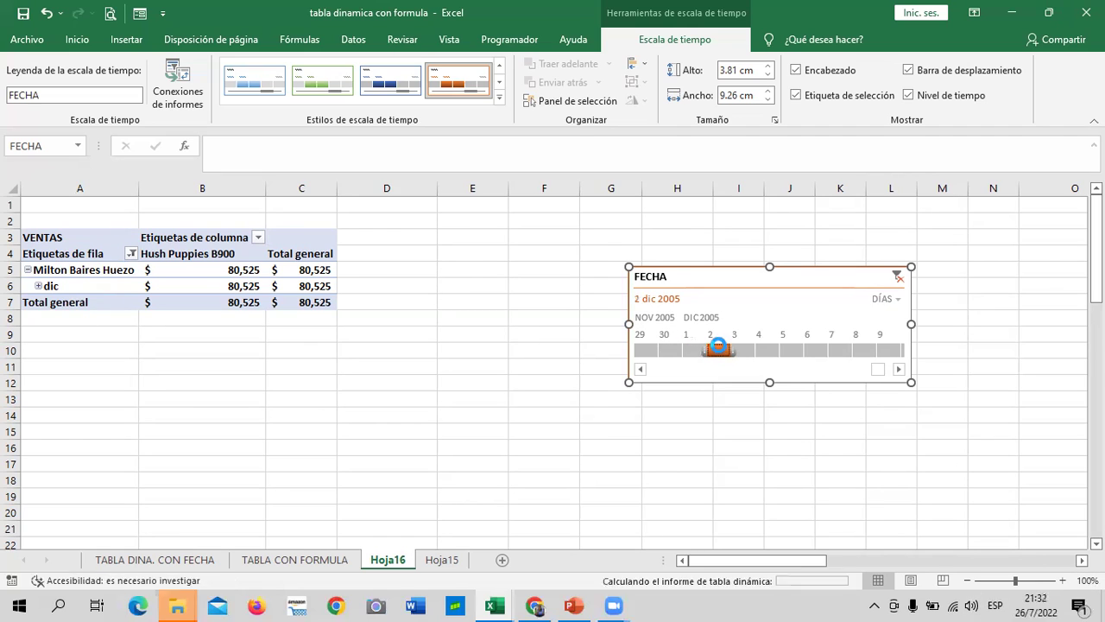
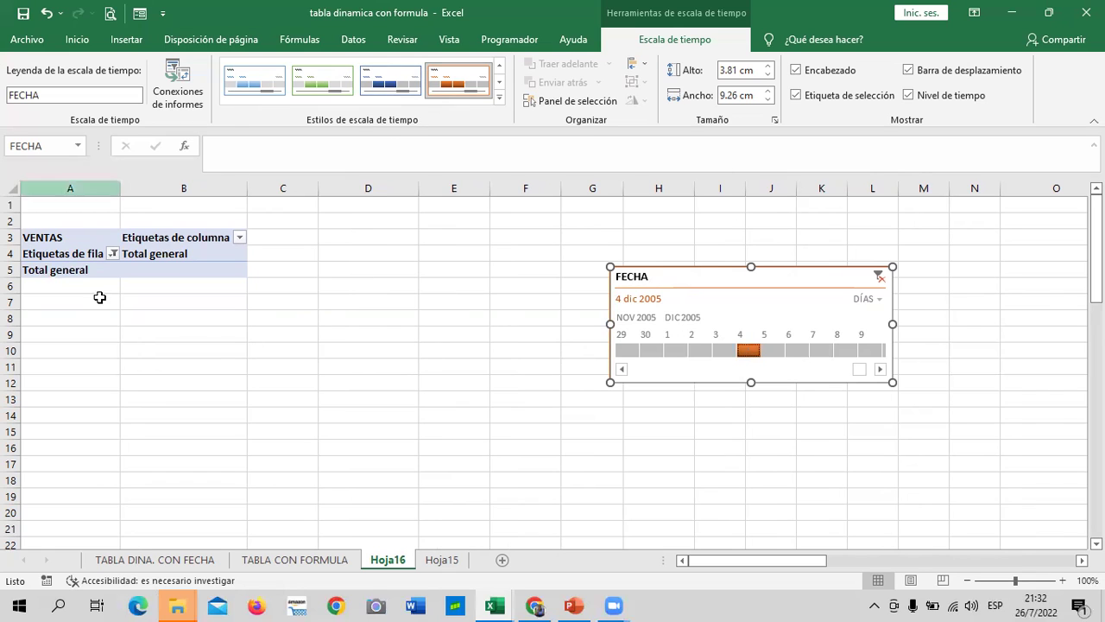
- Filter the FECHA timeline to several December 2005 days, including 8 and 23 December, then clear it
drag(759, 361, 827, 357)
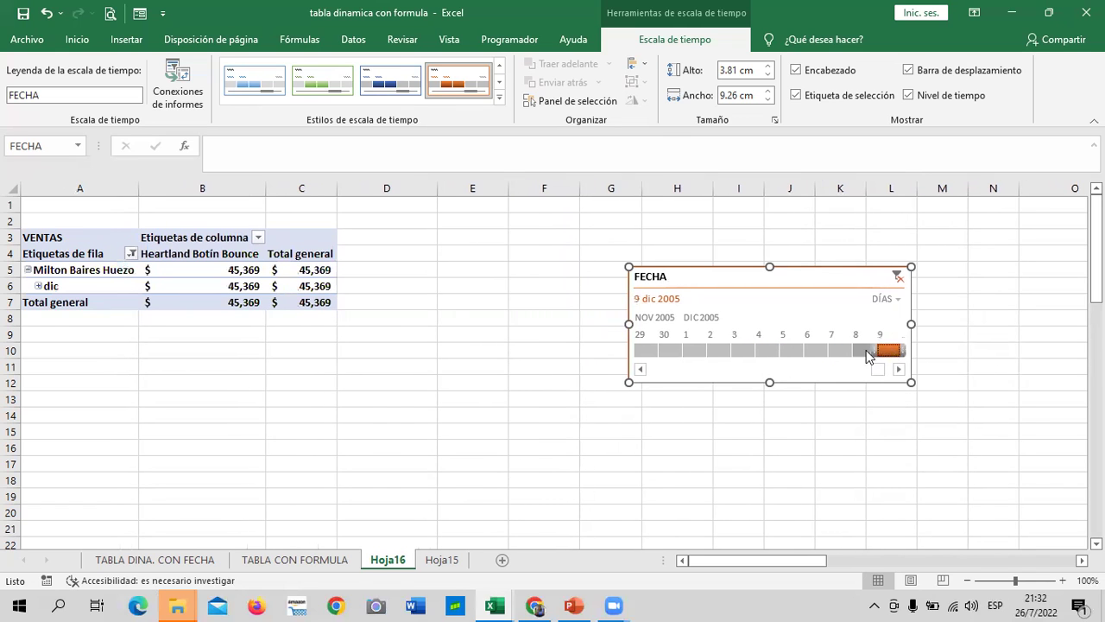
drag(851, 358, 874, 354)
click(905, 370)
click(905, 370)
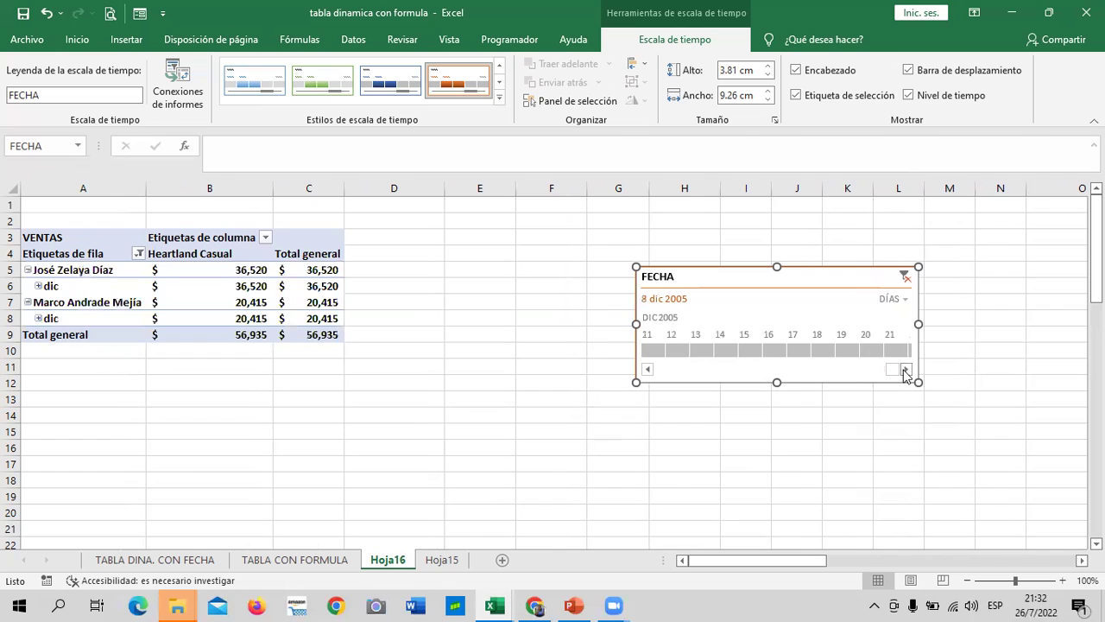
click(891, 350)
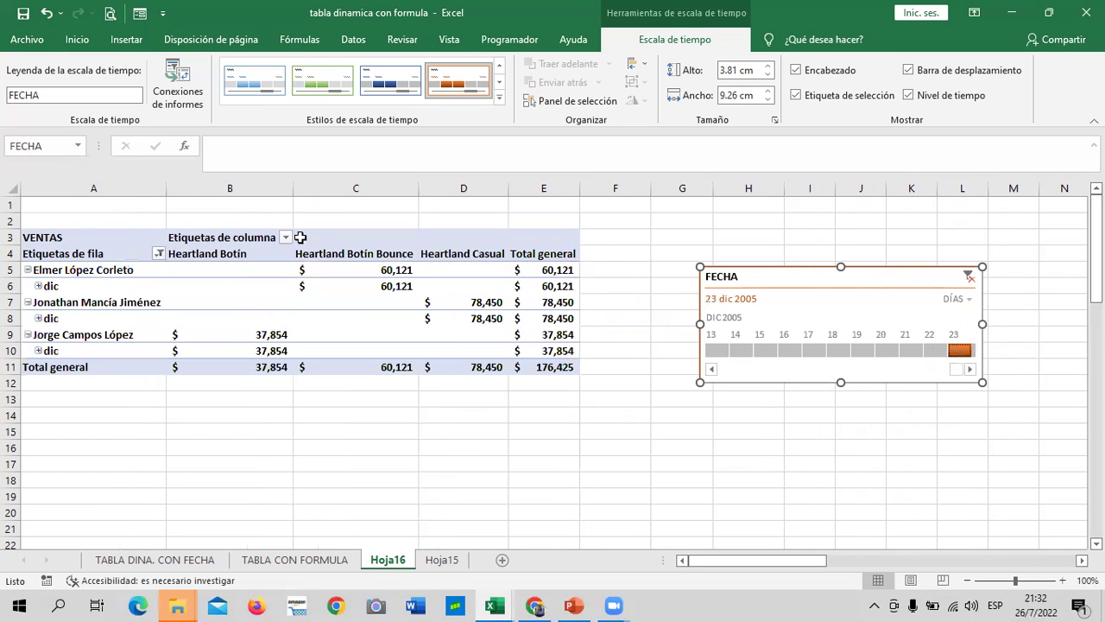
click(968, 277)
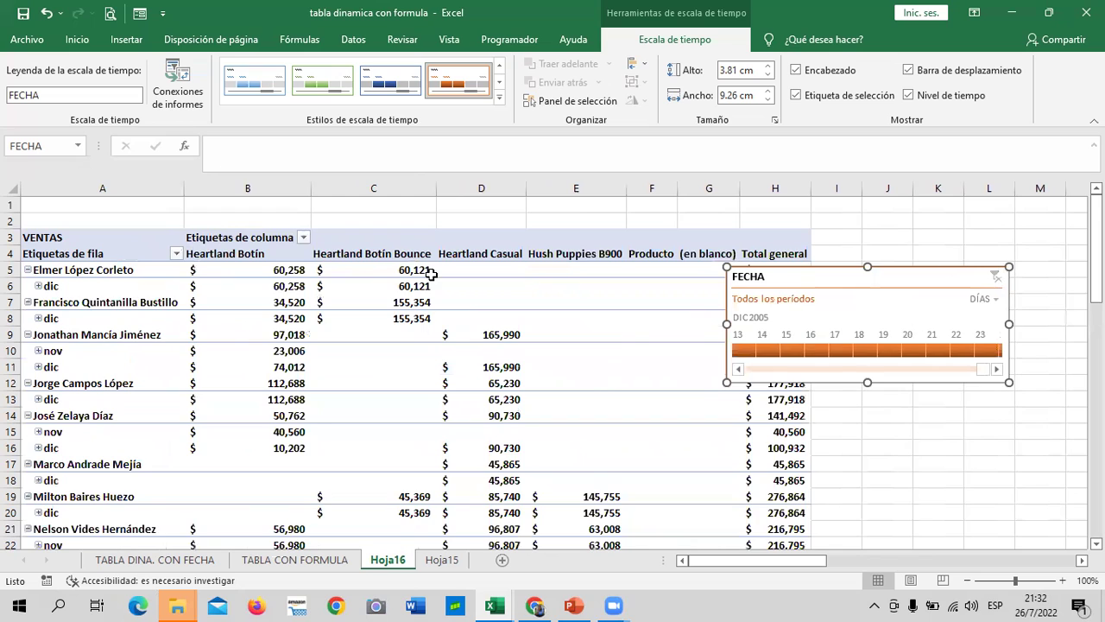
- Delete the FECHA timeline from Hoja16
scroll(490, 300, down, 1)
scroll(490, 299, down, 4)
scroll(486, 310, down, 1)
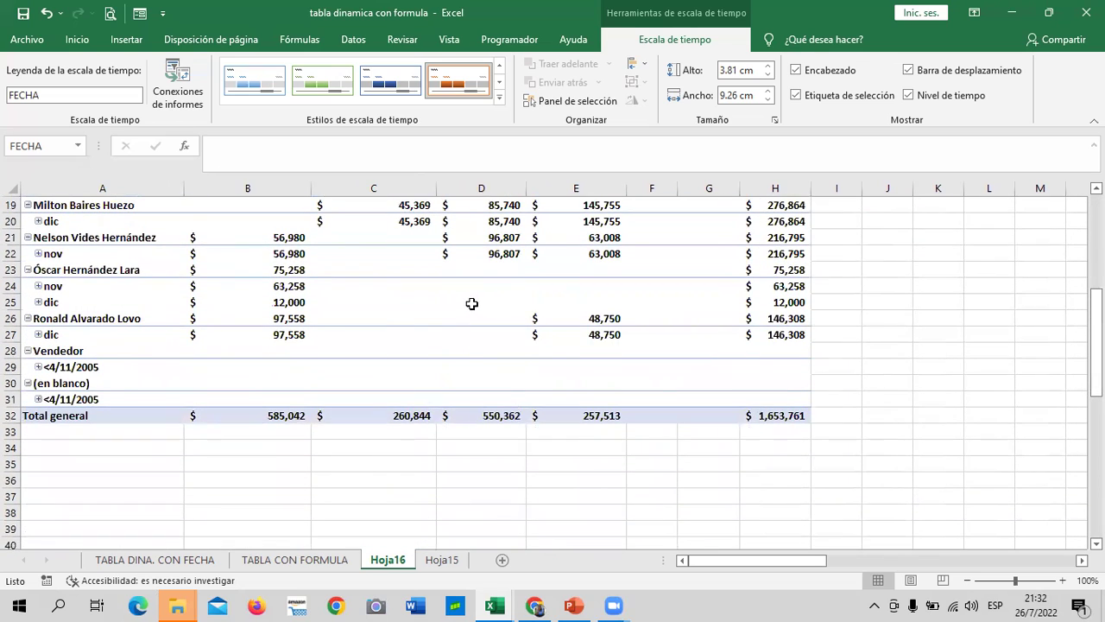
scroll(379, 317, up, 6)
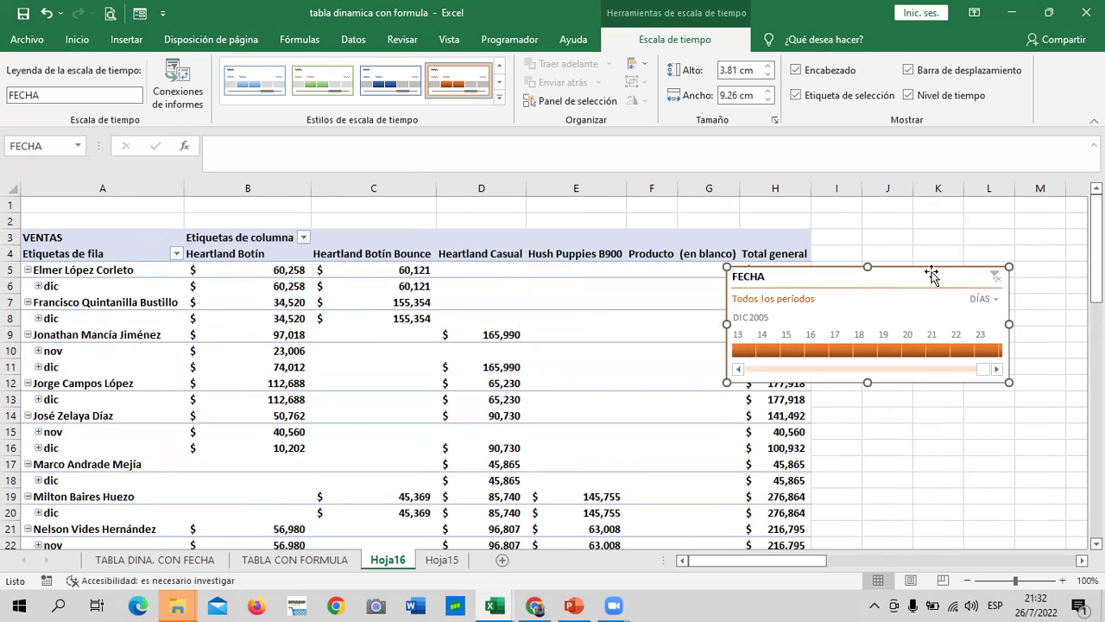
key(Delete)
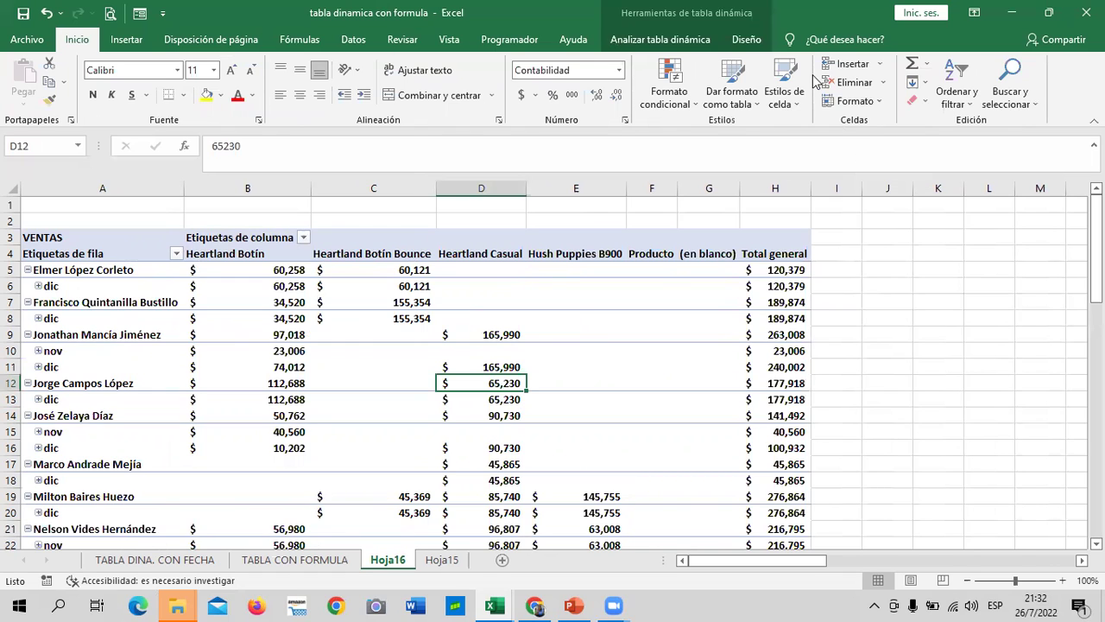
- Expand the first seller's dic row into day rows such as 2-dic and 23-dic
click(884, 298)
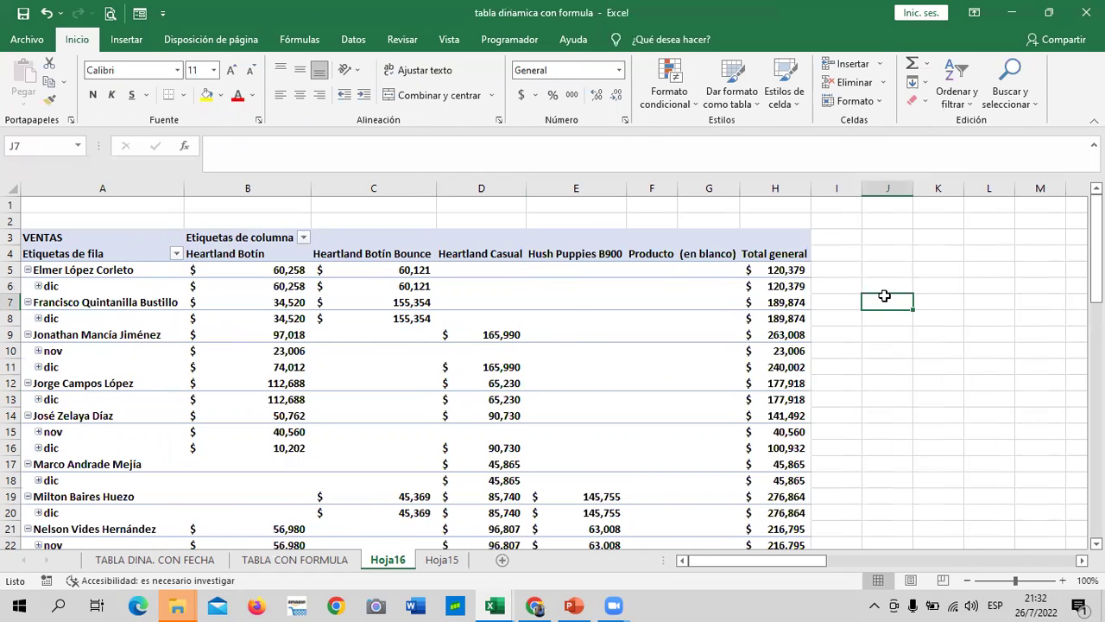
click(469, 318)
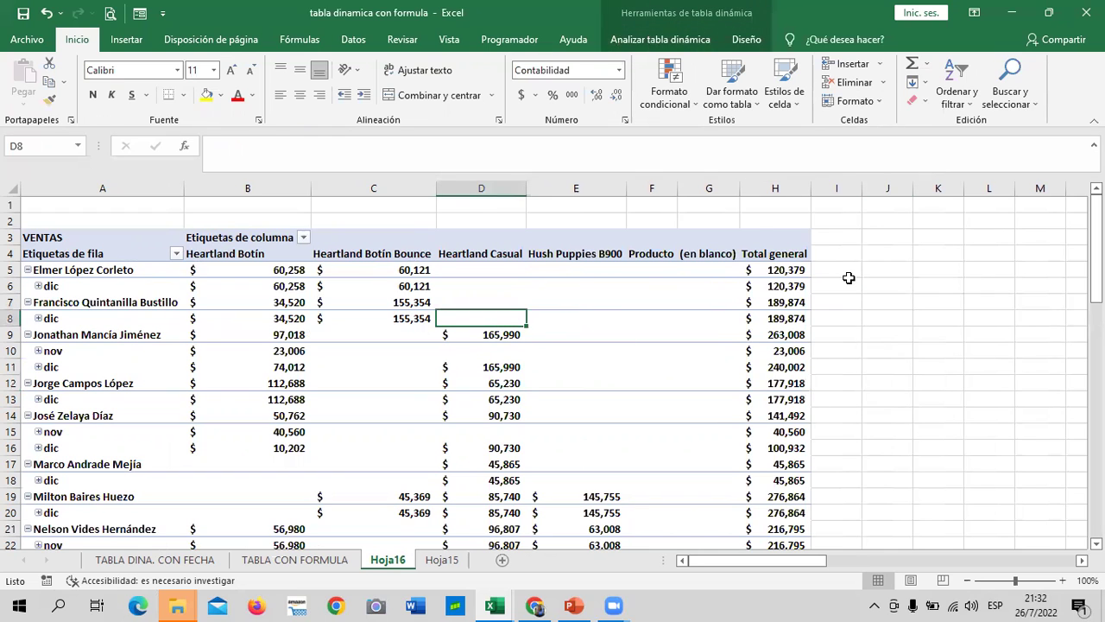
click(648, 43)
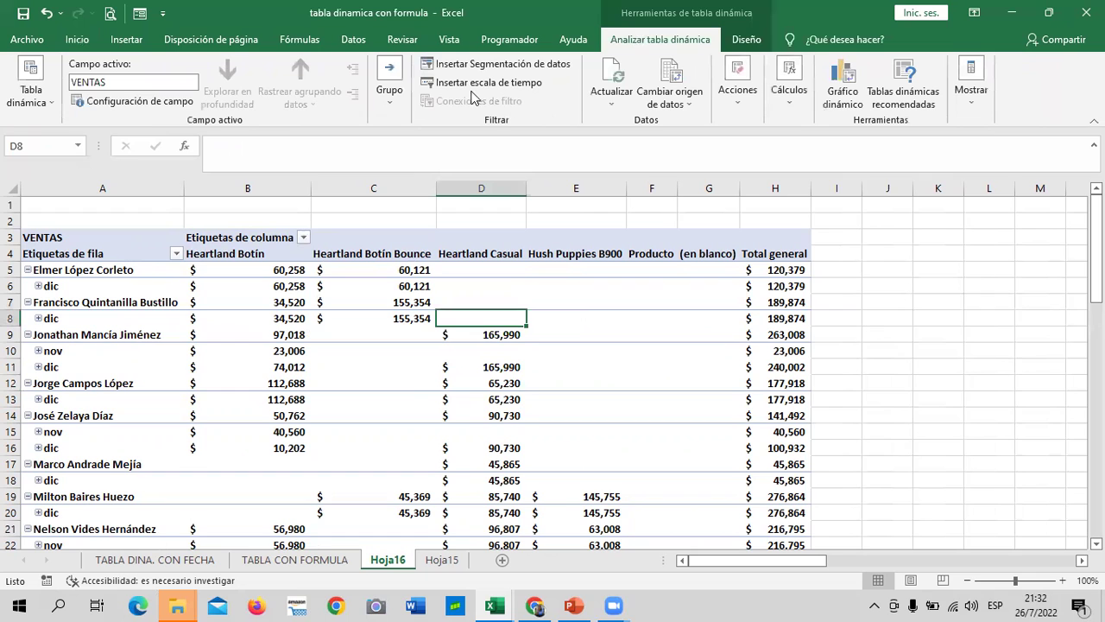
click(895, 287)
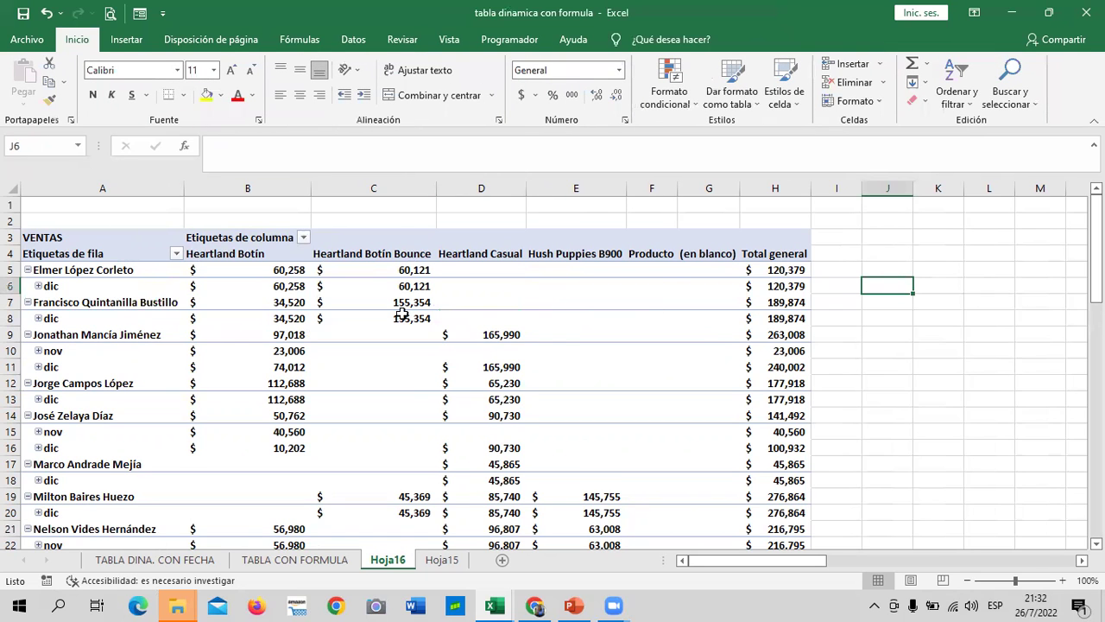
click(533, 299)
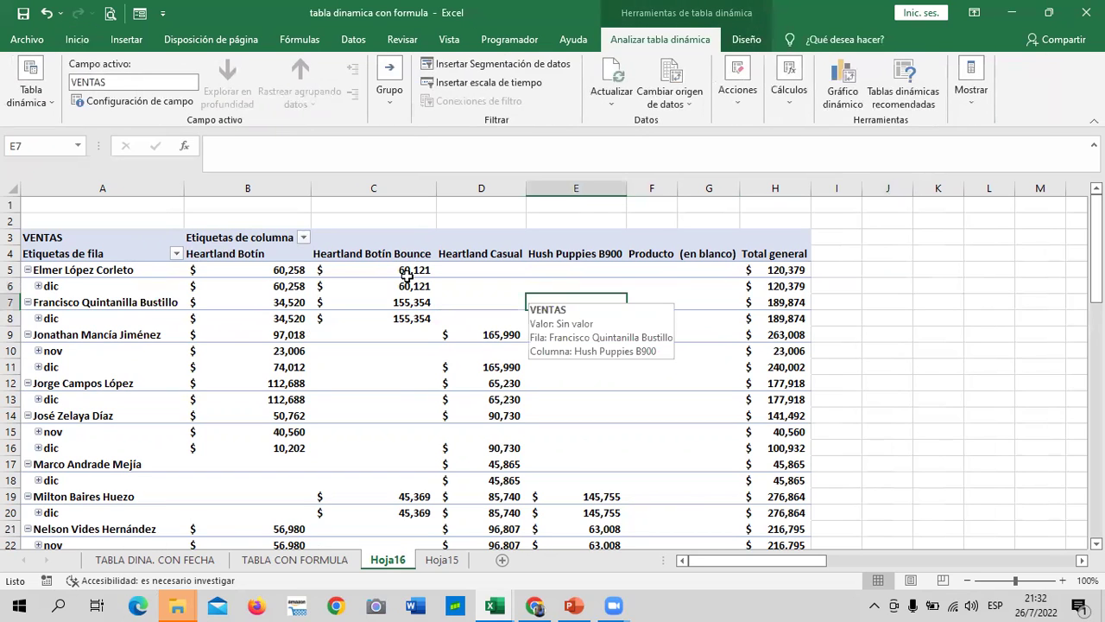
click(38, 286)
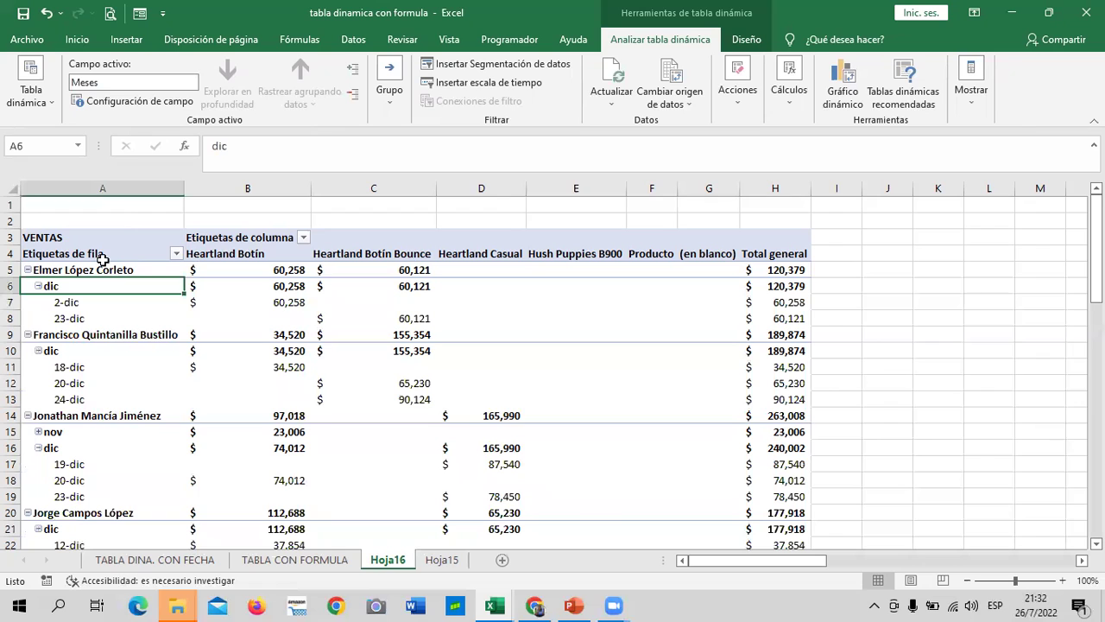
- Collapse the first seller's group, toggle the second seller's December days, then collapse that seller too
click(28, 271)
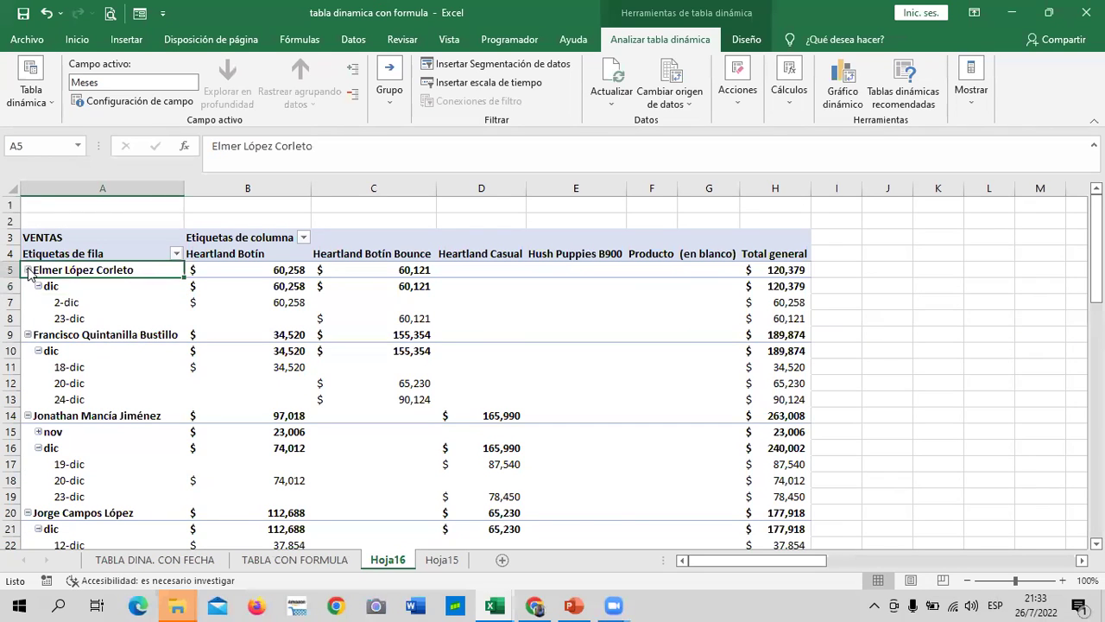
click(39, 303)
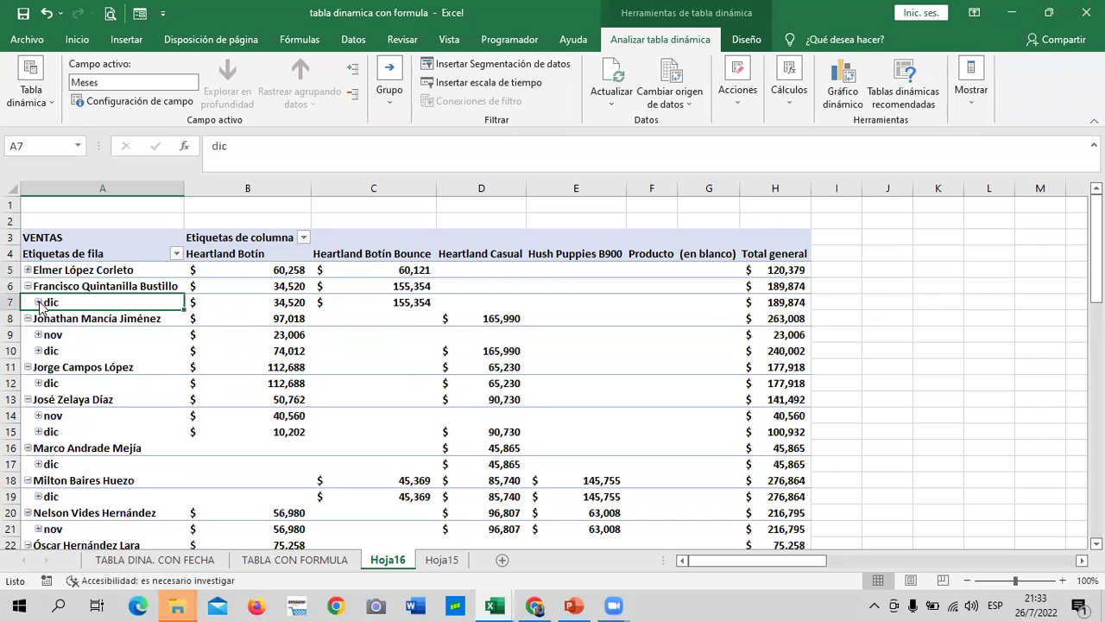
click(38, 302)
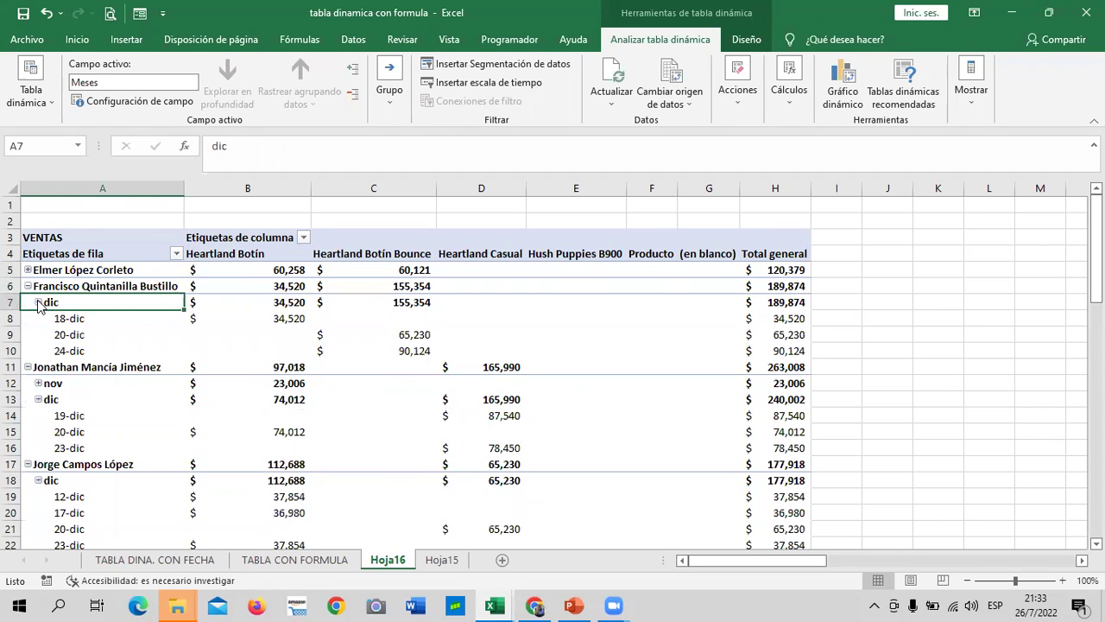
click(38, 302)
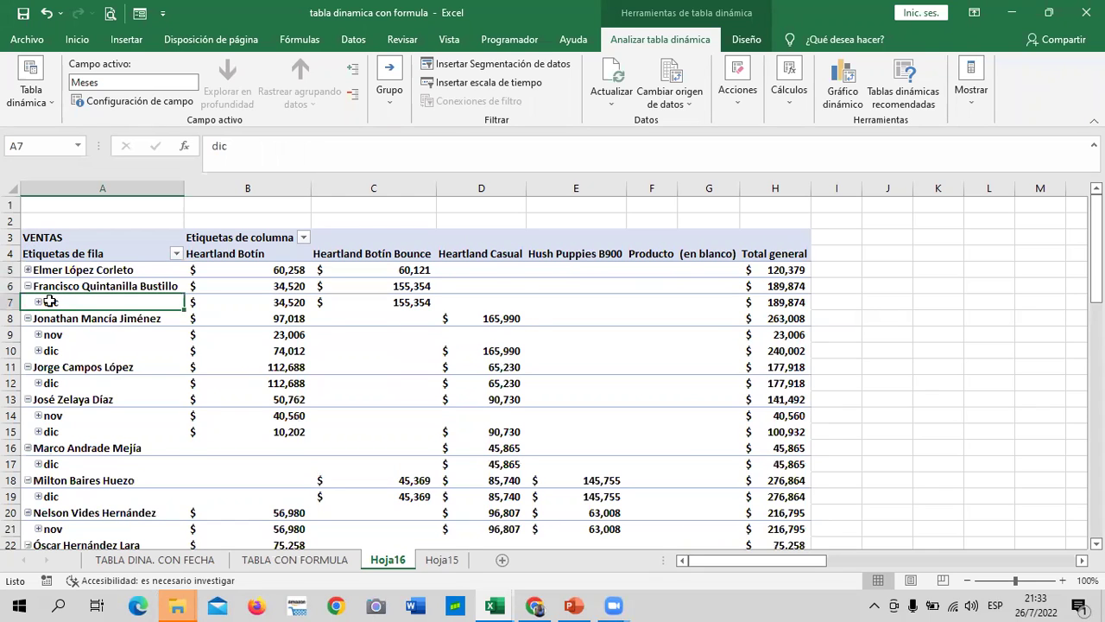
click(28, 286)
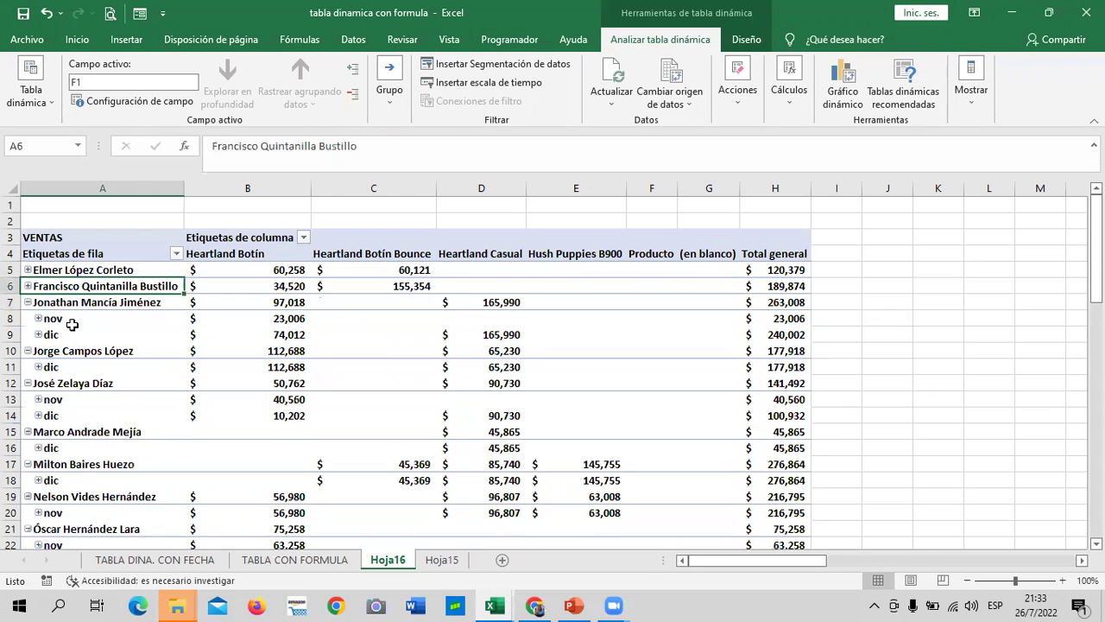
- Expand and re-collapse another seller's day rows, then scroll to check the Total general row
scroll(133, 365, down, 2)
scroll(135, 367, down, 3)
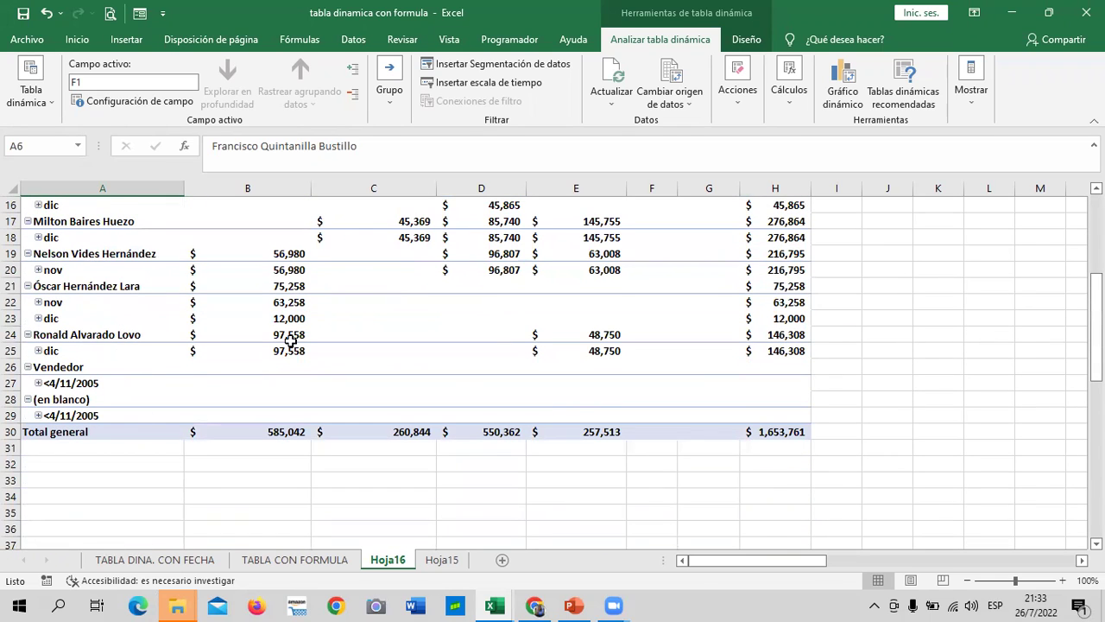
mouse_move(200, 378)
mouse_move(52, 302)
click(38, 351)
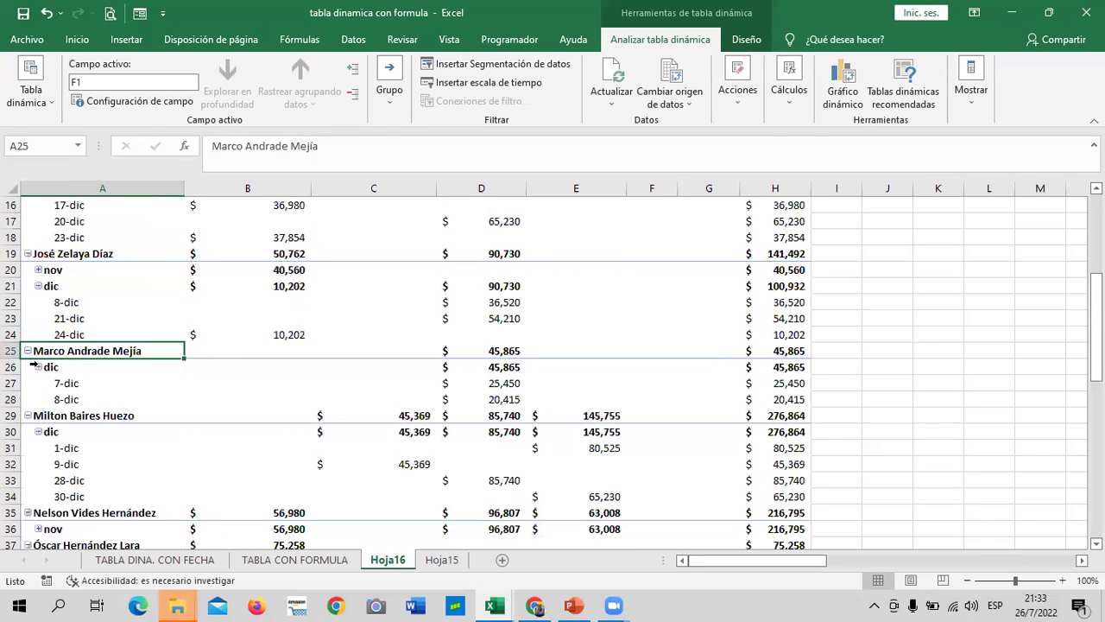
click(38, 367)
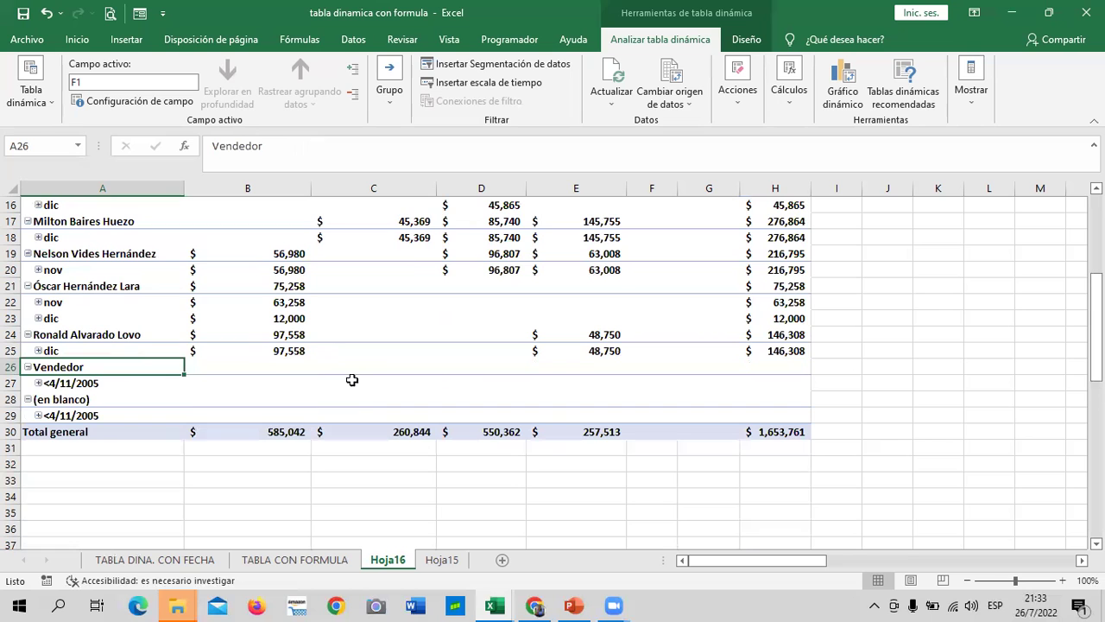
scroll(354, 422, up, 2)
scroll(350, 414, up, 3)
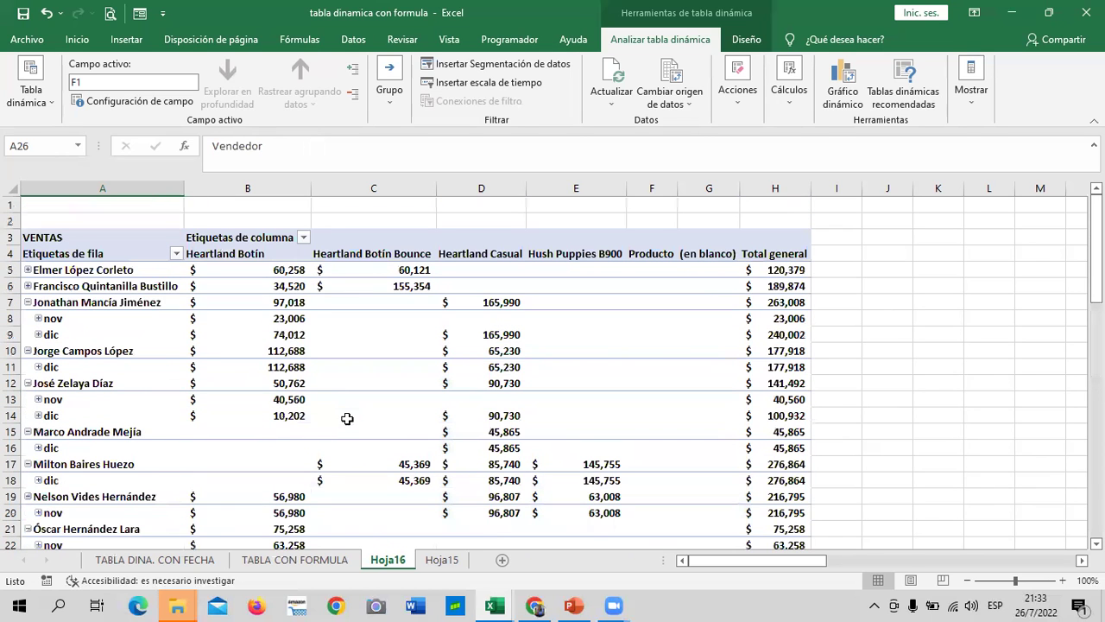
scroll(347, 417, down, 3)
scroll(347, 417, down, 3)
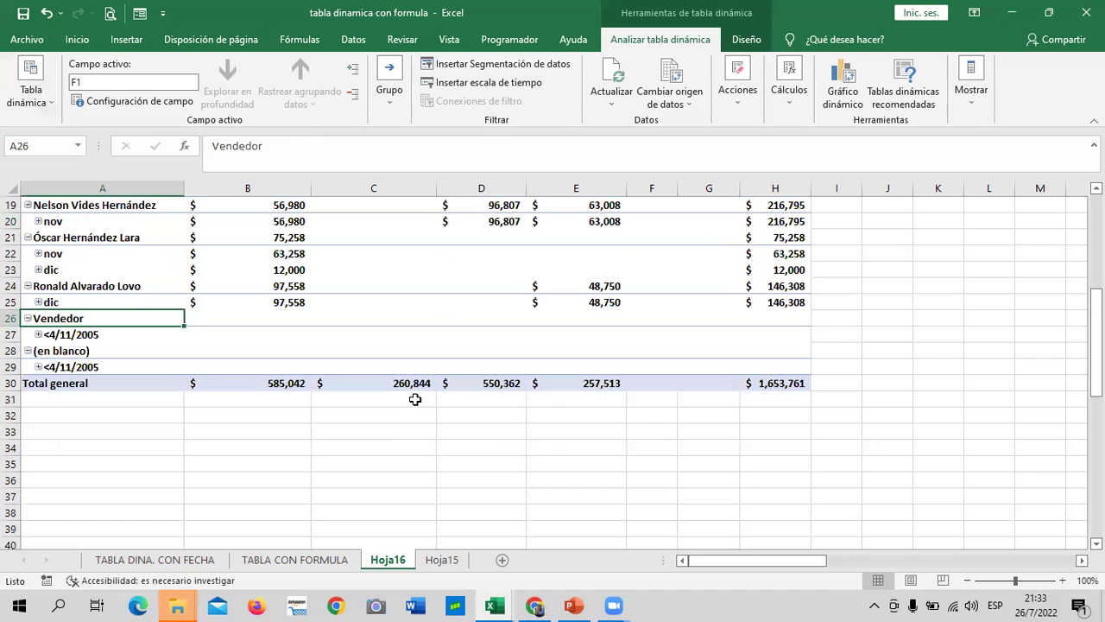
scroll(570, 424, up, 3)
scroll(568, 427, up, 3)
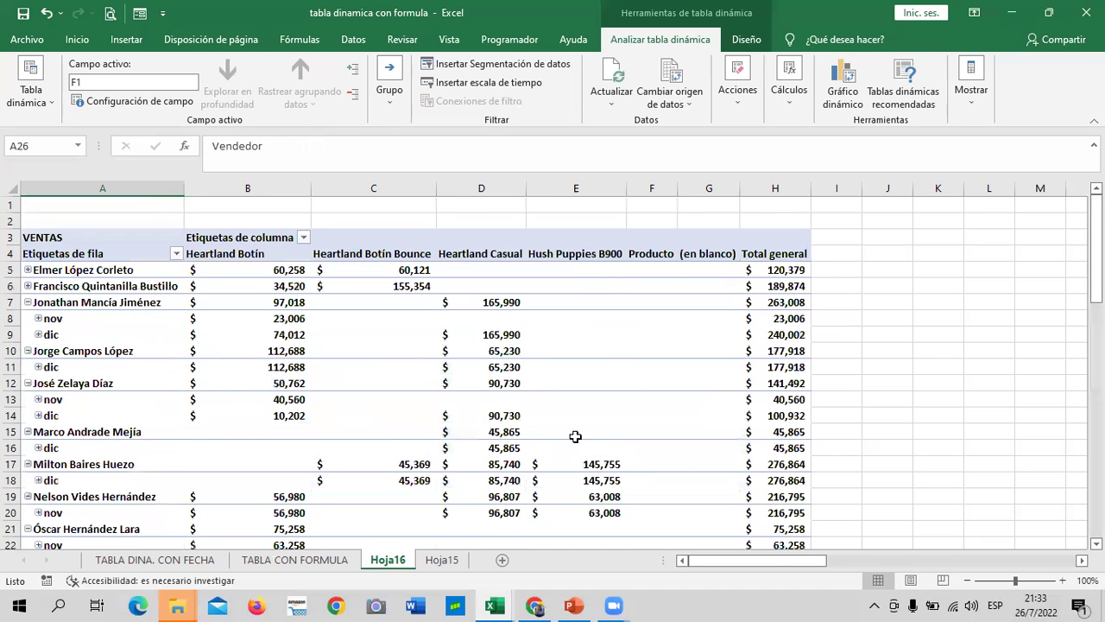
click(609, 301)
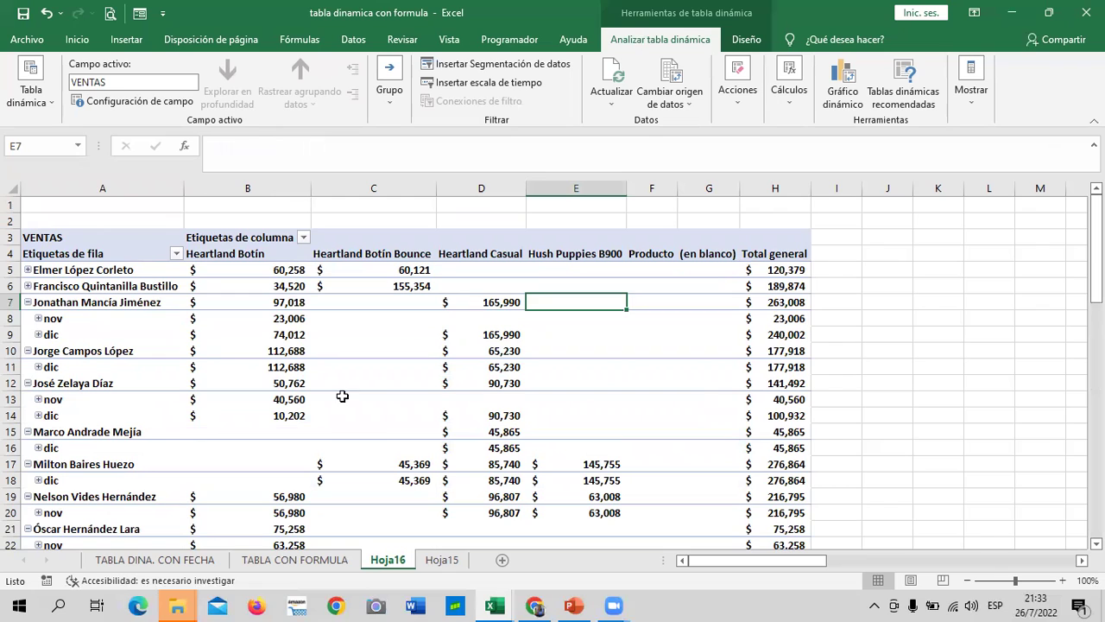
- Select cells in the pivot header area and open the Acciones dropdown showing Mover tabla dinámica
click(415, 246)
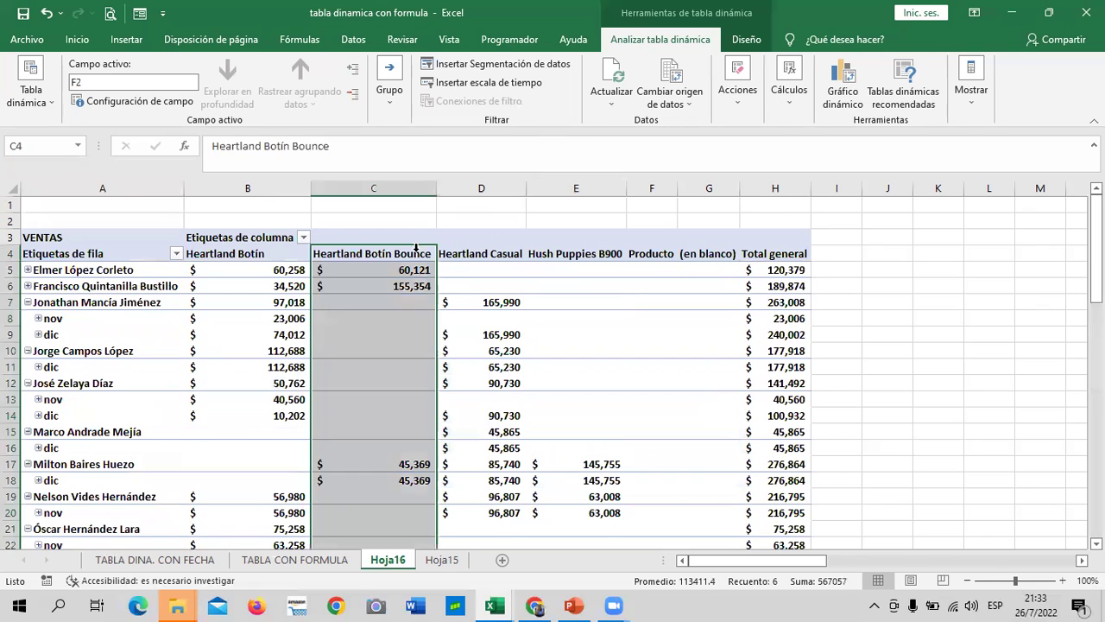
click(546, 236)
click(432, 241)
click(737, 95)
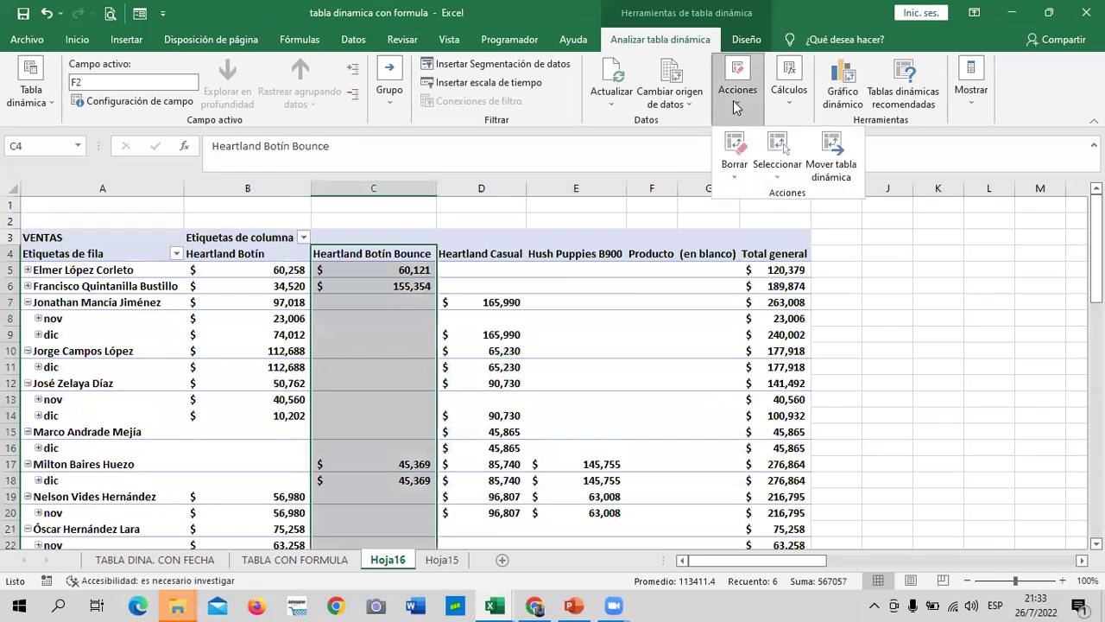
click(893, 358)
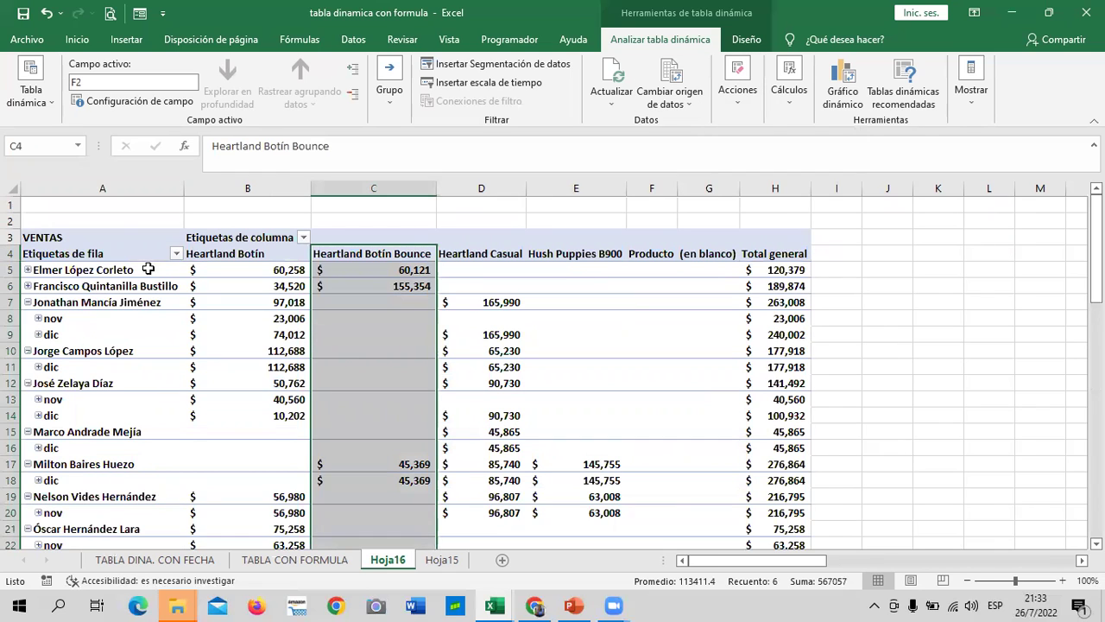
click(129, 239)
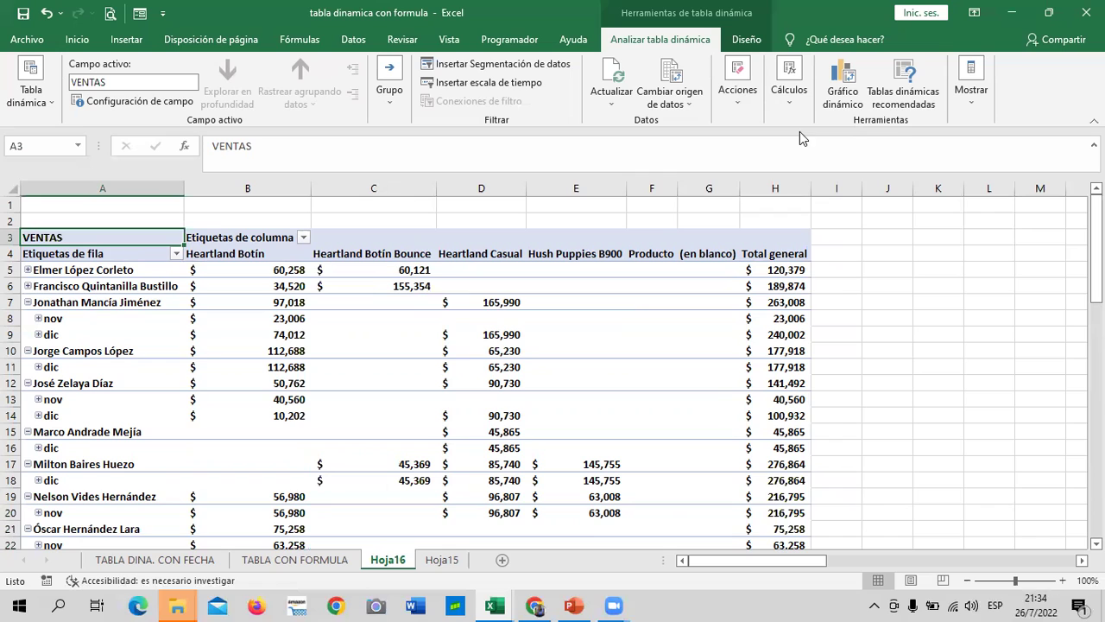
click(334, 242)
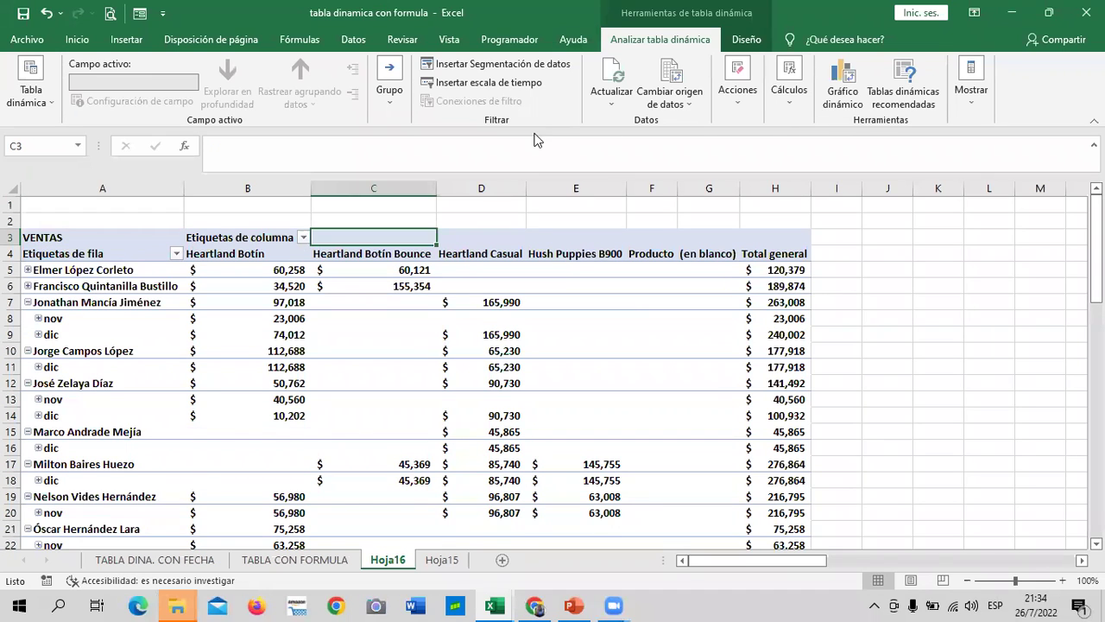
click(738, 95)
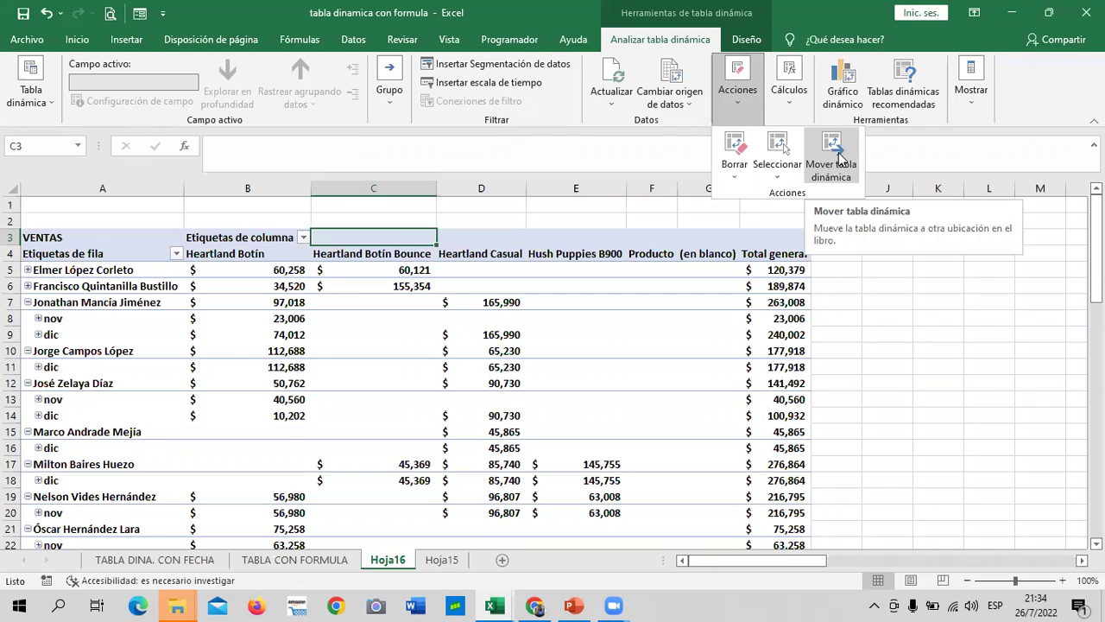
- Move the pivot table to a new worksheet, Hoja17, via Mover tabla dinámica
click(833, 164)
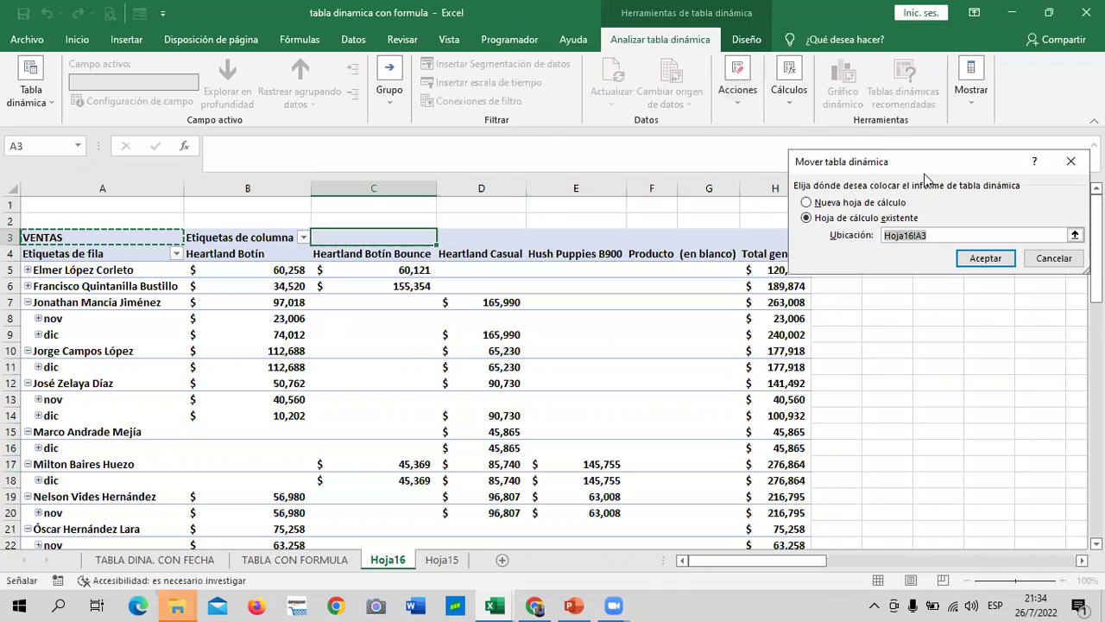
drag(925, 164, 887, 143)
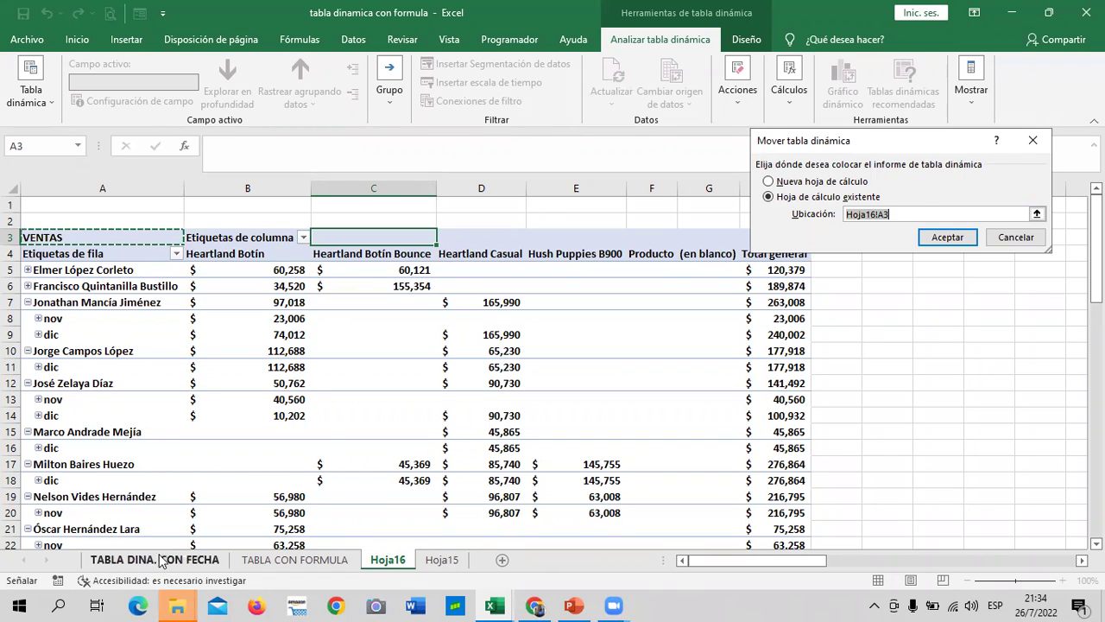
click(1037, 214)
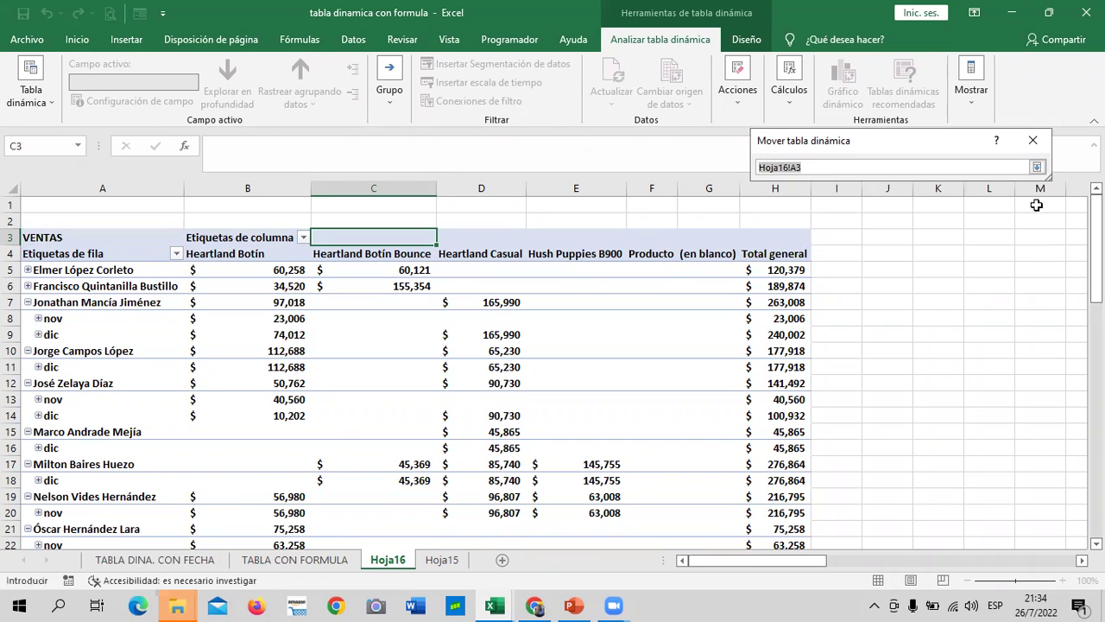
click(1038, 167)
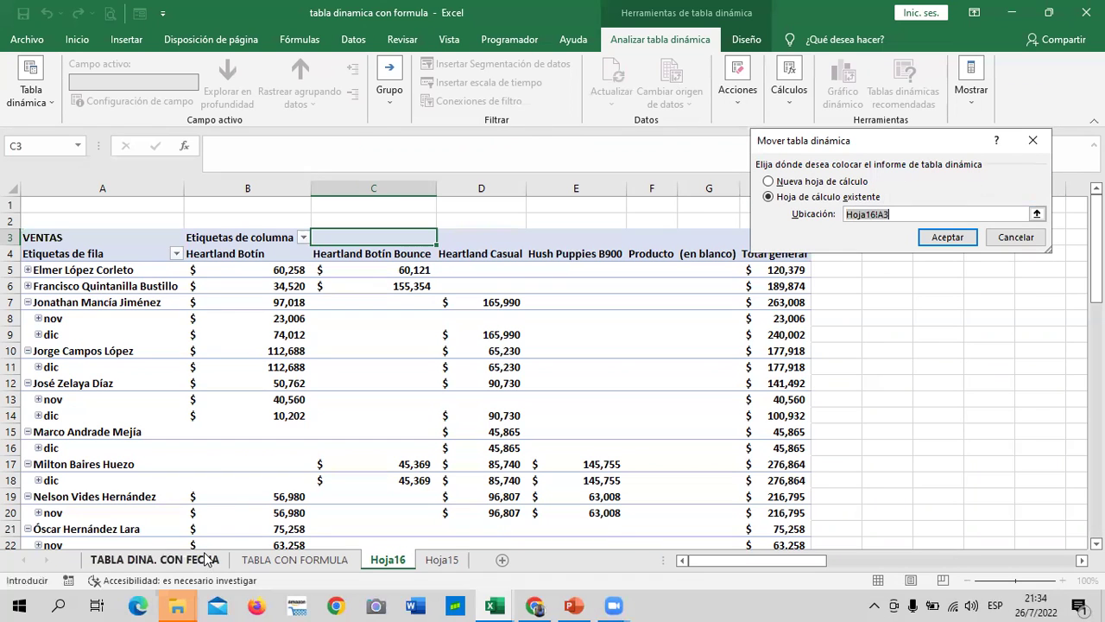
click(770, 183)
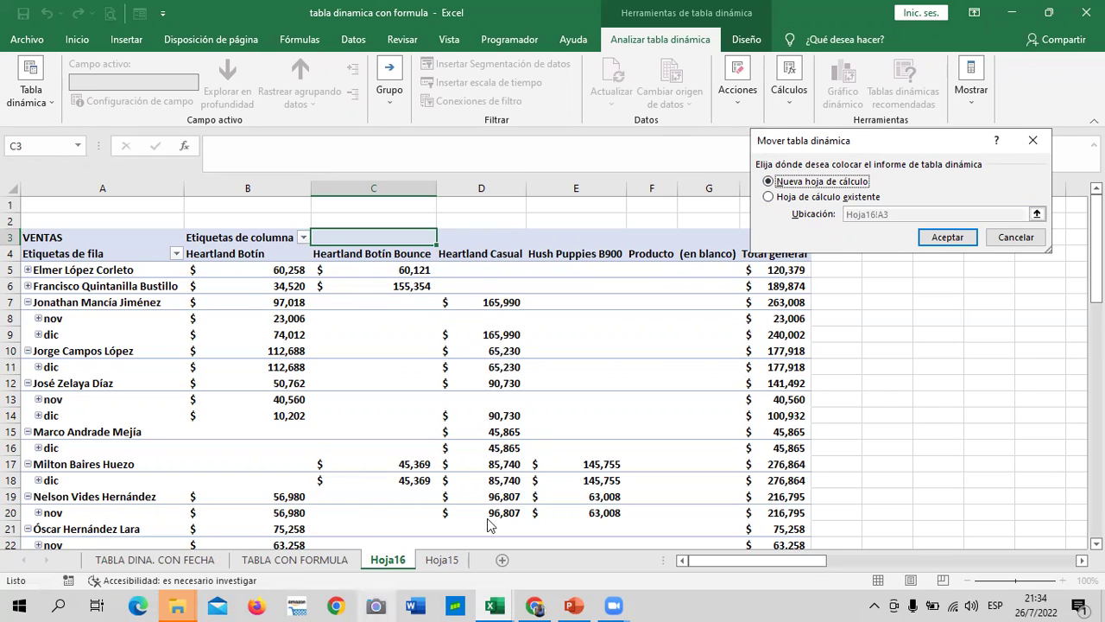
click(947, 237)
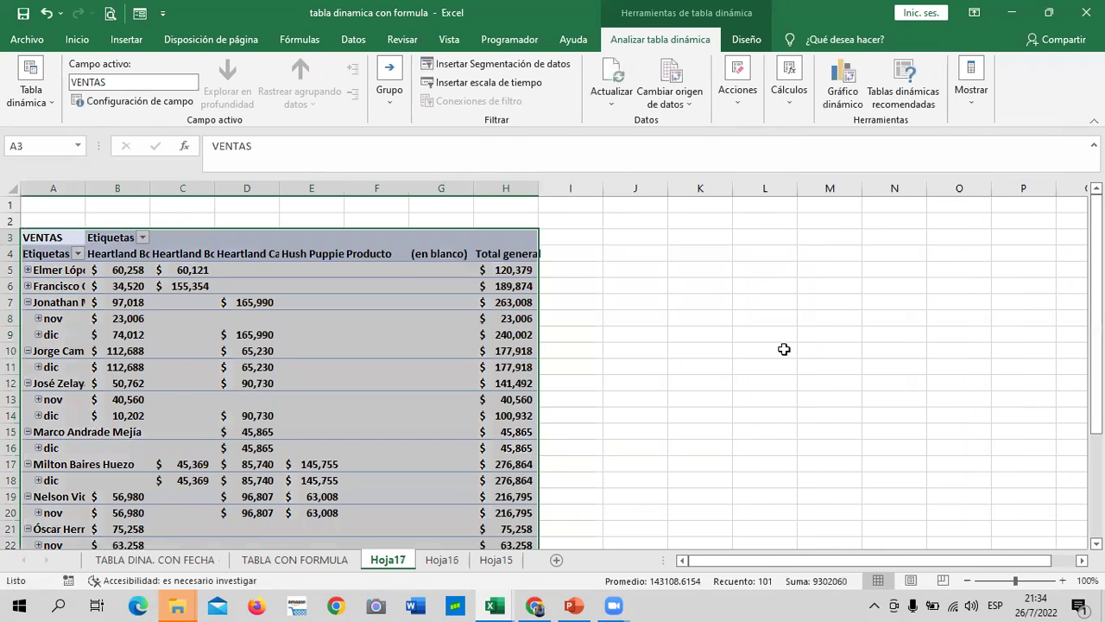
click(784, 349)
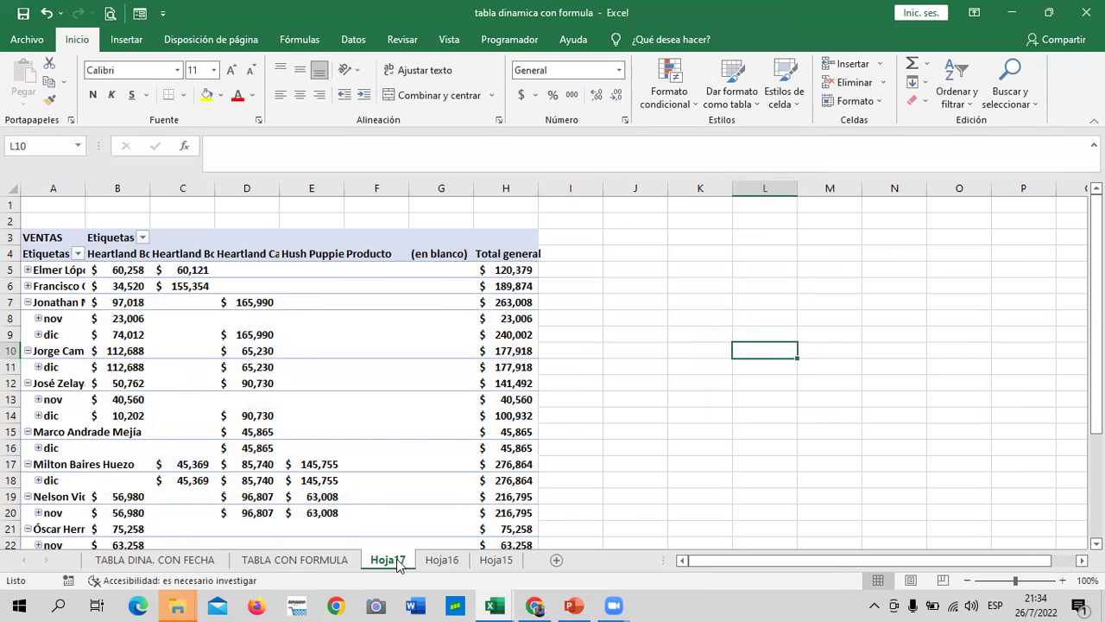
click(451, 562)
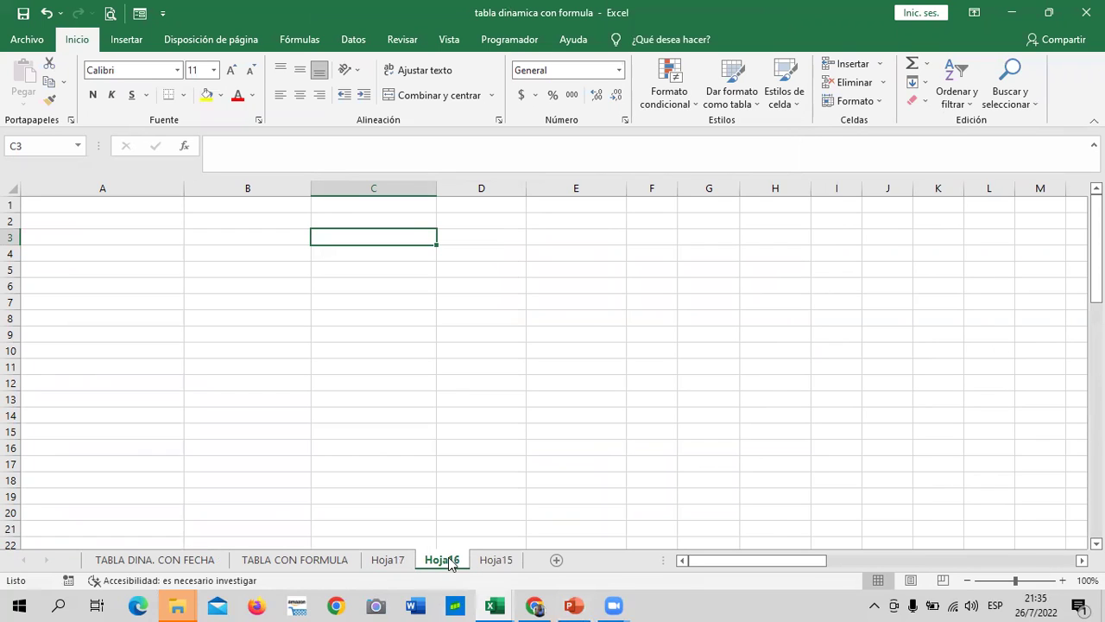
scroll(382, 332, down, 1)
scroll(383, 332, down, 4)
scroll(383, 332, up, 4)
scroll(383, 333, up, 1)
click(389, 559)
click(688, 375)
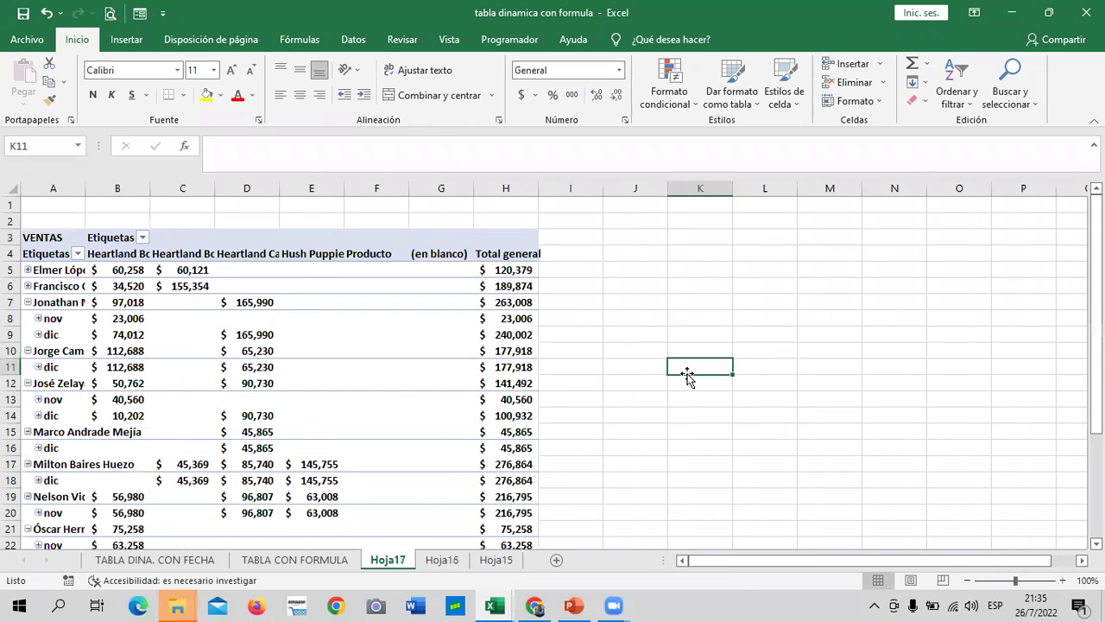
scroll(248, 326, down, 5)
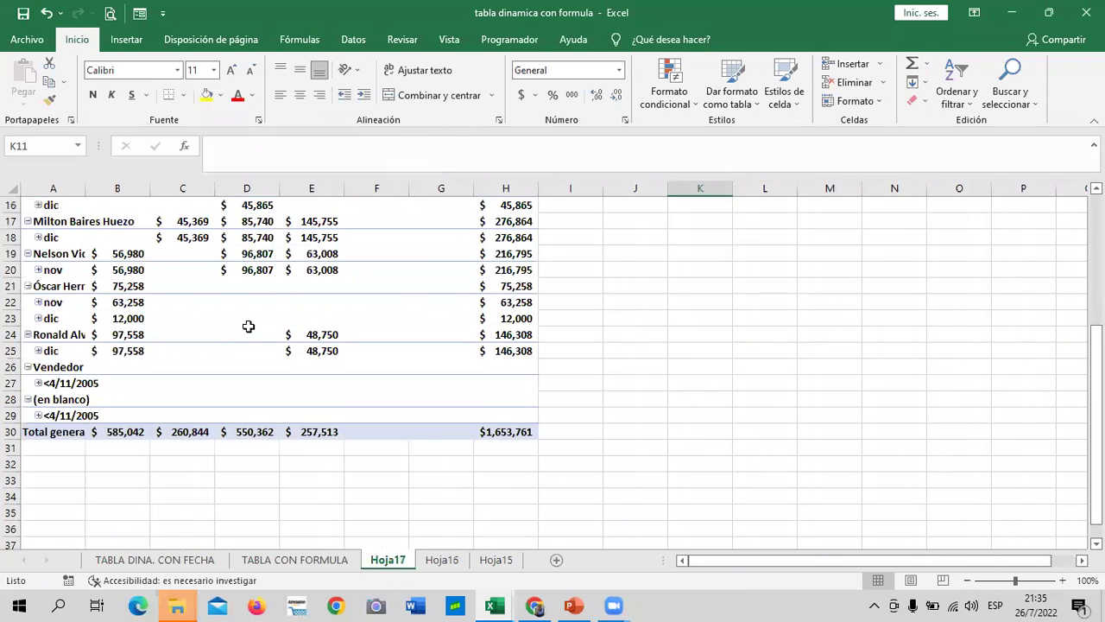
scroll(253, 330, down, 5)
scroll(268, 345, up, 5)
scroll(279, 352, up, 5)
scroll(279, 353, up, 1)
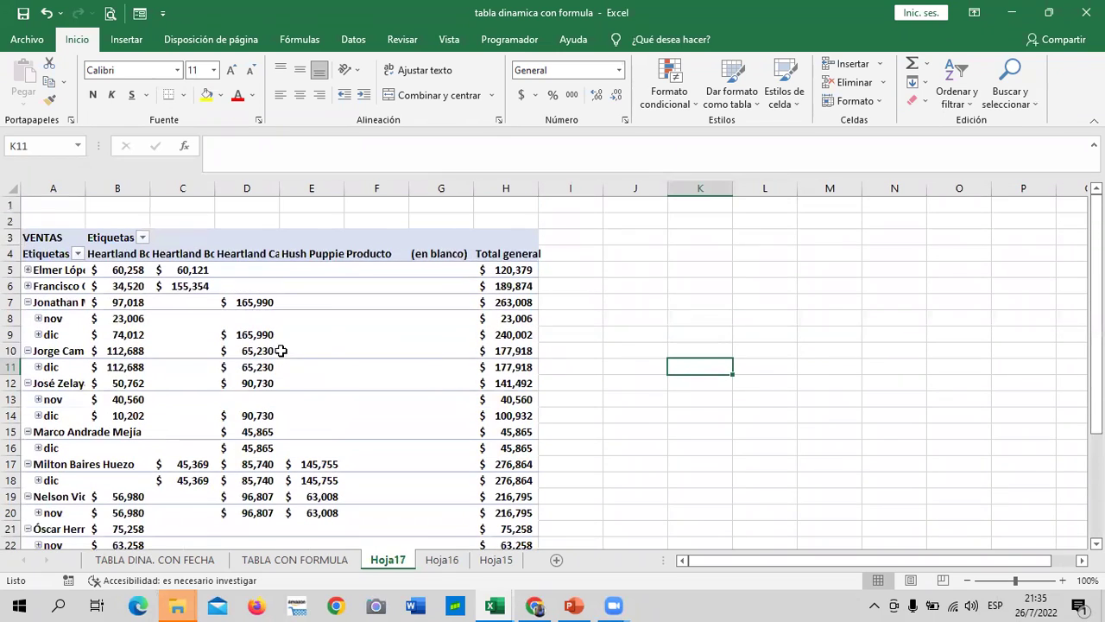
click(238, 254)
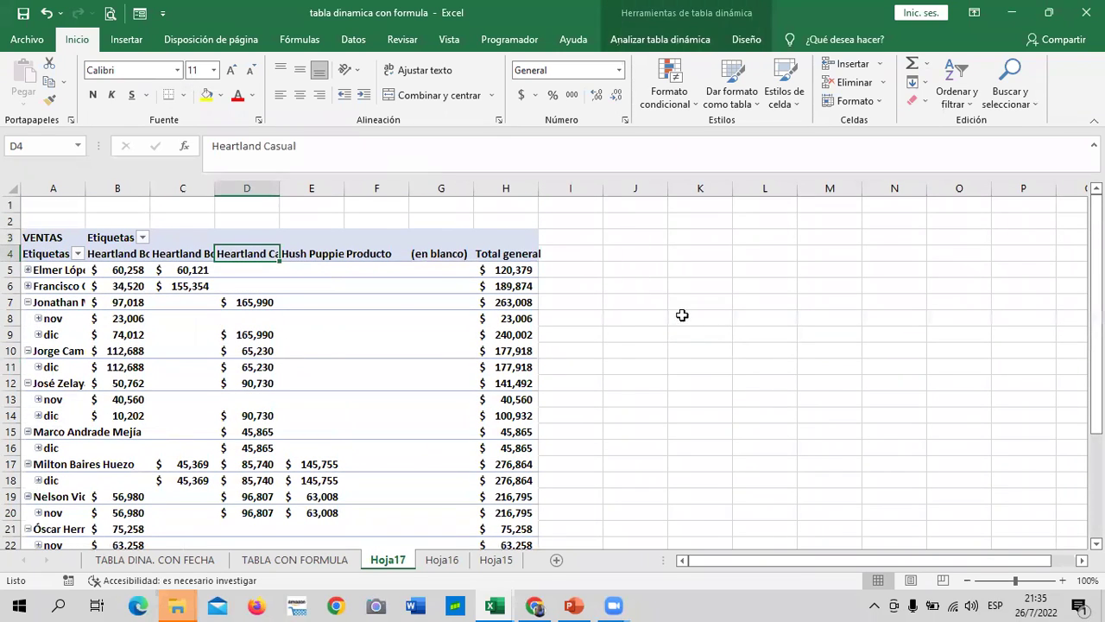
click(386, 306)
click(314, 291)
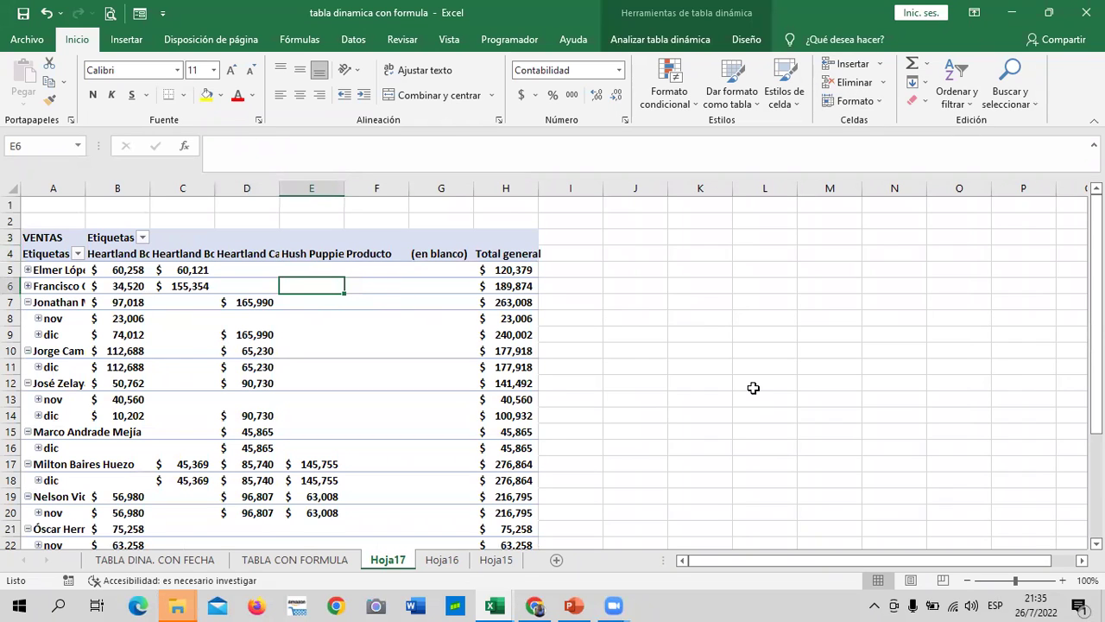
click(639, 39)
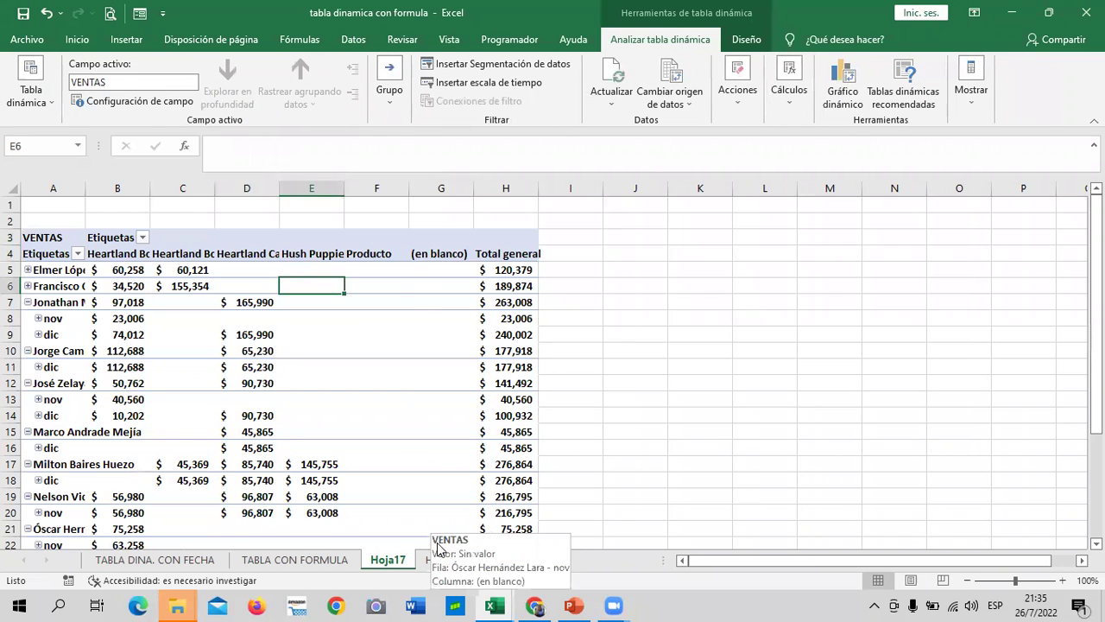
- Move the pivot table back to Hoja16 with cell A1 as its destination
click(737, 95)
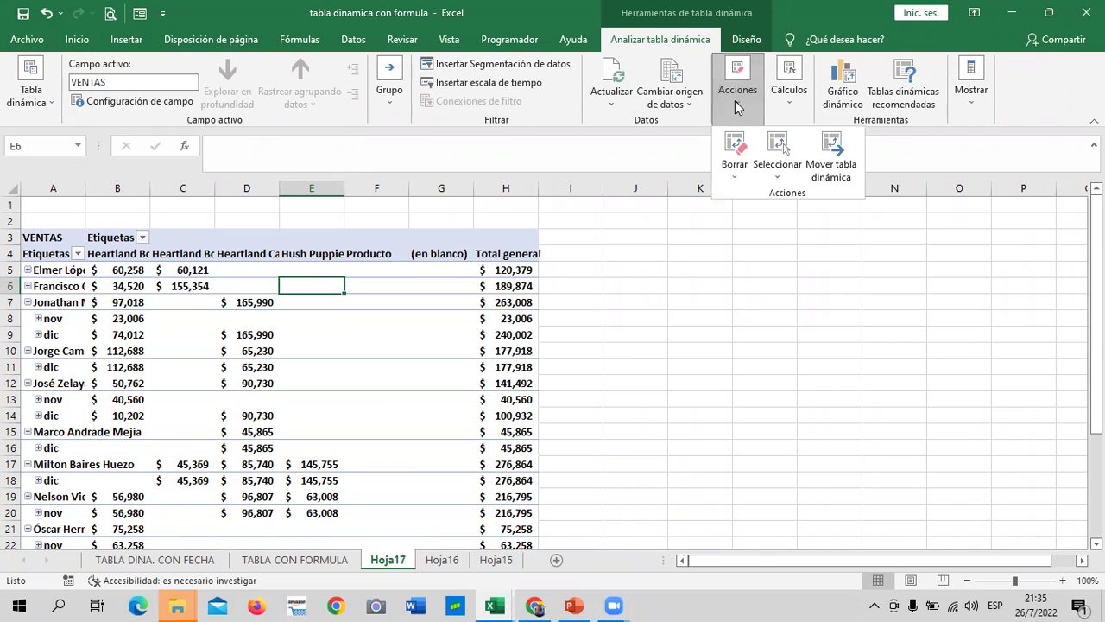
click(820, 191)
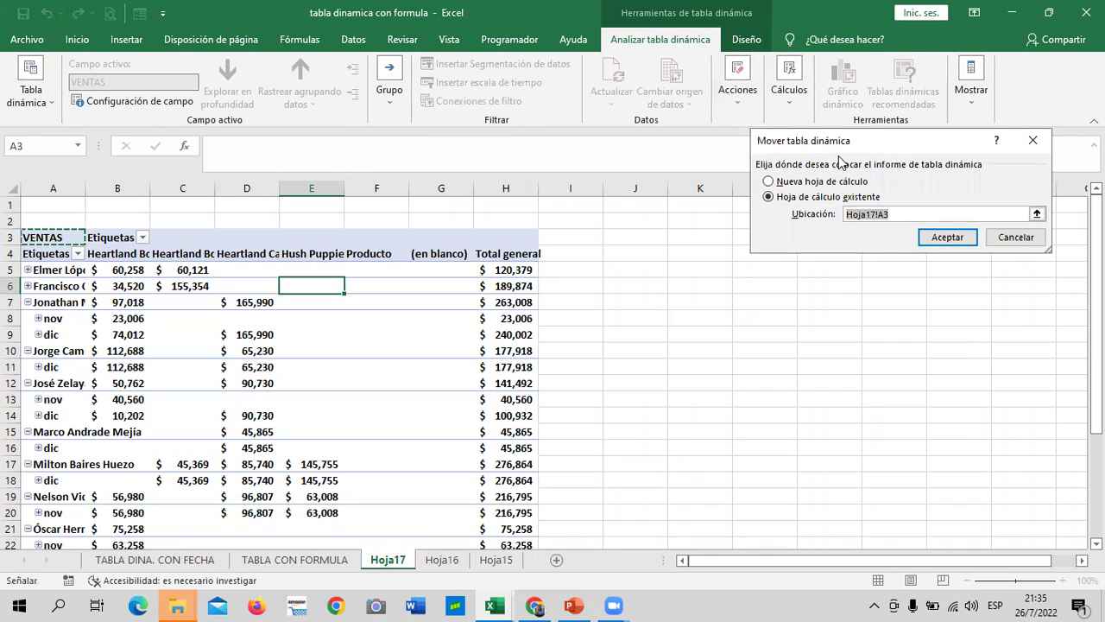
click(1037, 214)
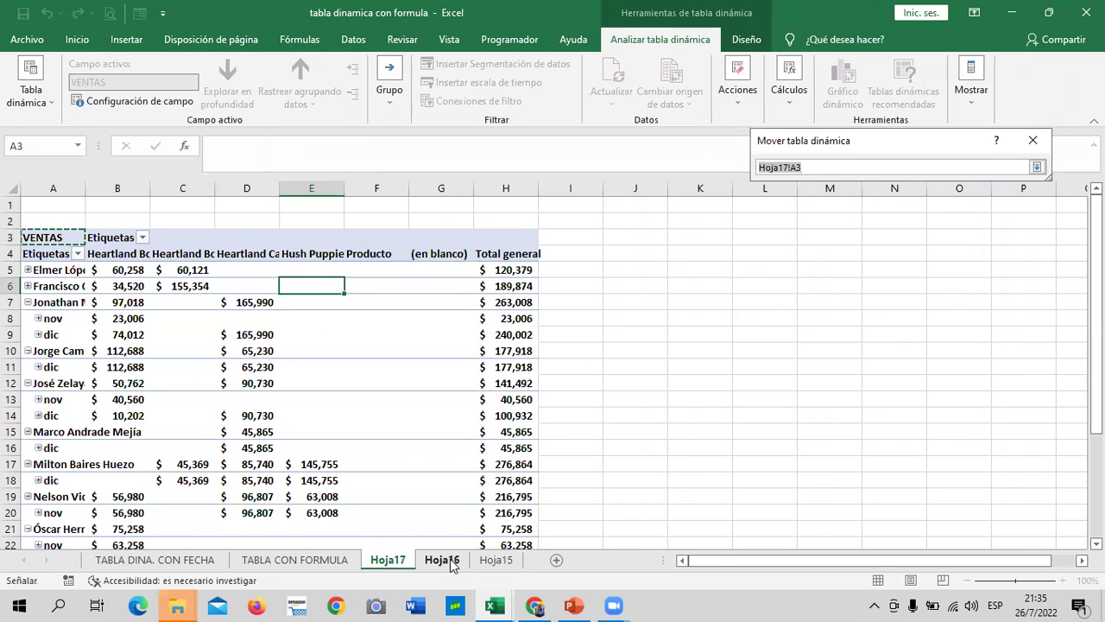
click(449, 563)
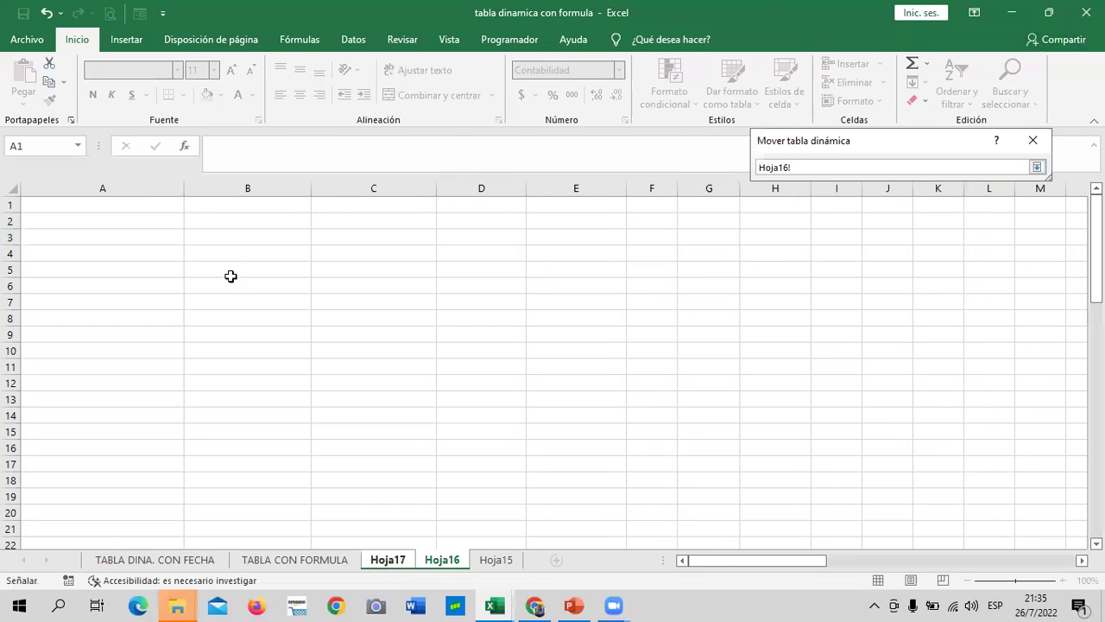
click(119, 207)
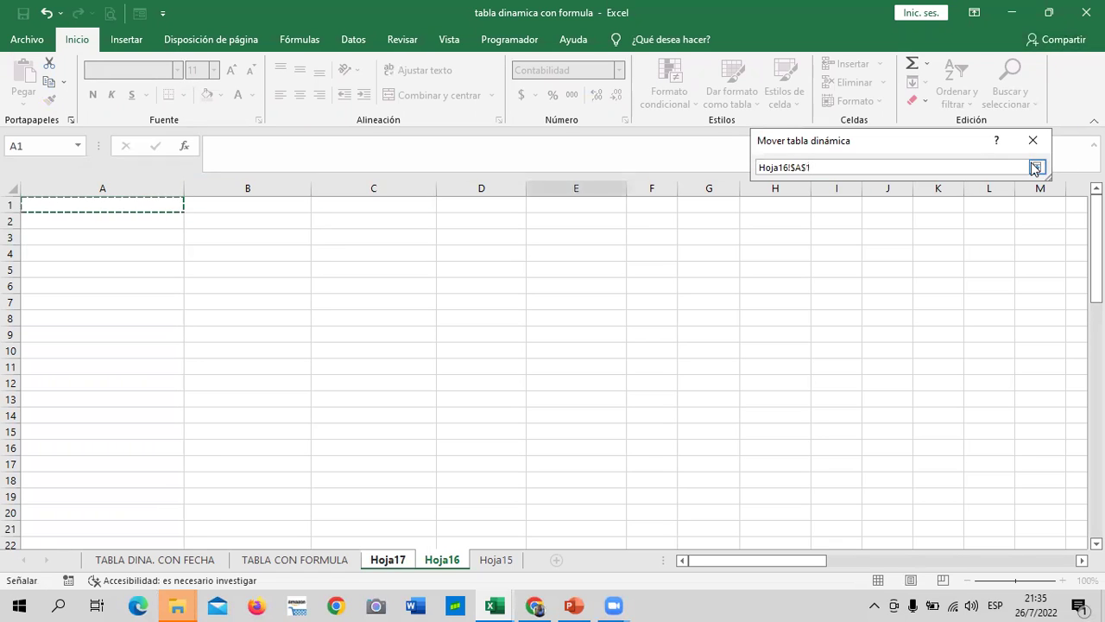
click(1037, 167)
click(945, 240)
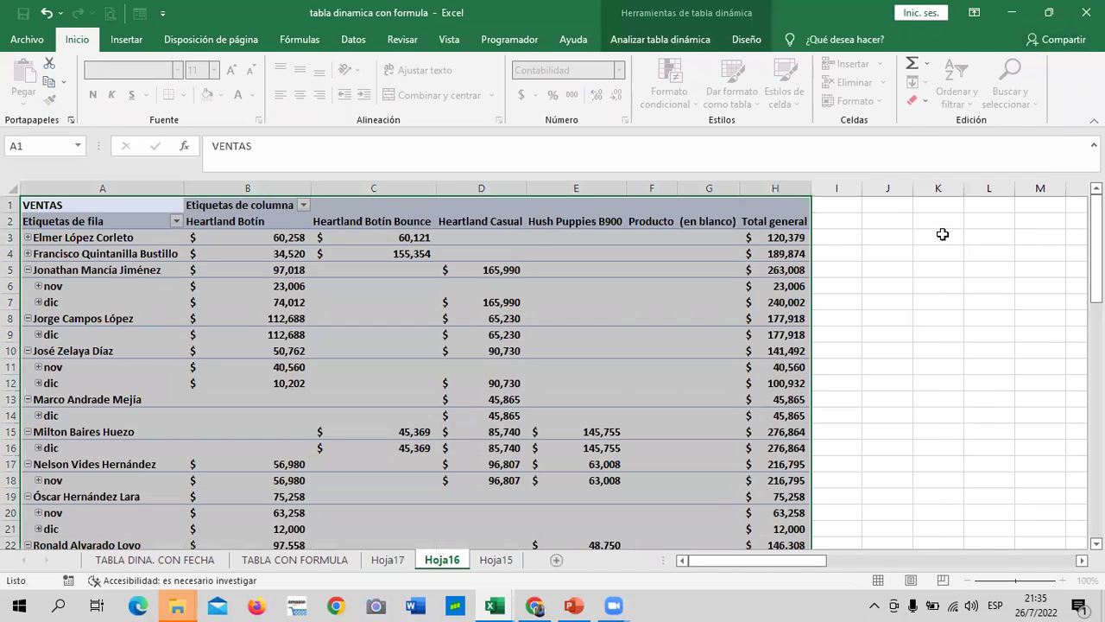
click(919, 316)
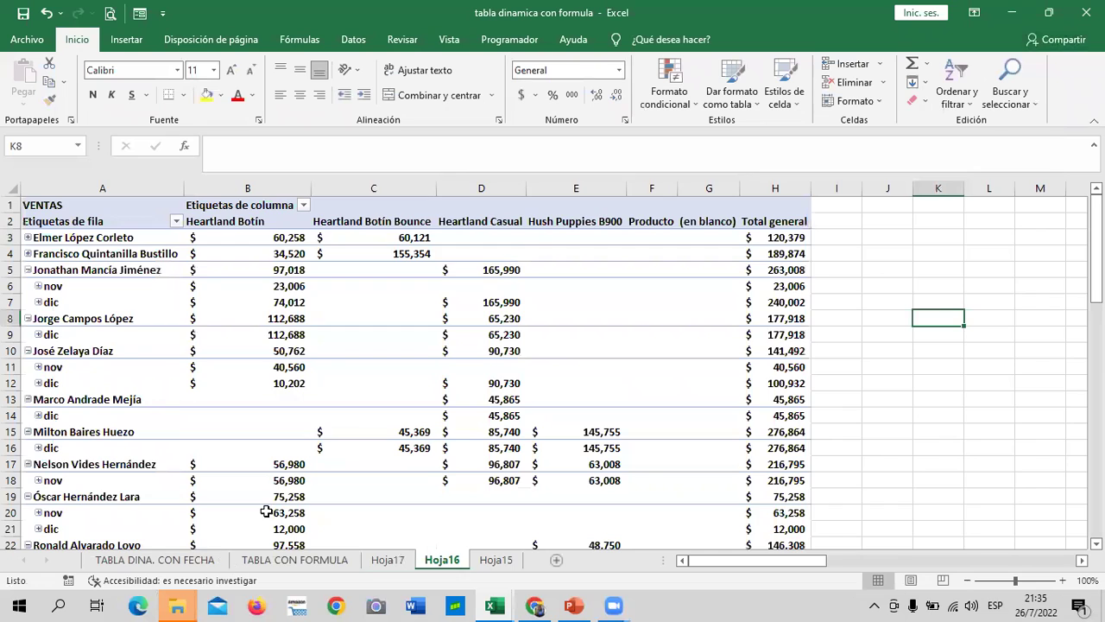
- Delete the empty Hoja17 sheet from the workbook
click(380, 561)
right_click(386, 562)
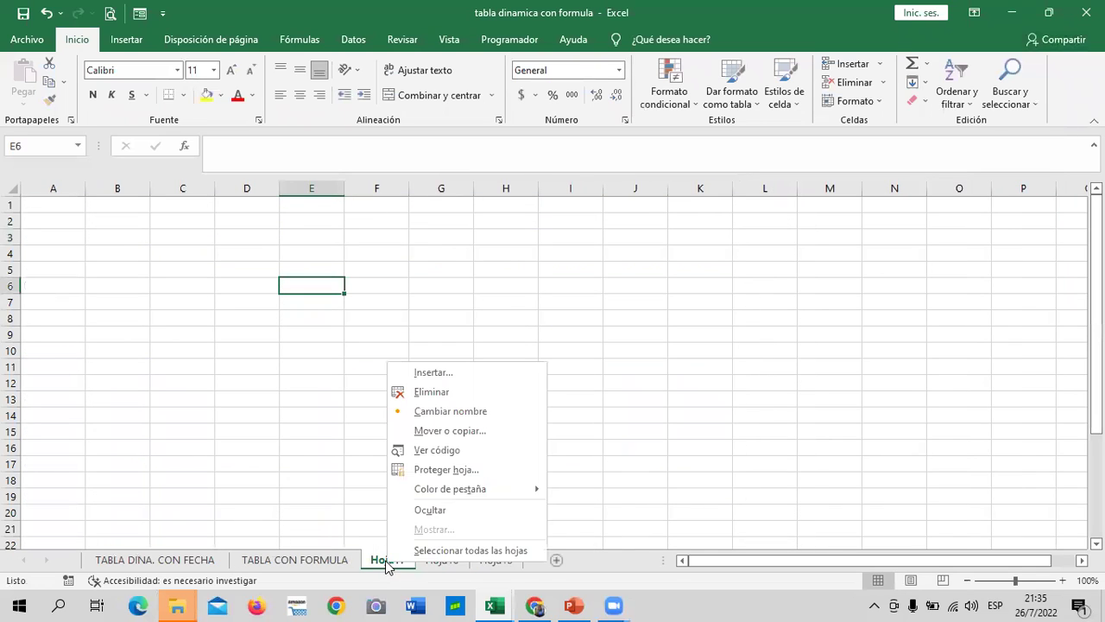
click(423, 393)
click(515, 348)
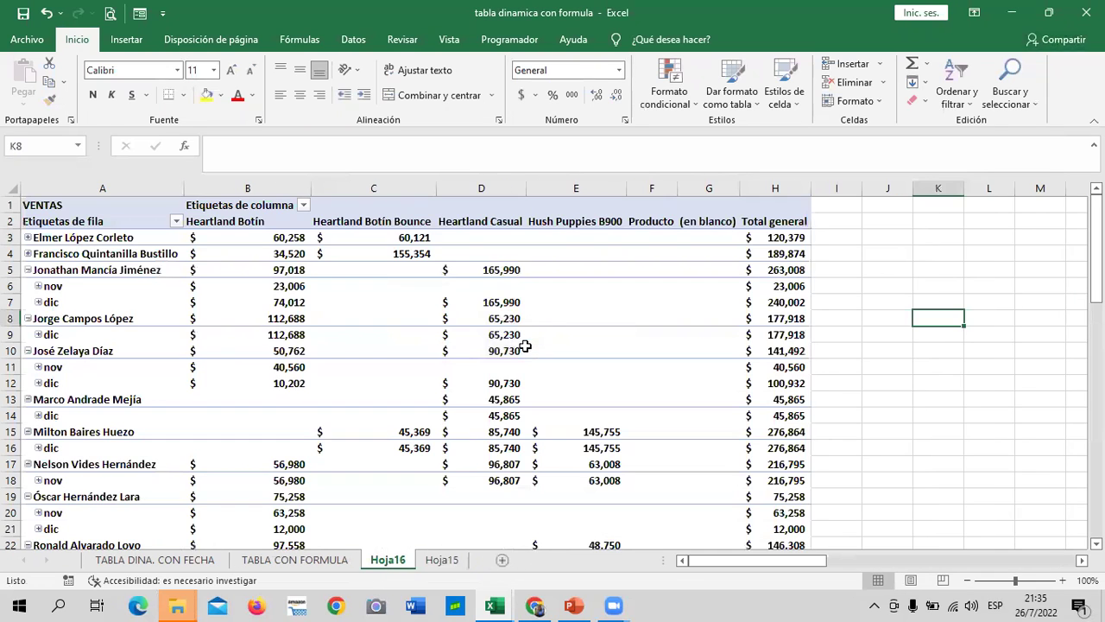
click(890, 384)
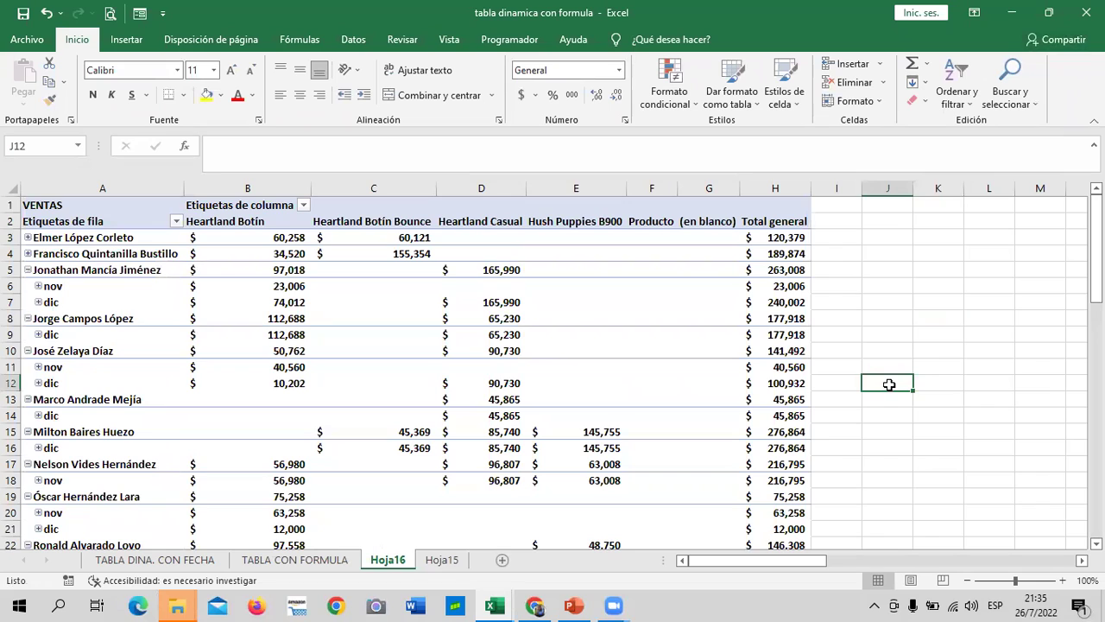
mouse_move(515, 380)
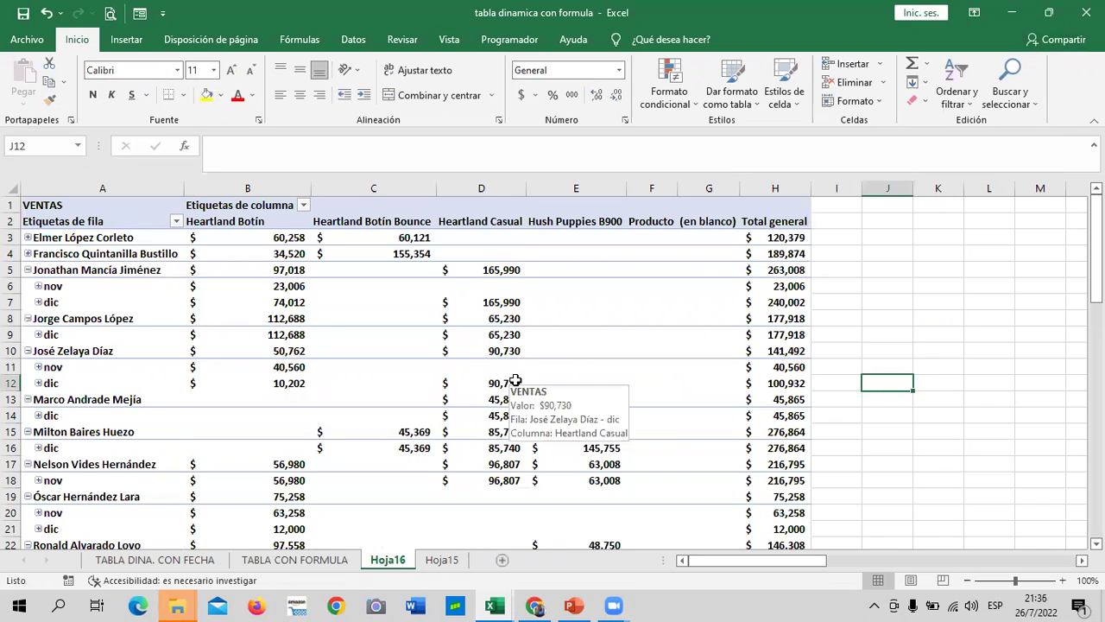
click(889, 275)
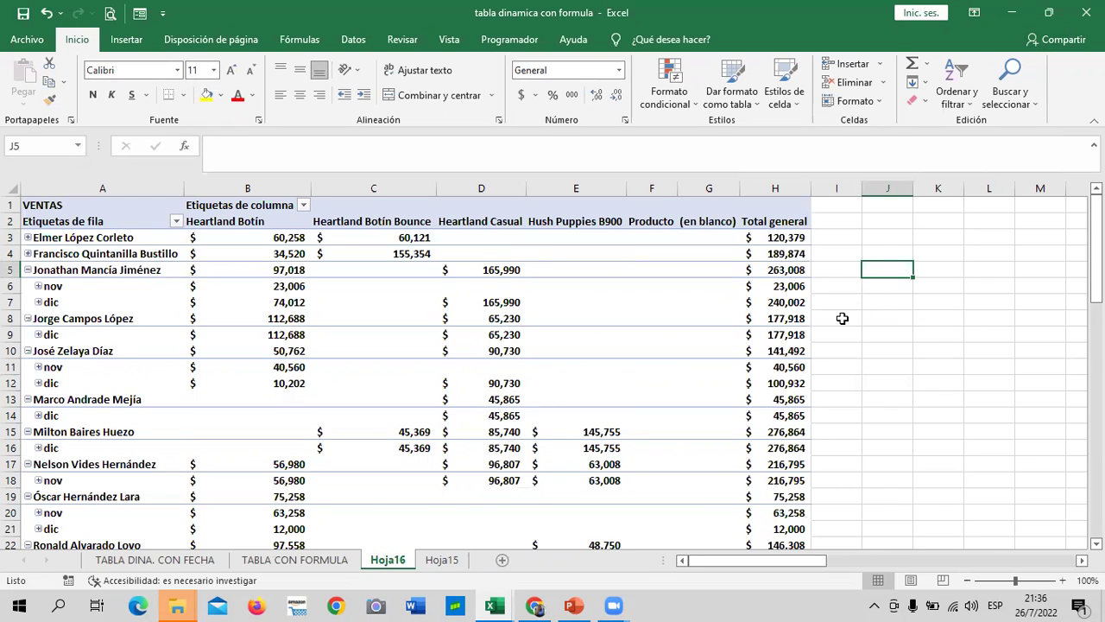
- Scroll through the Hoja16 pivot table to review it
scroll(837, 336, down, 5)
scroll(834, 341, down, 6)
scroll(829, 345, up, 11)
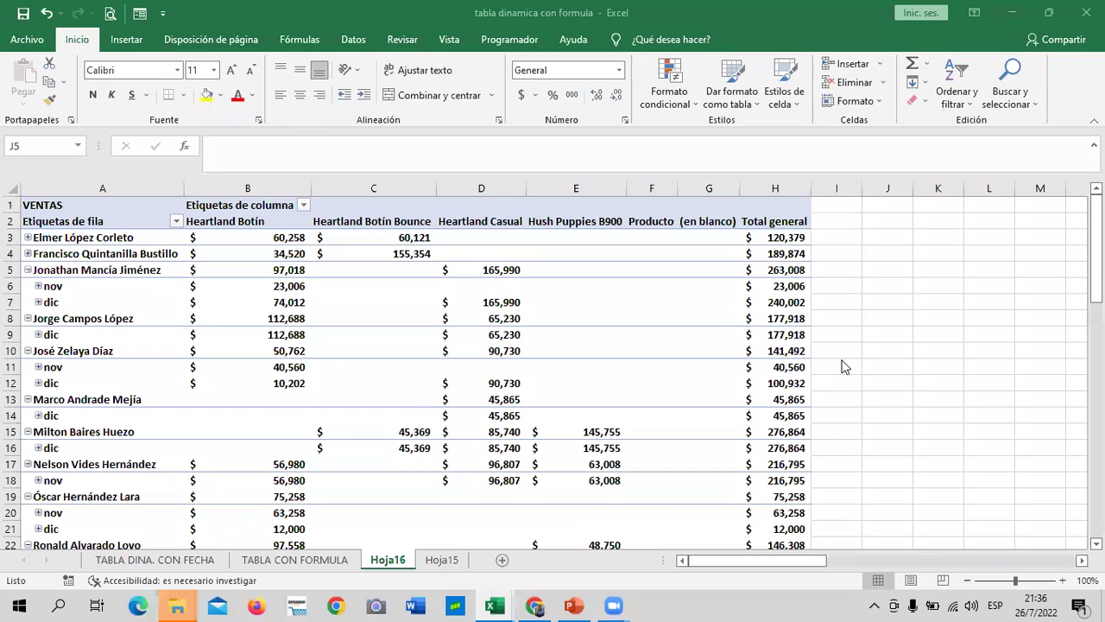
- Look through the TABLA CON FORMULA, TABLA DINA. CON FECHA and Hoja16 sheets, ending on Hoja15
click(268, 561)
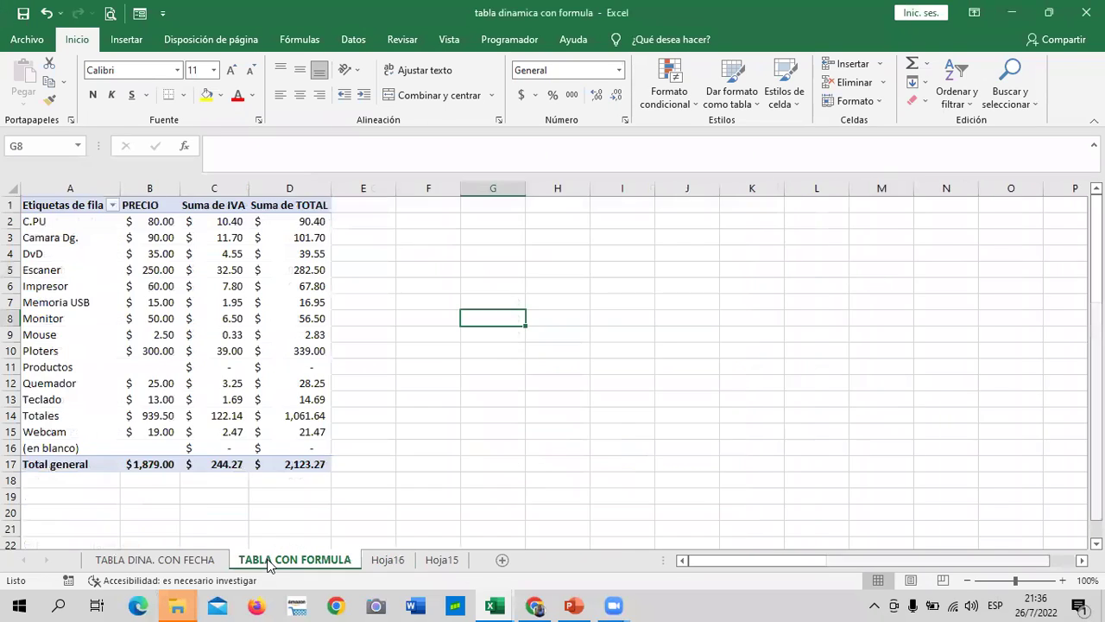
click(169, 561)
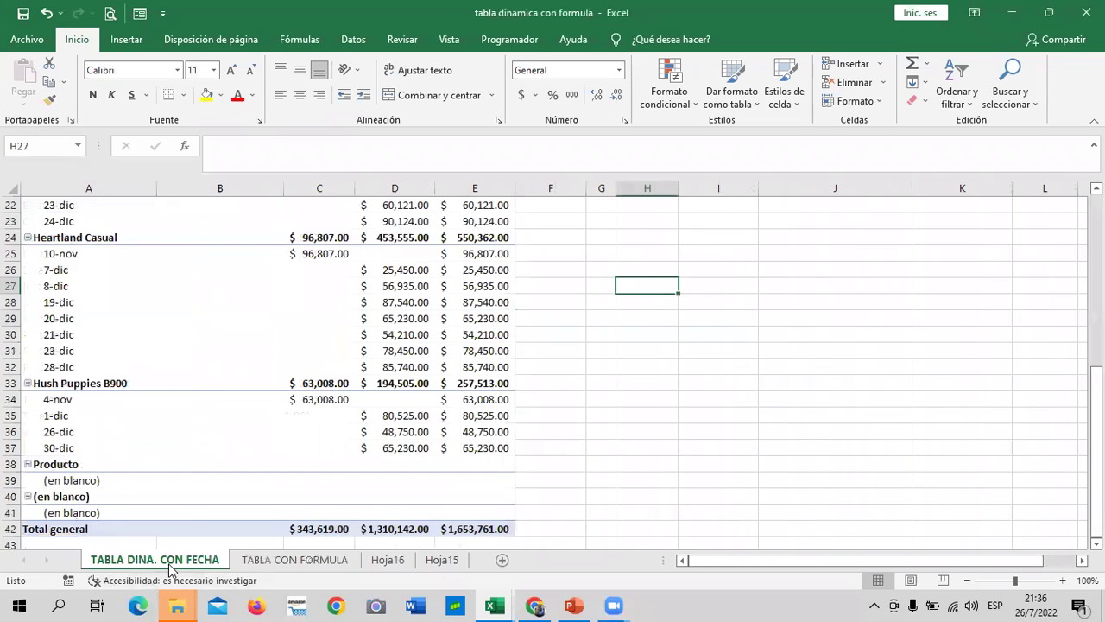
click(304, 563)
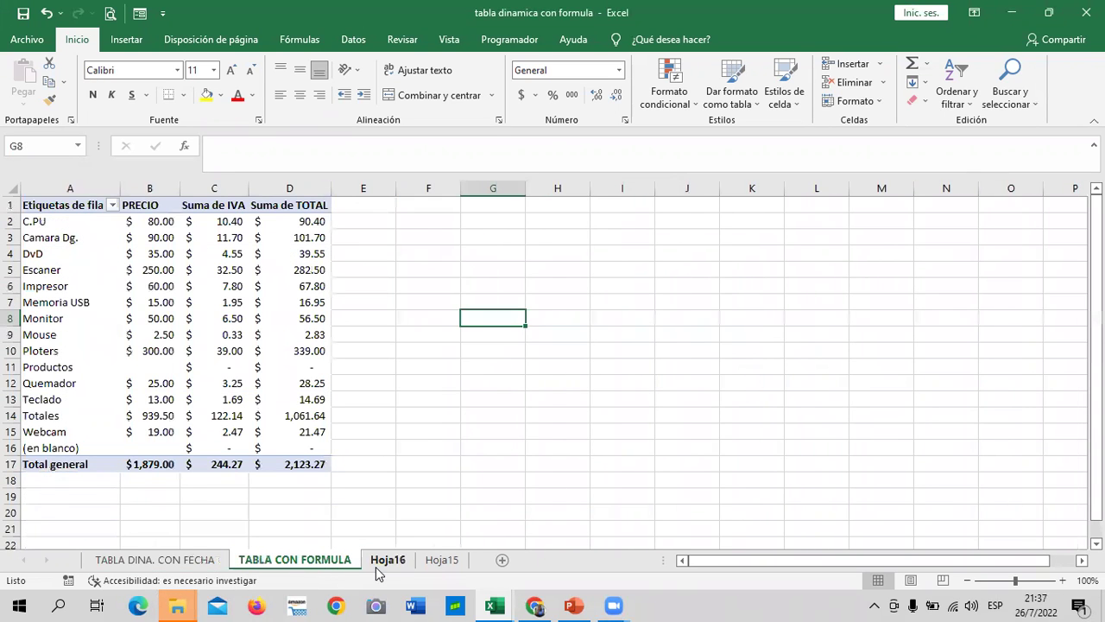
click(377, 563)
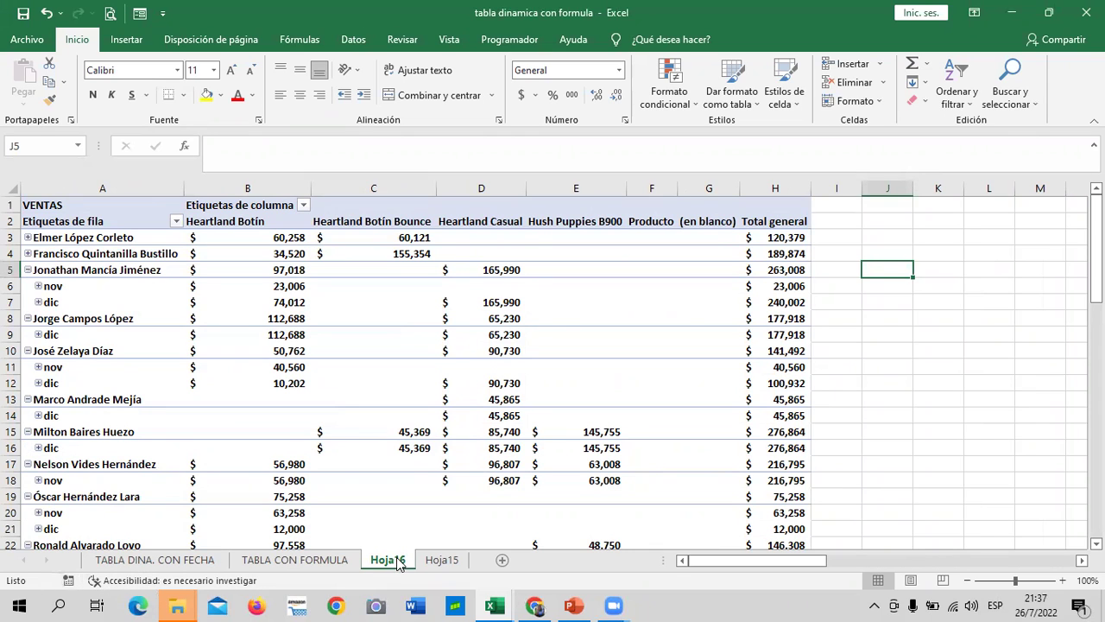
click(444, 563)
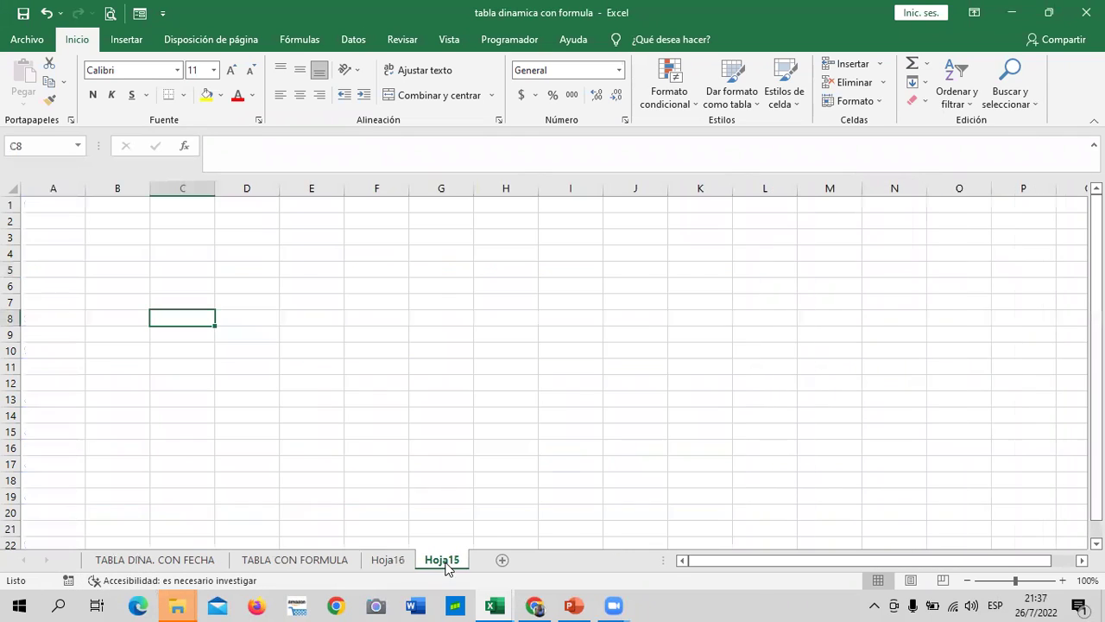
- Select cell B5 on the empty Hoja15 and show the Insertar ribbon
click(619, 298)
click(303, 285)
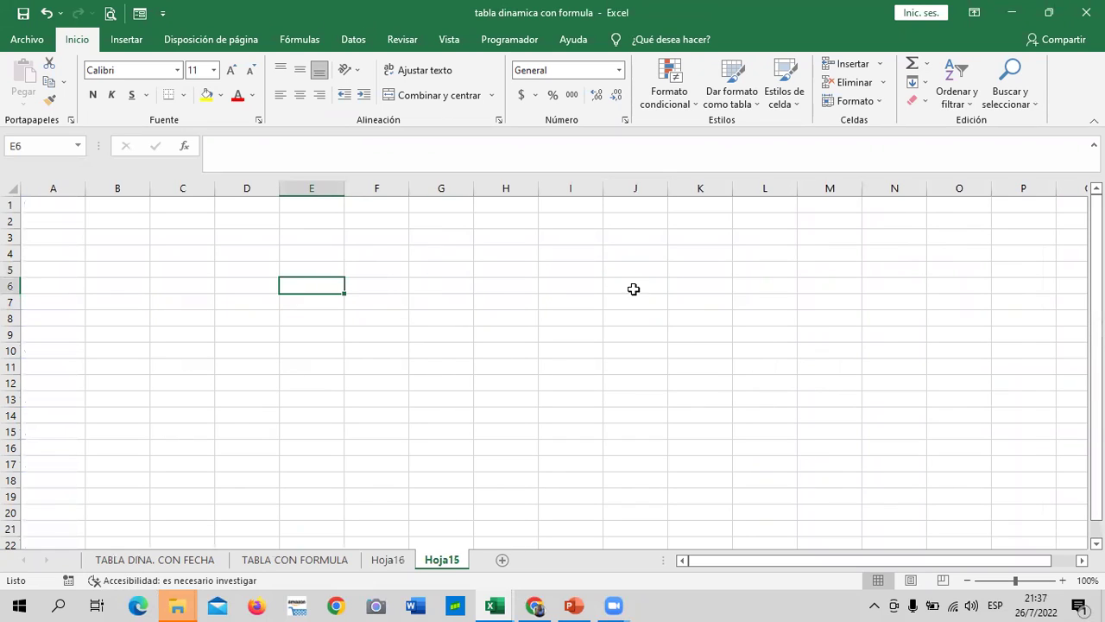
click(229, 222)
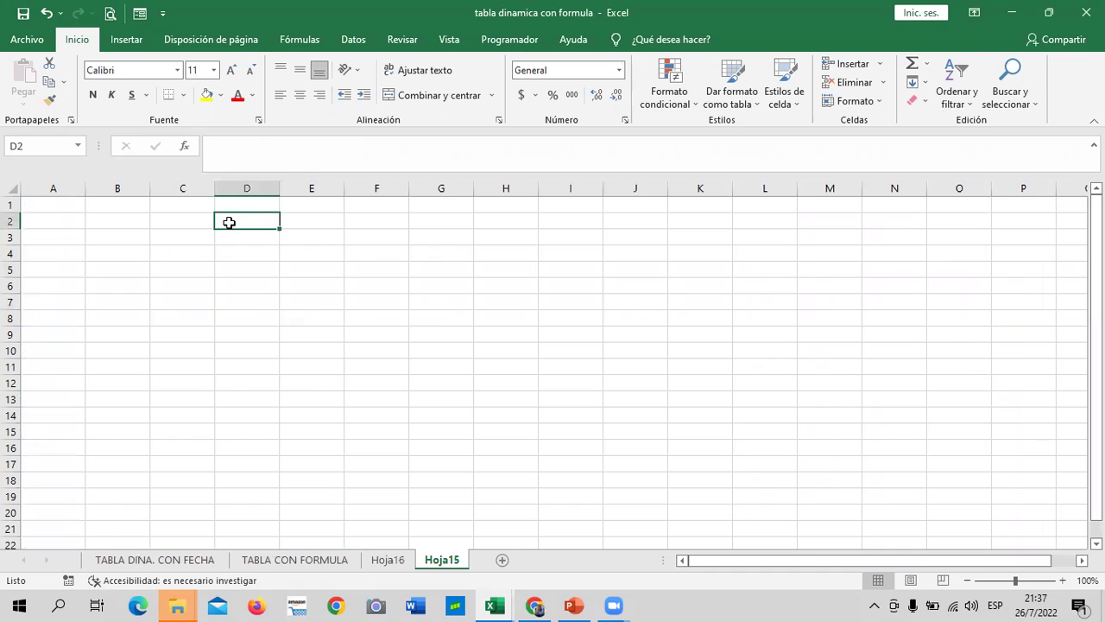
click(275, 286)
scroll(86, 341, down, 3)
scroll(86, 340, up, 3)
click(141, 266)
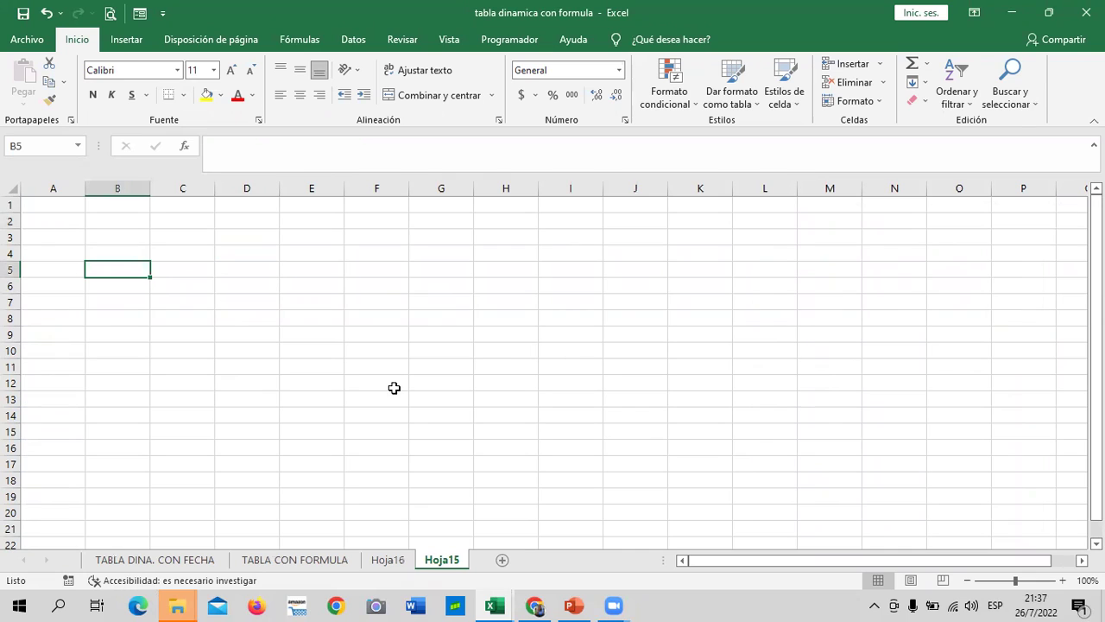
click(124, 41)
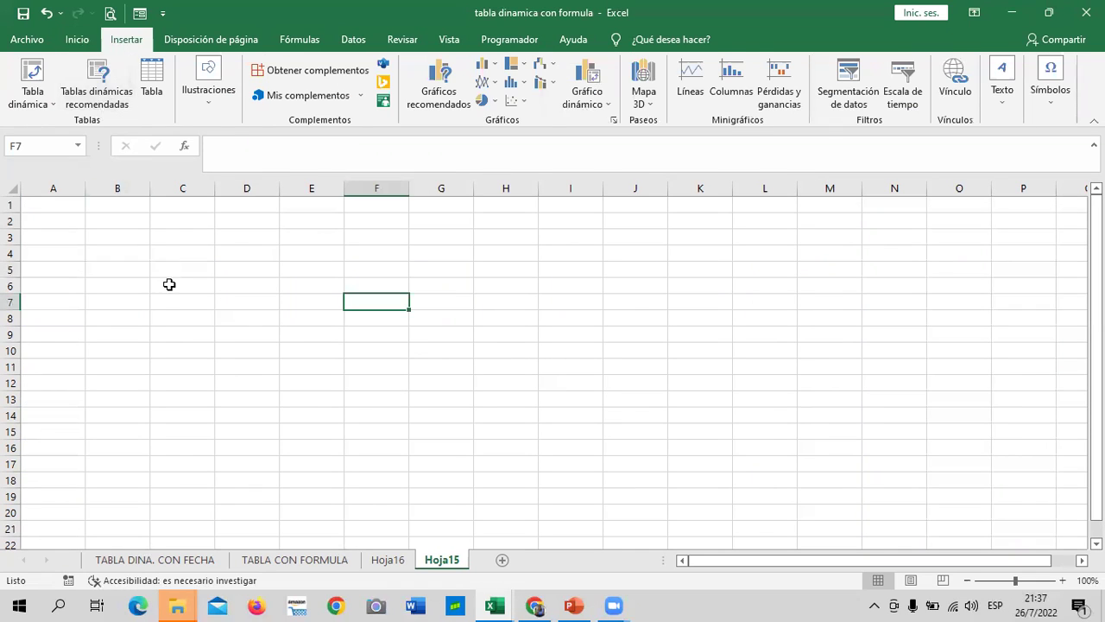
- Start a recommended pivot table at B5 from an external data source, browsing for a connection file
click(121, 268)
click(97, 87)
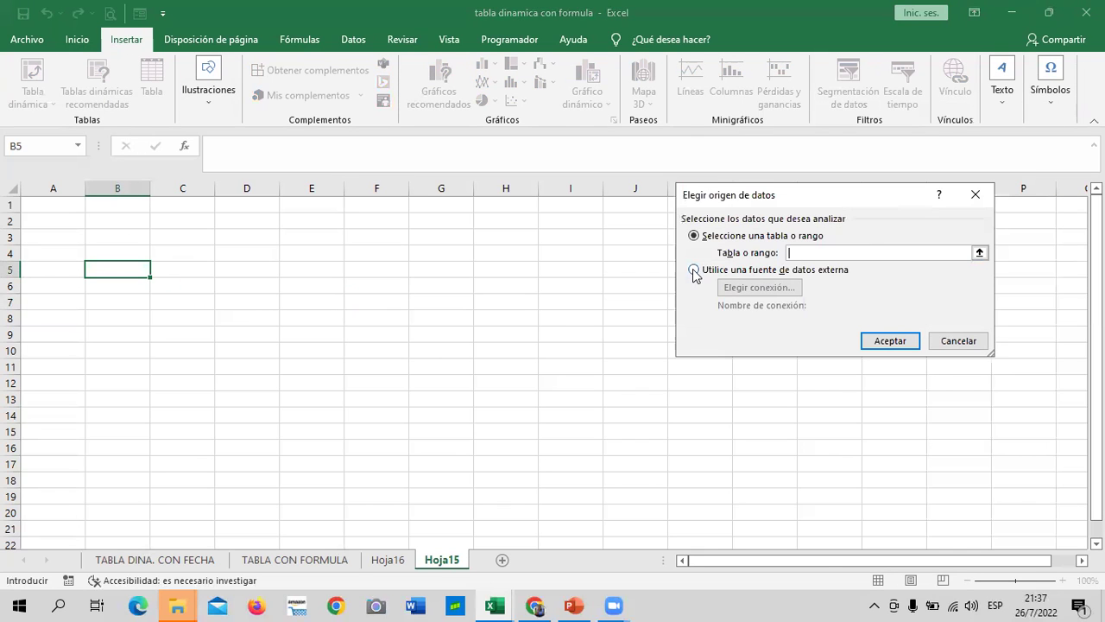
click(694, 271)
click(775, 291)
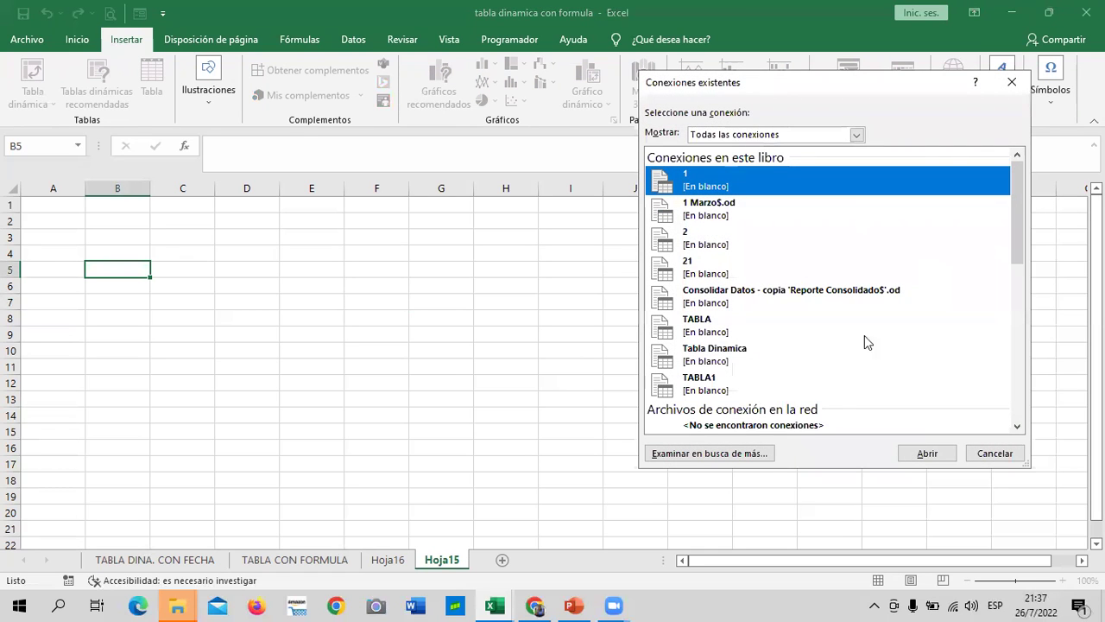
drag(1022, 221, 1020, 379)
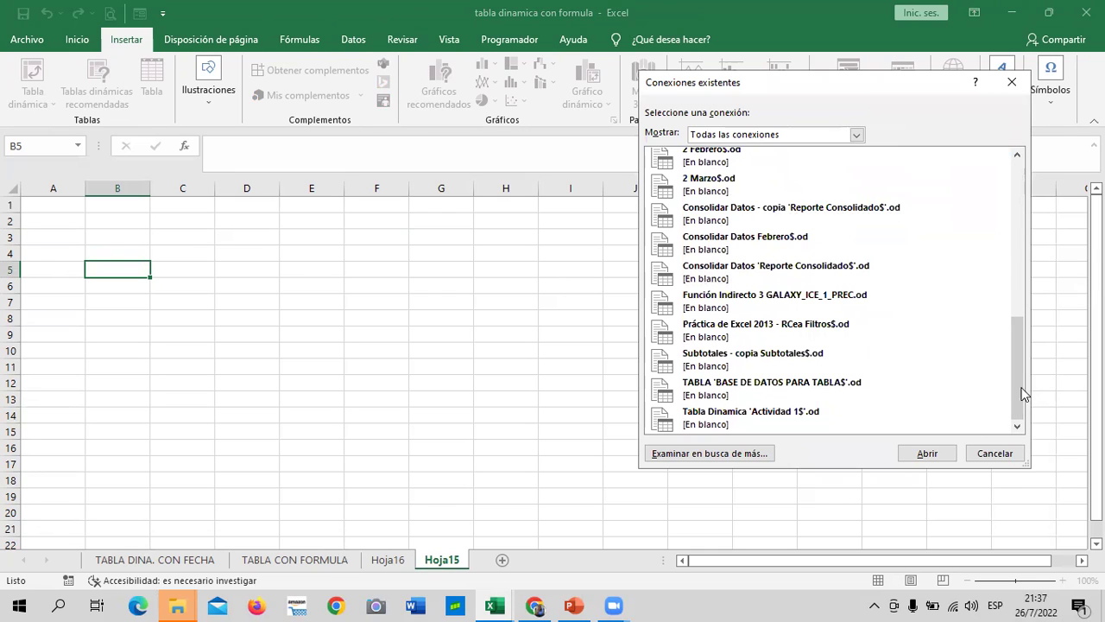
drag(1022, 395, 993, 221)
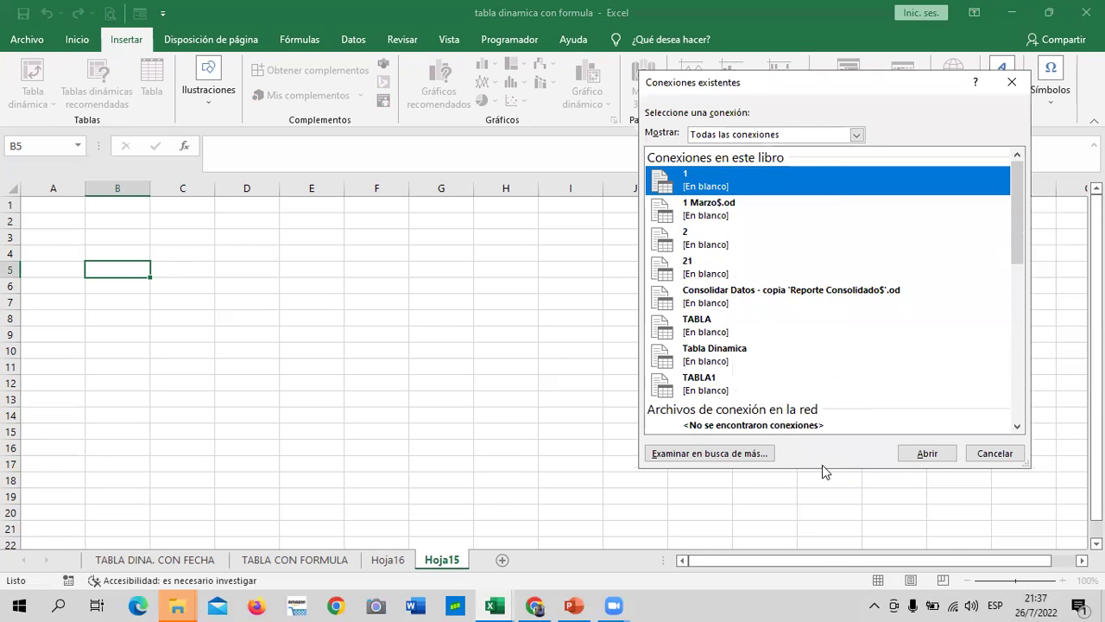
click(704, 453)
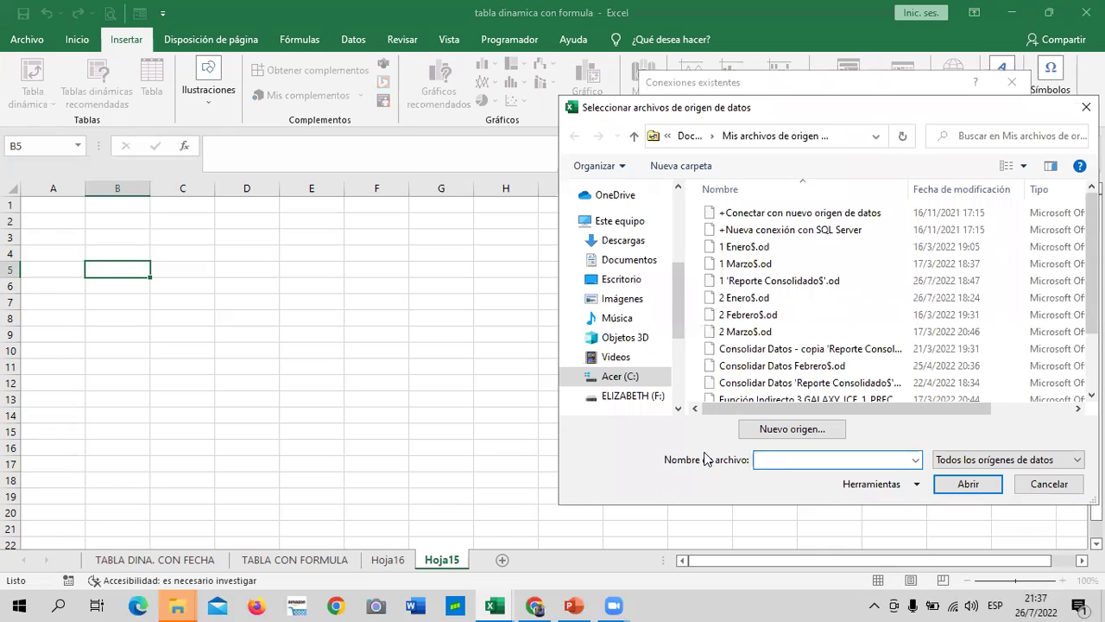
- Open workbook 2 from the Escritorio folder as the pivot table's external data source
drag(802, 104, 795, 101)
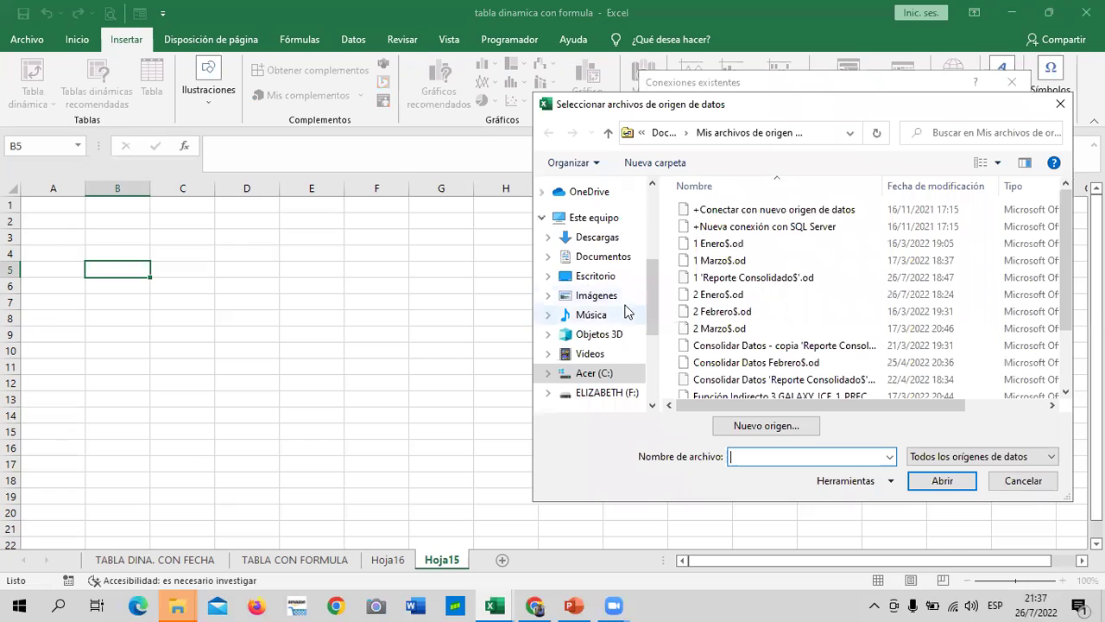
scroll(648, 272, up, 1)
drag(647, 272, 652, 189)
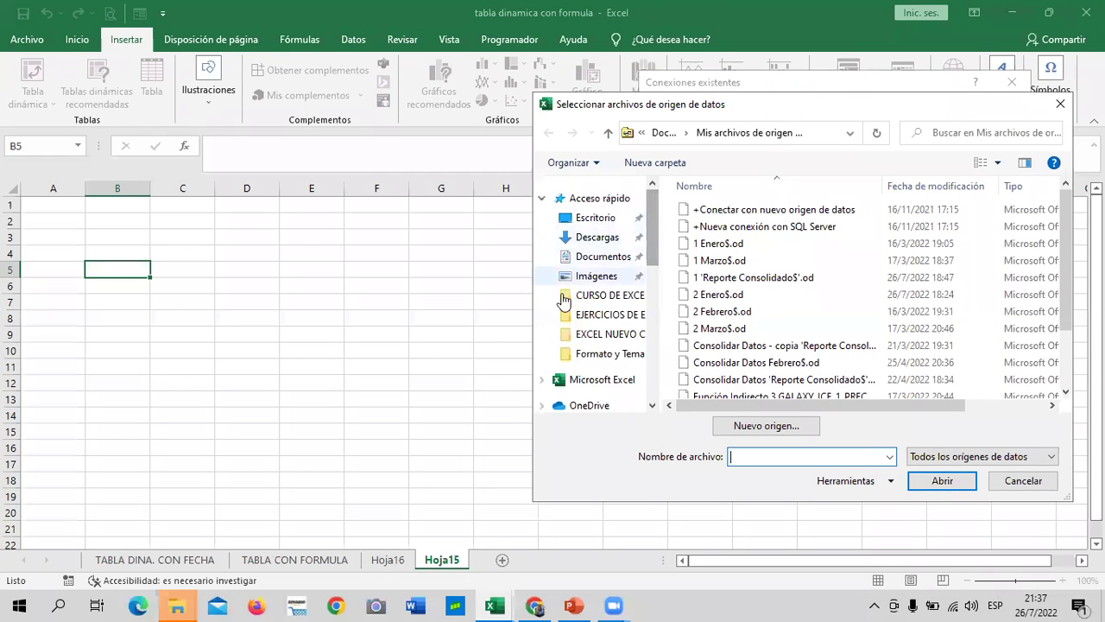
click(602, 222)
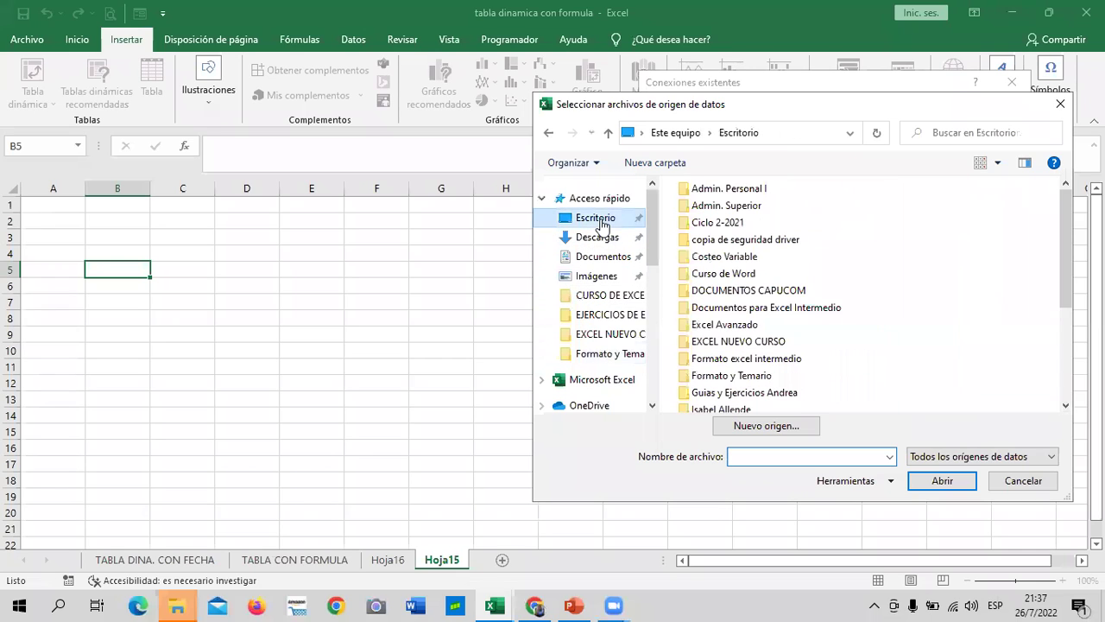
drag(1065, 243, 1060, 346)
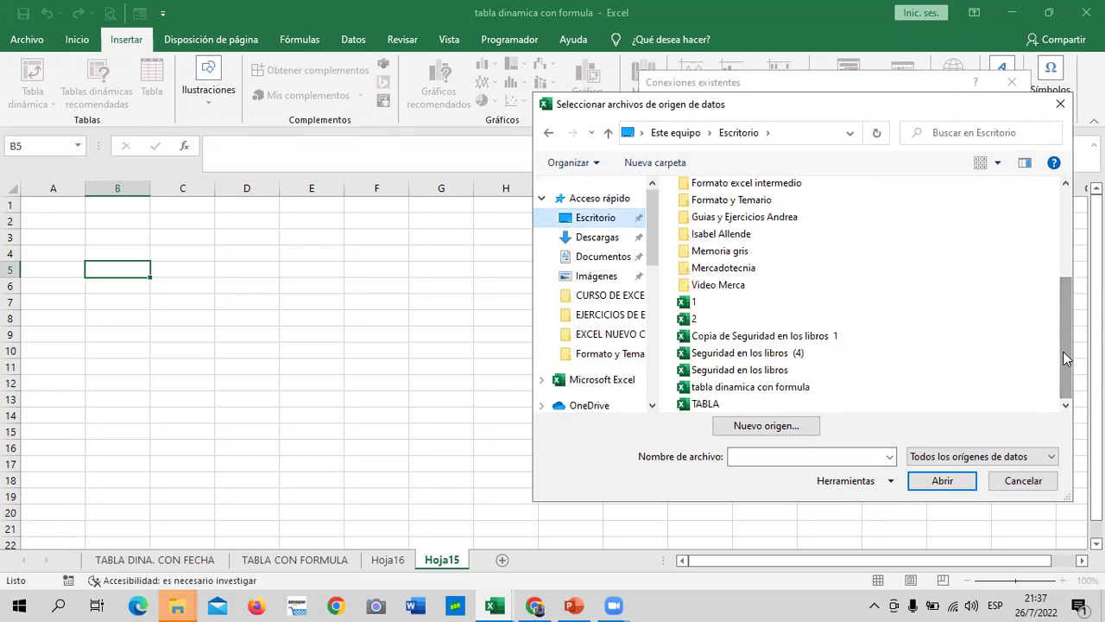
click(721, 321)
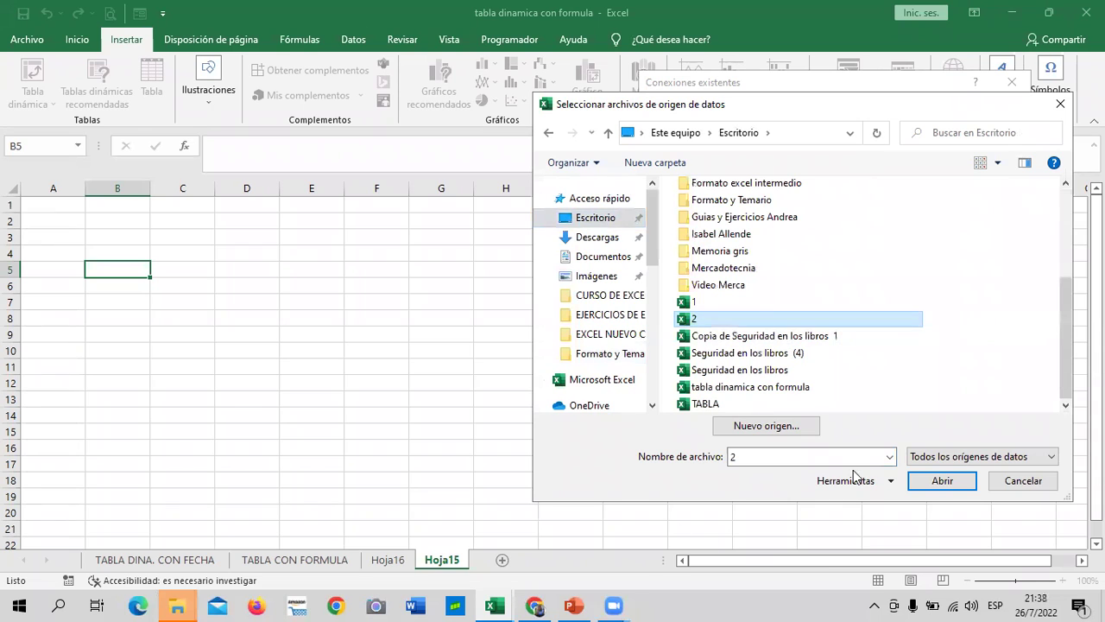
click(928, 483)
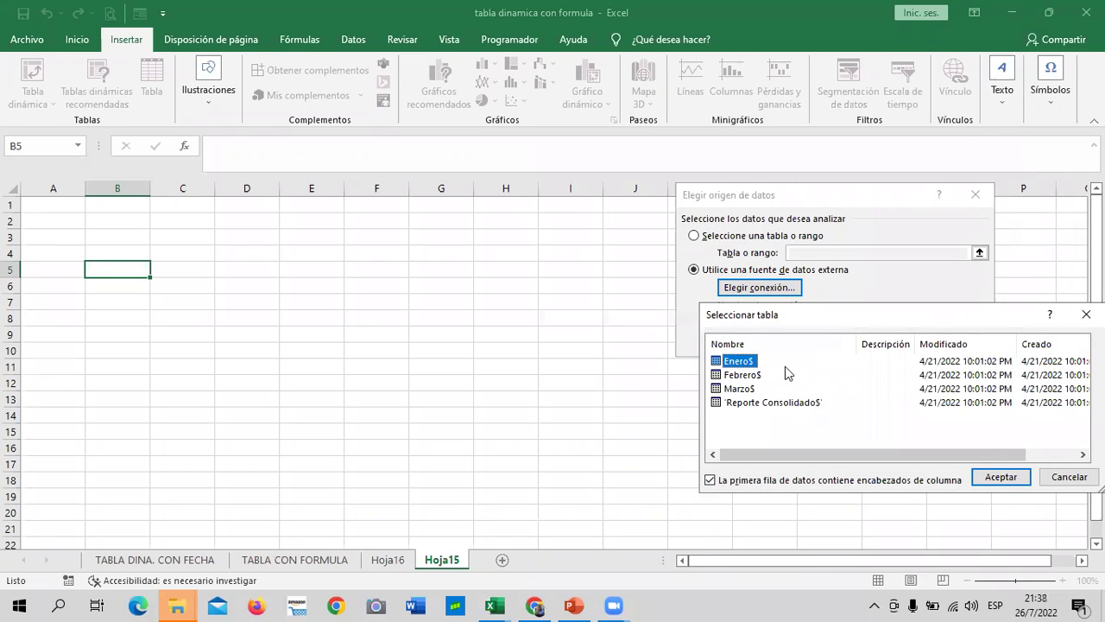
- Choose the 'Reporte Consolidado$' table and accept creating a blank pivot table
drag(847, 313, 763, 236)
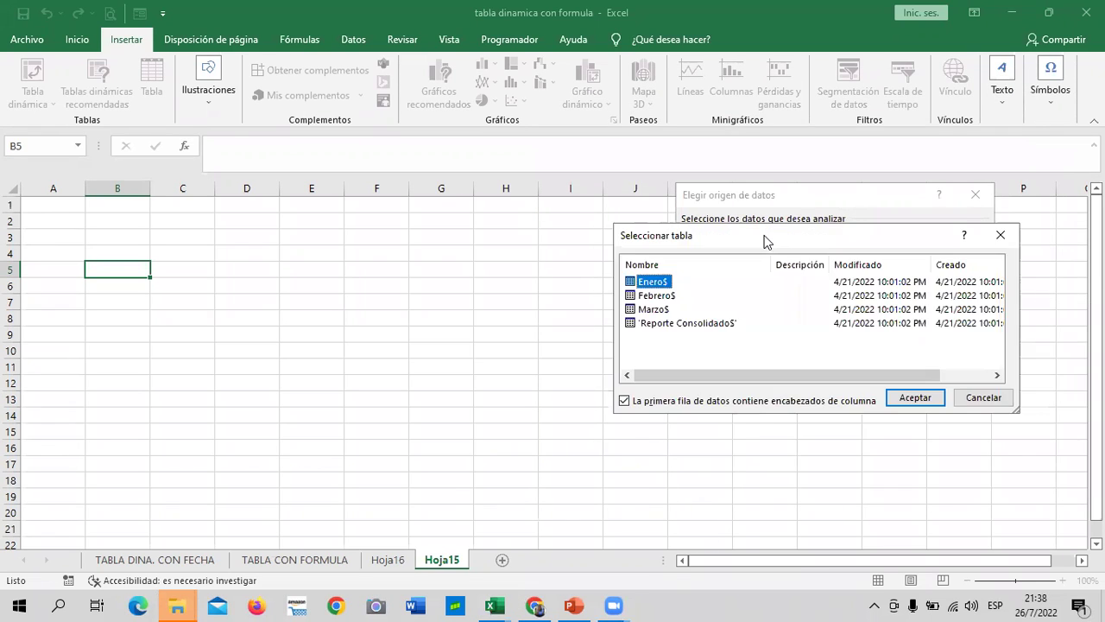
mouse_move(614, 605)
click(690, 325)
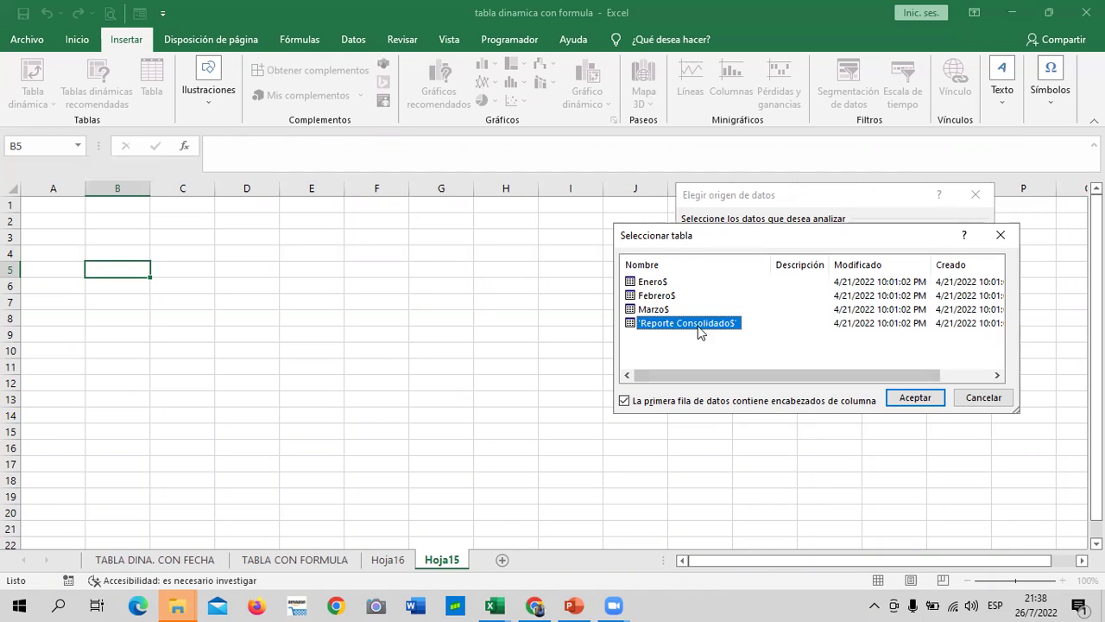
click(913, 399)
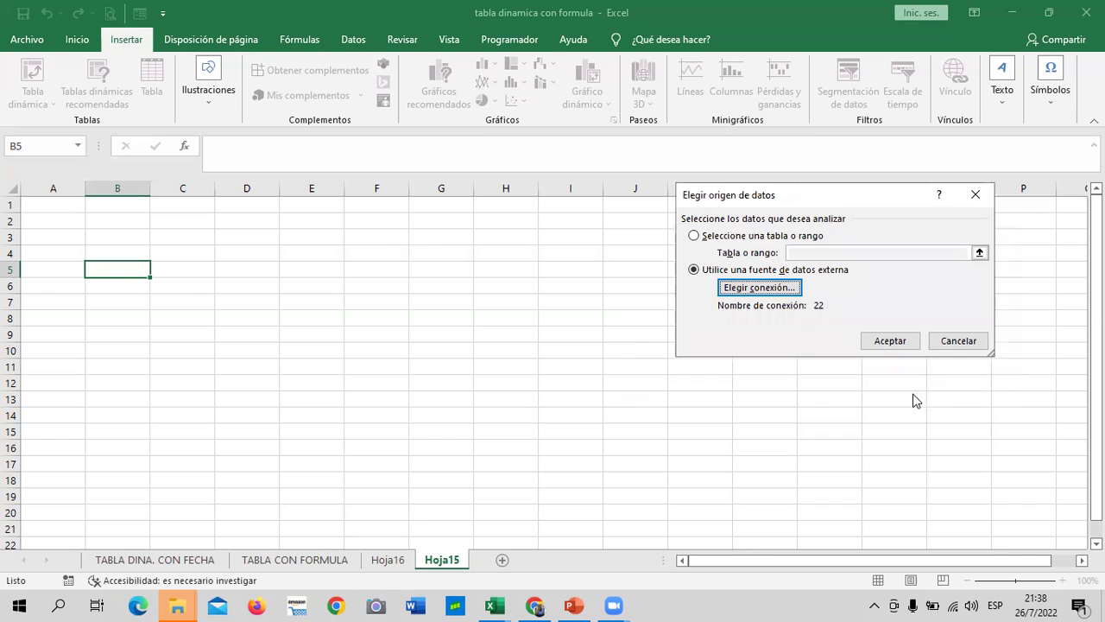
click(884, 343)
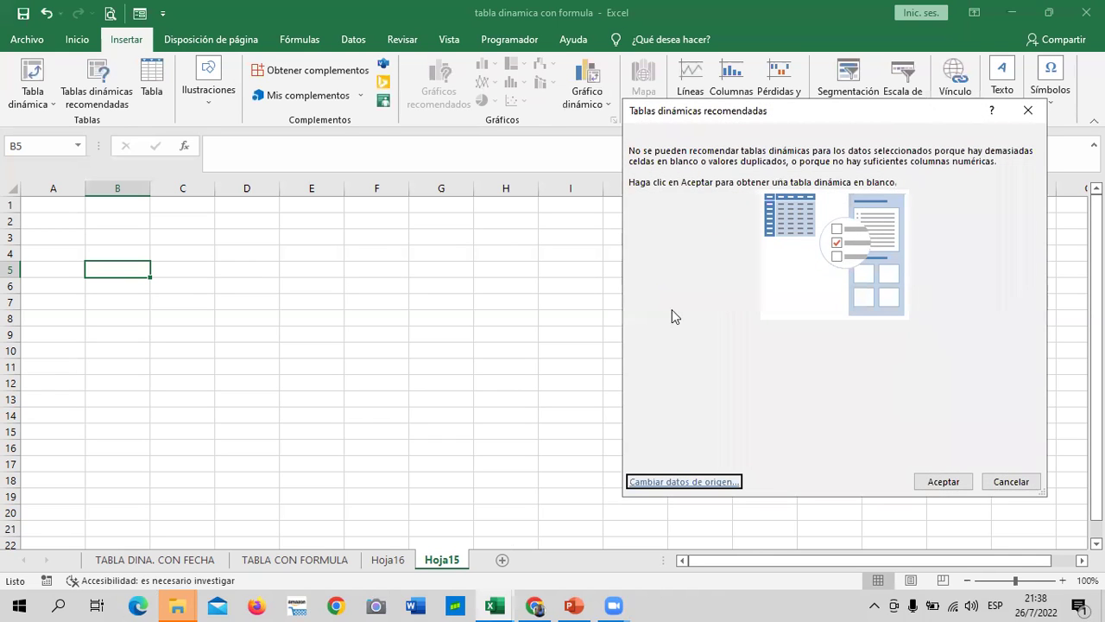
click(945, 481)
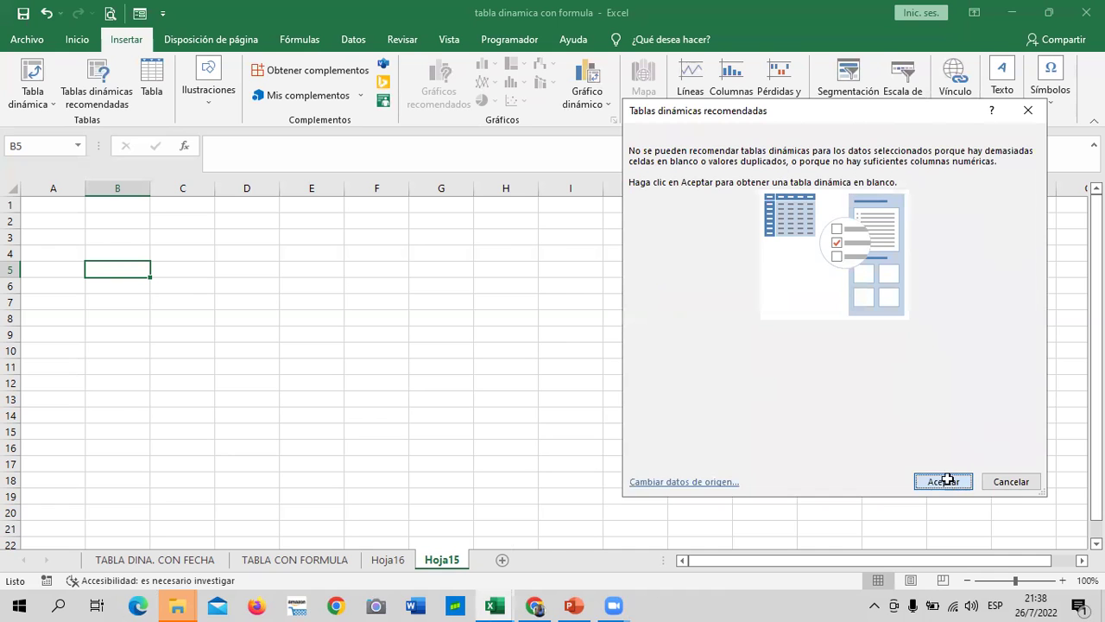
- Put Ventas Trimestrales 2019 in Filas as row labels, after briefly adding and removing F2
click(190, 240)
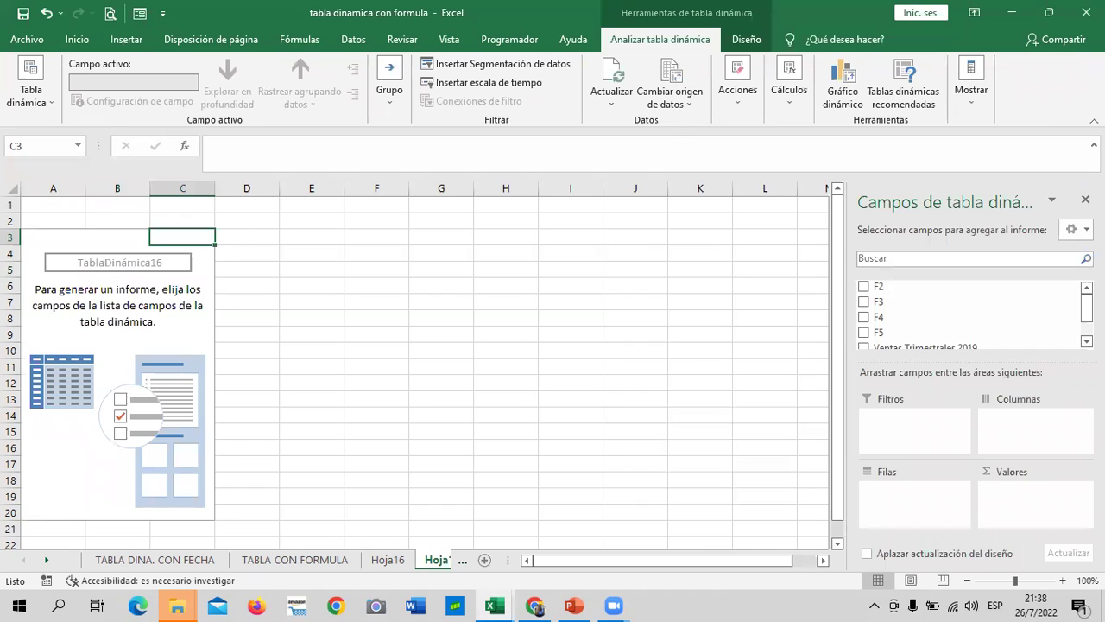
scroll(967, 320, down, 1)
scroll(968, 320, up, 1)
click(863, 287)
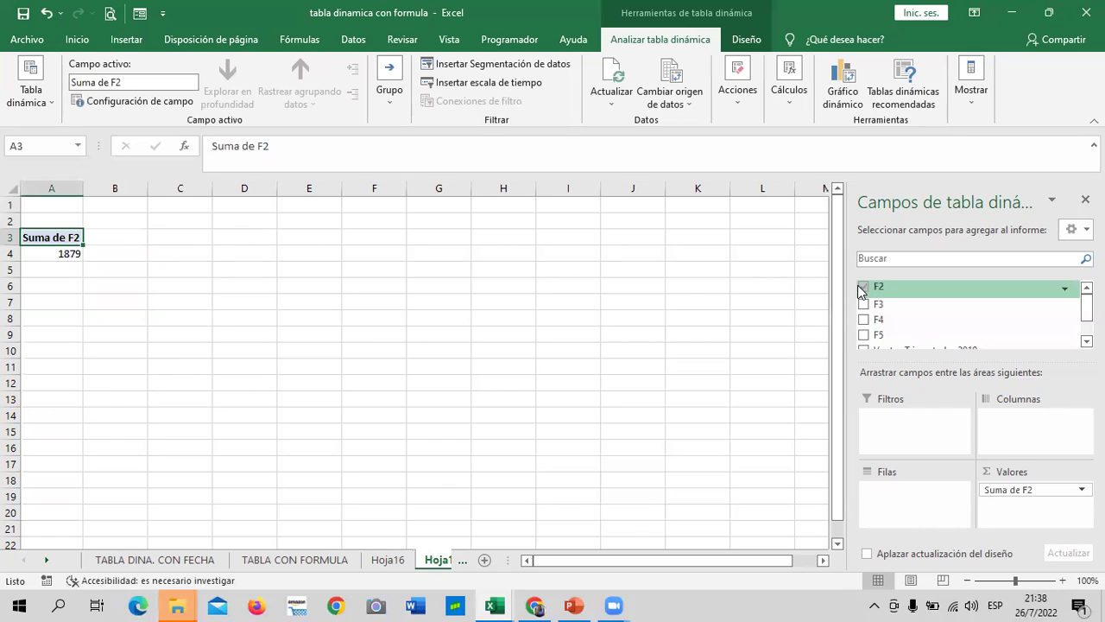
click(863, 287)
scroll(950, 324, down, 1)
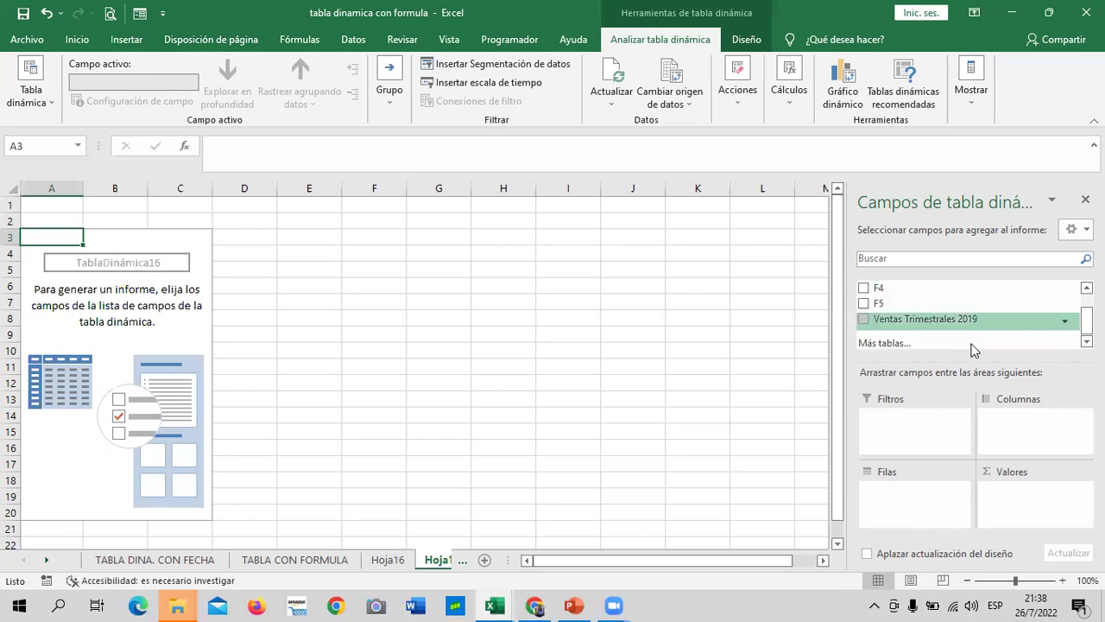
click(863, 319)
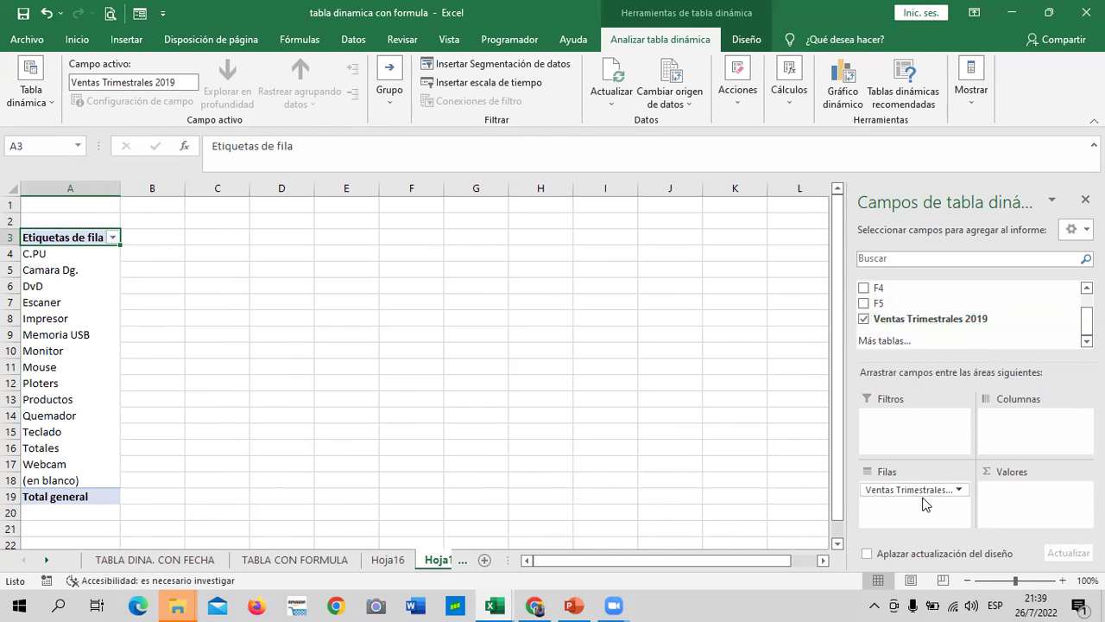
- Rename the Ventas Trimestrales 2019 row field to PRODUCTOS in its field settings
click(919, 490)
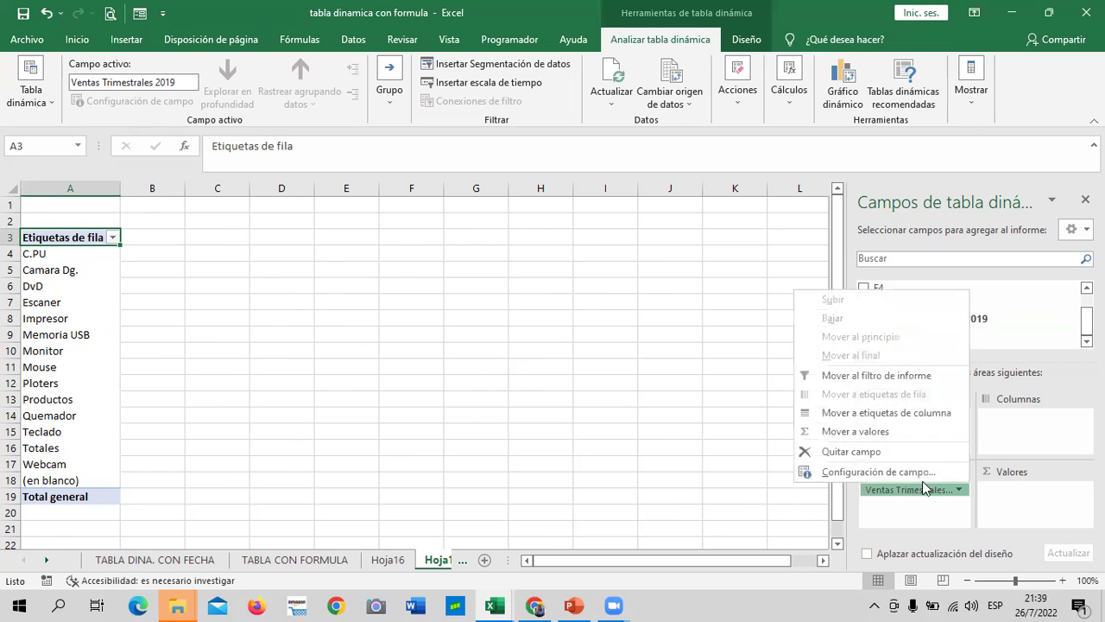
click(861, 473)
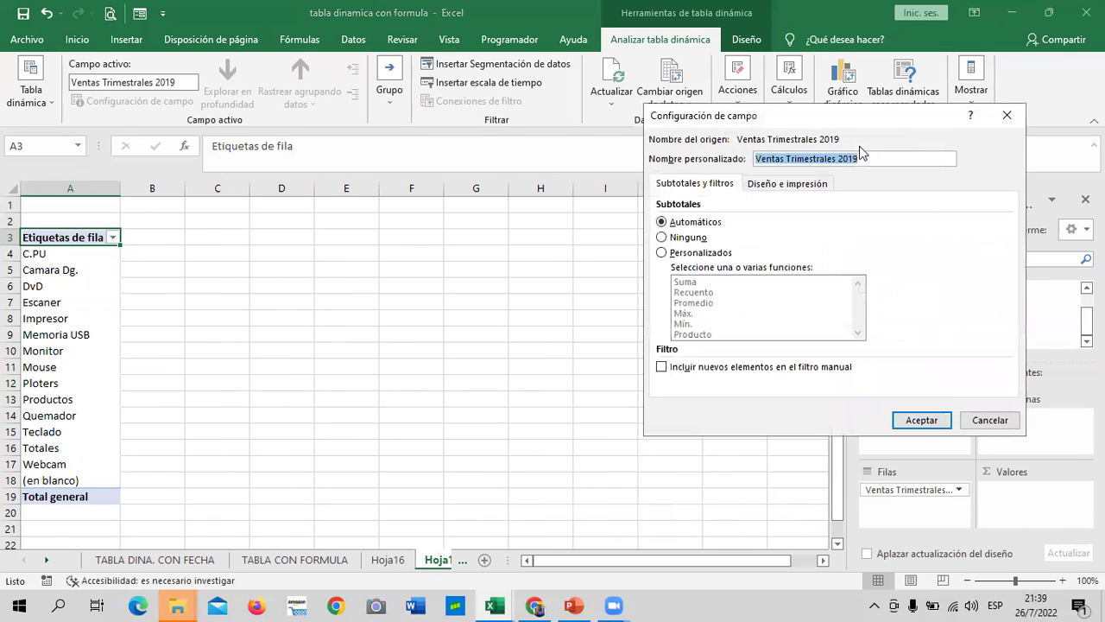
key(BackSpace)
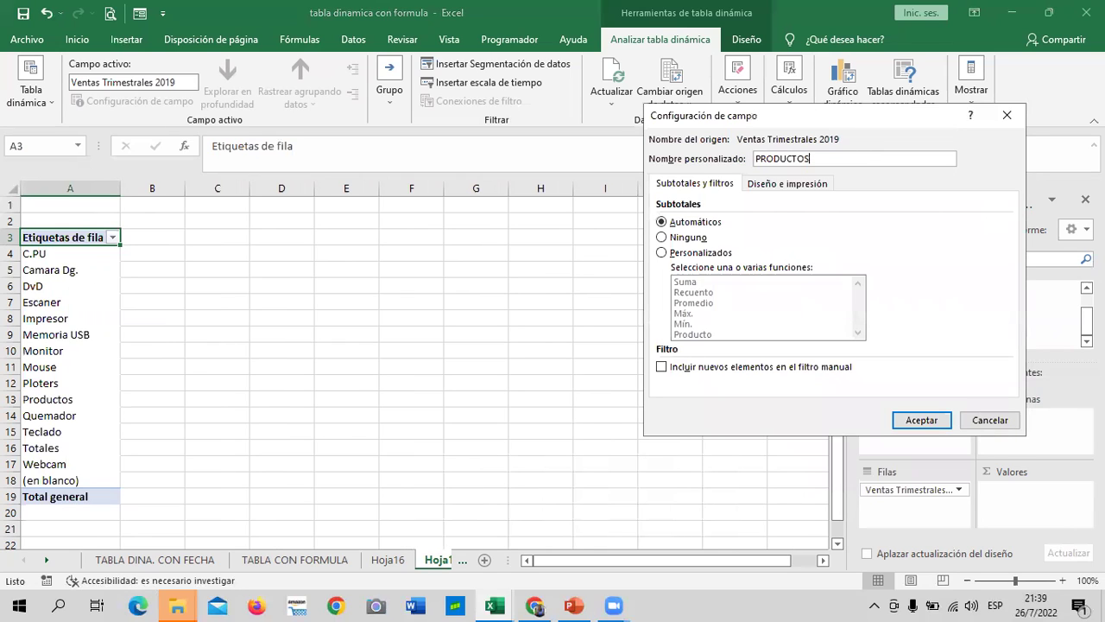
text(PRODUCTOS)
click(942, 423)
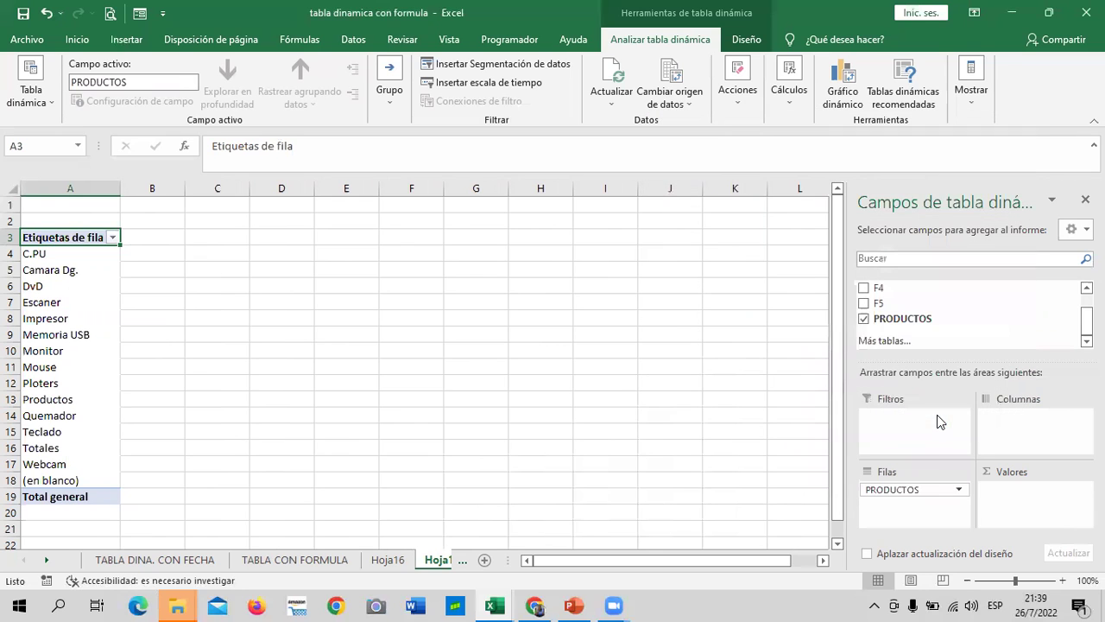
click(291, 334)
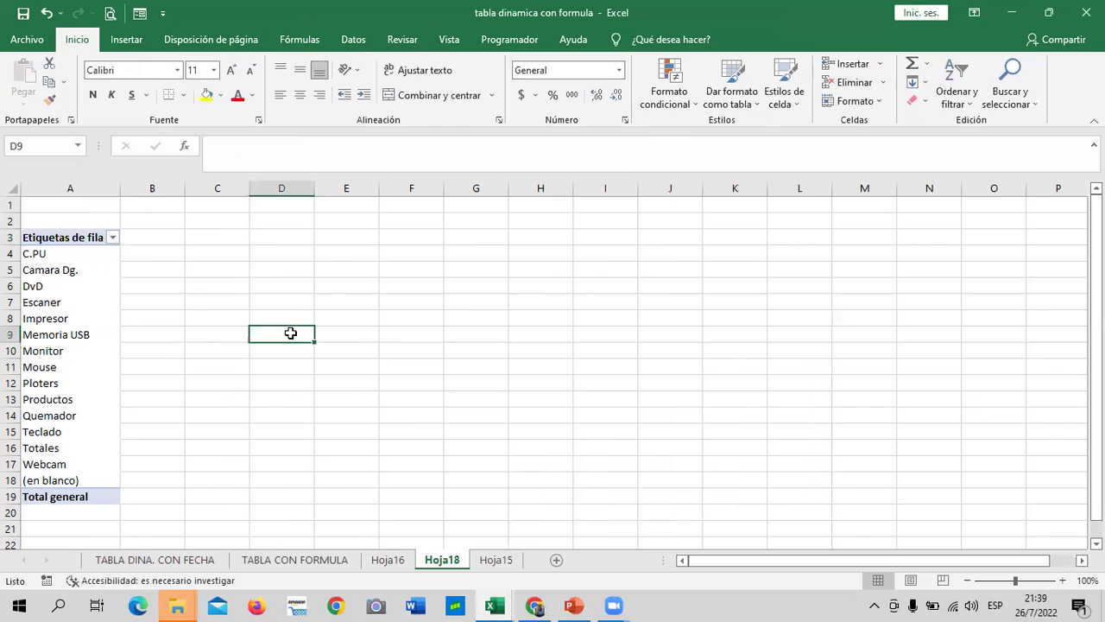
- Inspect the pivot's row labels header and the Productos item
click(78, 297)
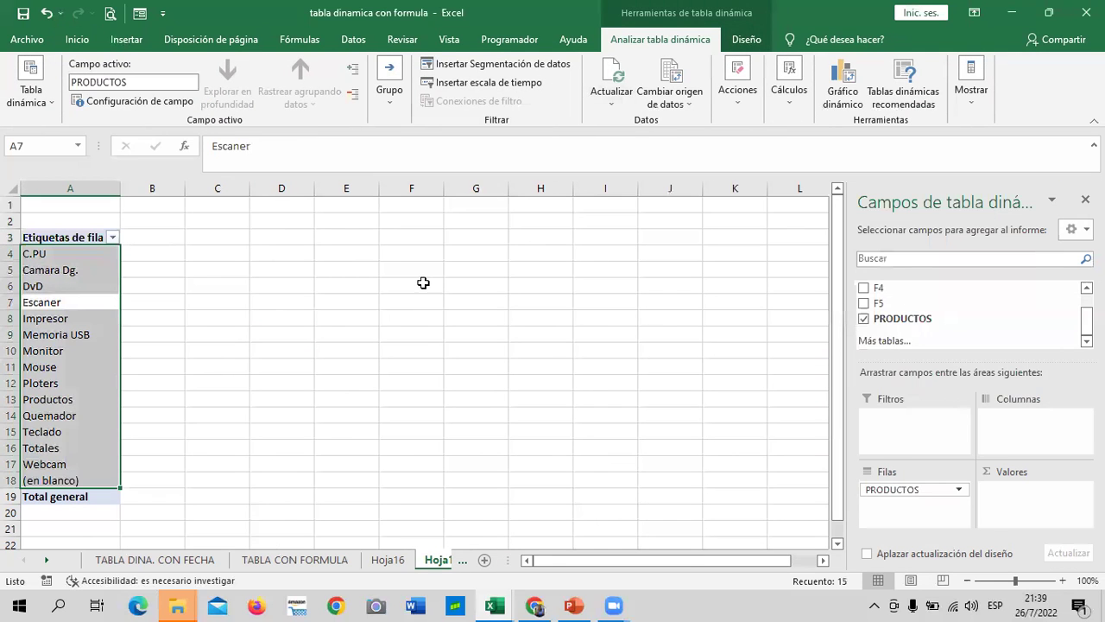
click(446, 313)
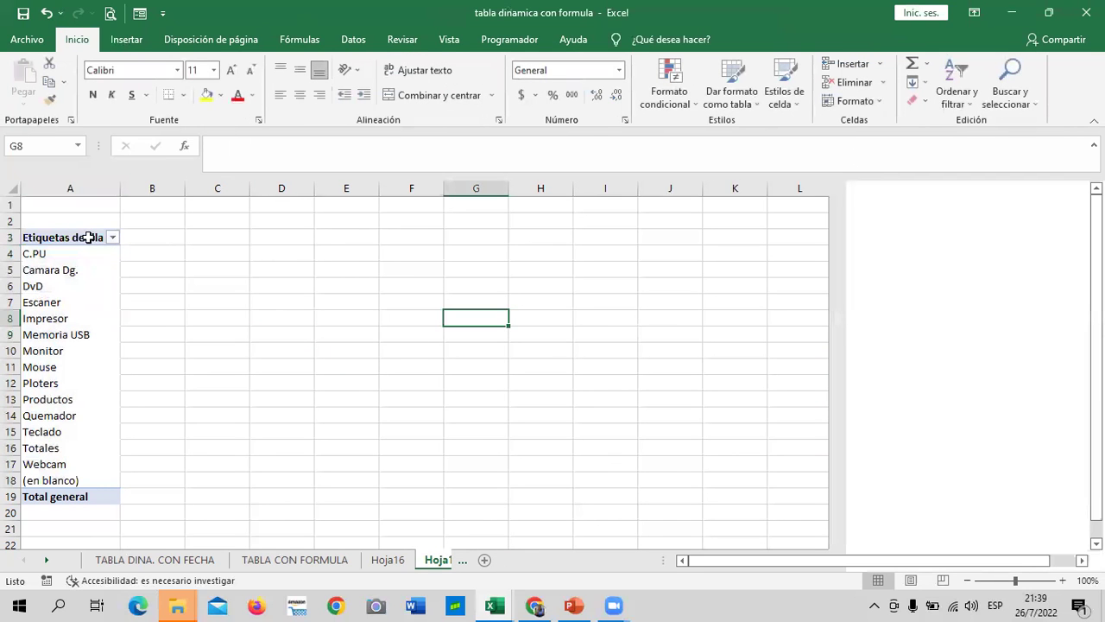
click(89, 237)
click(39, 399)
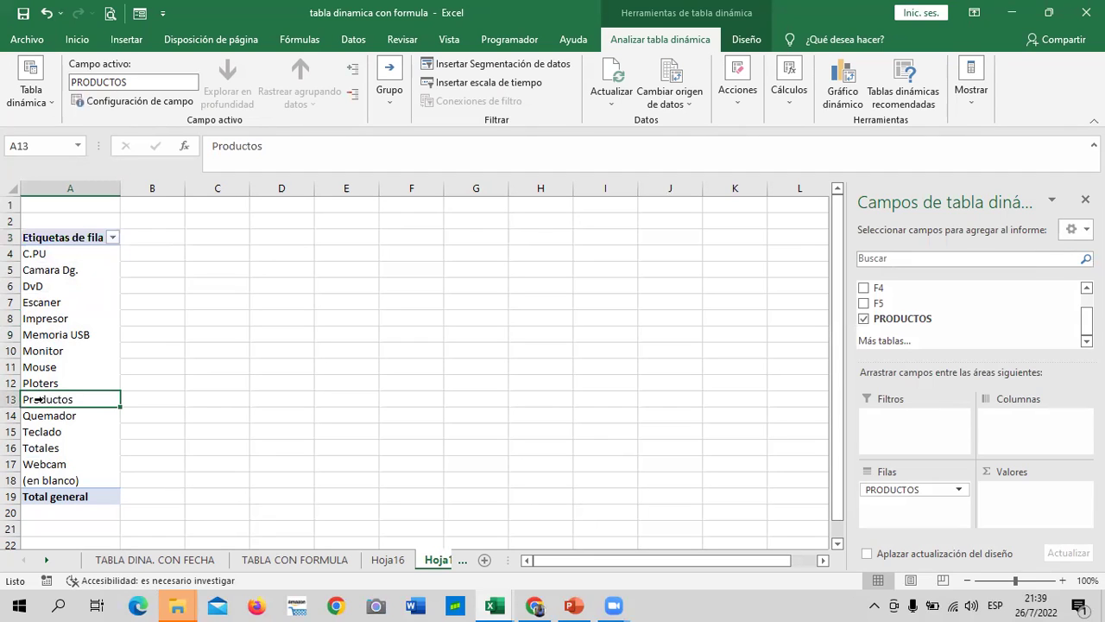
click(189, 372)
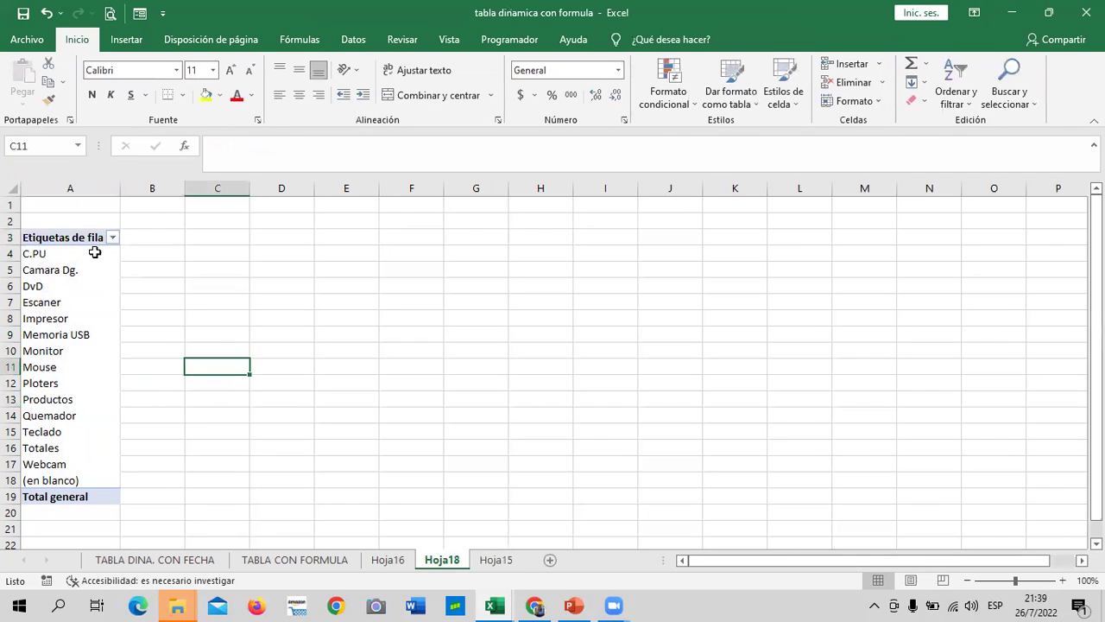
- Filter the PRODUCTOS row labels to exclude the Productos item
click(112, 238)
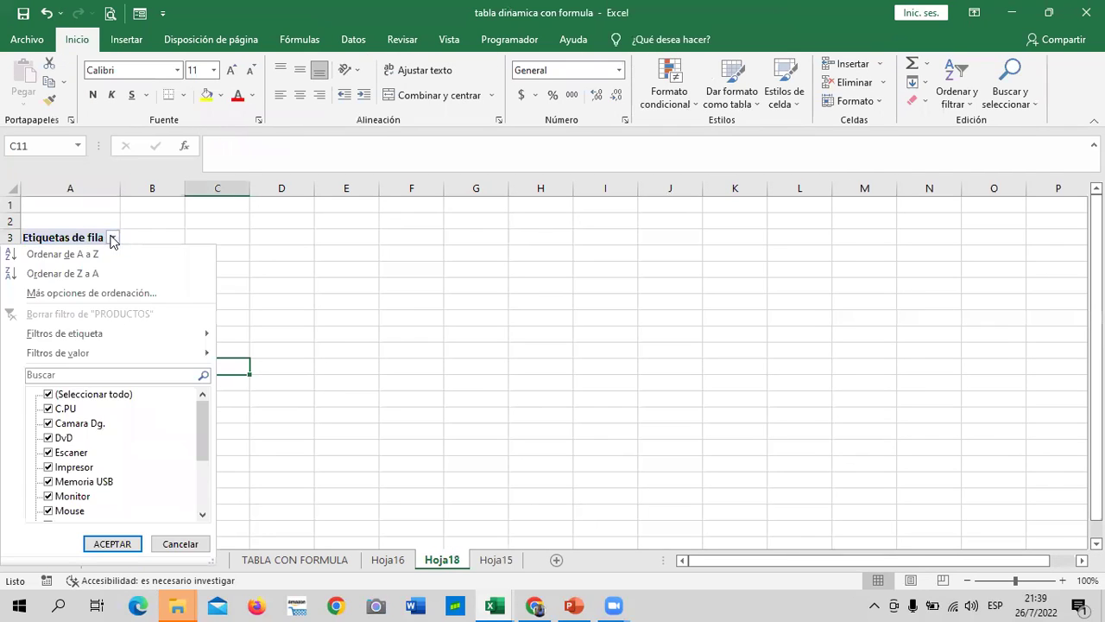
drag(200, 458, 201, 488)
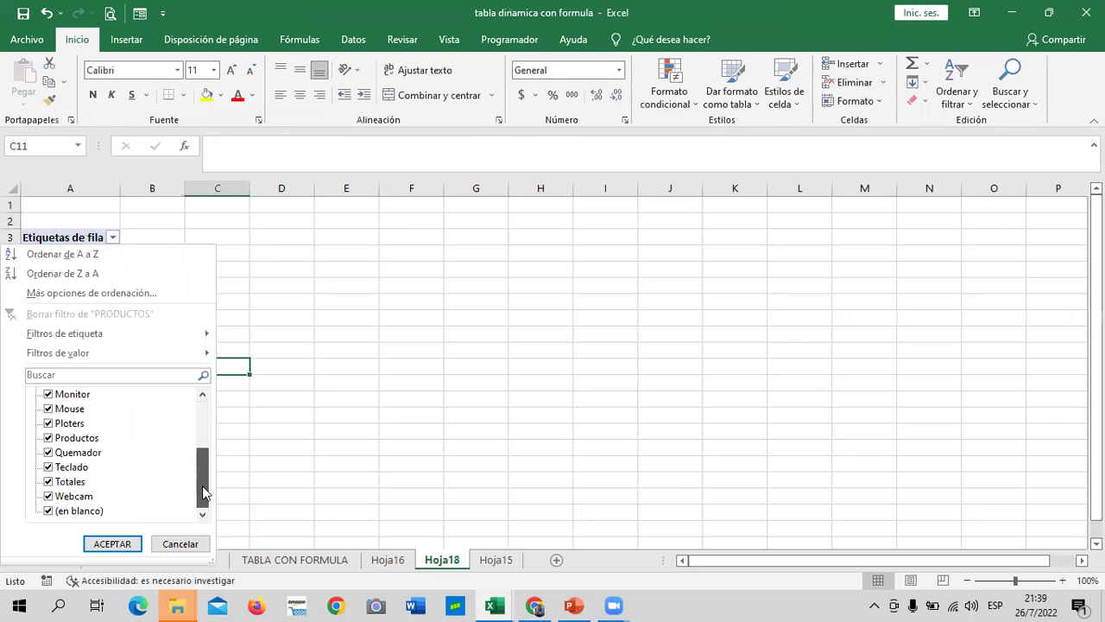
click(49, 438)
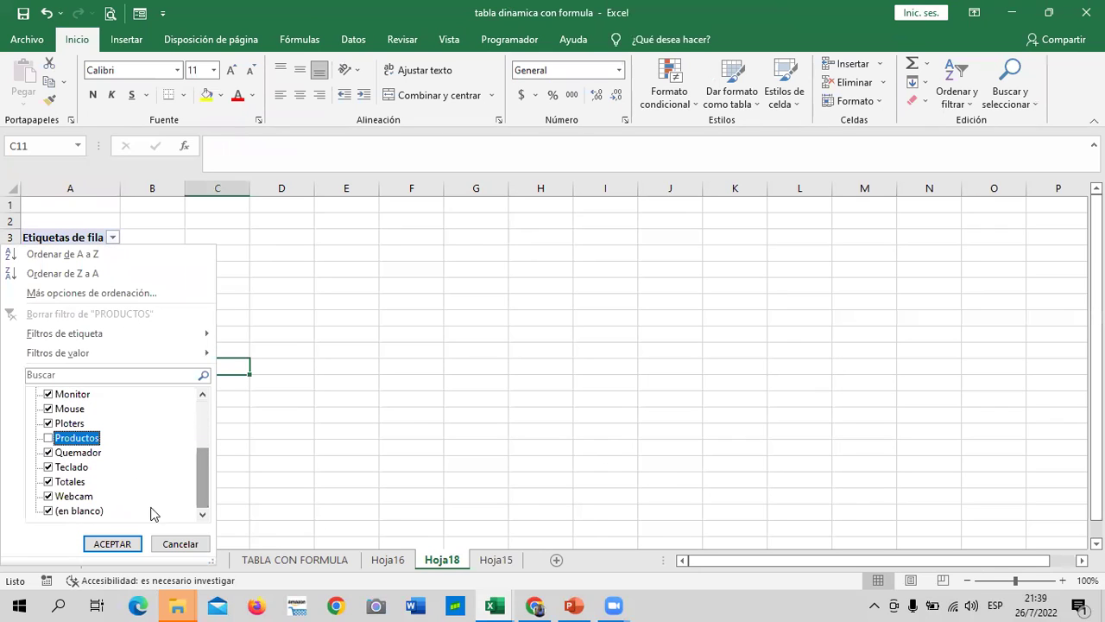
click(112, 544)
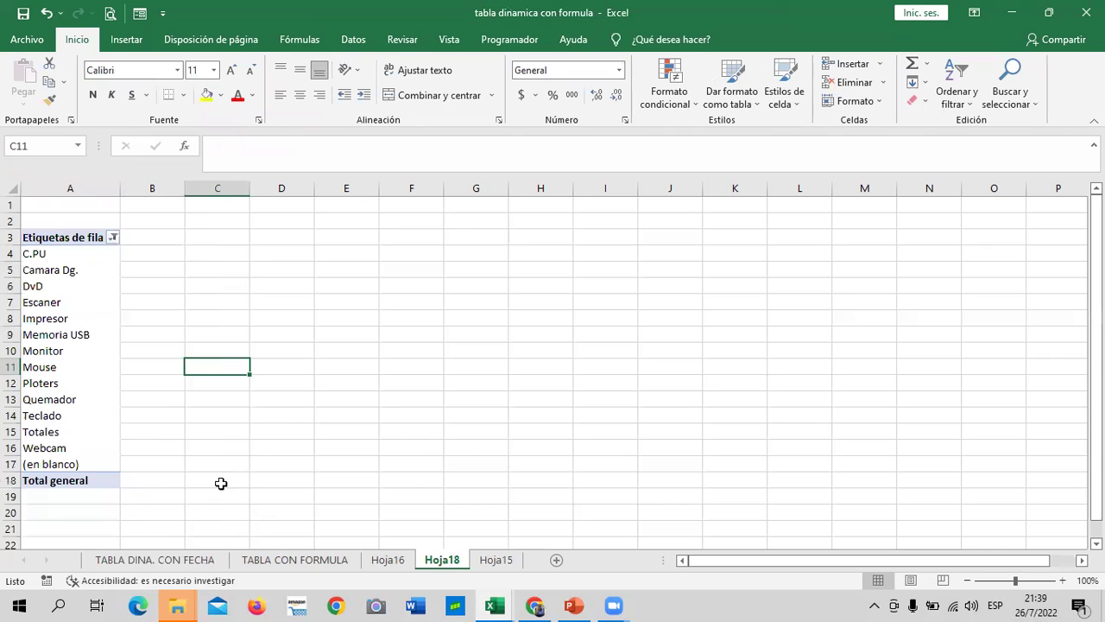
click(253, 464)
click(217, 334)
drag(130, 269, 76, 270)
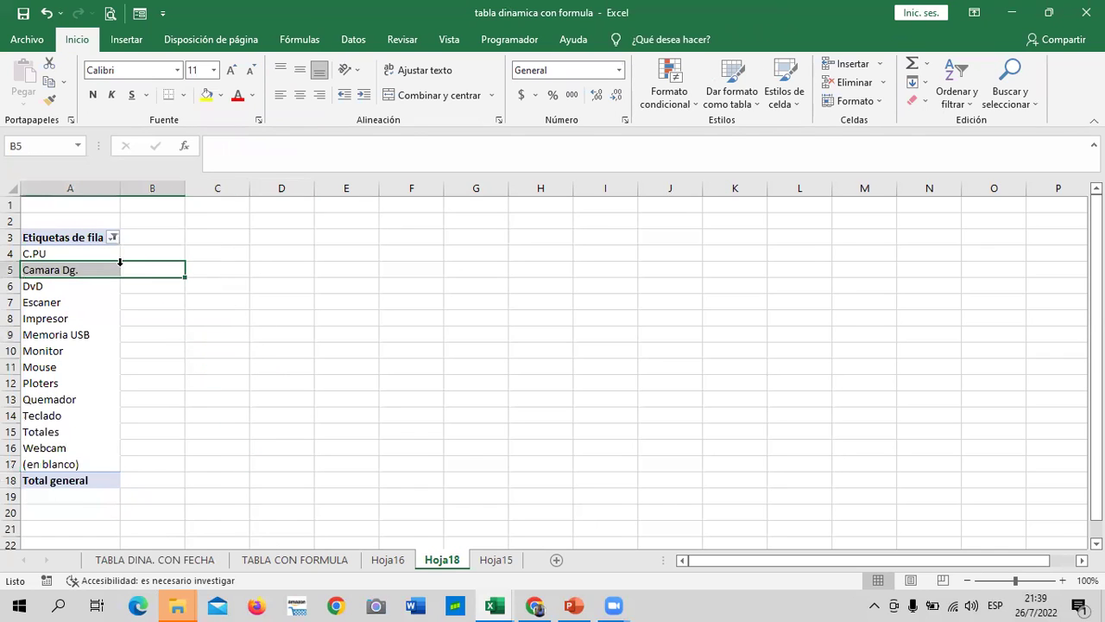
click(78, 244)
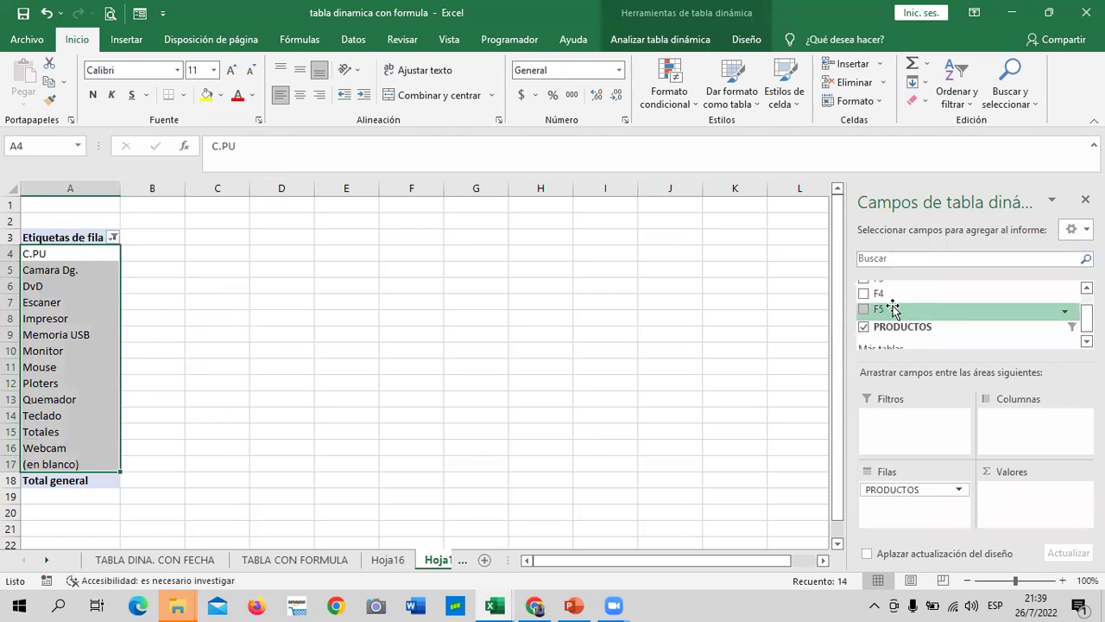
- Try adding Suma de F5 and Suma de F4 as values, removing each again
click(865, 309)
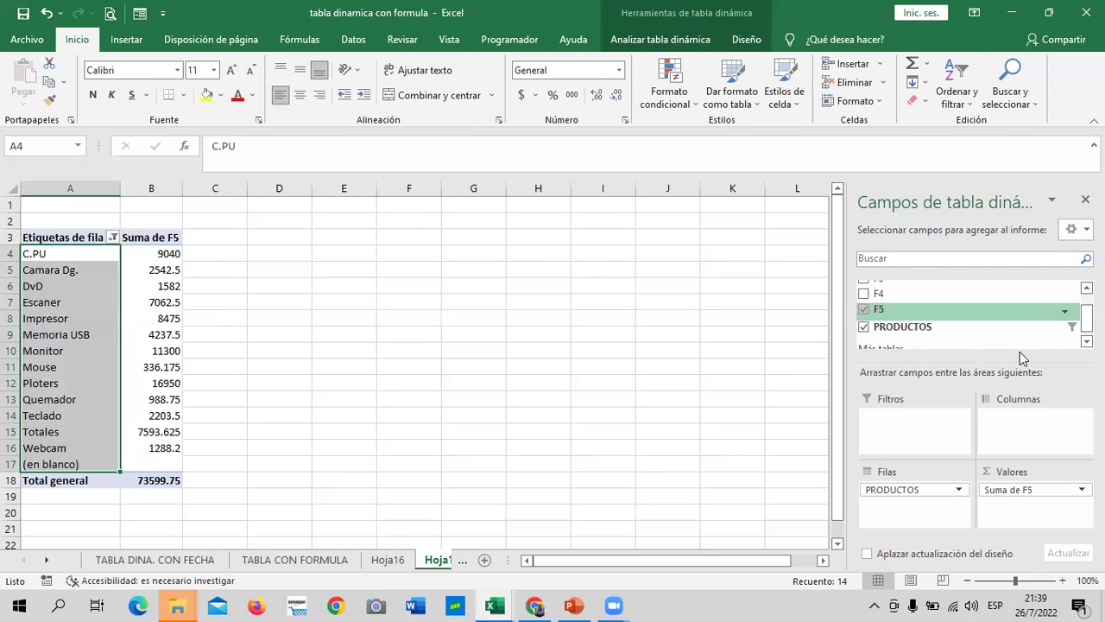
click(1037, 490)
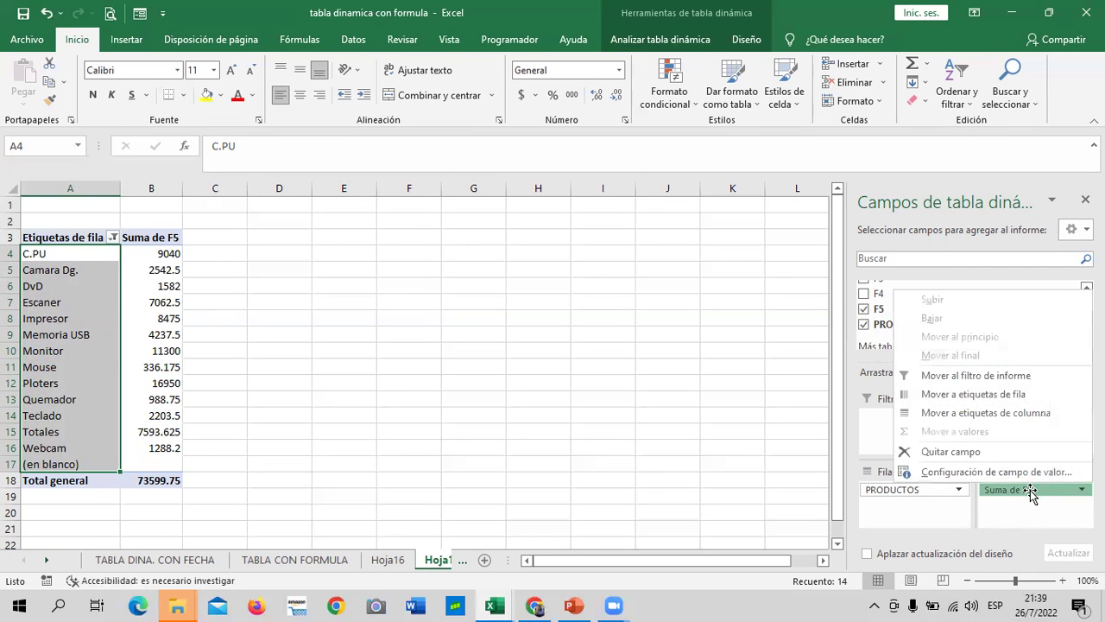
click(955, 452)
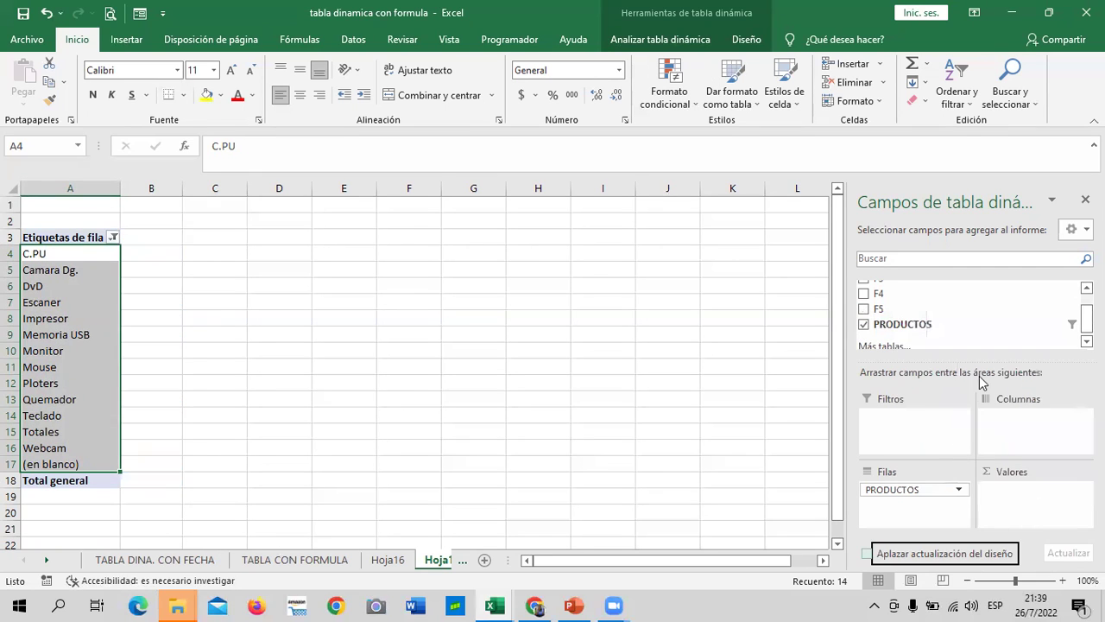
click(864, 294)
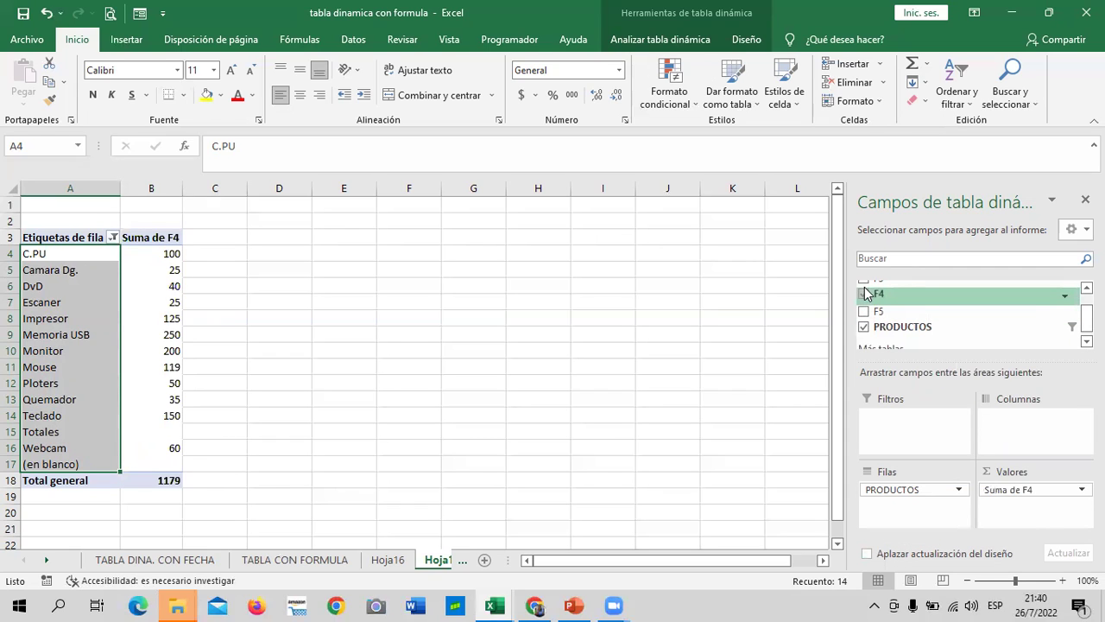
click(1016, 489)
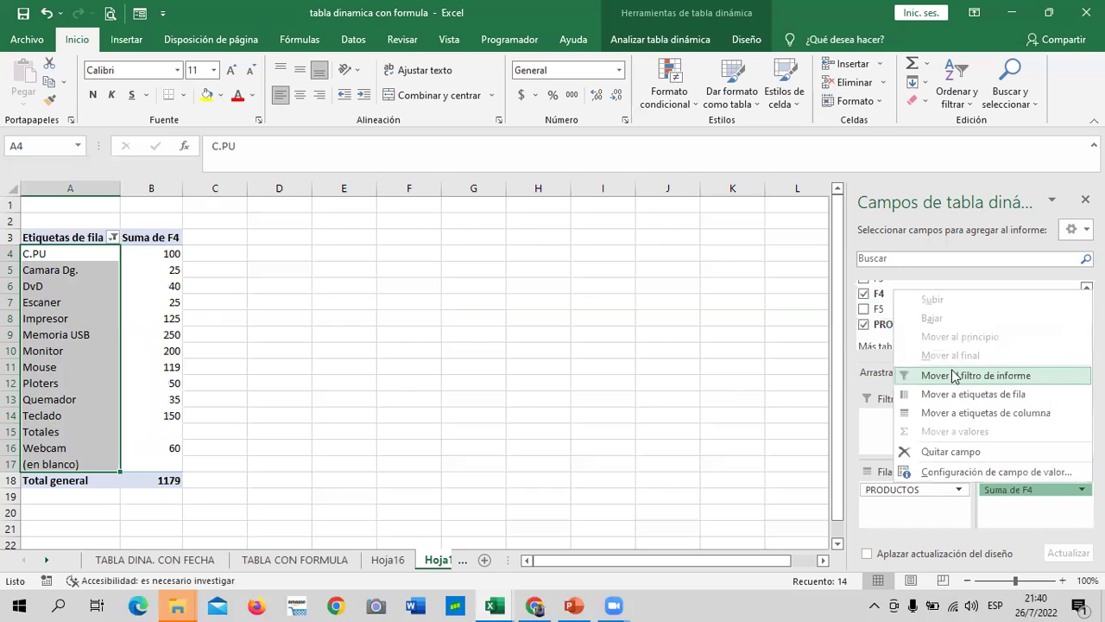
click(758, 382)
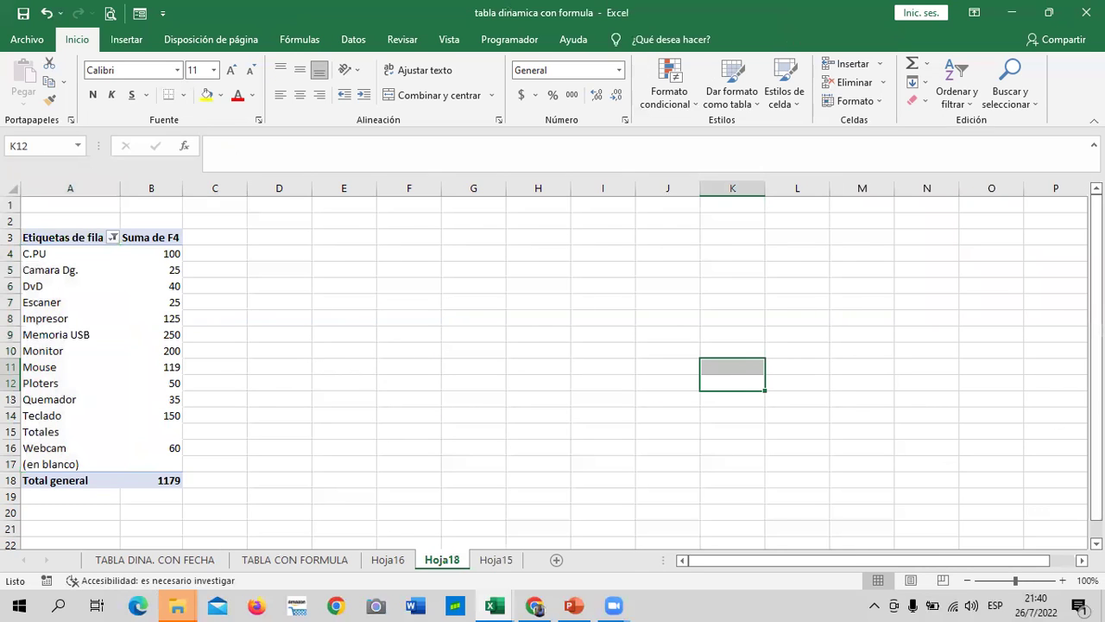
click(69, 318)
drag(1054, 487, 938, 308)
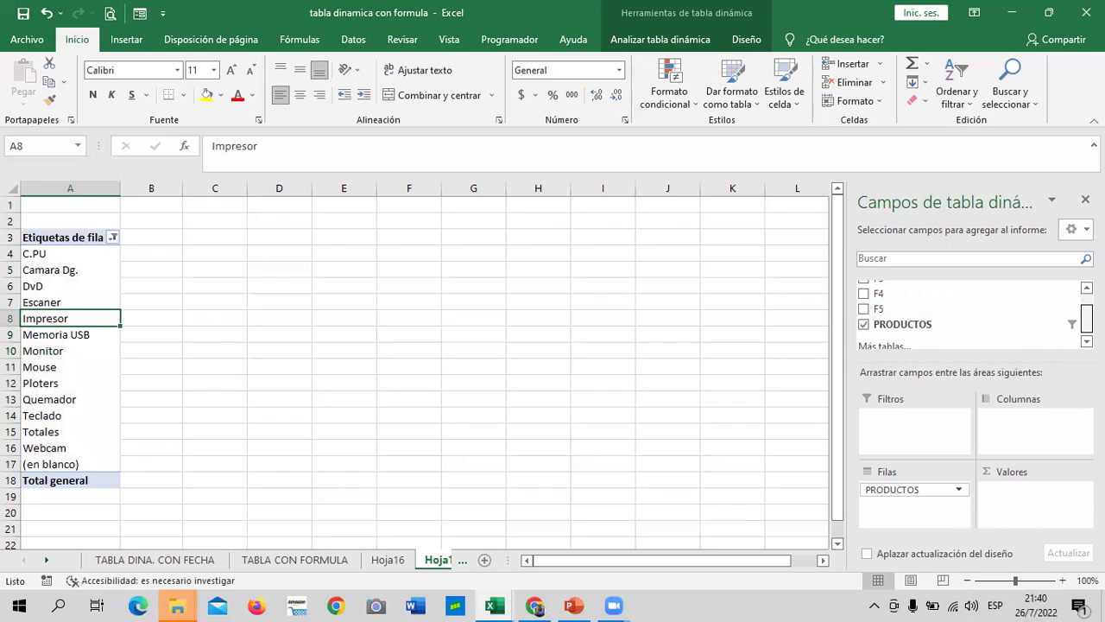
drag(1086, 320, 1086, 301)
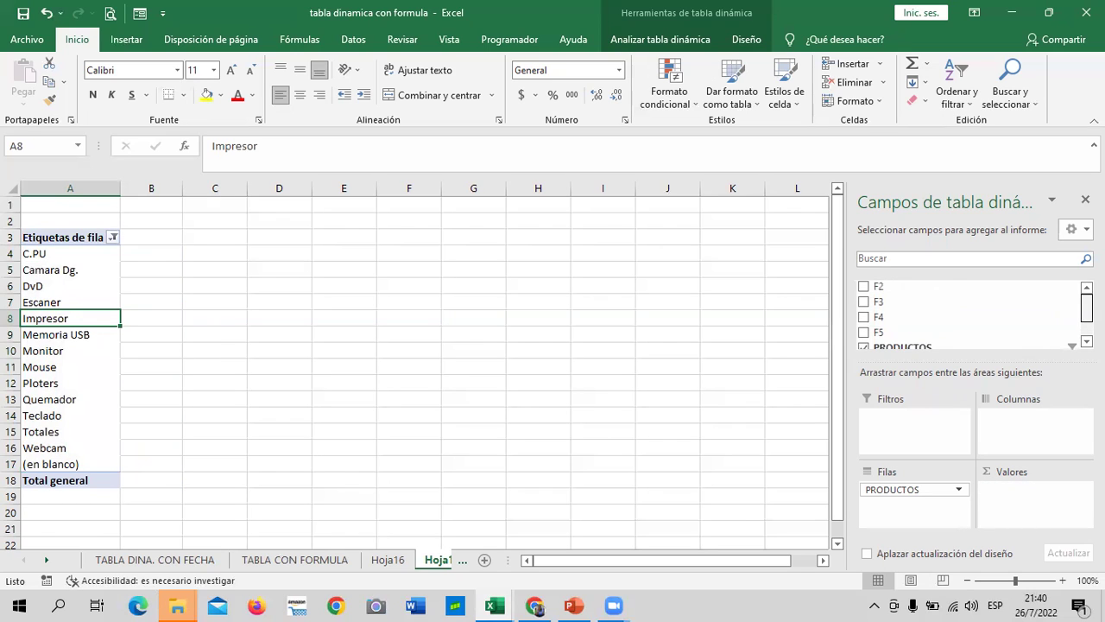
- Try F3, then keep Suma de F2 as the pivot's value, totaling 1879
click(864, 302)
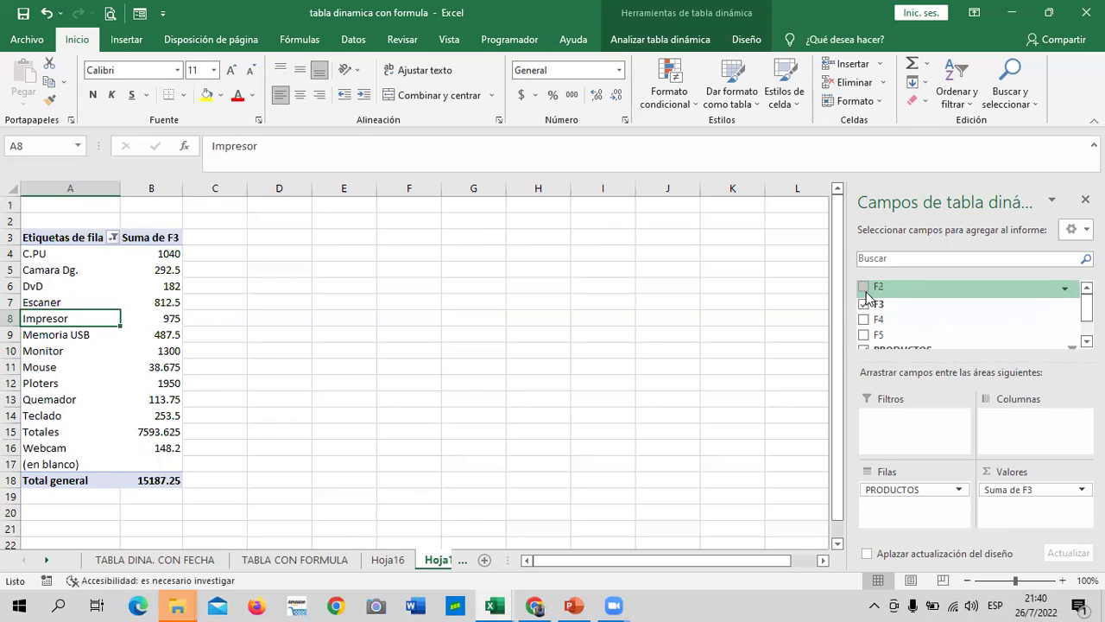
click(864, 301)
click(865, 287)
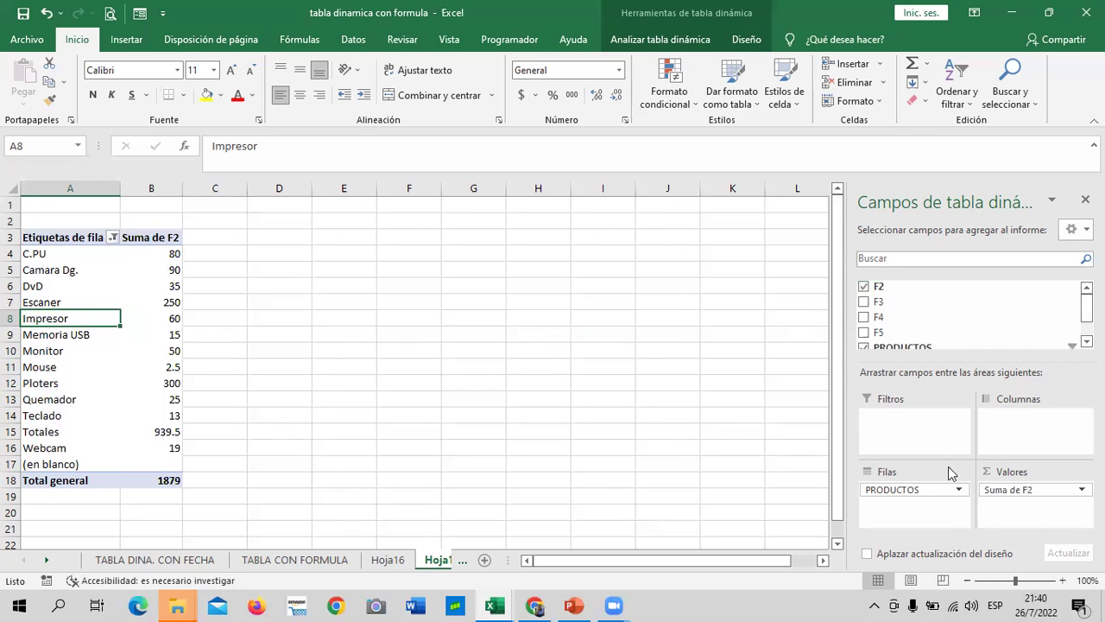
click(1032, 489)
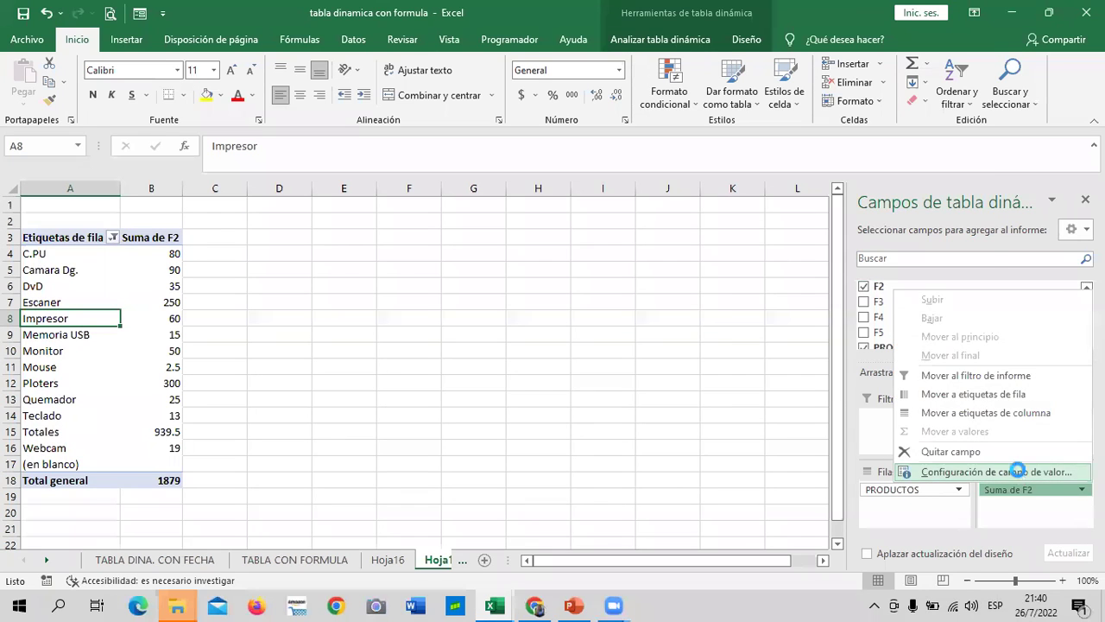
- Rename the Suma de F2 value to PRECIOS, then remove that field from the pivot
click(1018, 469)
text(PRECIOS)
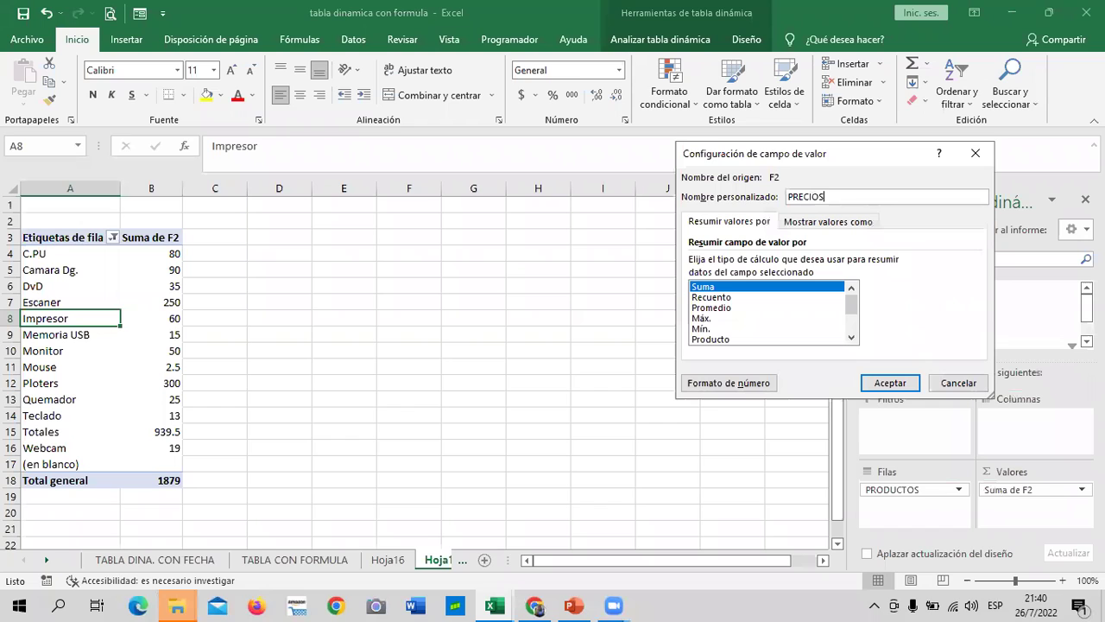
click(889, 383)
click(534, 347)
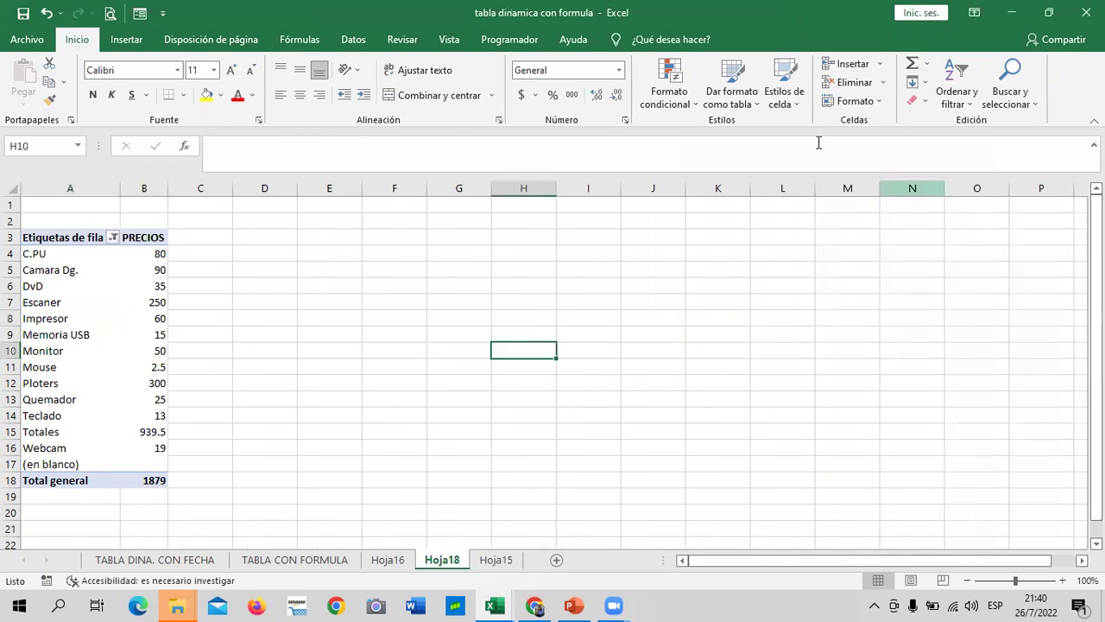
click(147, 270)
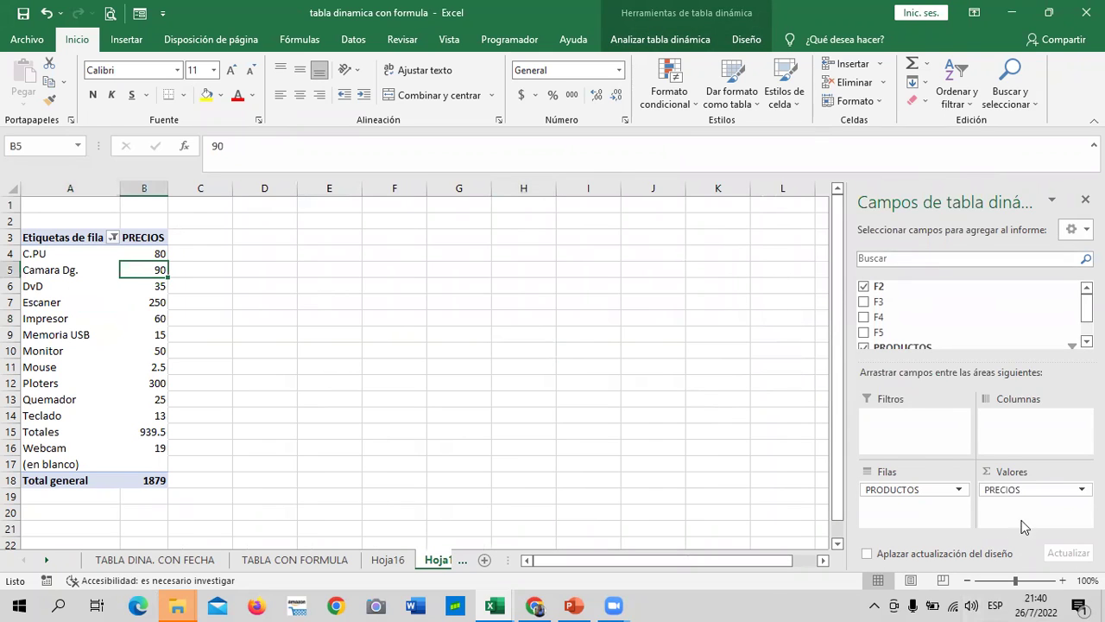
click(1029, 488)
click(942, 452)
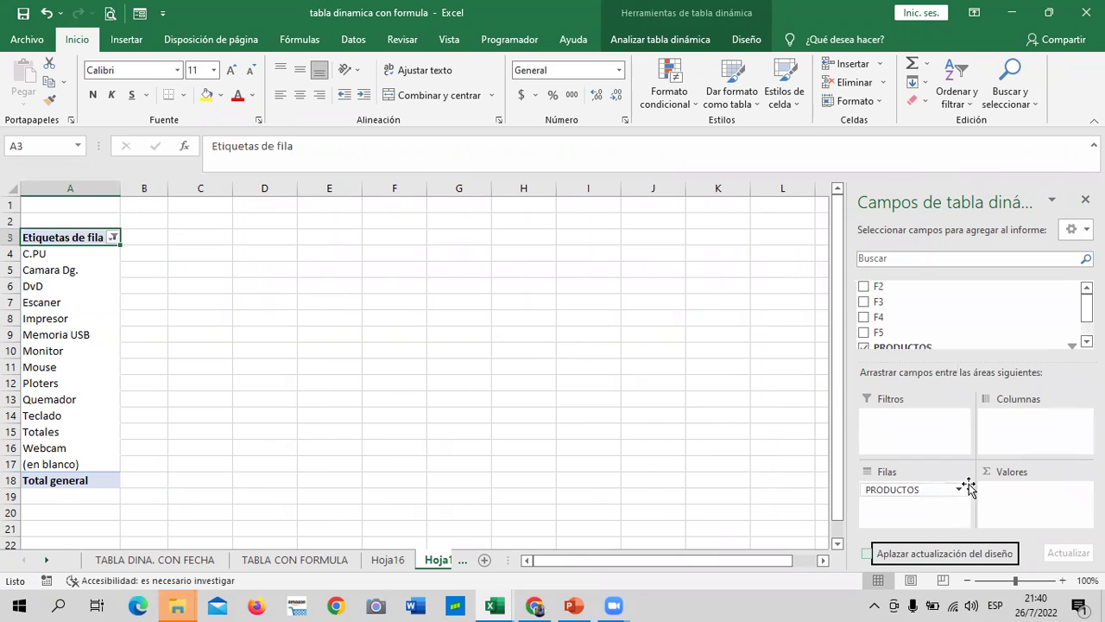
- Re-add F2 as a value named PRECIO in dollar accounting format with 0 decimals
click(864, 287)
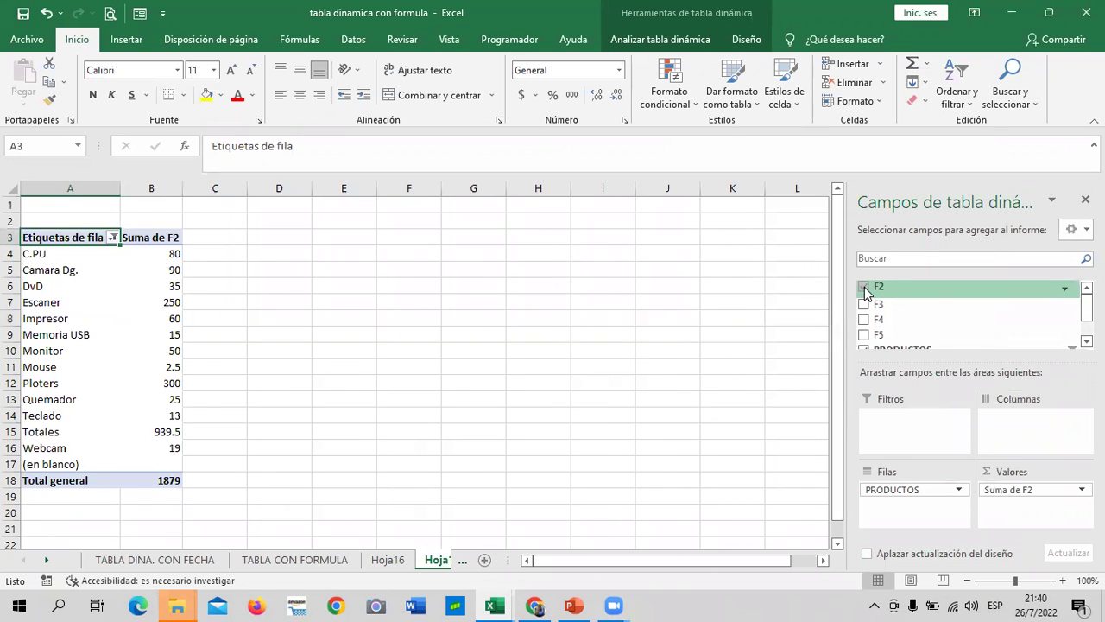
click(1027, 489)
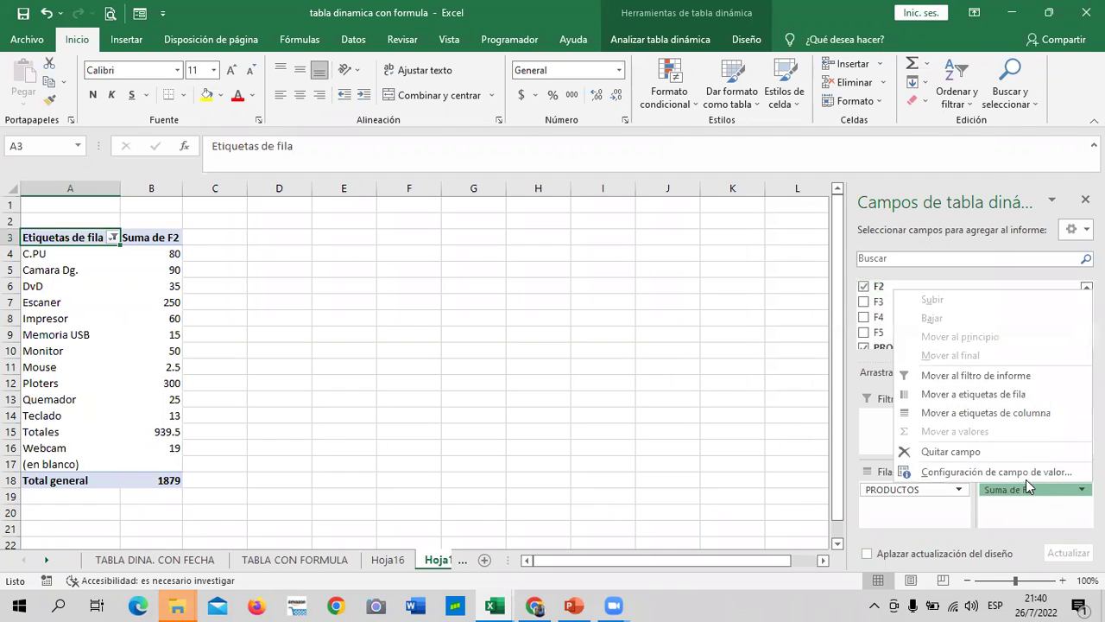
click(1004, 472)
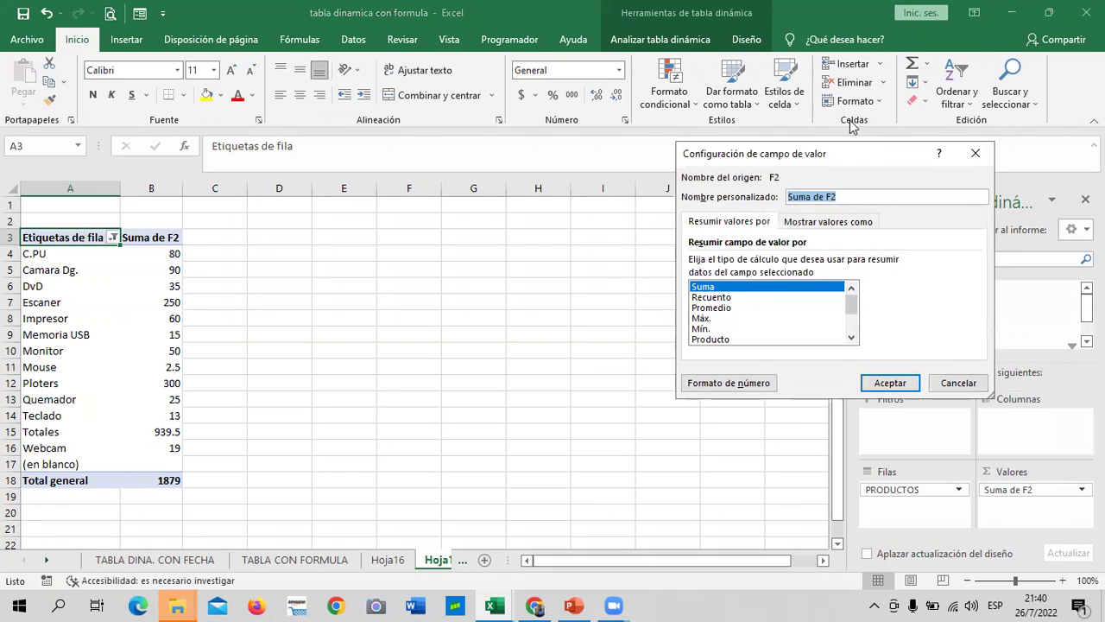
drag(860, 155, 709, 139)
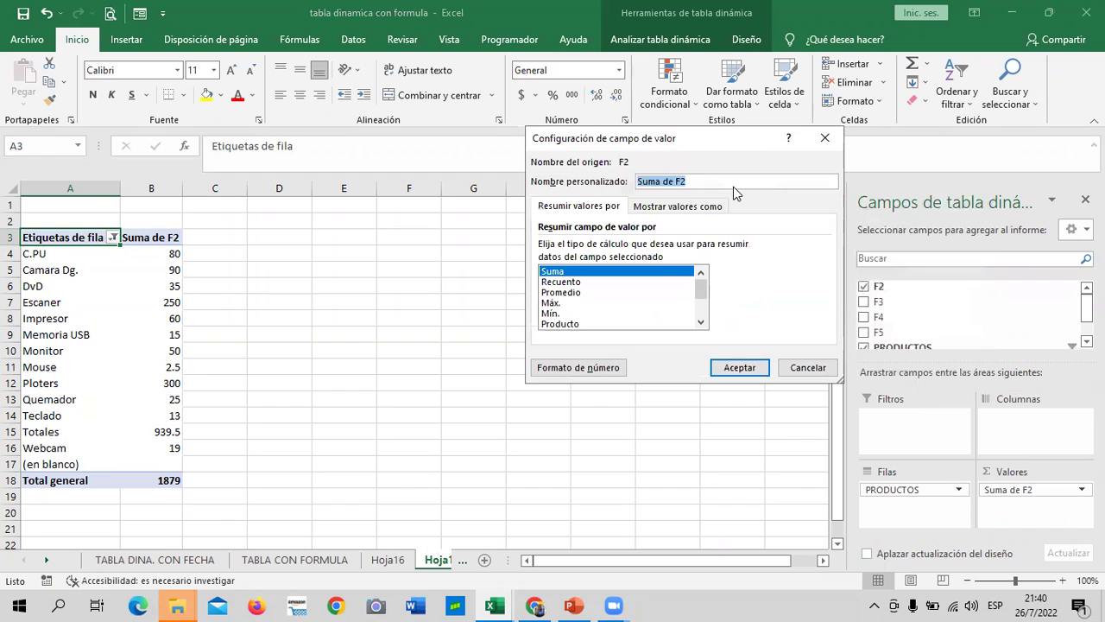
text(PRE)
click(589, 370)
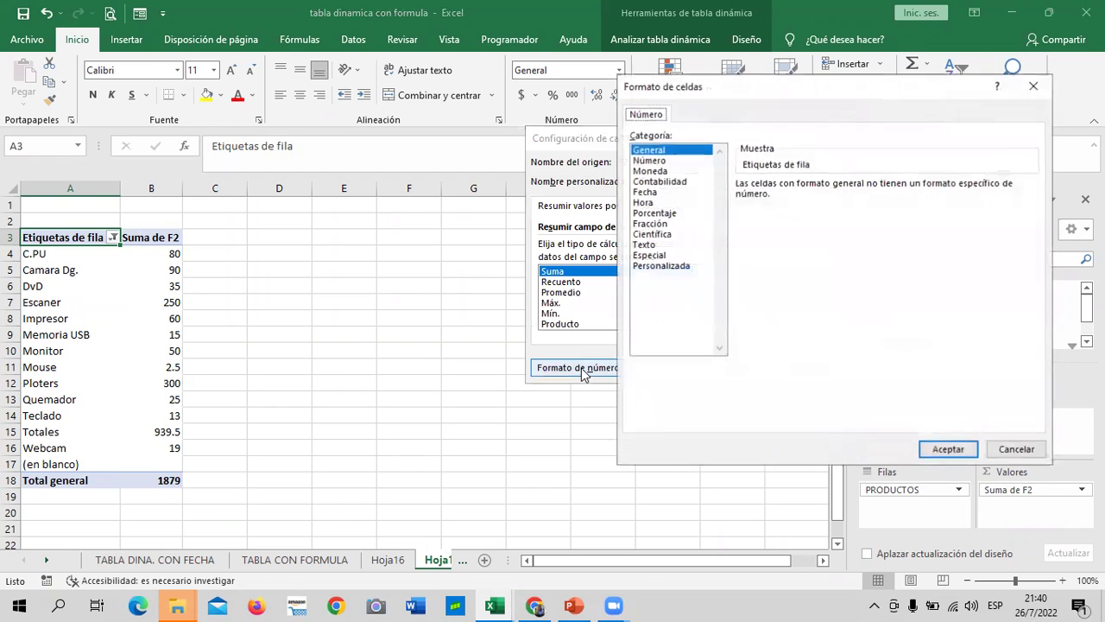
click(665, 182)
click(872, 182)
click(872, 183)
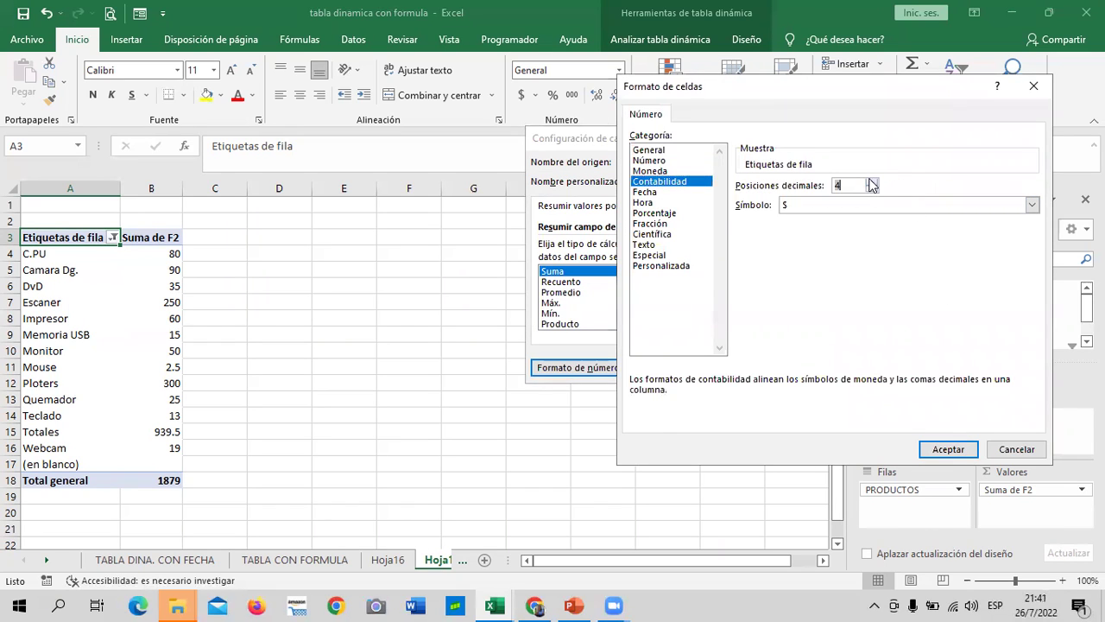
click(948, 449)
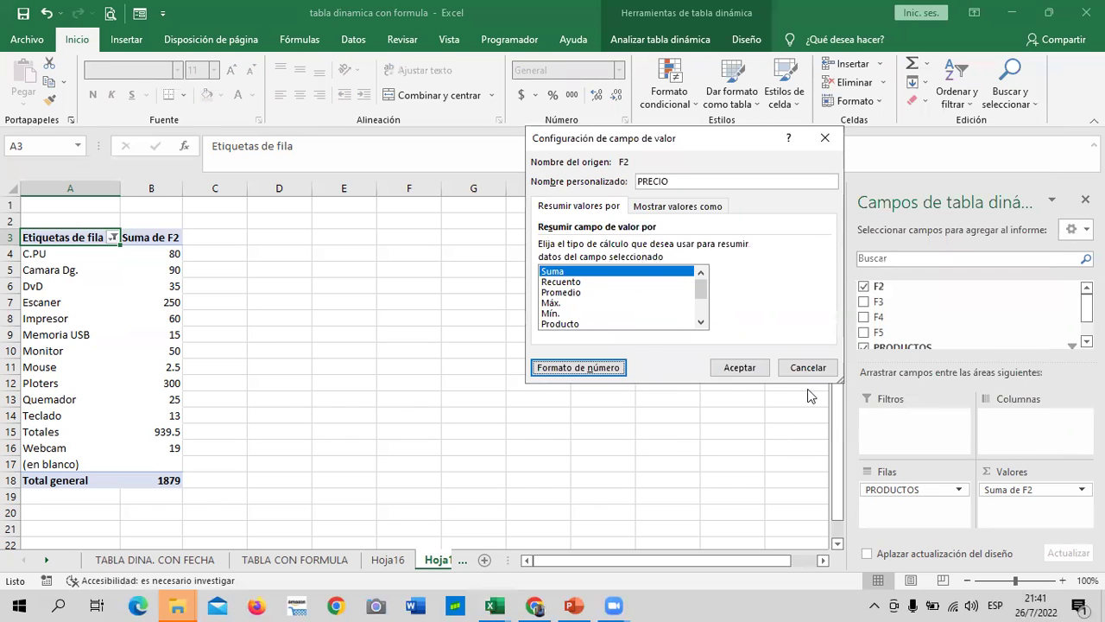
click(735, 370)
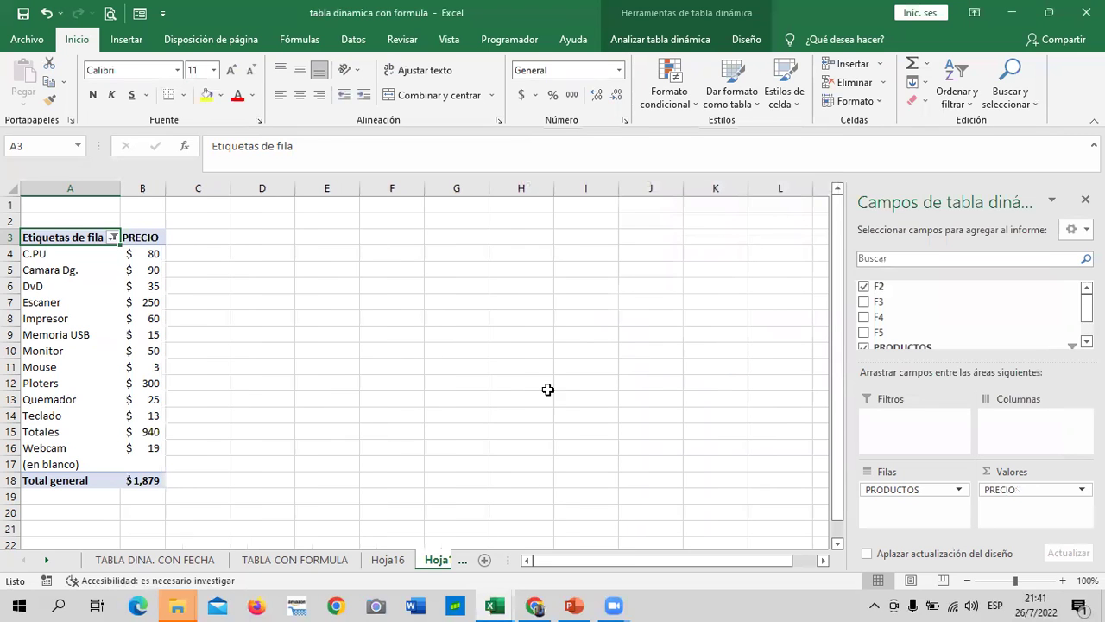
click(548, 396)
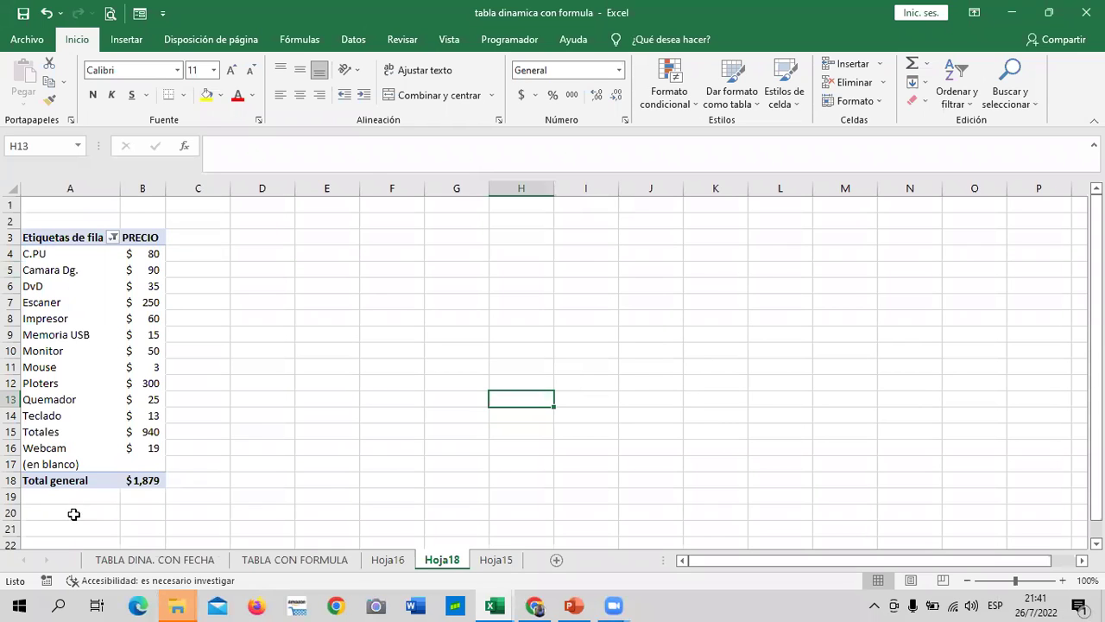
- Widen column B so all PRECIO amounts, including the $1,879 total, show fully
click(40, 433)
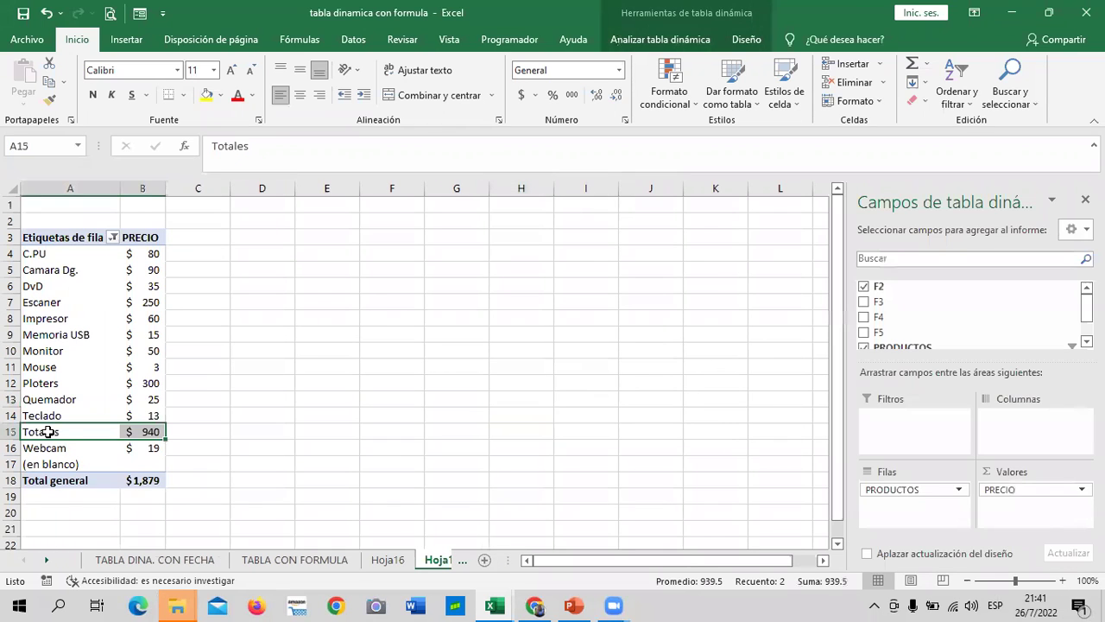
click(358, 402)
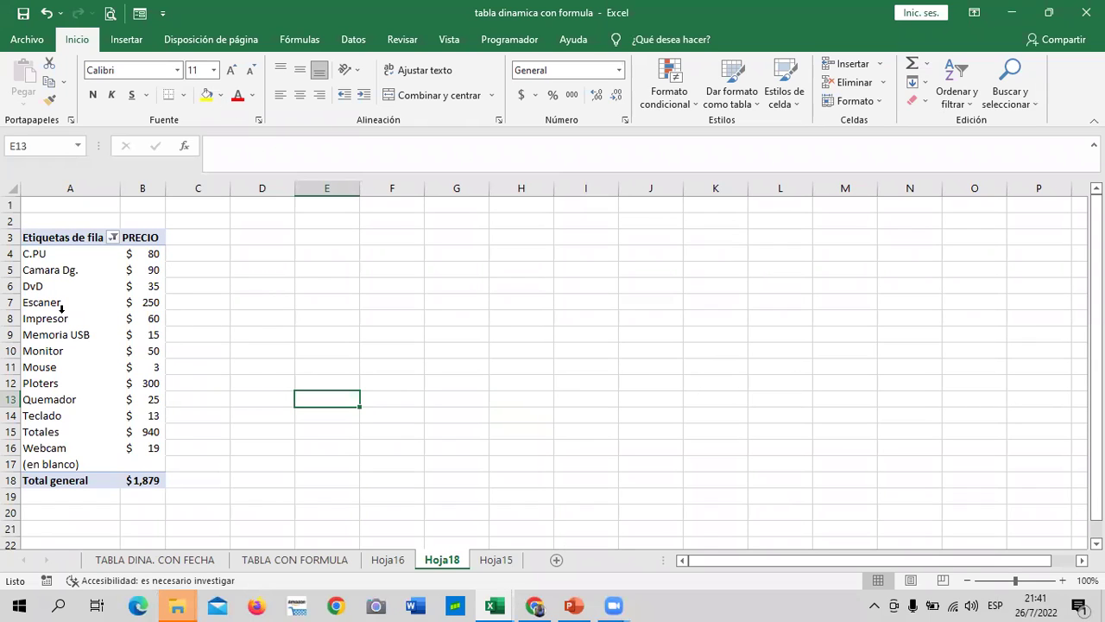
drag(165, 189, 173, 189)
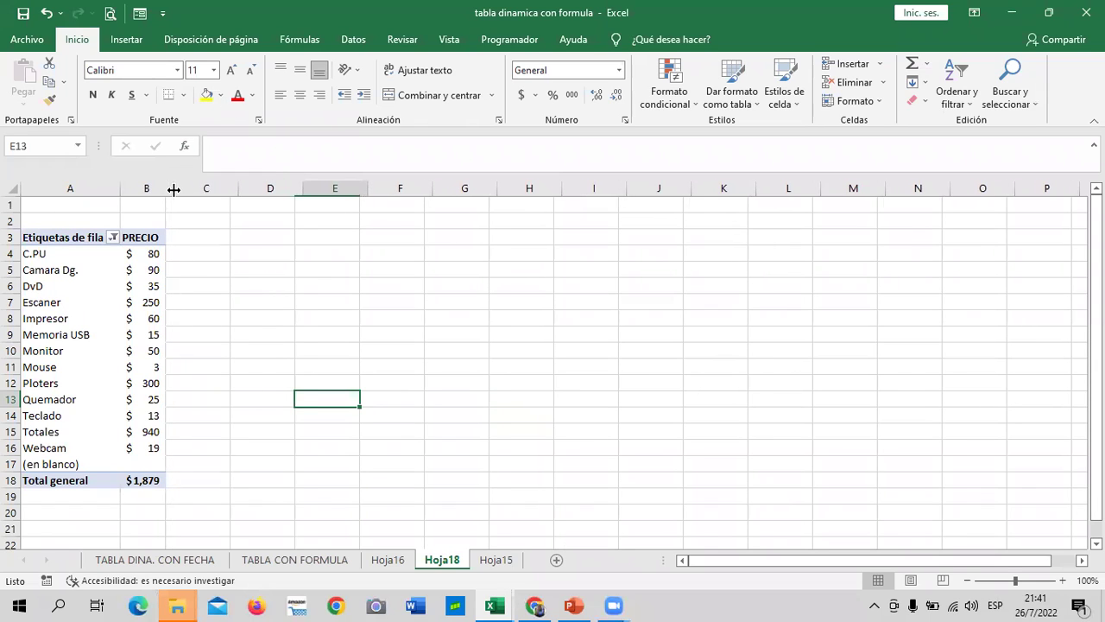
click(253, 321)
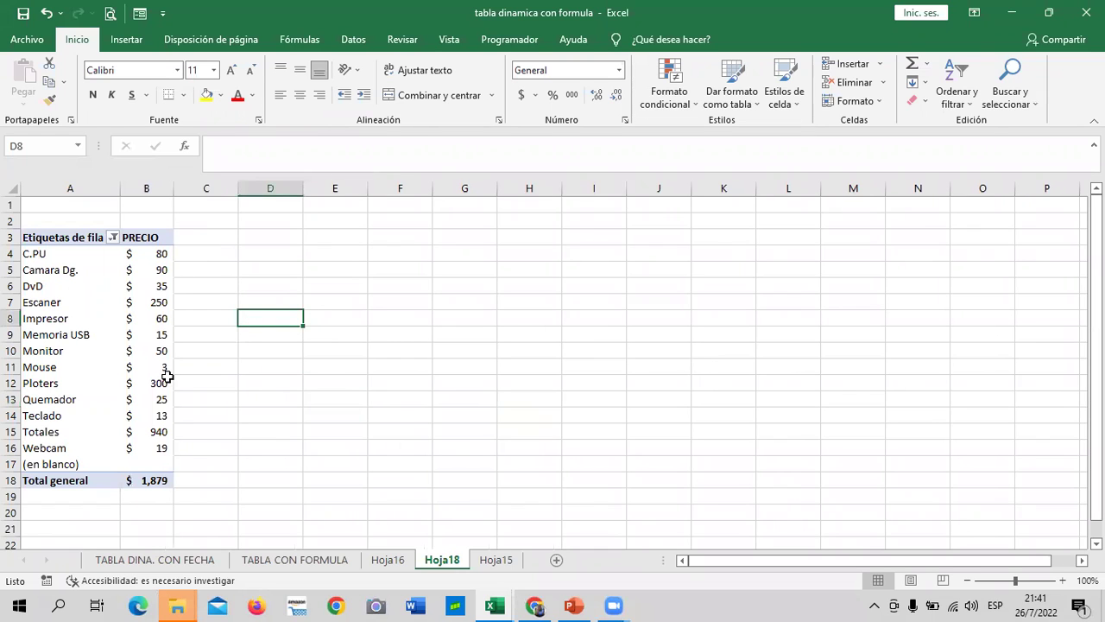
click(44, 432)
- Filter the product row labels to exclude Totales and (en blanco)
click(267, 317)
click(113, 238)
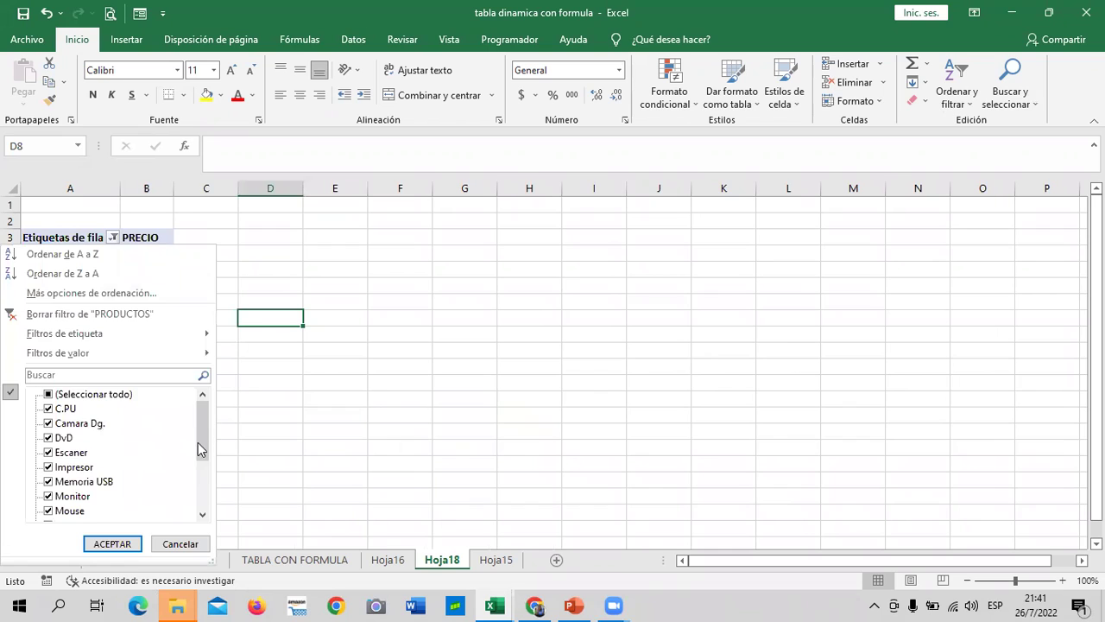
drag(198, 442, 193, 489)
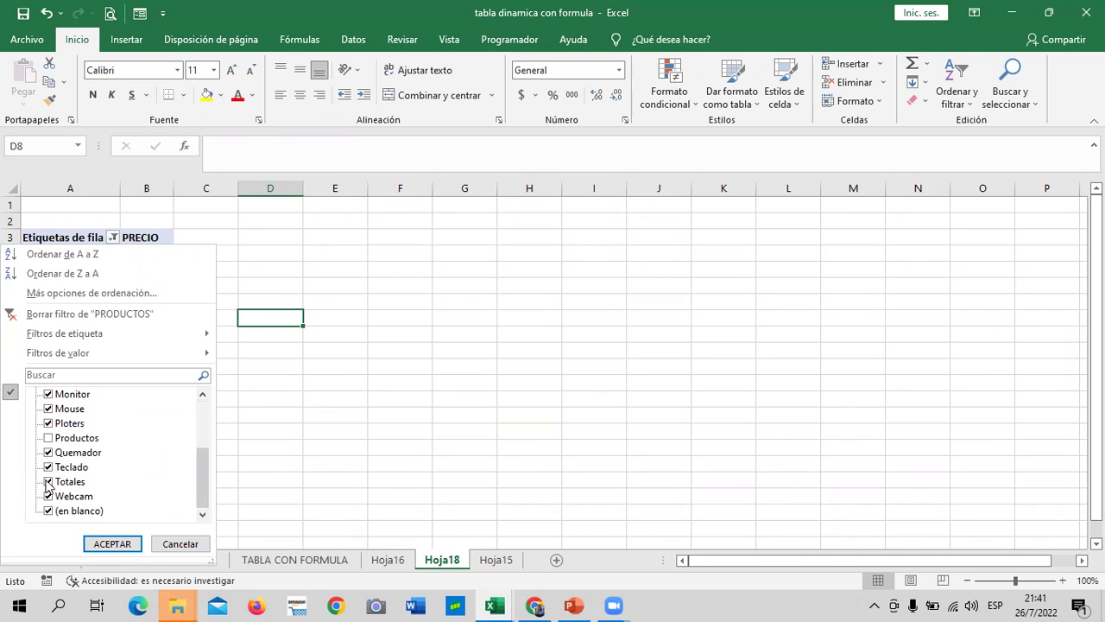
click(48, 482)
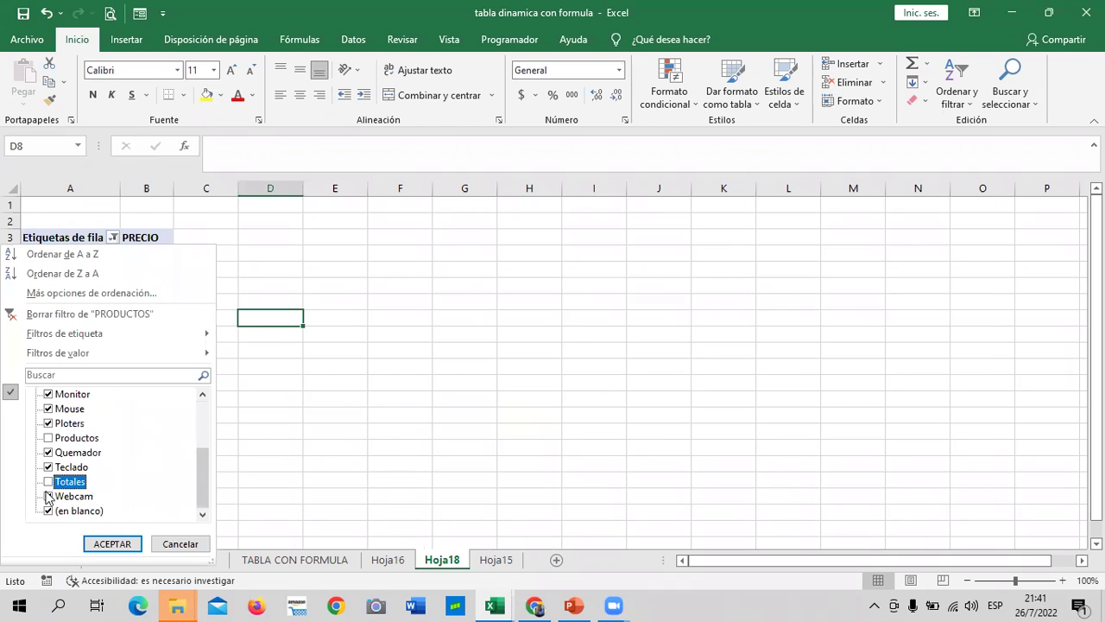
click(49, 511)
click(112, 543)
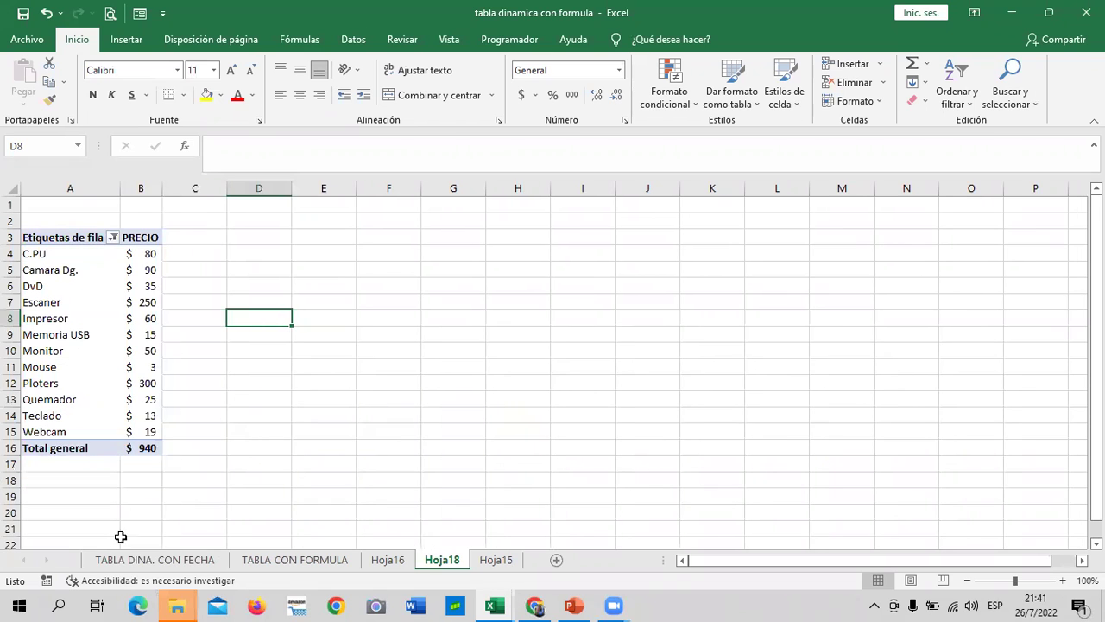
click(357, 465)
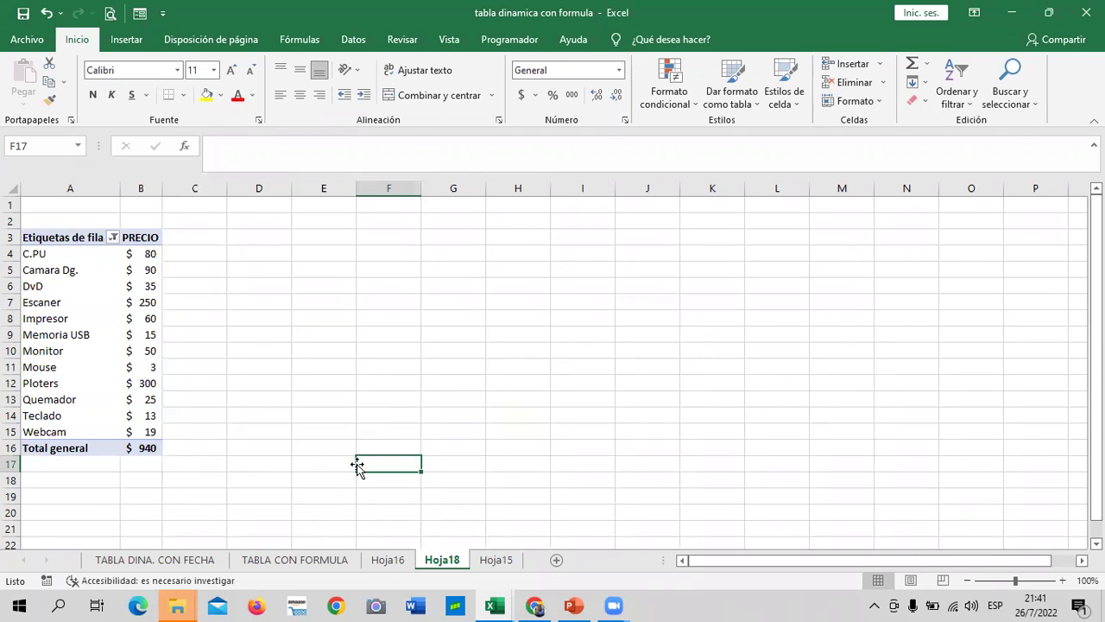
- Check the PRECIO values for Camara Dg., Mouse and Webcam in the filtered pivot
click(151, 268)
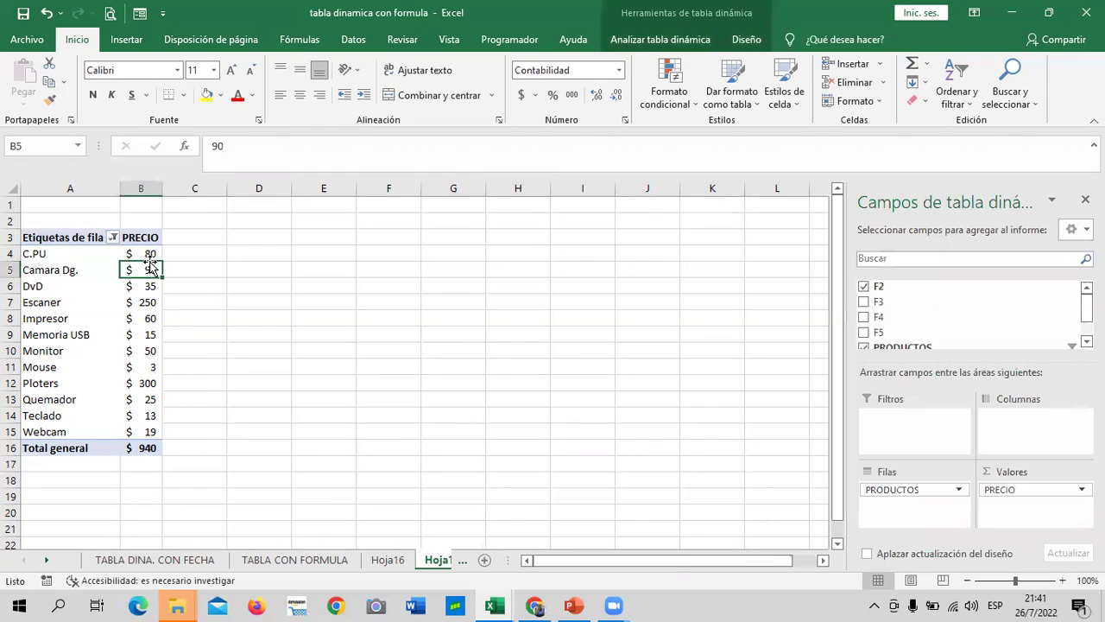
click(151, 318)
click(153, 367)
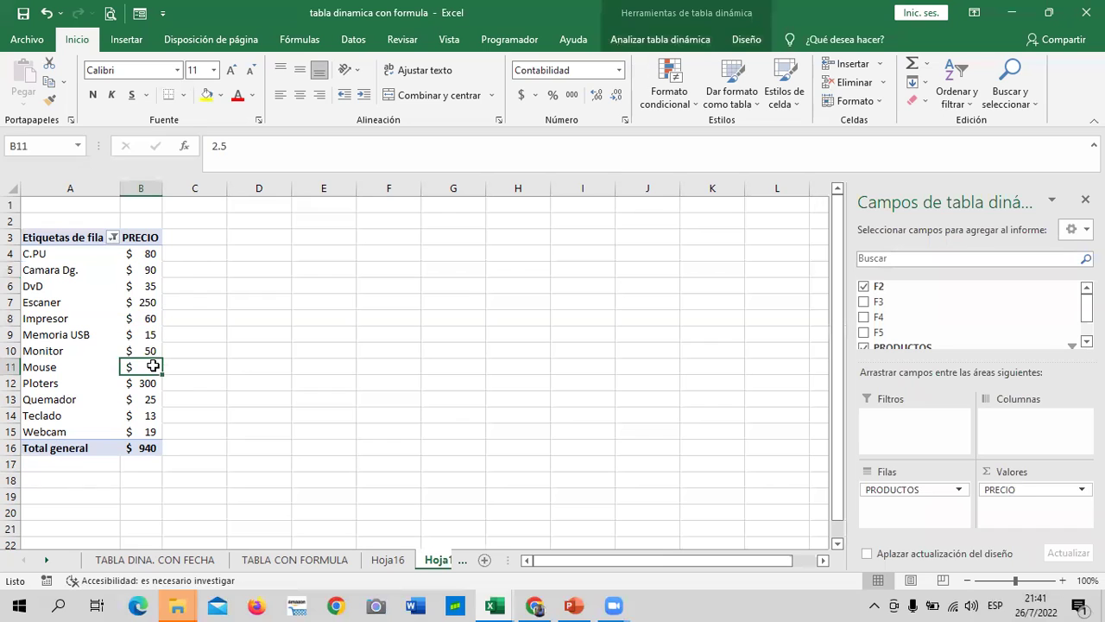
mouse_move(153, 366)
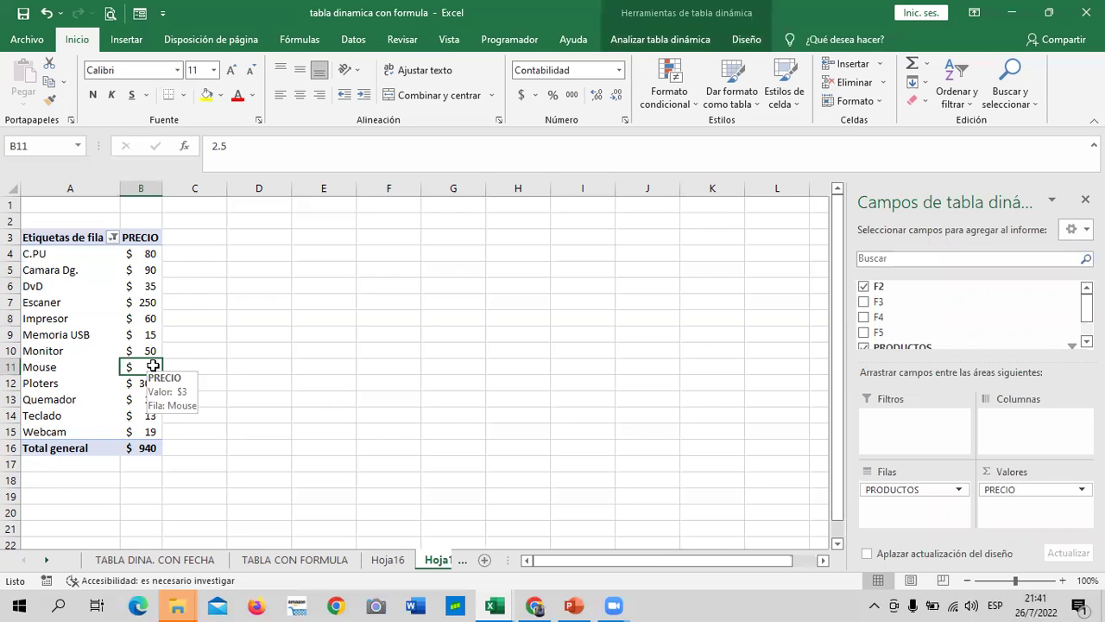
scroll(138, 484, down, 1)
click(141, 383)
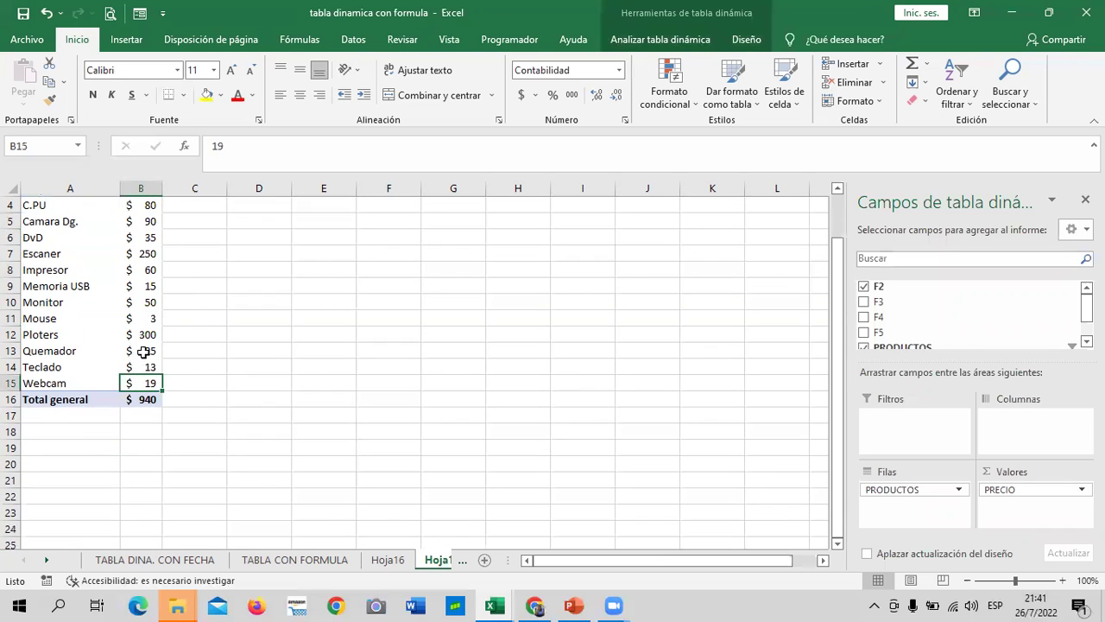
click(363, 350)
scroll(285, 398, up, 1)
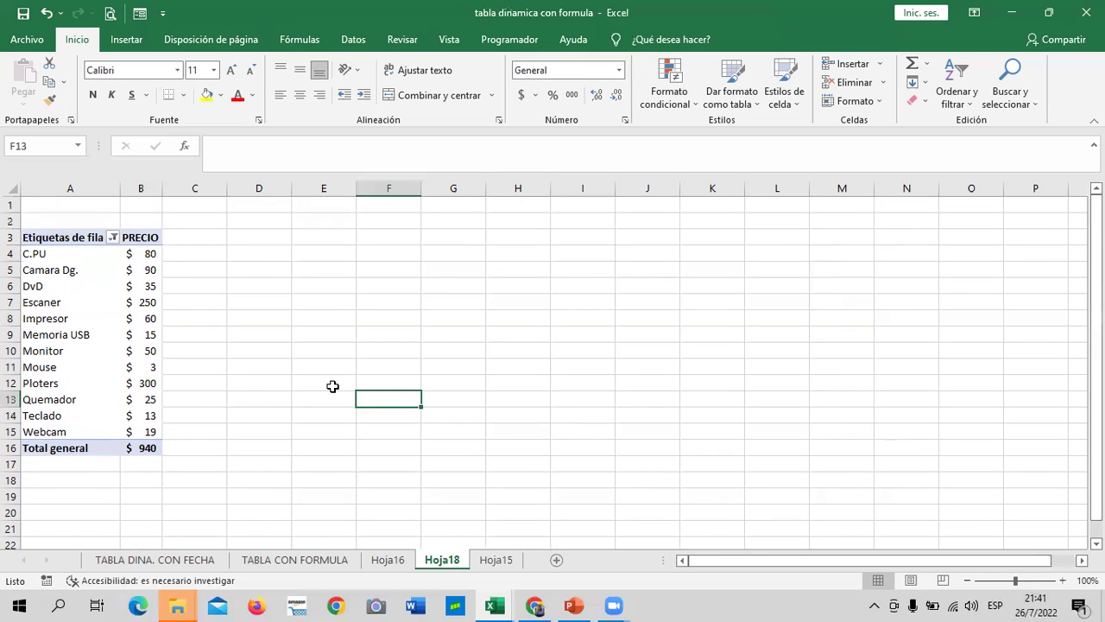
click(144, 240)
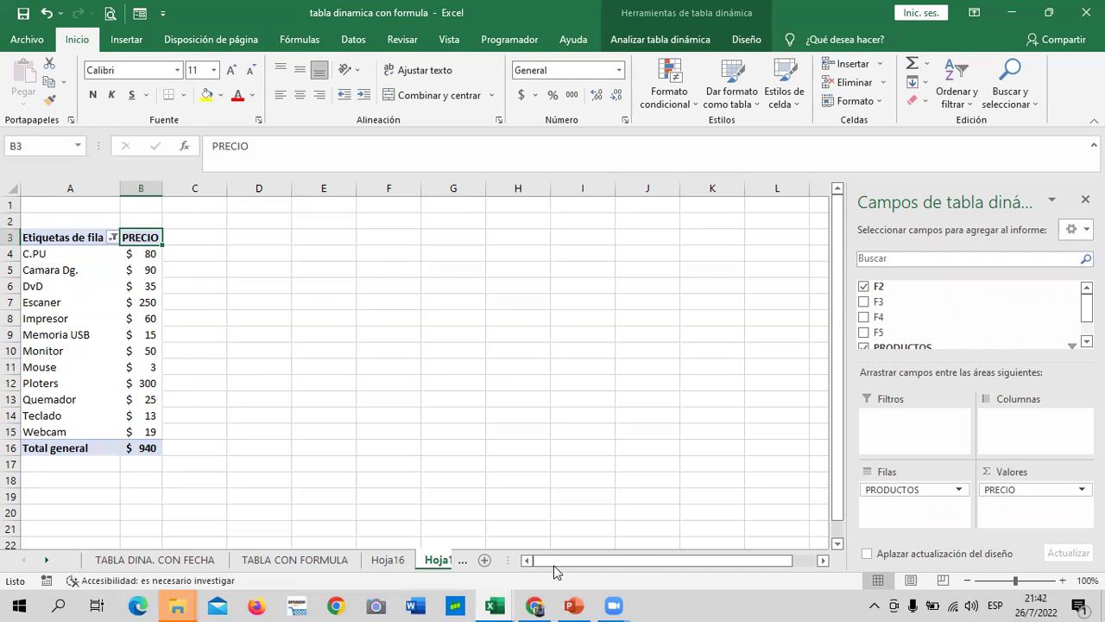
click(575, 605)
- Start the FORMULAS EN LAS TABLAS DINAMICAS slide show from slide 2, Elementos de fórmula de tabla dinámica
click(574, 604)
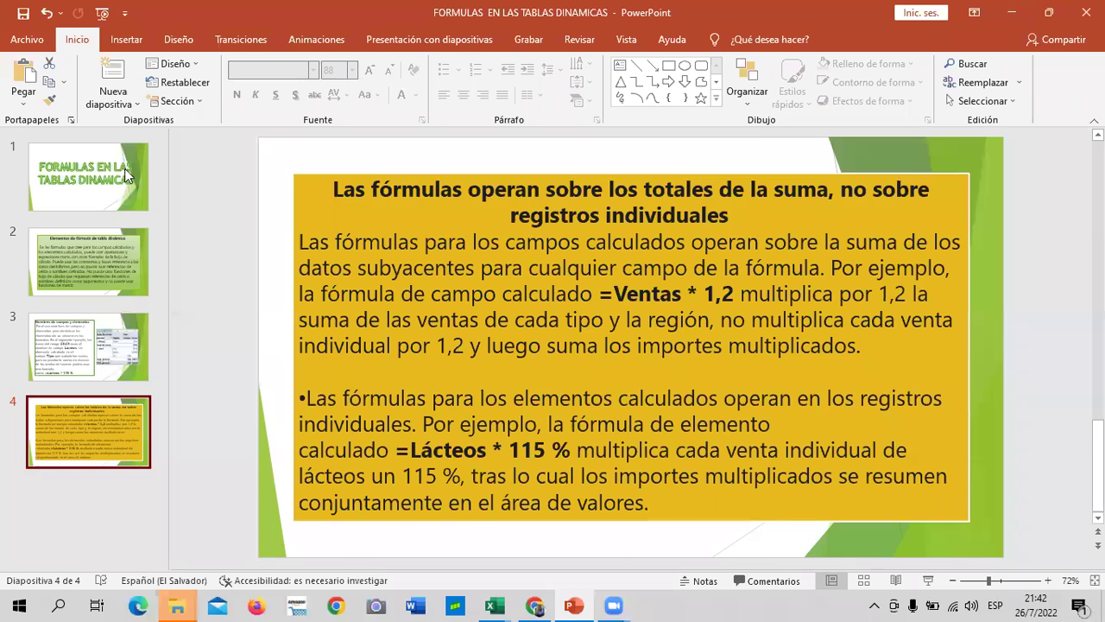
click(125, 171)
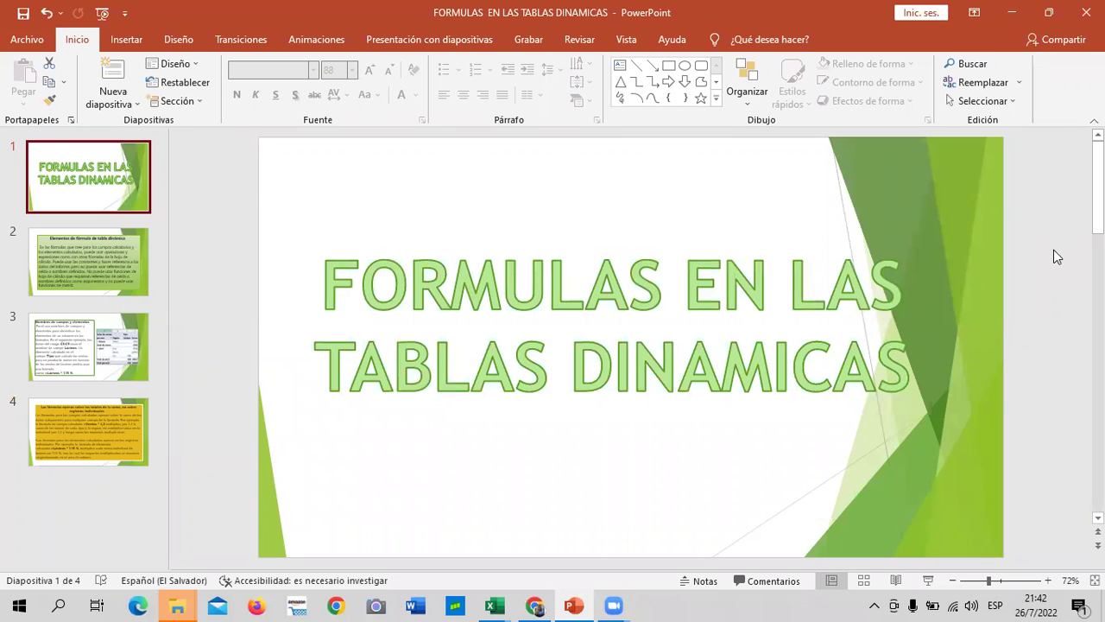
click(74, 259)
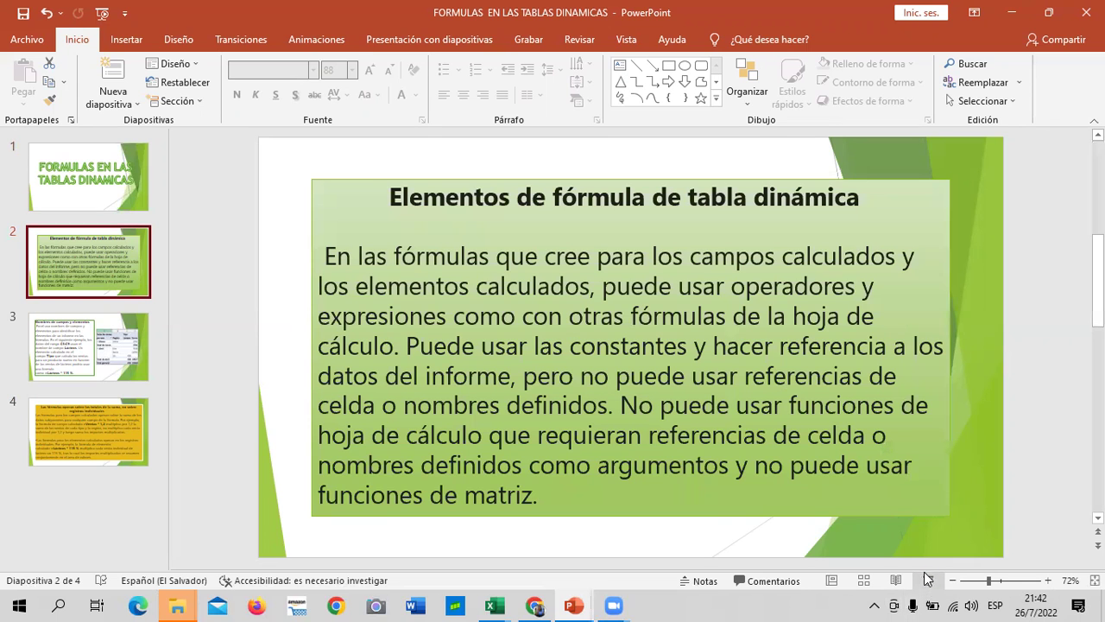
click(927, 583)
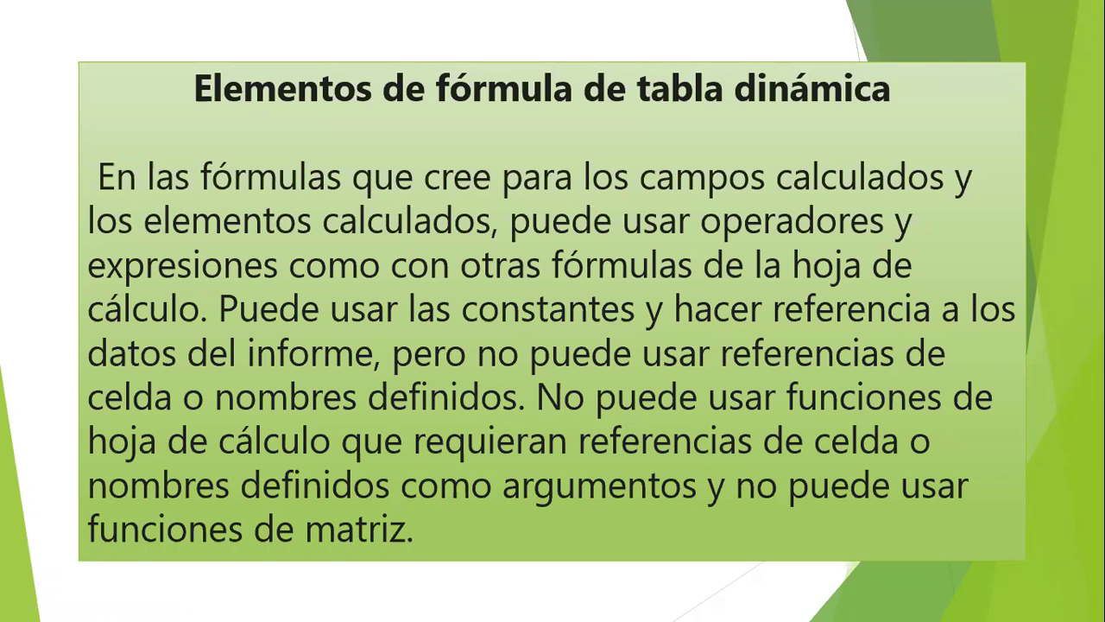
- Advance through the field-names and formulas-on-totals slides until the show ends
click(322, 385)
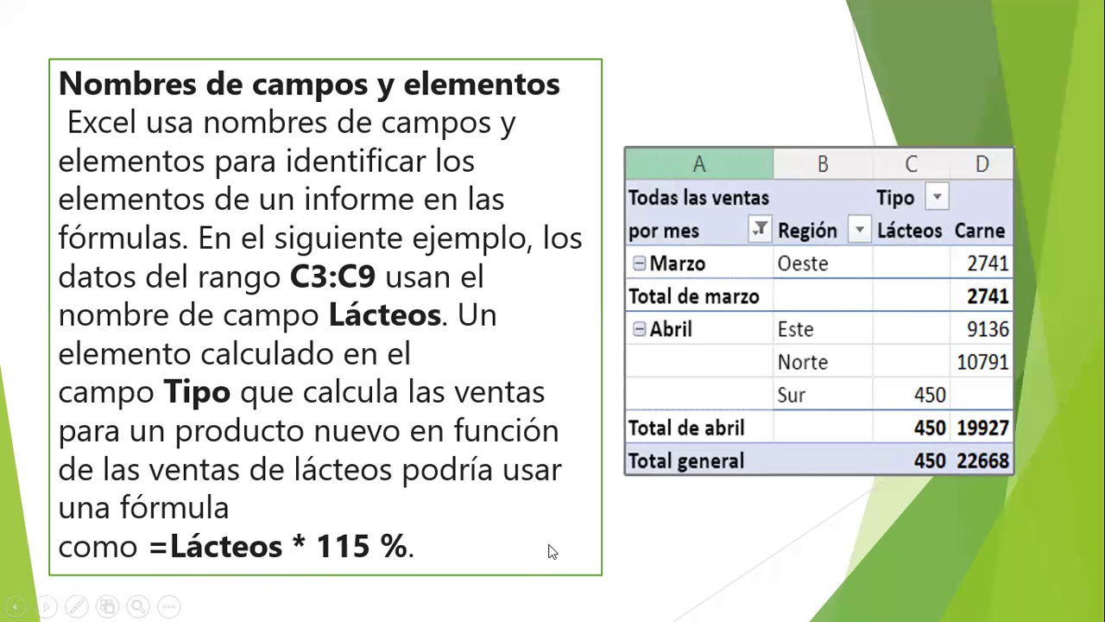
click(669, 531)
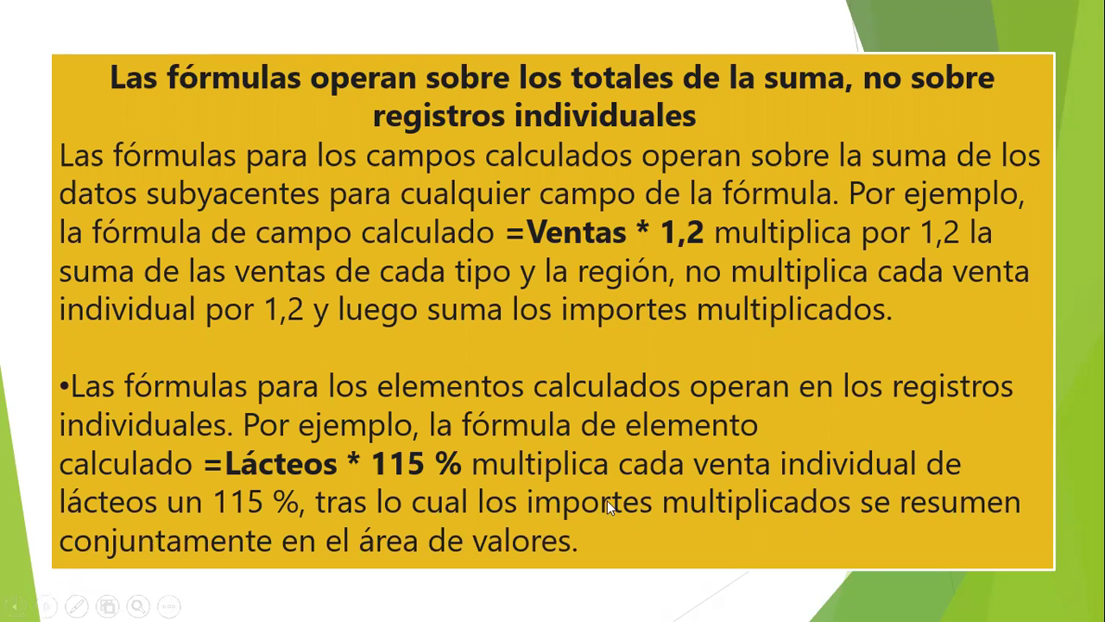
click(792, 535)
click(793, 540)
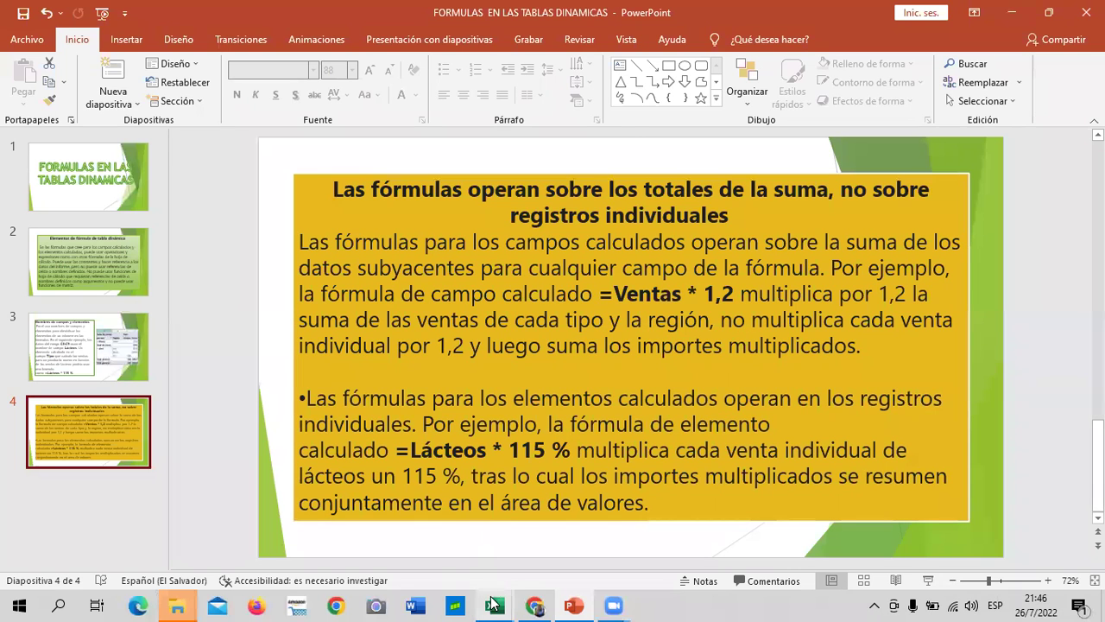
- Return to the 'tabla dinamica con formula' workbook and widen column B slightly on Hoja18
mouse_move(492, 603)
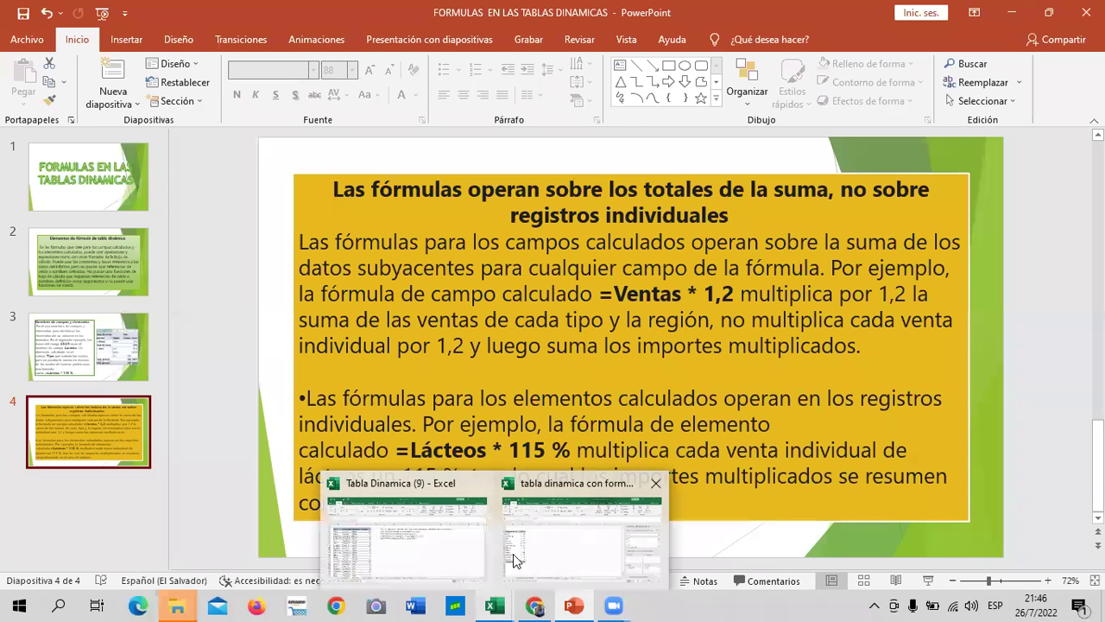
click(518, 562)
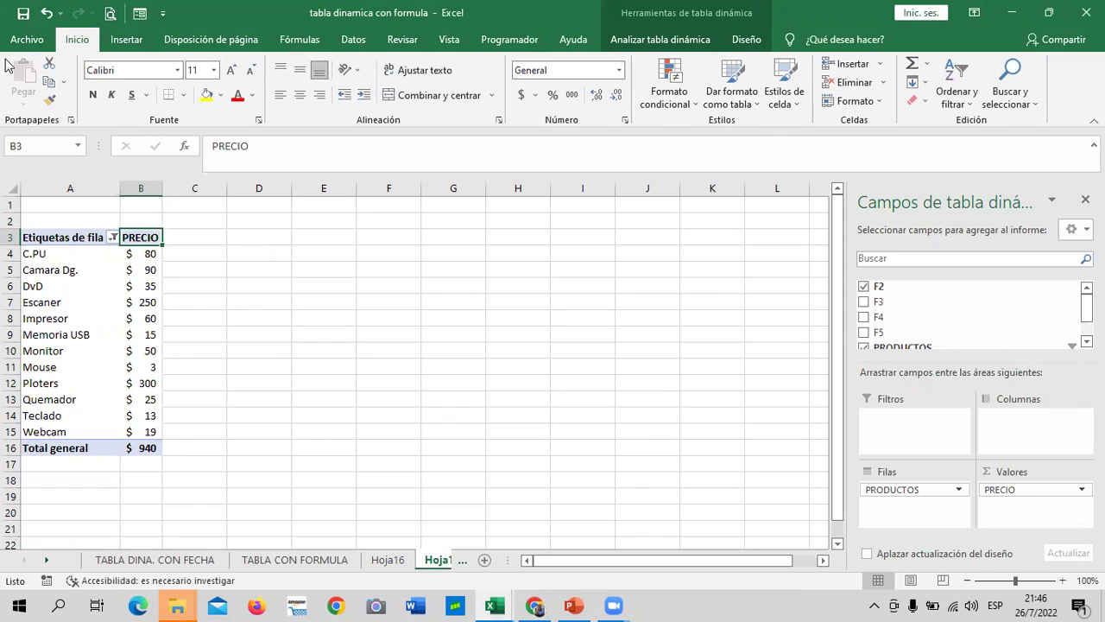
drag(162, 188, 169, 188)
click(299, 332)
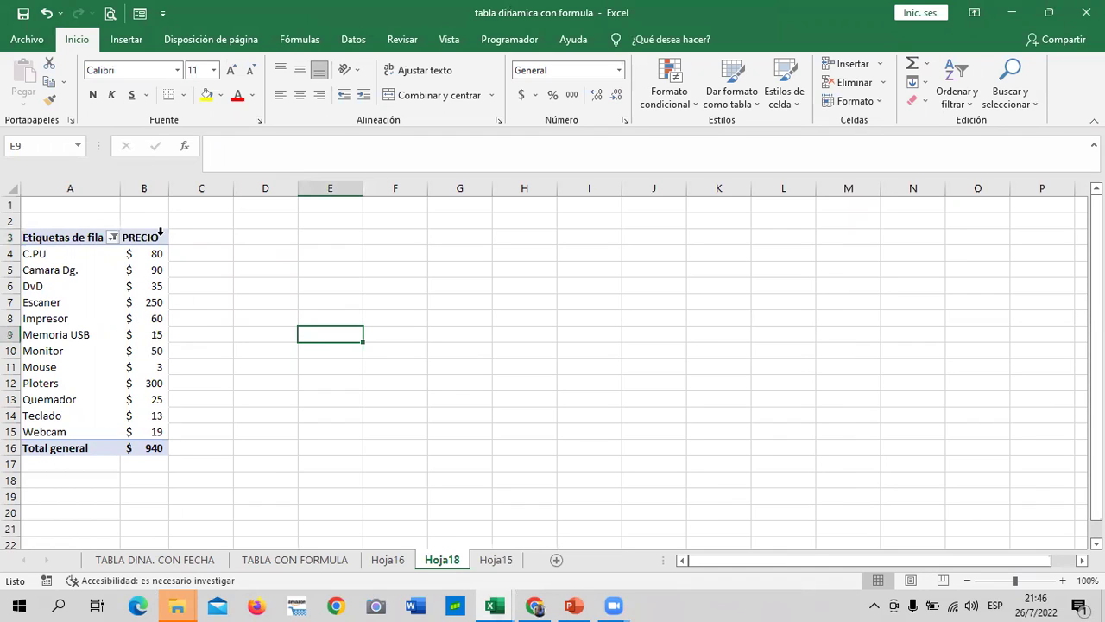
- Select the pivot's PRECIO header and bring up the Analizar tabla dinámica tools
click(143, 240)
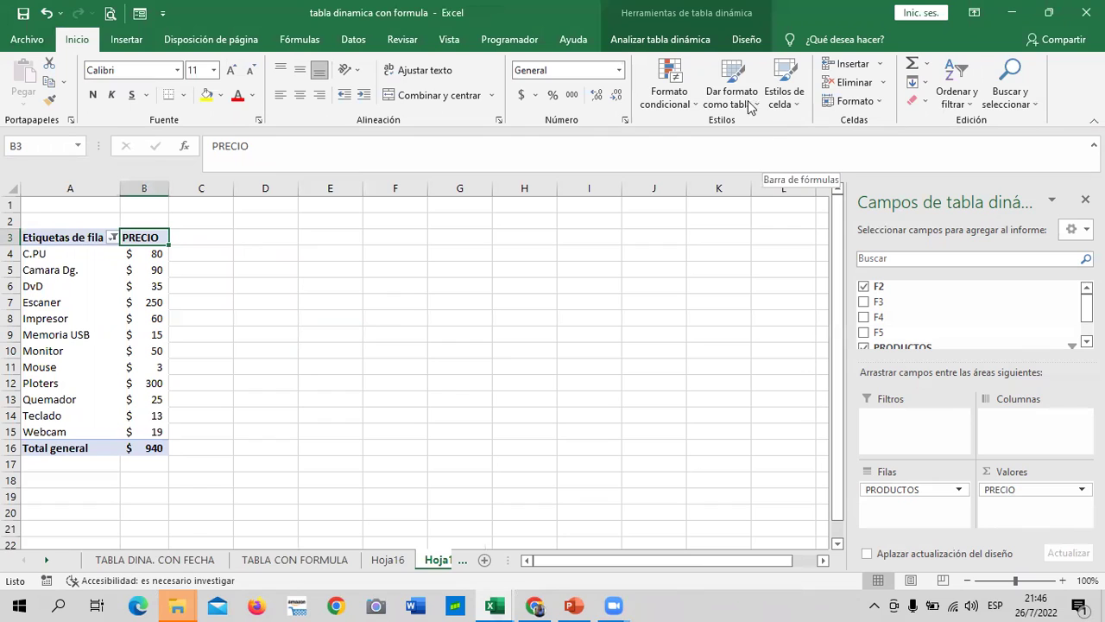
click(756, 40)
click(680, 41)
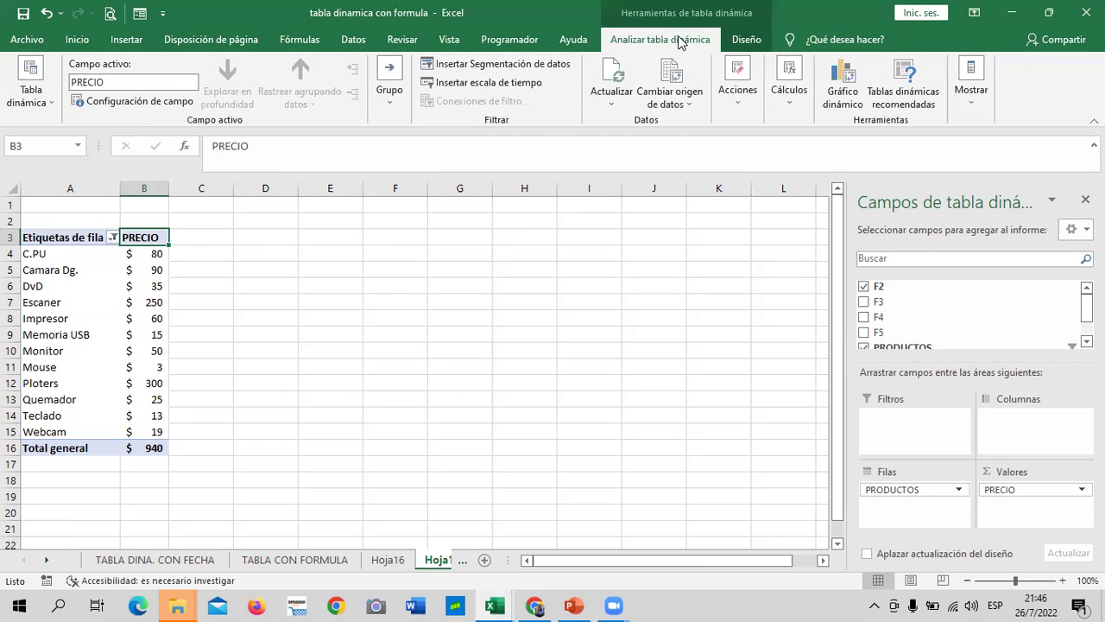
- Open the Campo calculado dialog from Cálculos > Campos, elementos y conjuntos
click(792, 104)
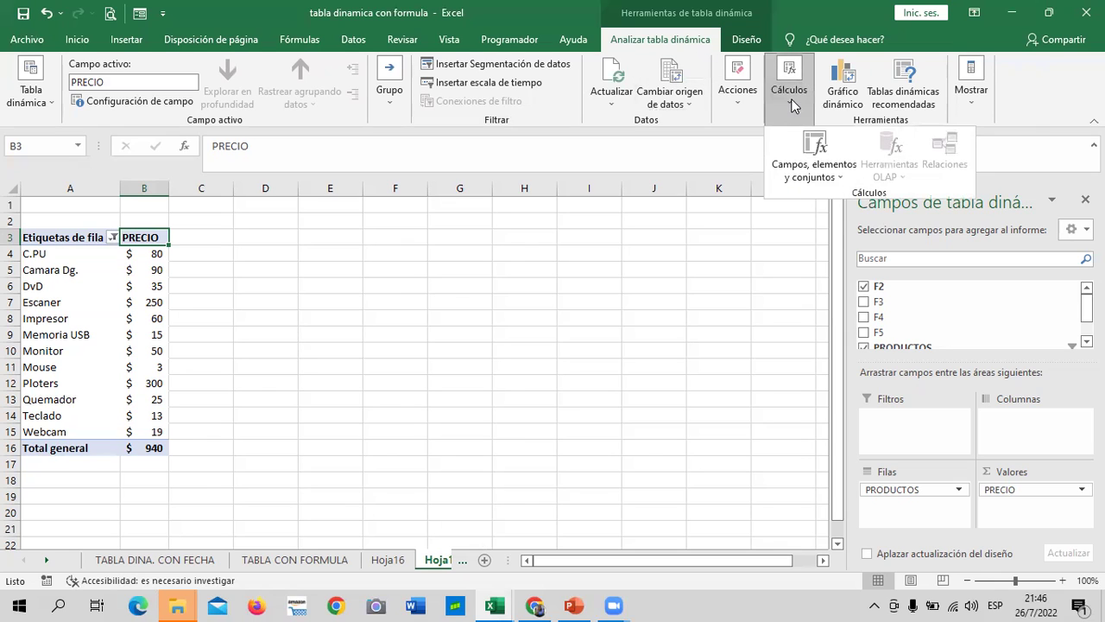
click(836, 177)
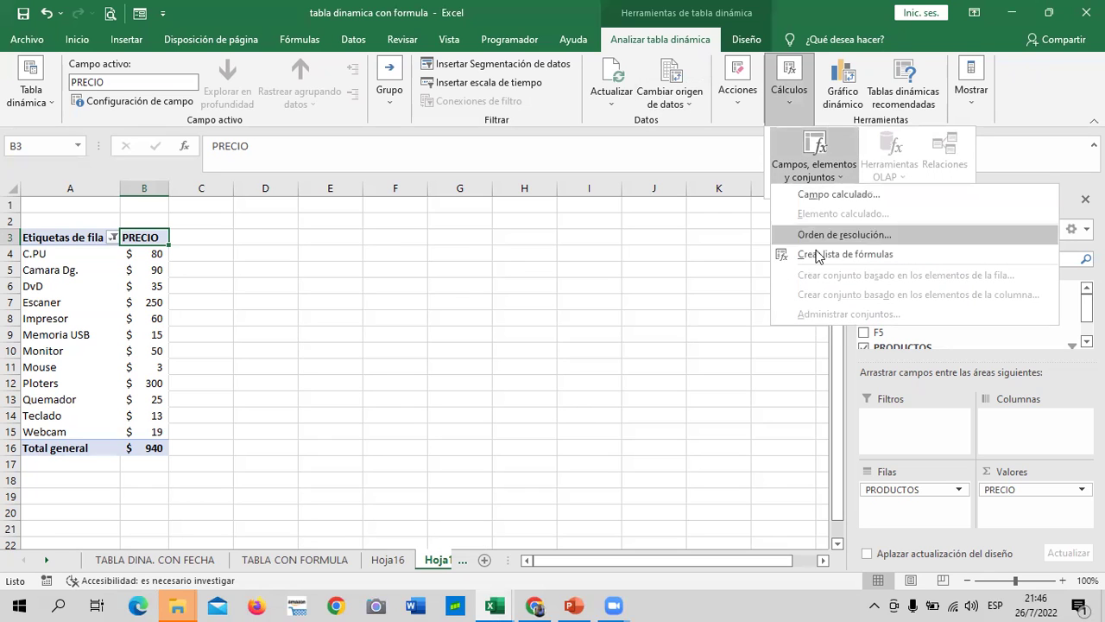
click(811, 197)
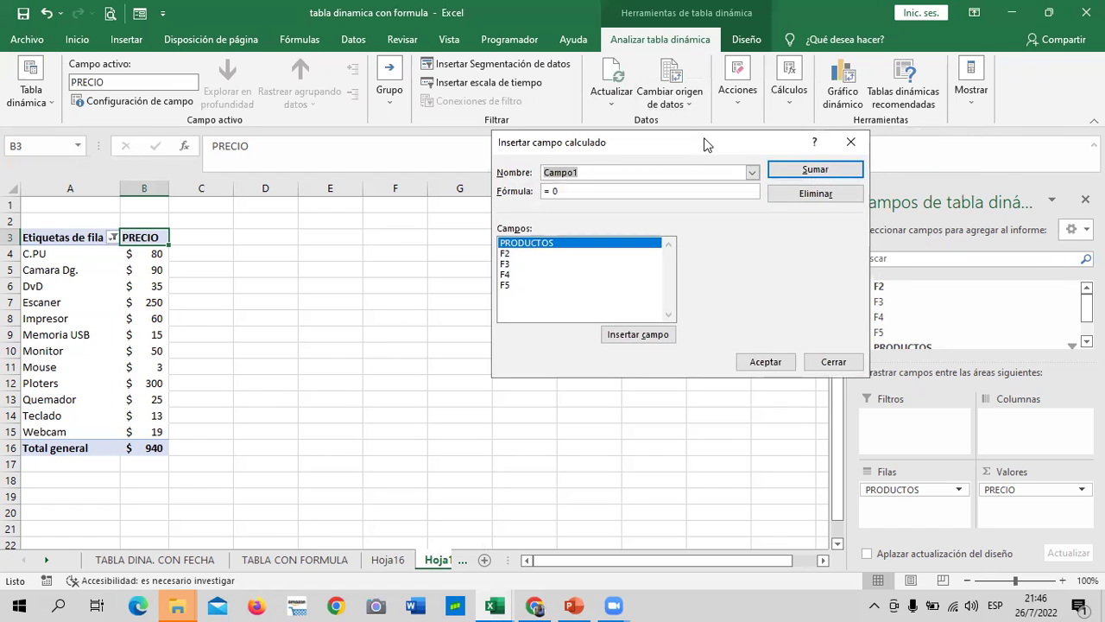
drag(704, 143, 671, 167)
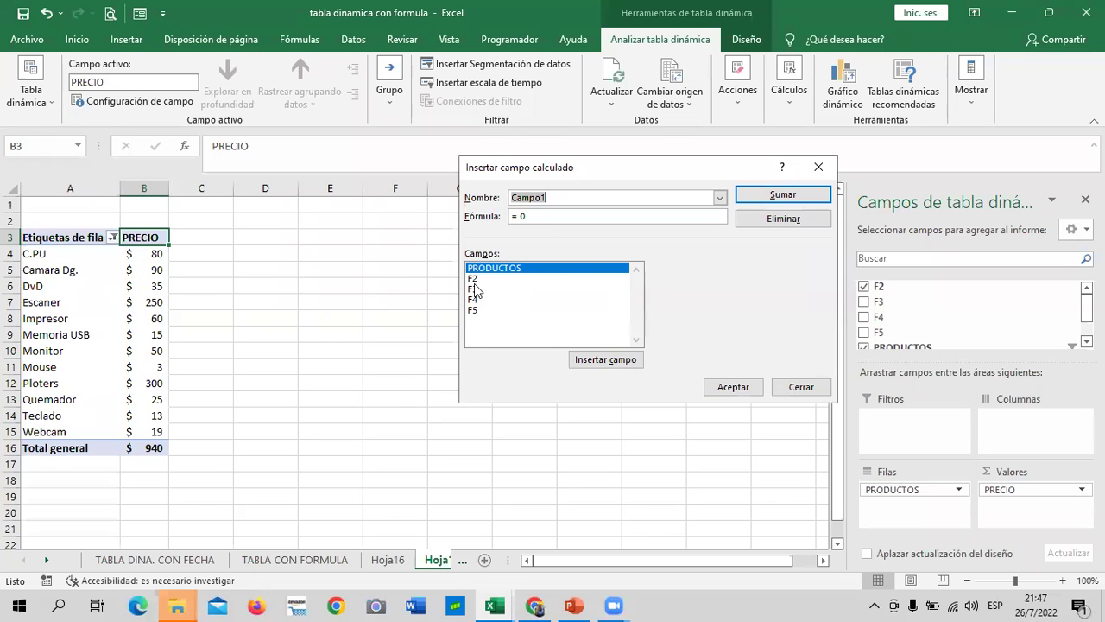
click(608, 361)
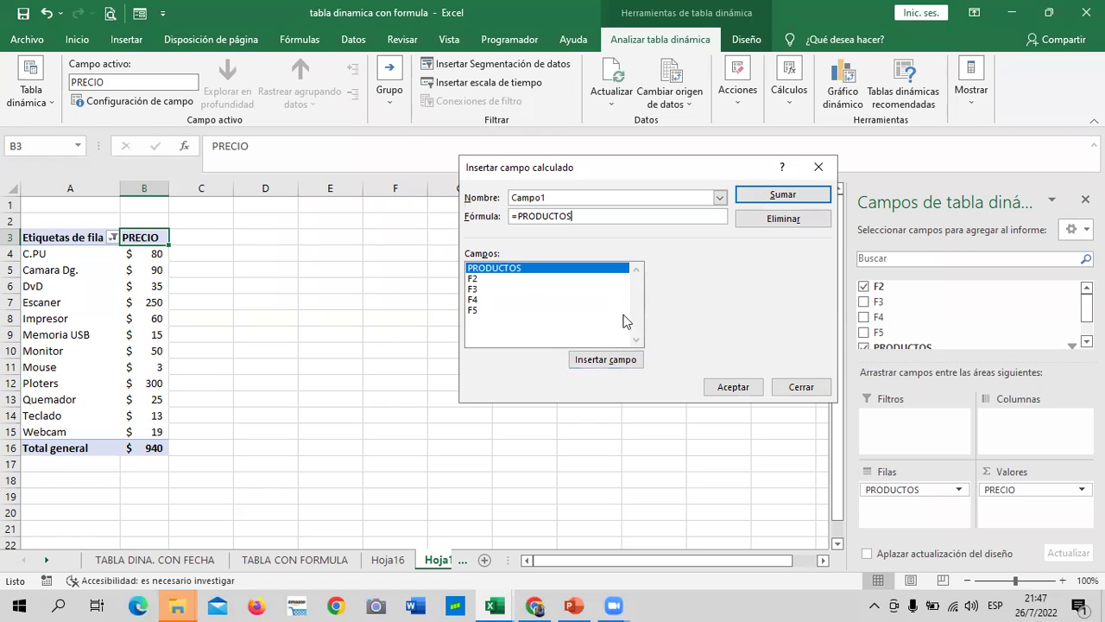
key(BackSpace)
key(BackSpace)
key(BackSpace)
key(BackSpace)
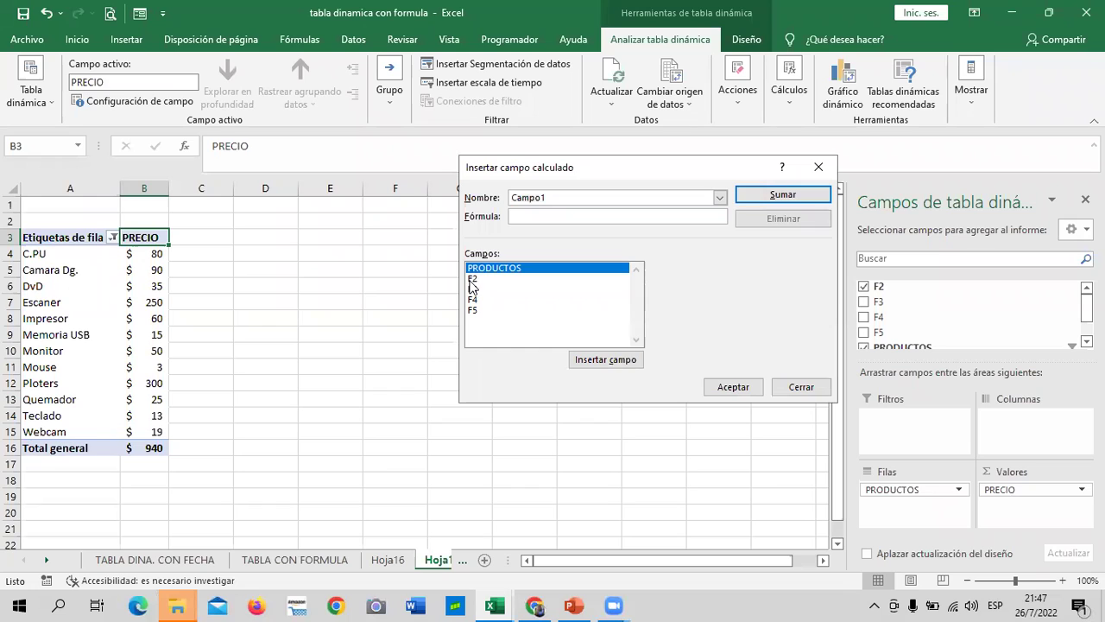
click(472, 279)
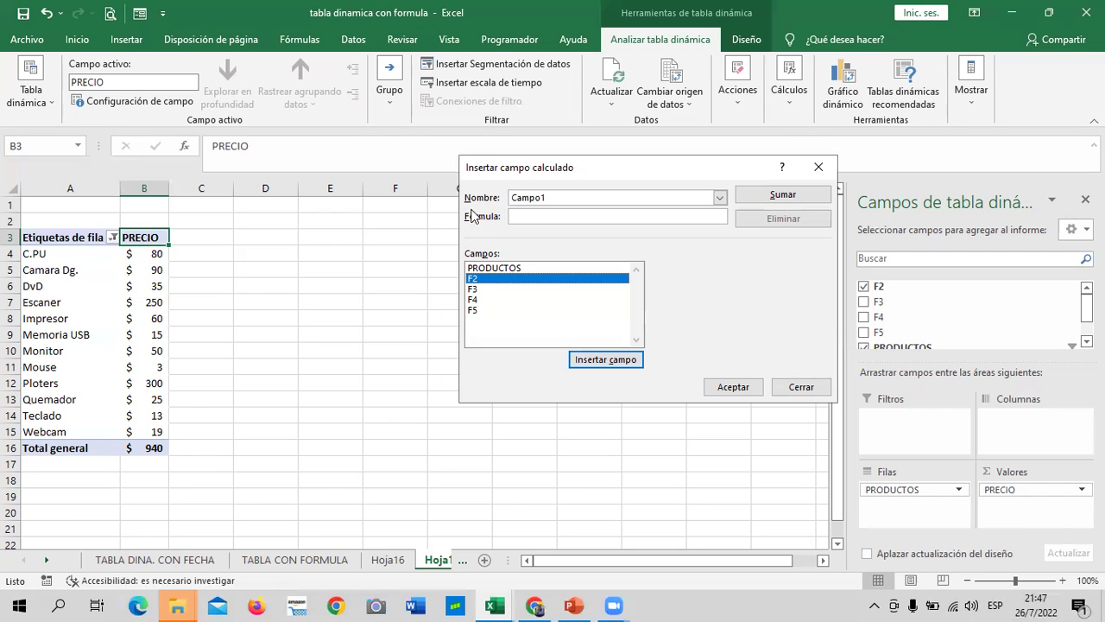
- Name the calculated field IVA with formula =F2*13% and accept it
click(571, 197)
key(BackSpace)
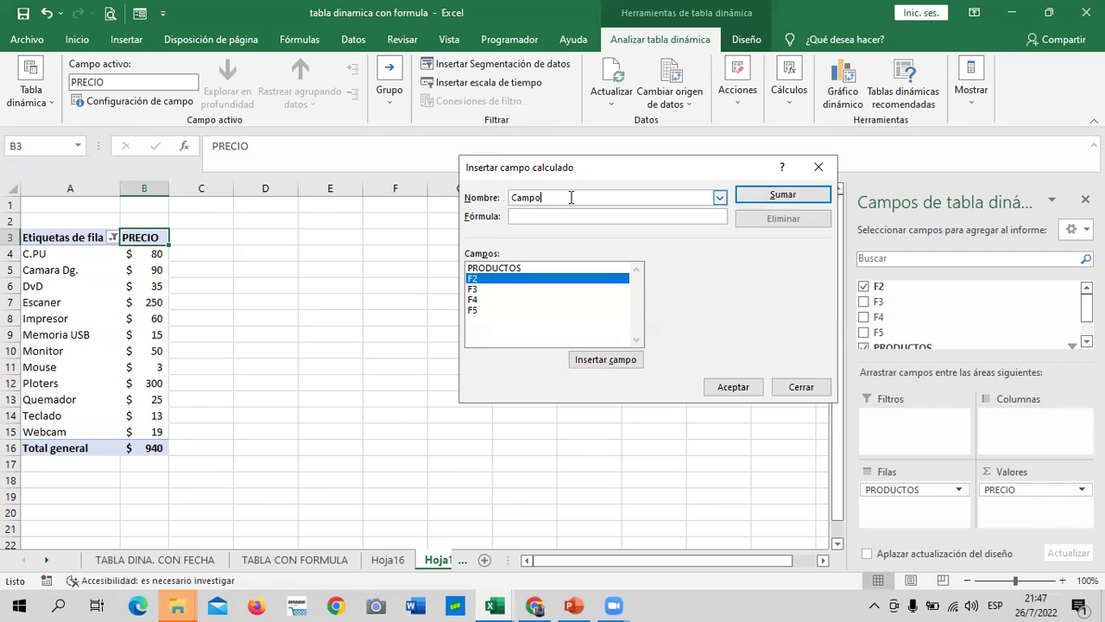
key(BackSpace)
key(BackSpace)
key(BackSpace)
text(IVA)
click(547, 219)
text(=)
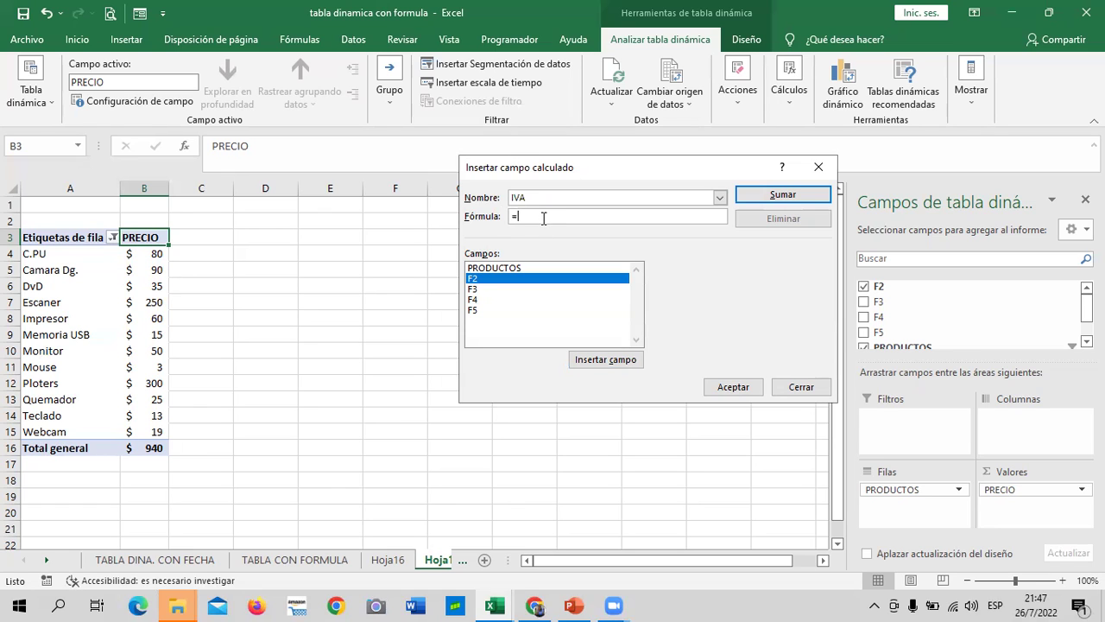
click(607, 359)
text(*13)
text(%)
click(736, 385)
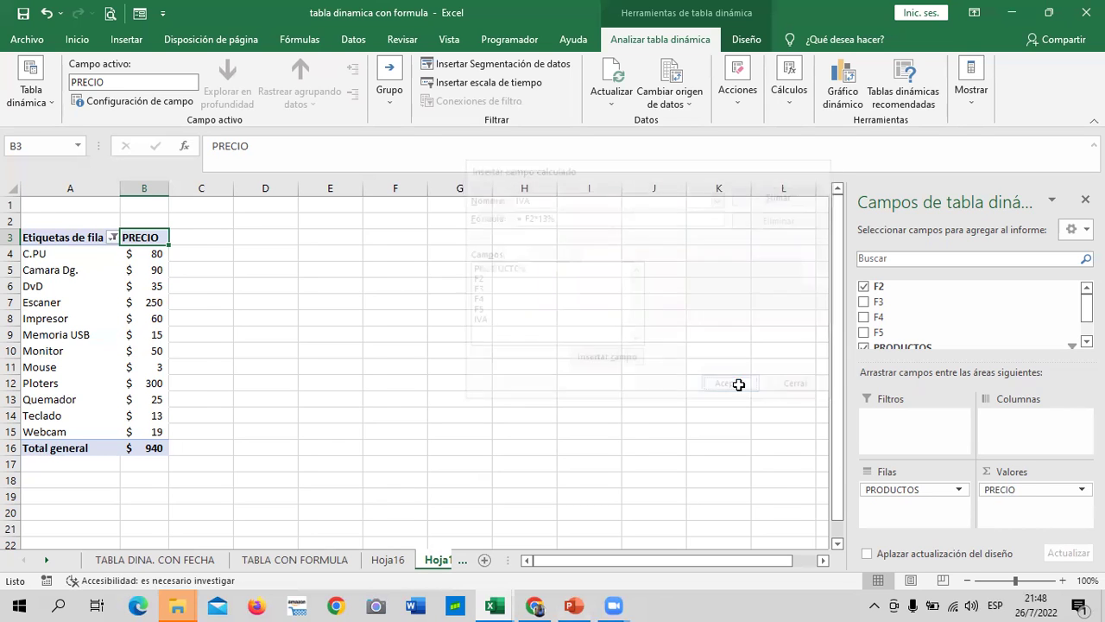
- Add the IVA column to the pivot, widen column B and check the C.PU, Webcam and Mouse values
click(679, 373)
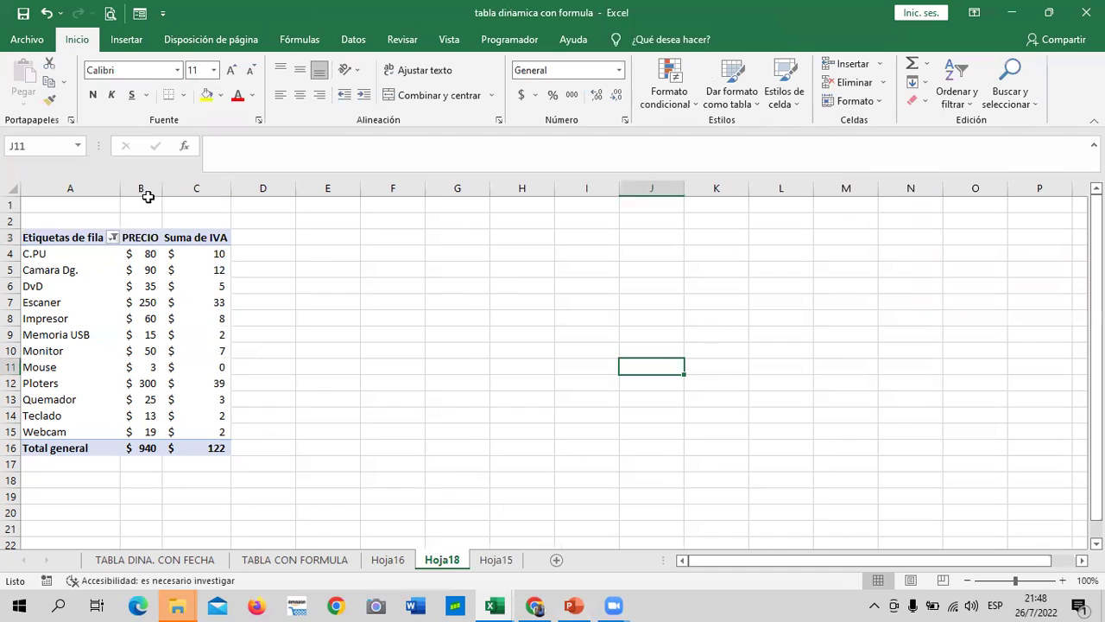
drag(163, 188, 177, 188)
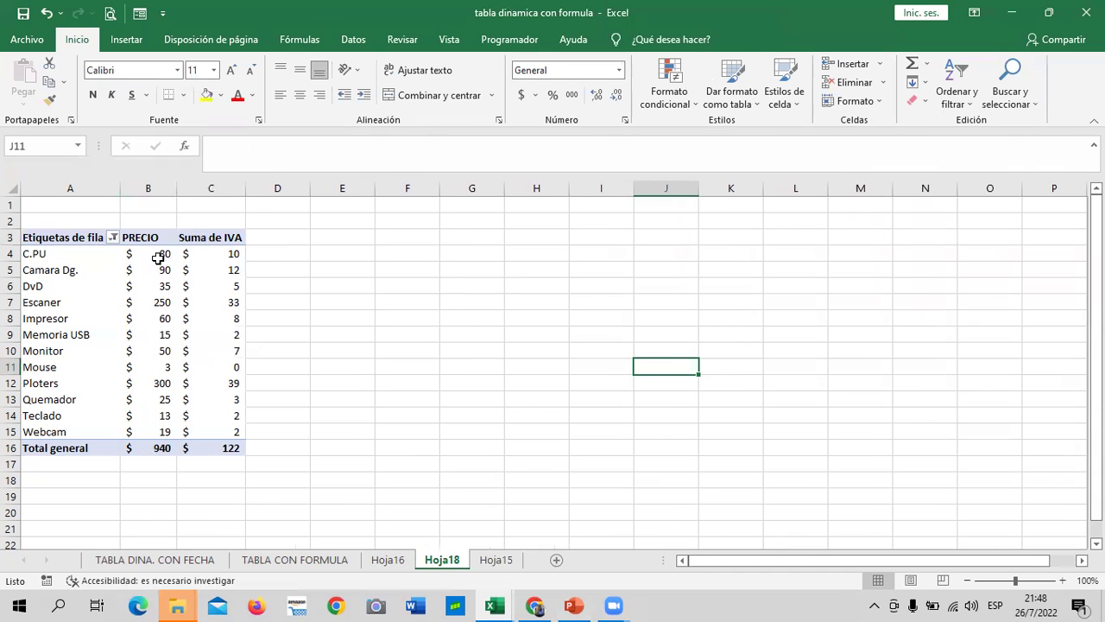
click(158, 257)
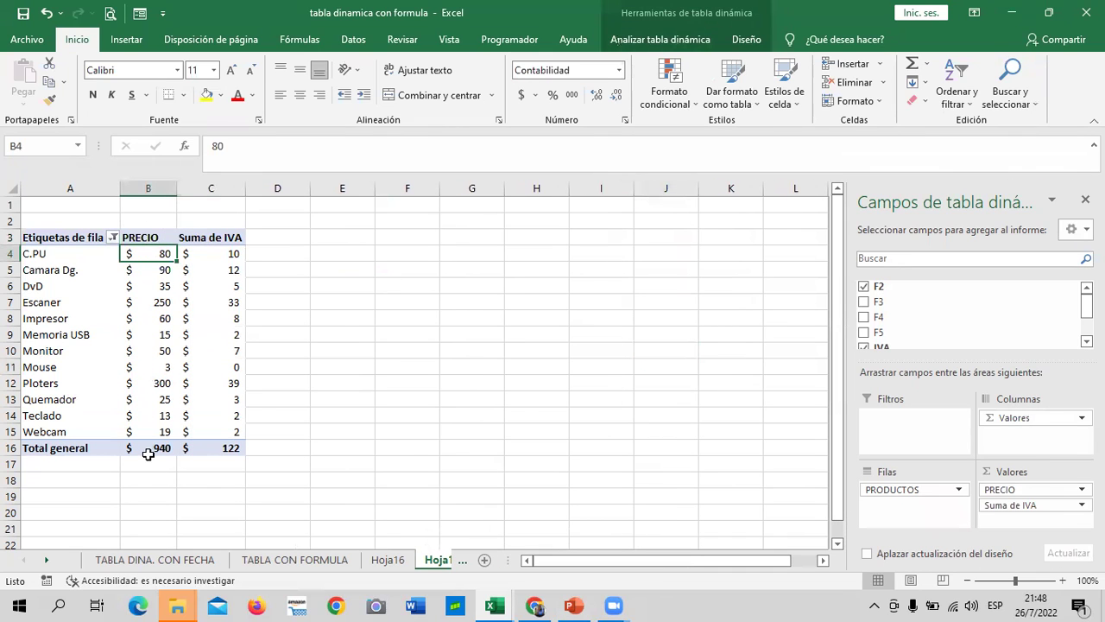
click(155, 418)
click(217, 432)
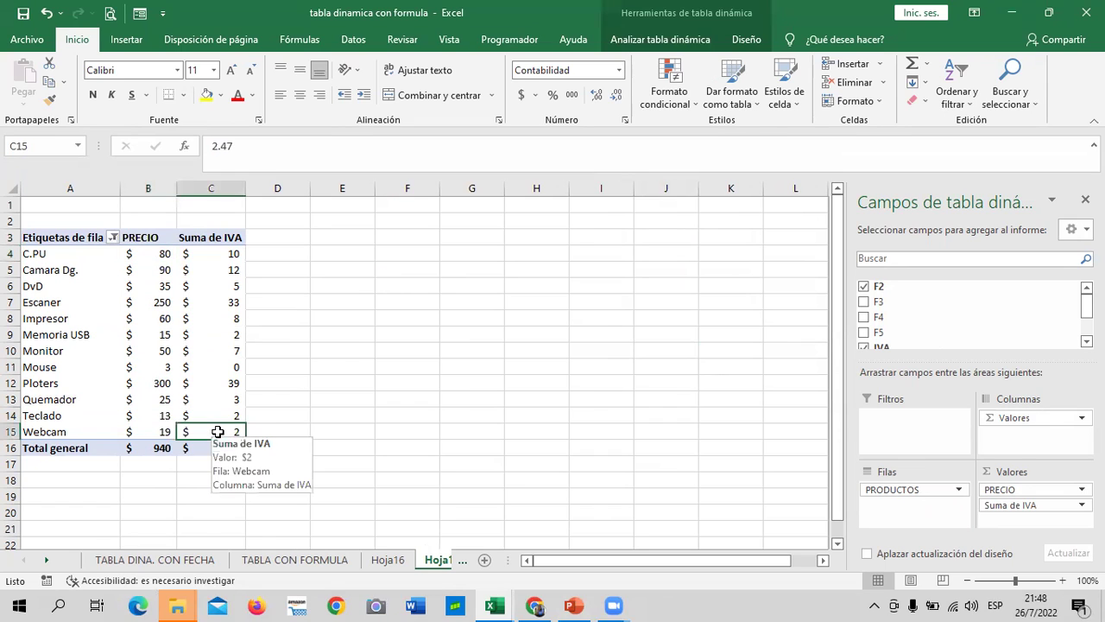
click(225, 363)
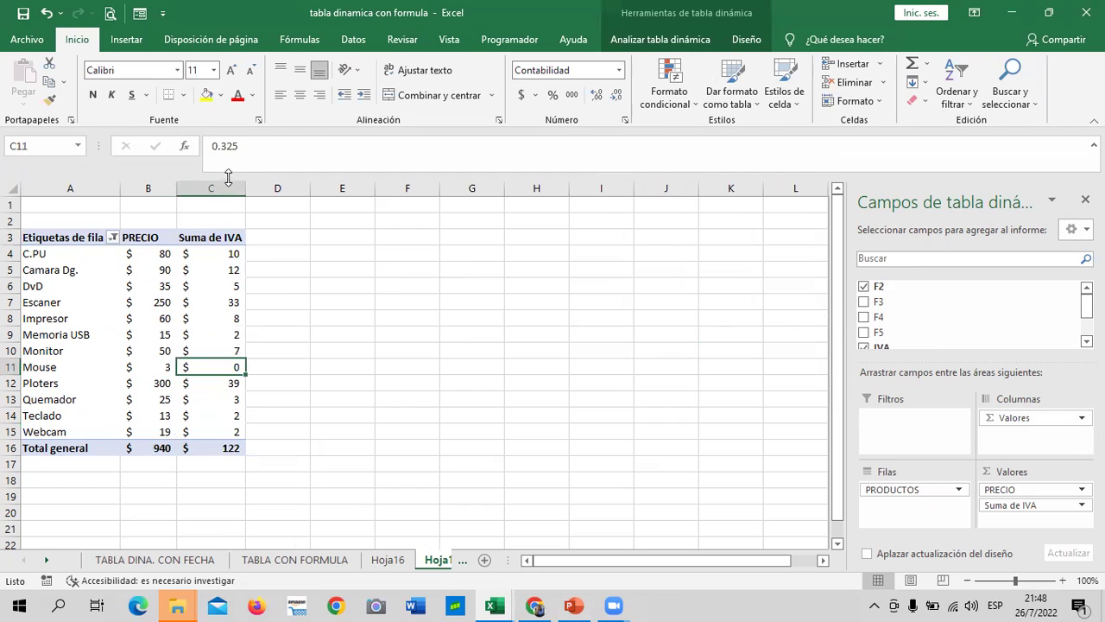
click(292, 442)
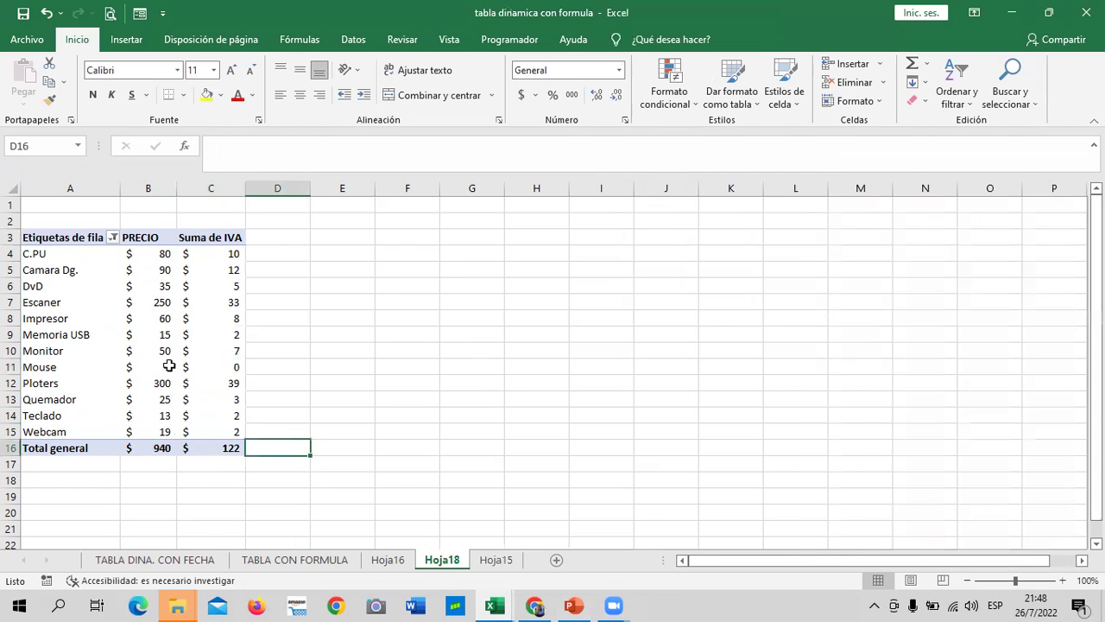
- Show the Suma de IVA values with one decimal place, from 10.4 to a 122.1 total
click(230, 366)
mouse_move(195, 254)
mouse_down()
mouse_move(216, 286)
mouse_move(216, 444)
mouse_up()
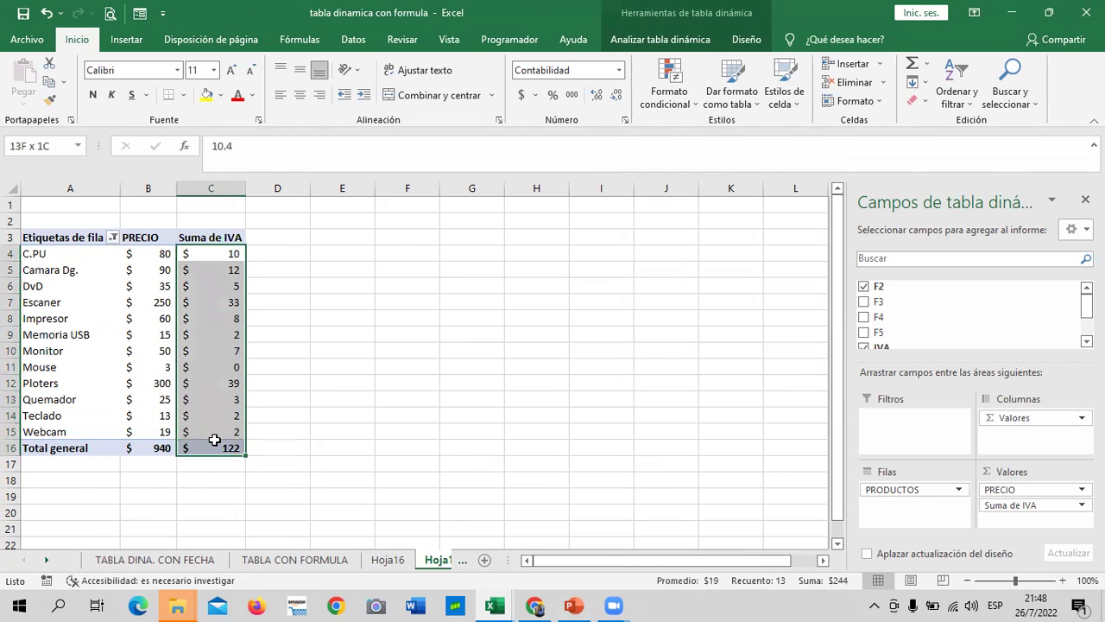
click(599, 96)
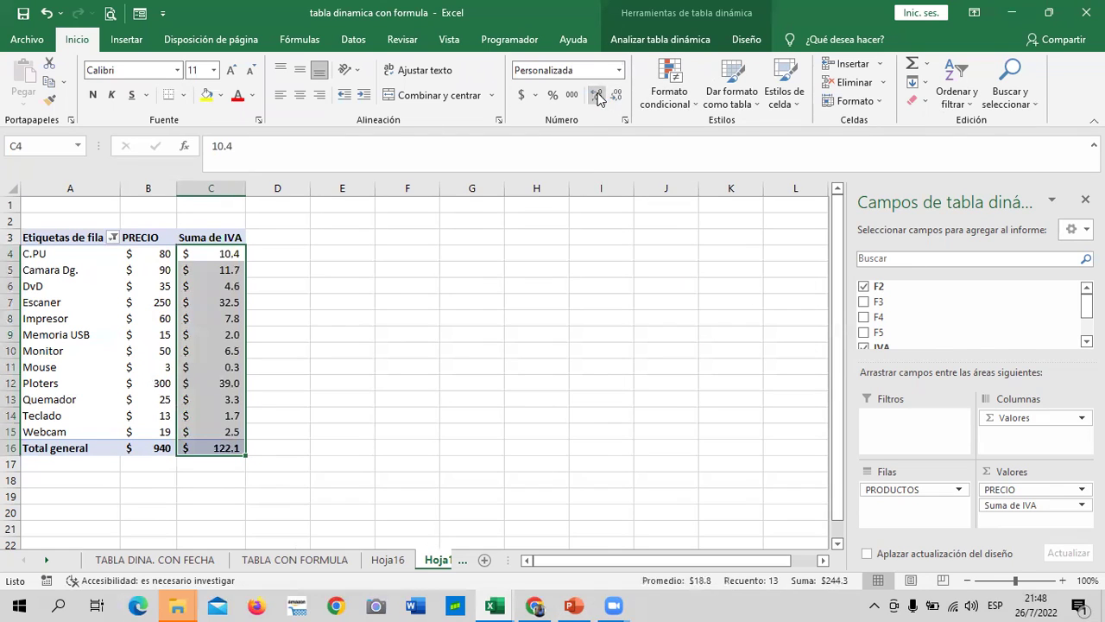
click(425, 403)
click(234, 367)
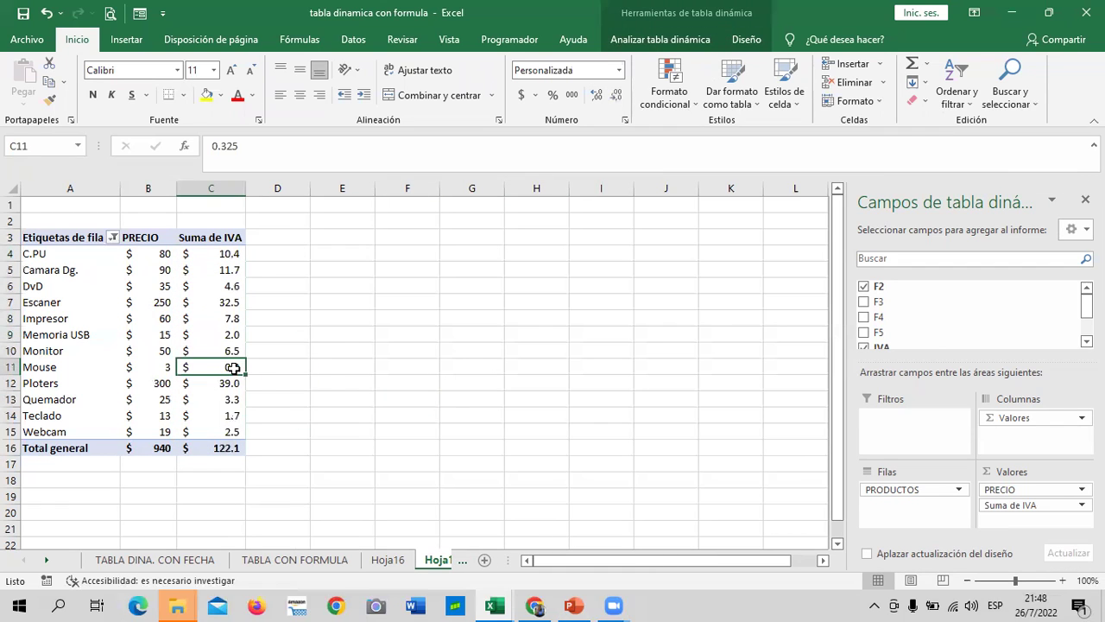
click(166, 370)
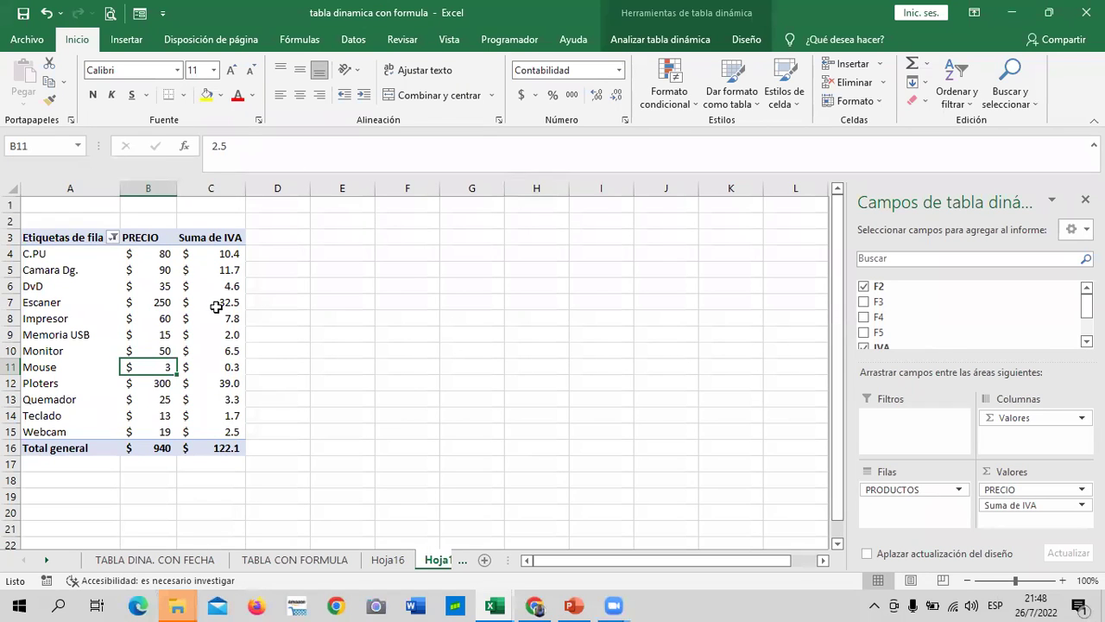
- Select the PRECIO and Suma de IVA headers of the pivot
mouse_move(215, 306)
click(381, 312)
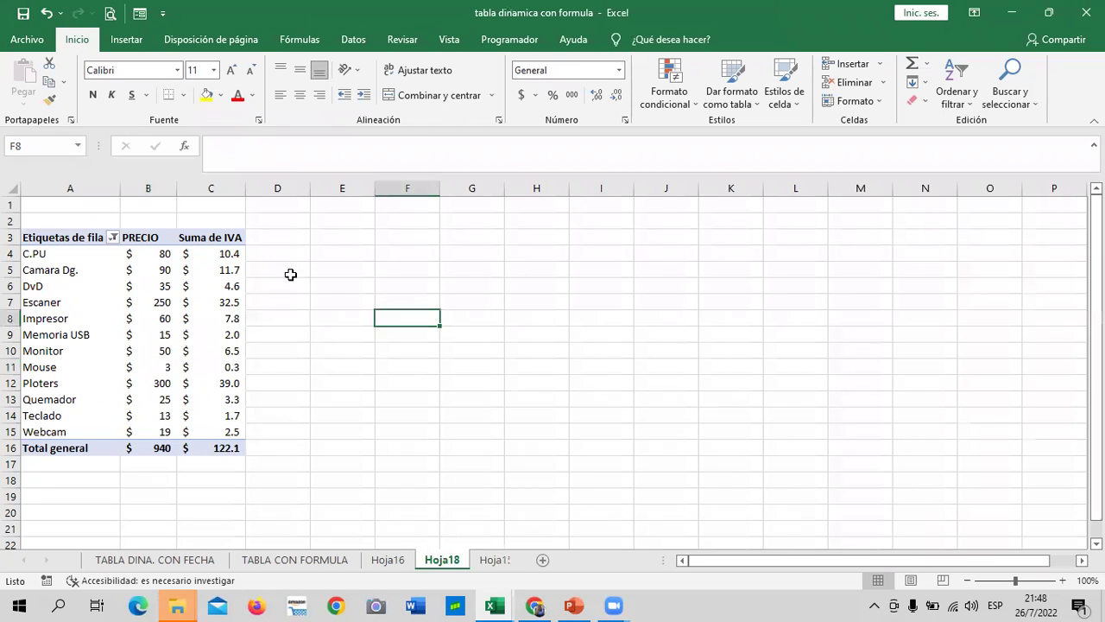
click(152, 237)
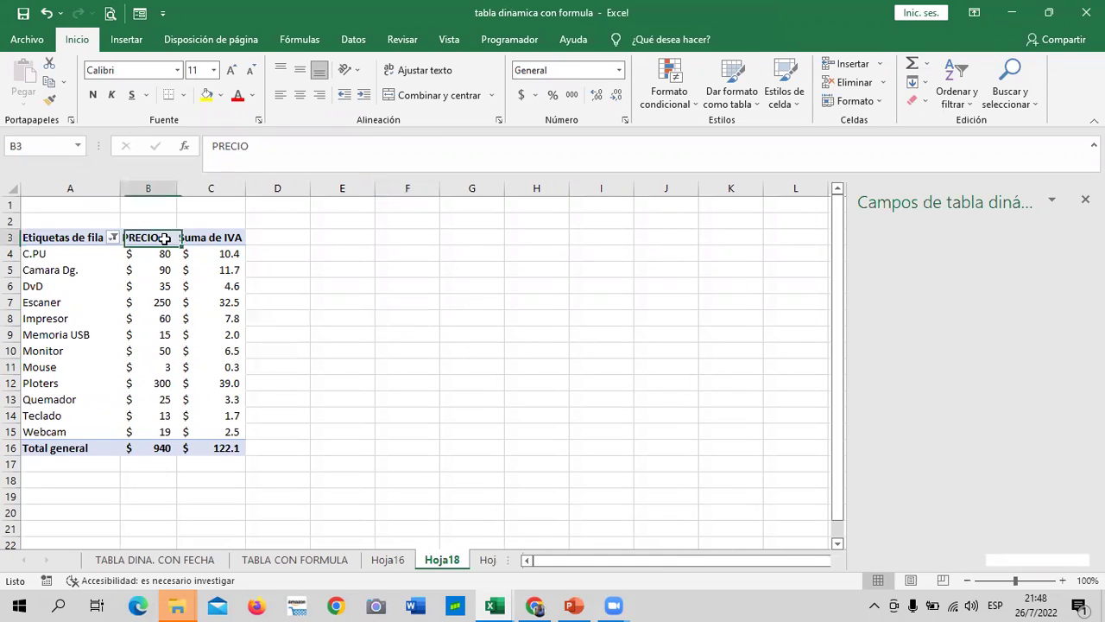
click(211, 237)
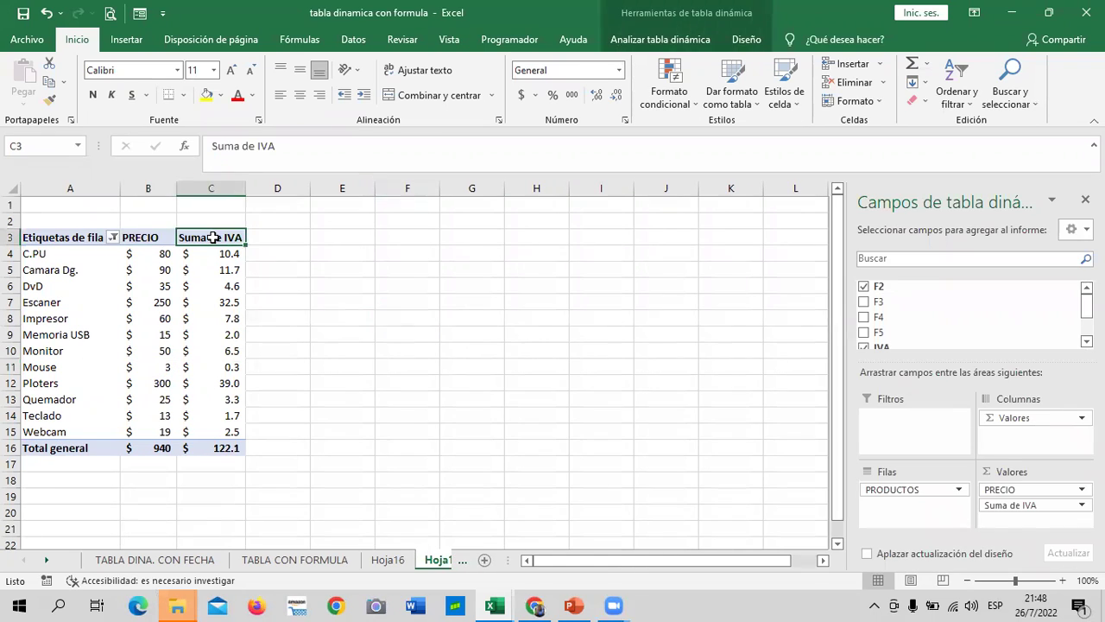
click(1004, 507)
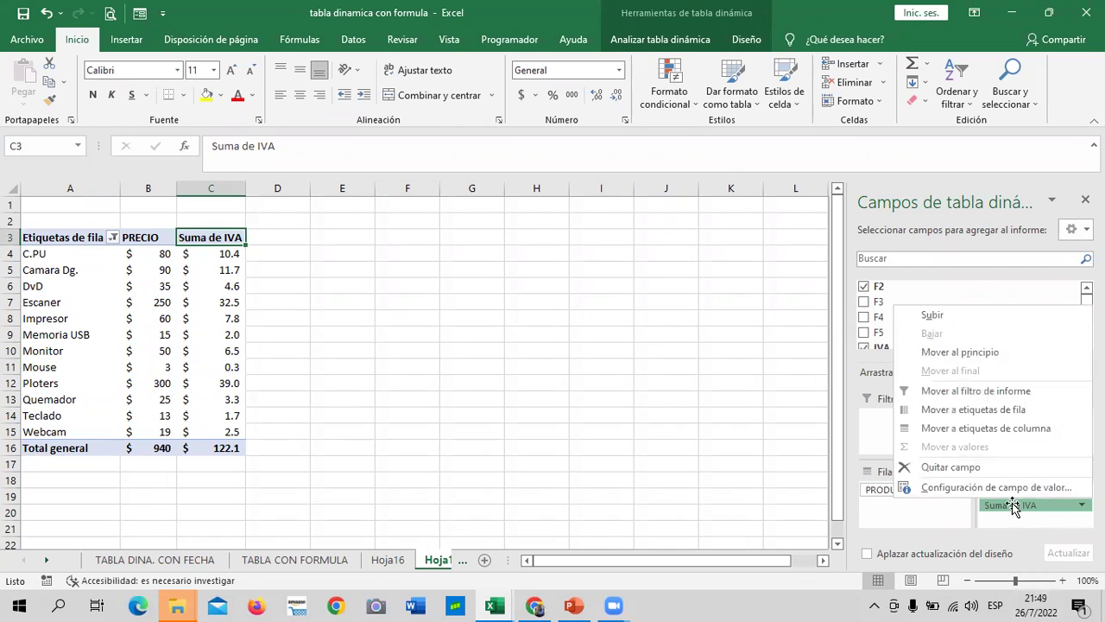
click(996, 487)
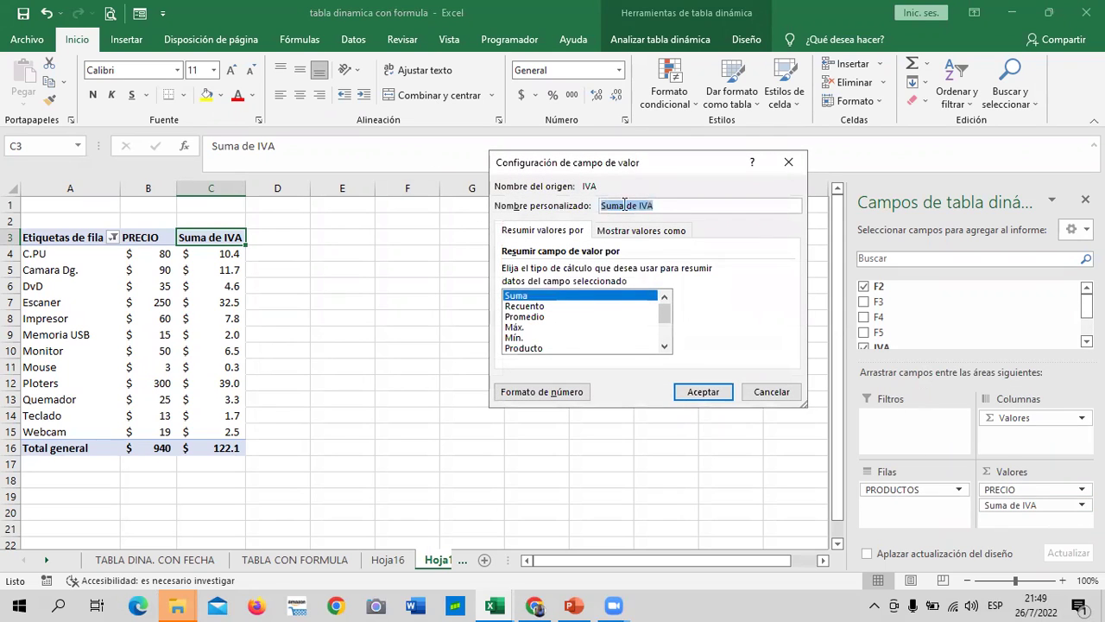
click(781, 393)
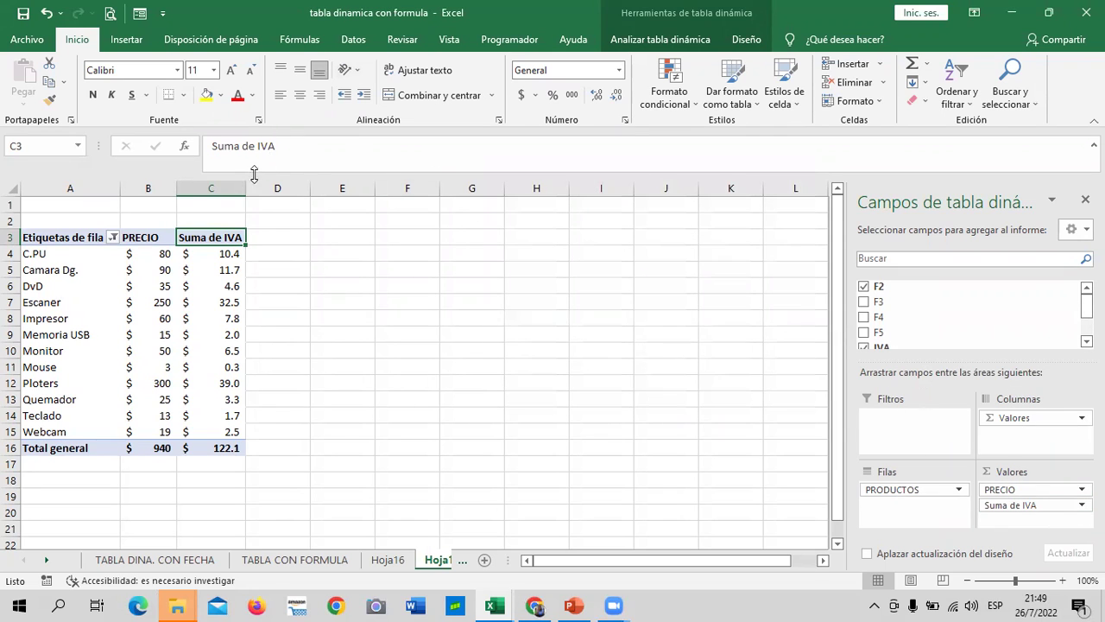
click(161, 253)
click(225, 253)
click(169, 253)
click(227, 251)
click(277, 251)
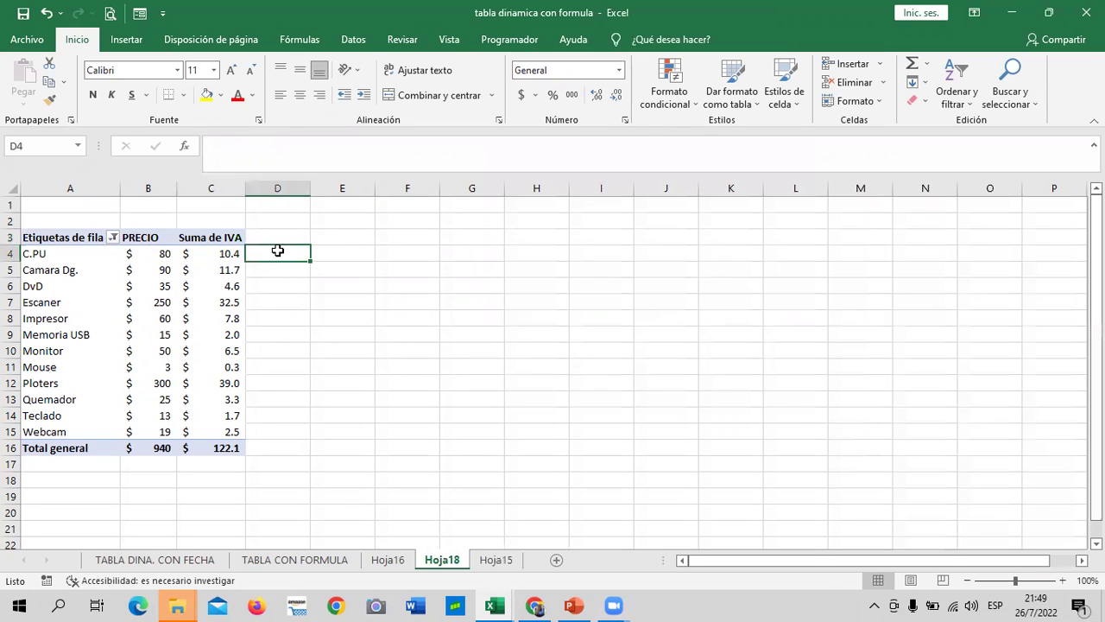
click(162, 253)
click(223, 254)
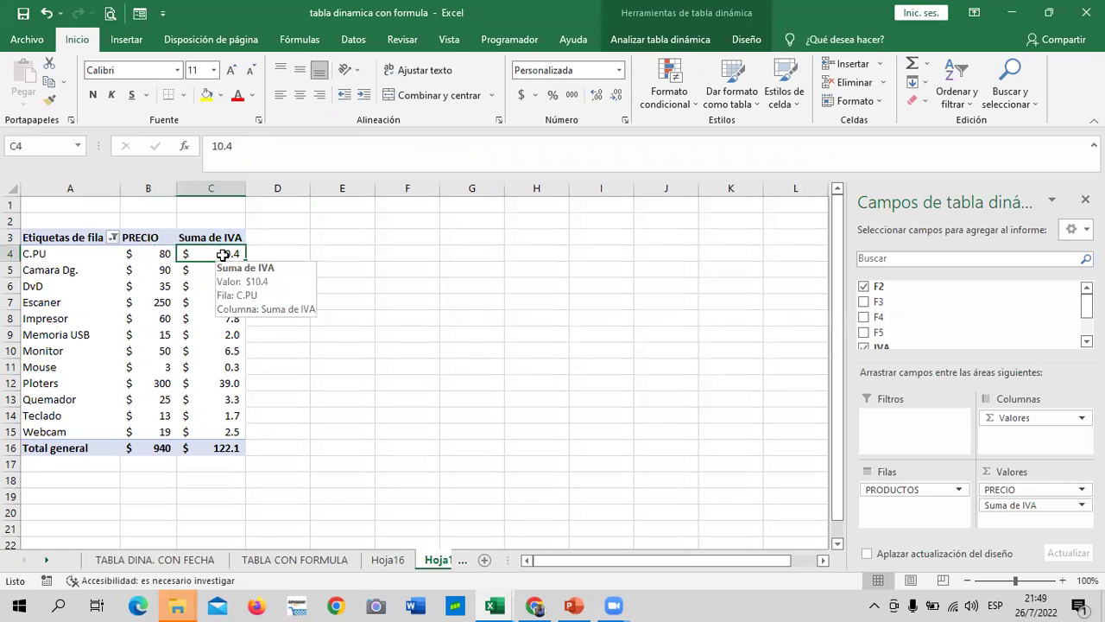
click(142, 254)
drag(220, 254, 227, 269)
key(ctrl+c)
click(294, 275)
key(Escape)
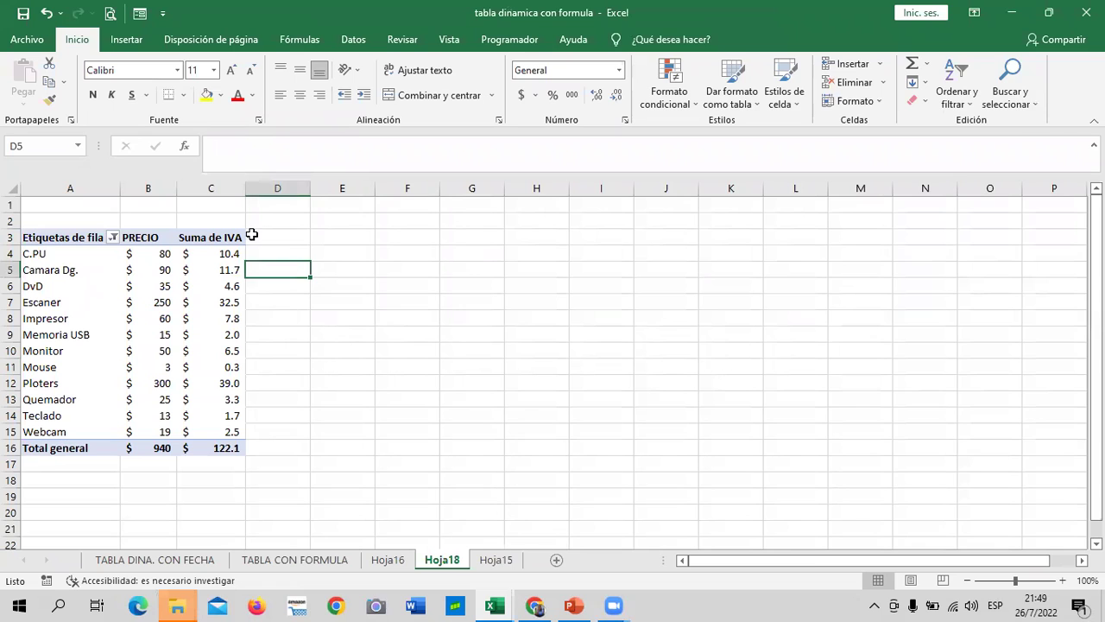
click(211, 253)
click(746, 39)
- Start another calculated field and name it TOTAL
click(685, 38)
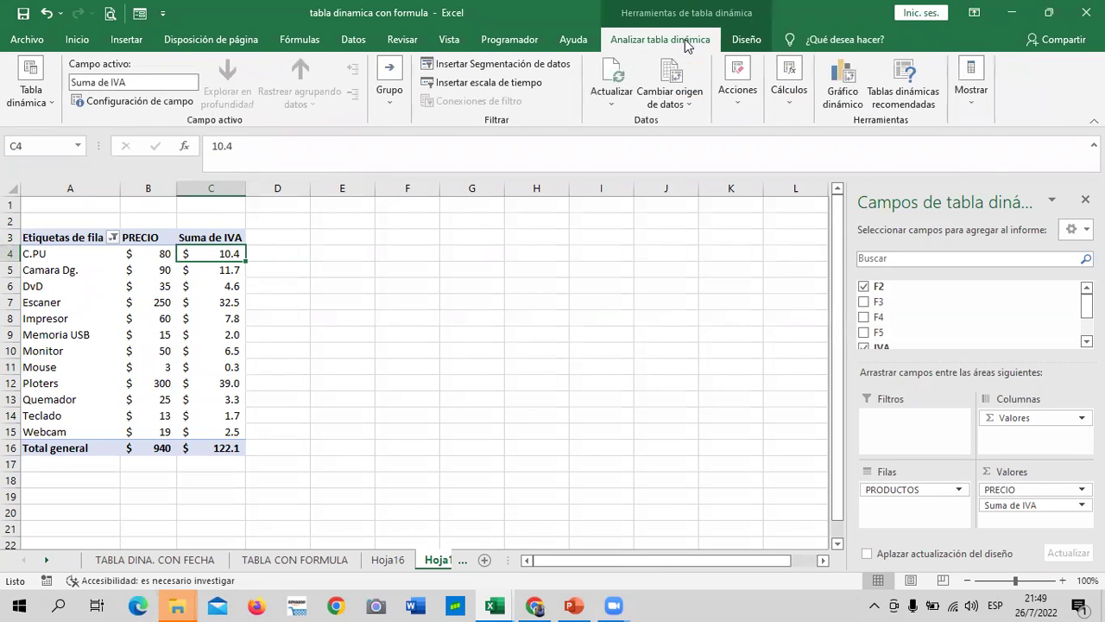
click(790, 95)
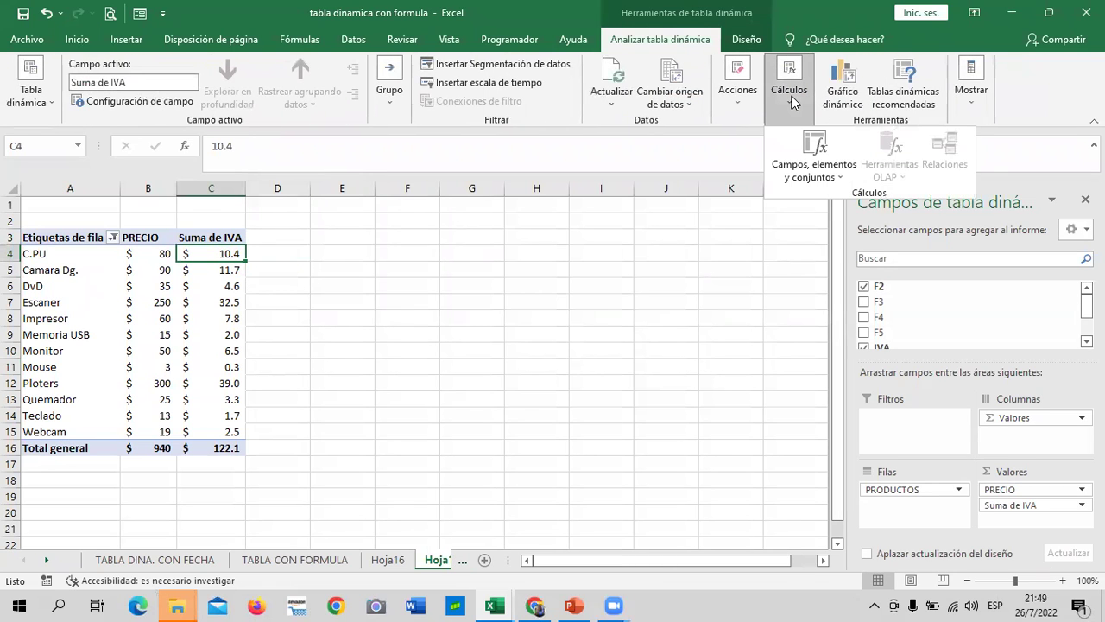
click(828, 183)
click(834, 194)
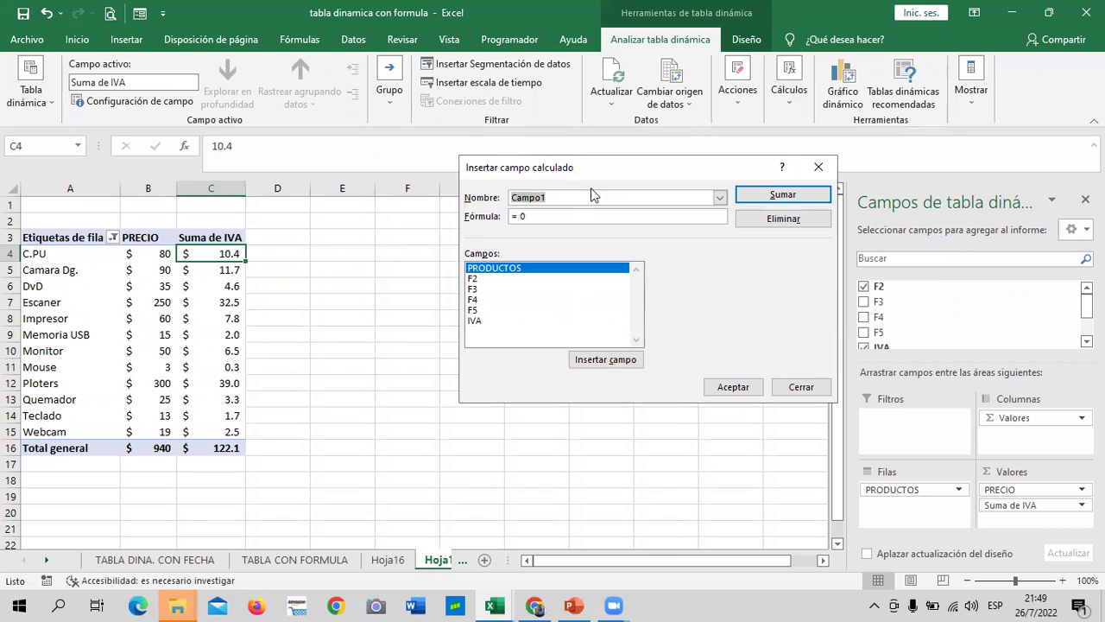
key(BackSpace)
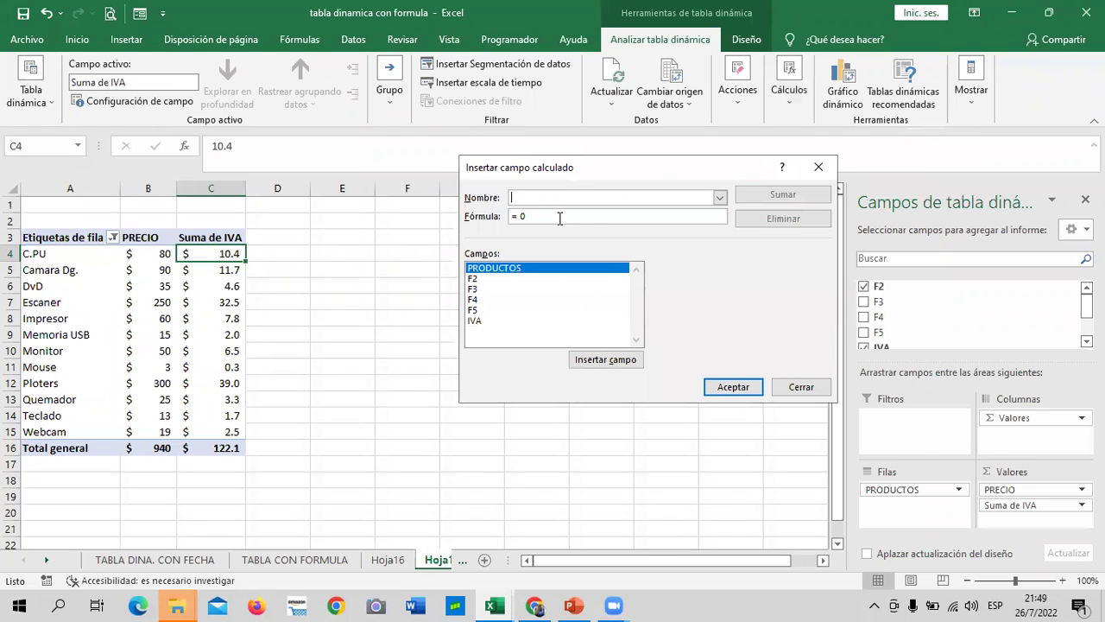
text(TOTAL)
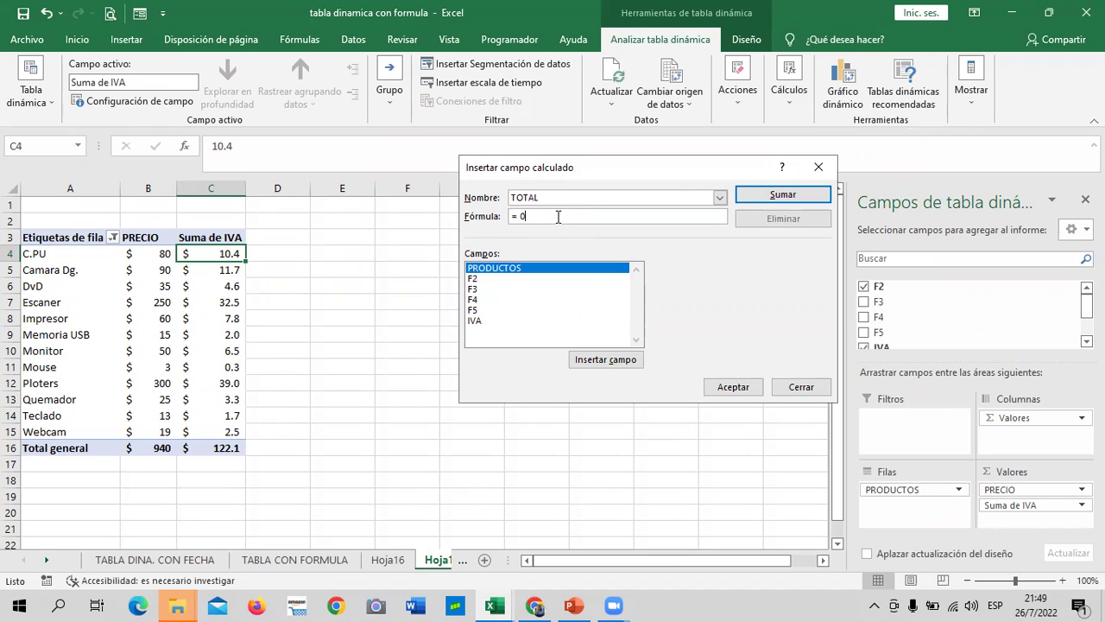
- Define TOTAL as =F2+IVA and create the field, adding a Suma de TOTAL column
click(558, 217)
key(BackSpace)
key(BackSpace)
click(475, 279)
click(610, 363)
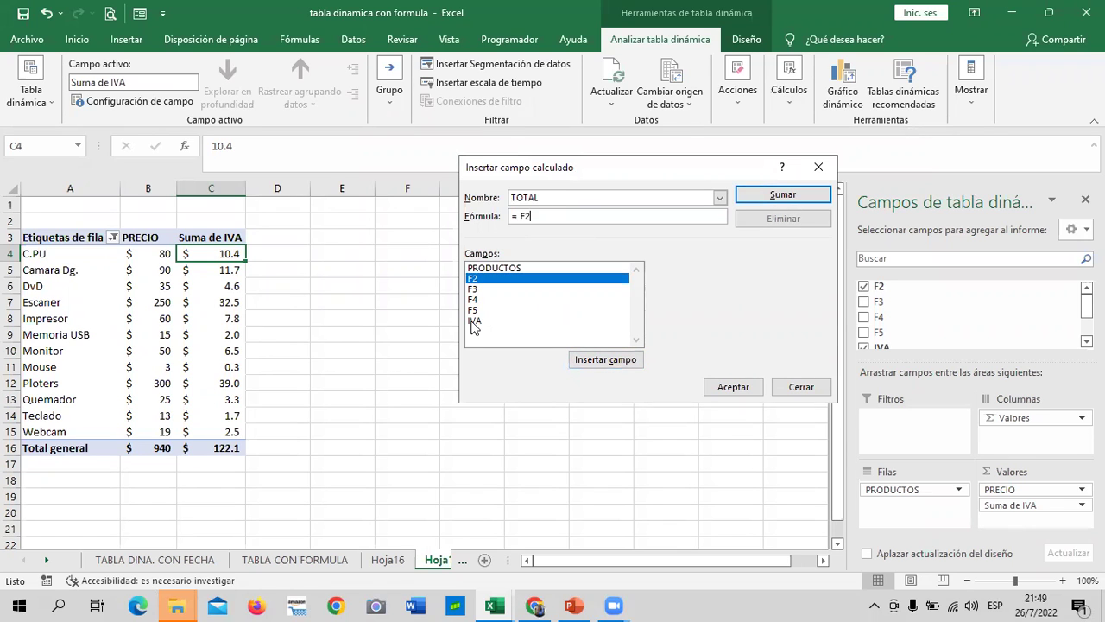
text(+)
click(474, 321)
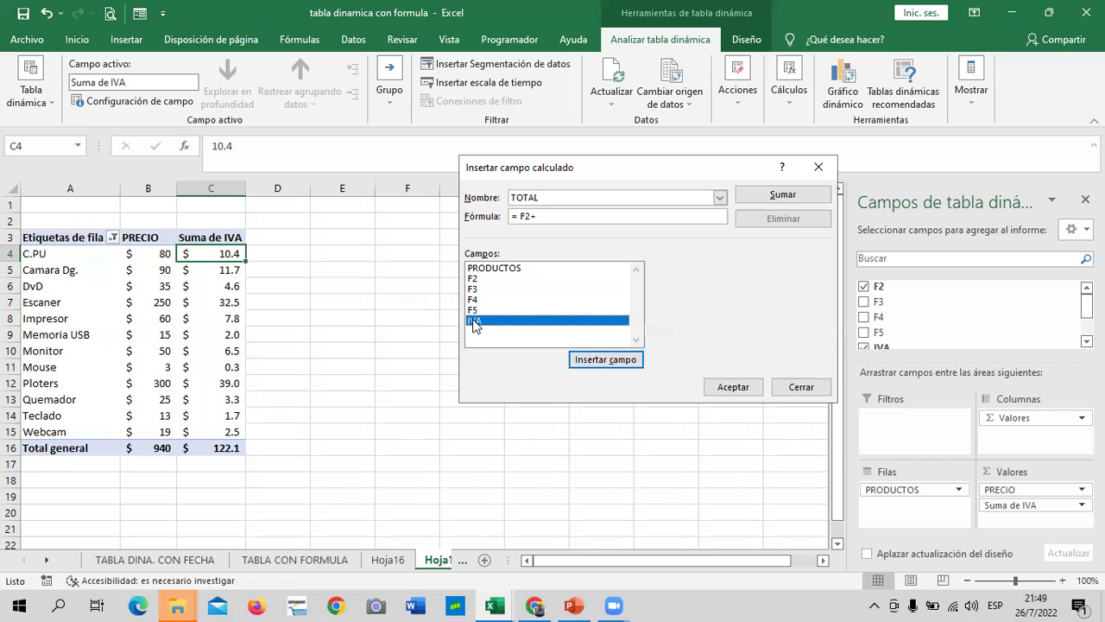
click(631, 360)
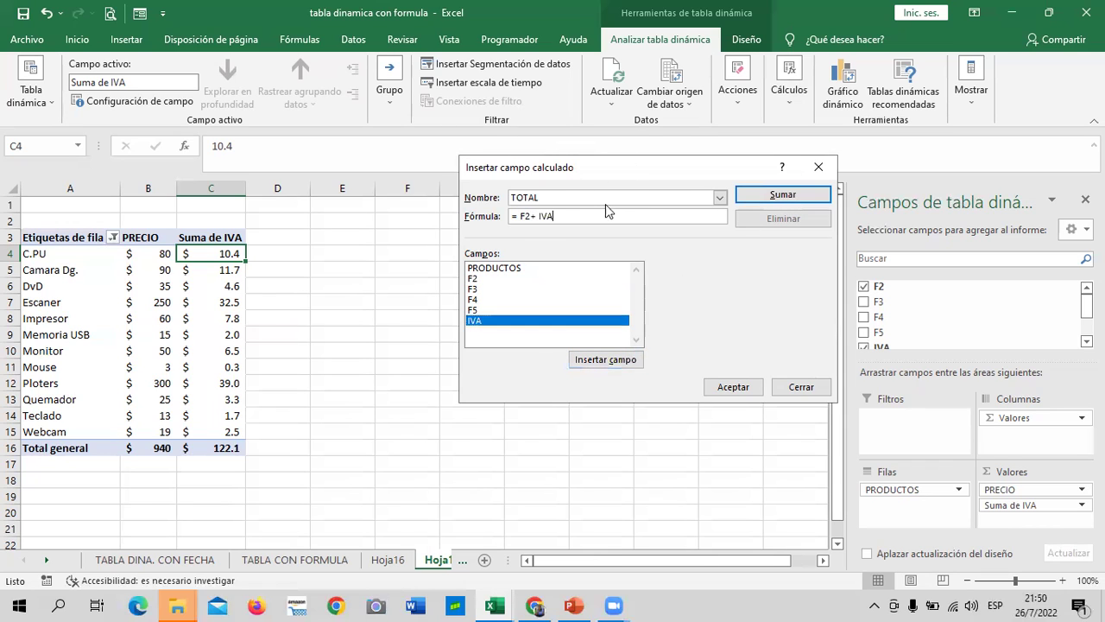
click(733, 387)
click(663, 311)
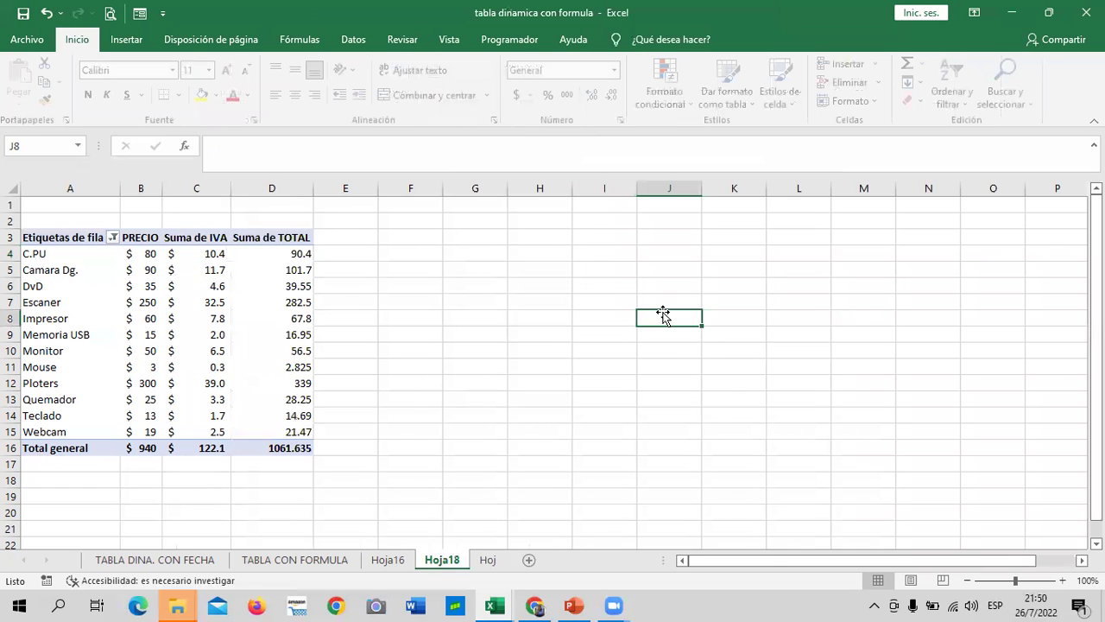
click(287, 239)
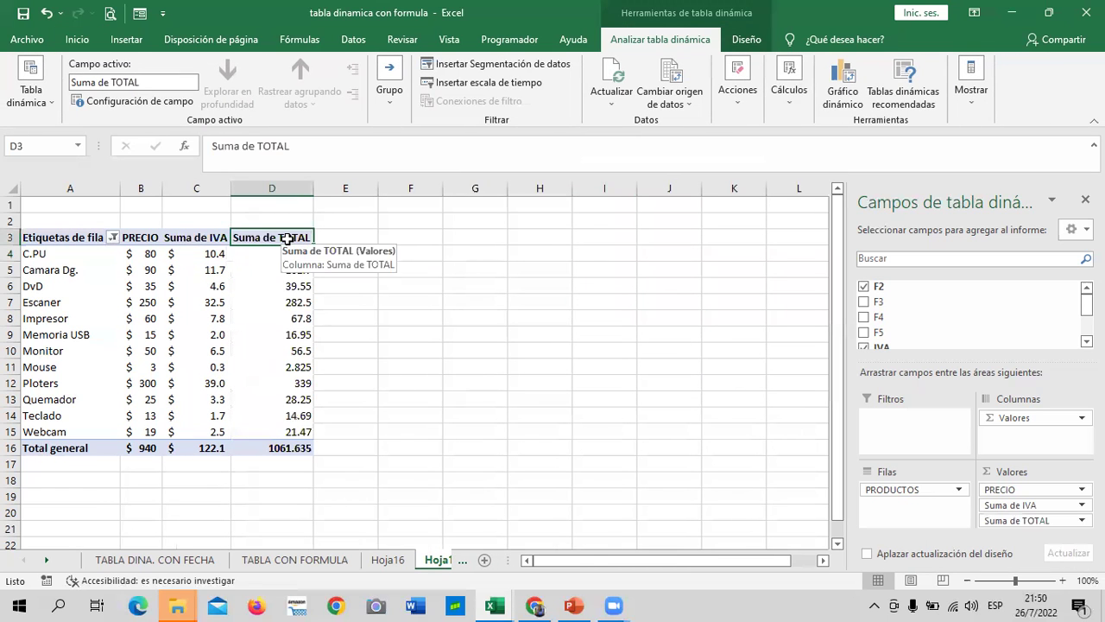
click(151, 239)
click(200, 239)
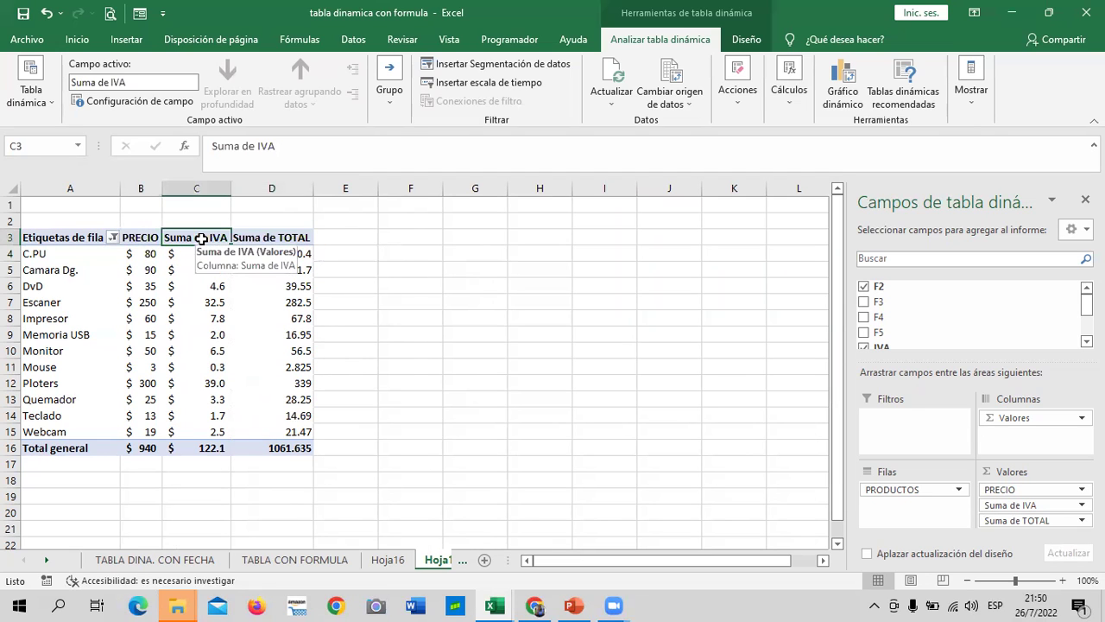
click(254, 233)
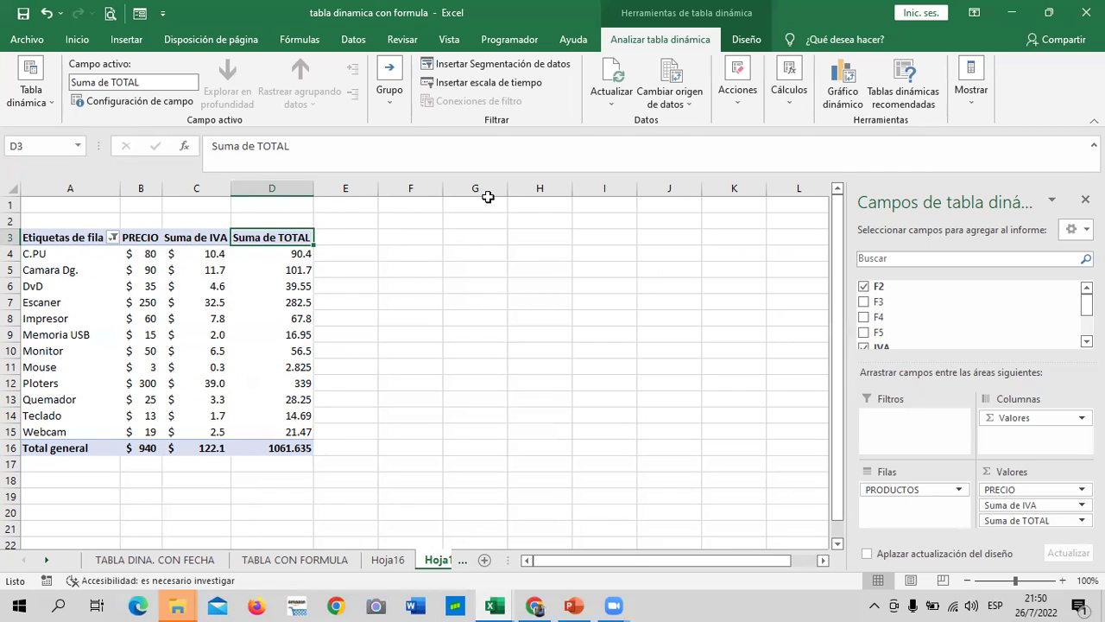
- Generate the calculated-field formula list sheet Hoja19 and move it after Hoja15
click(788, 102)
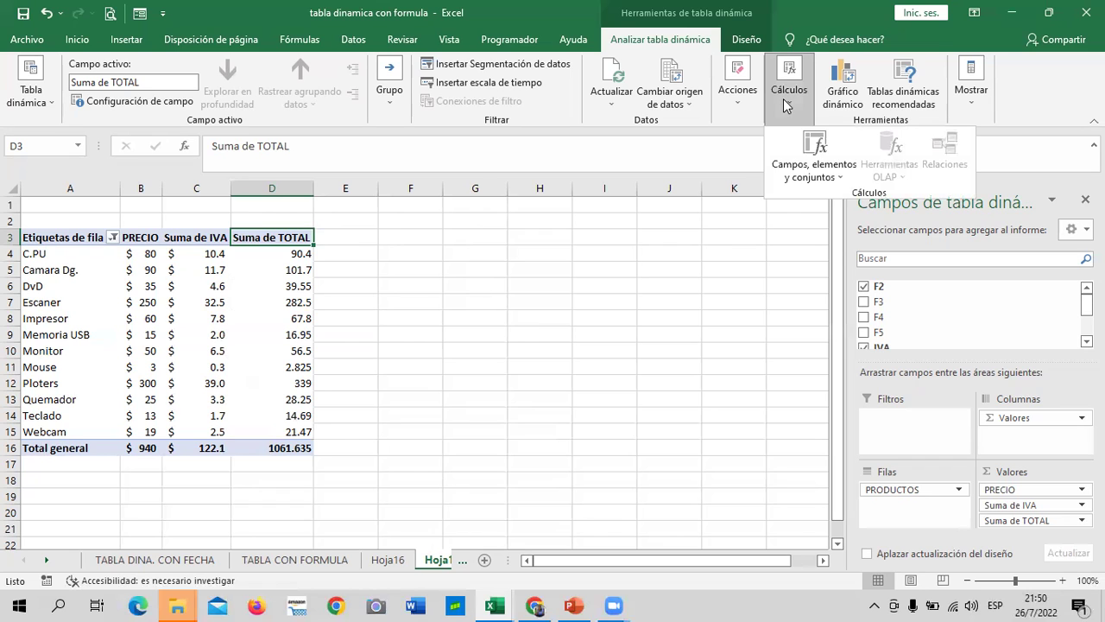
click(834, 176)
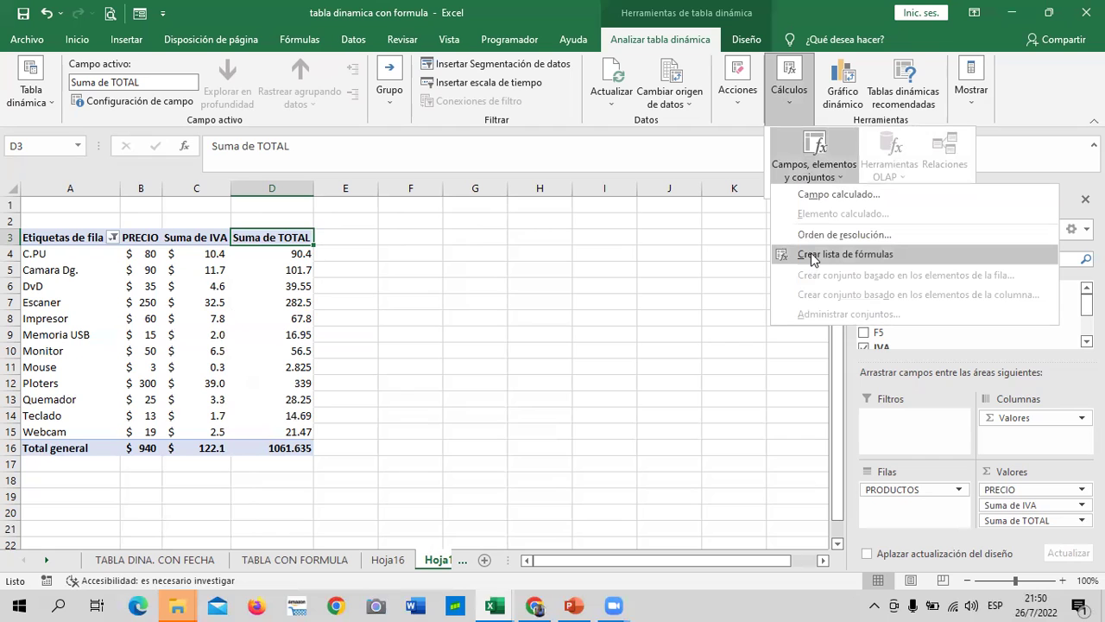
click(813, 256)
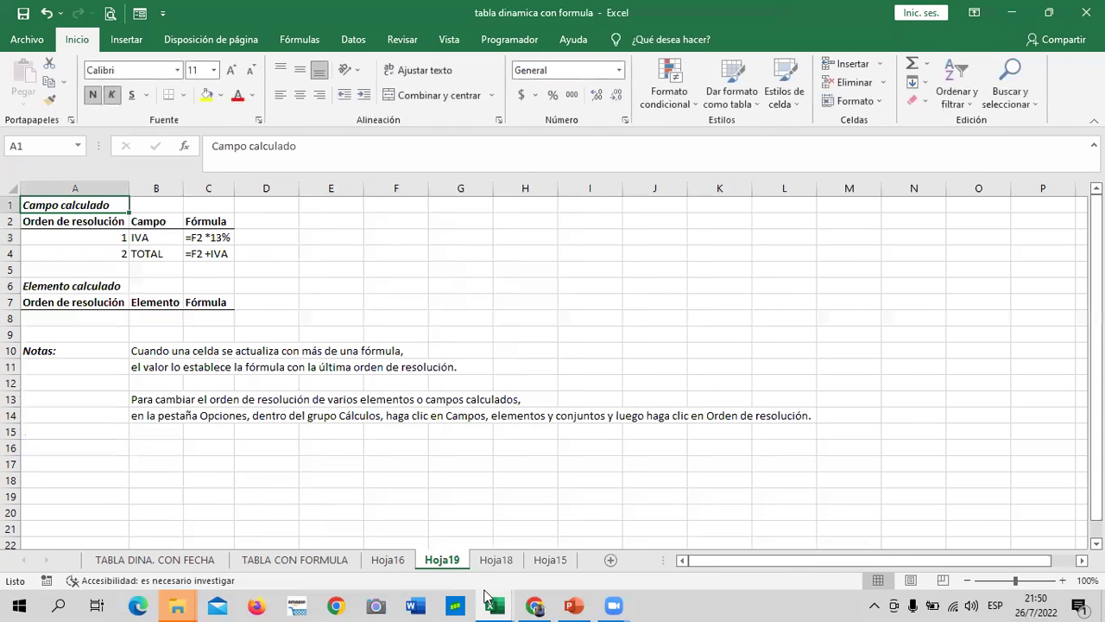
drag(439, 560, 585, 572)
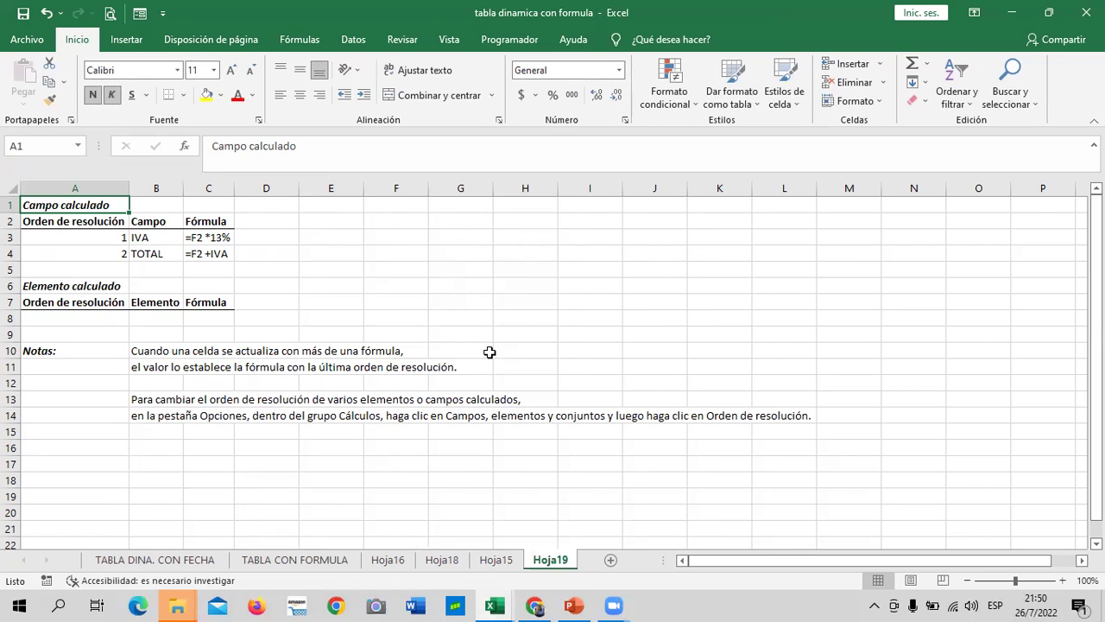
- Review the list's headings and resolution orders 1 (IVA) and 2 (TOTAL), then return to Hoja18
click(546, 312)
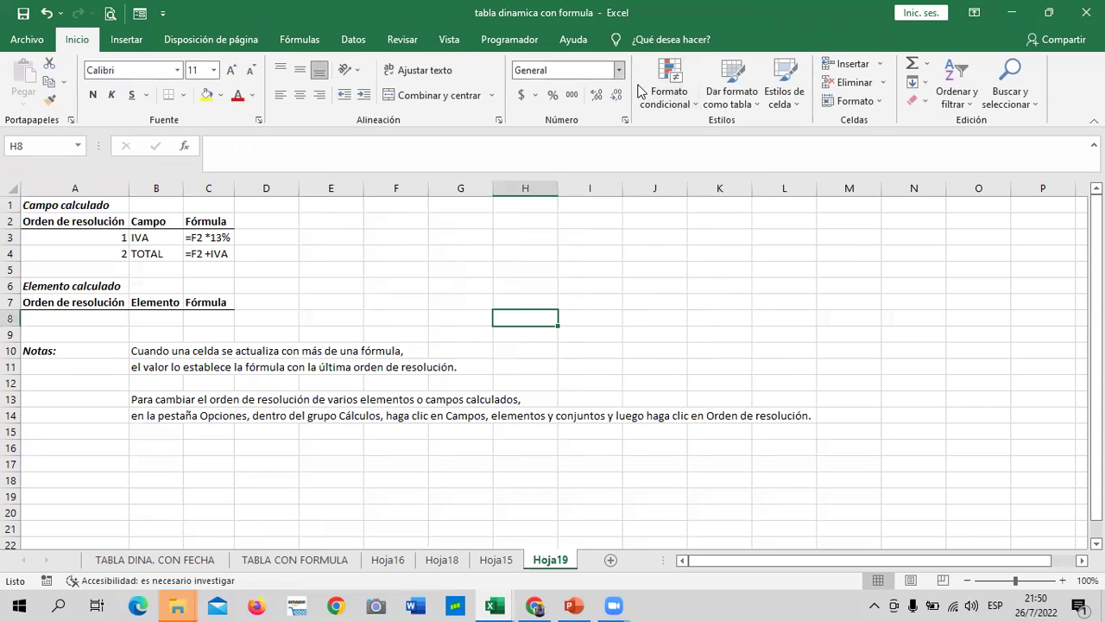
click(113, 217)
click(143, 224)
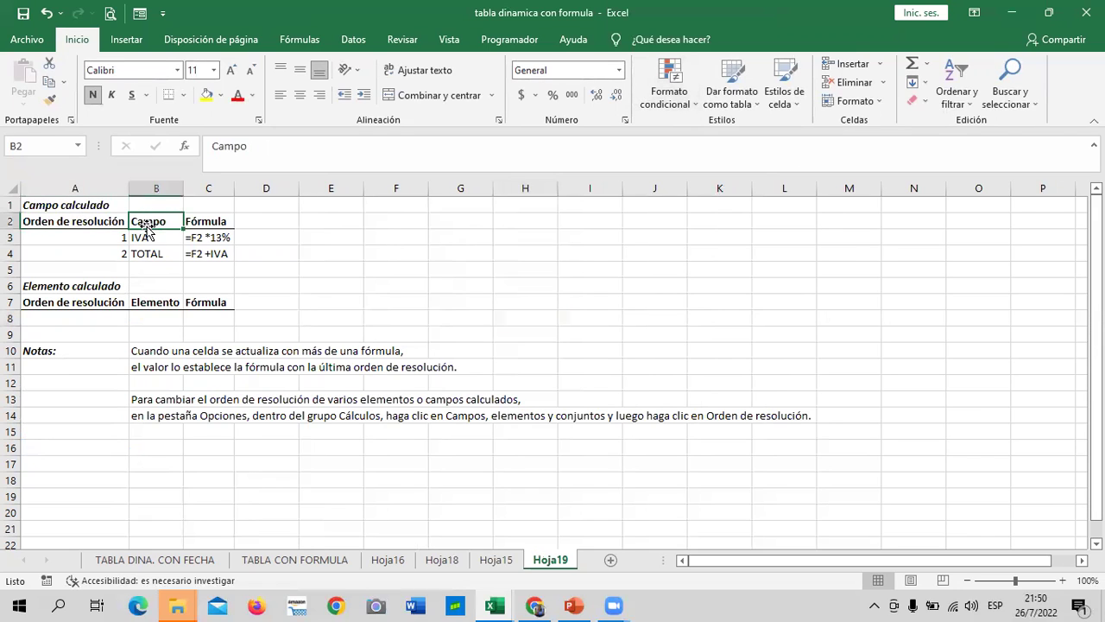
click(90, 237)
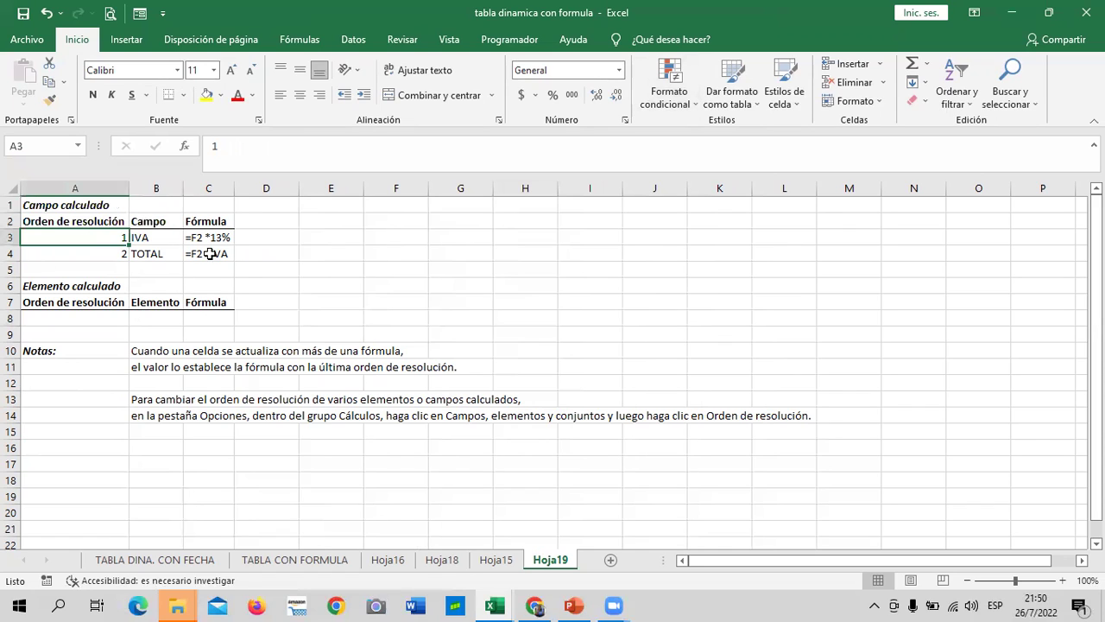
click(103, 251)
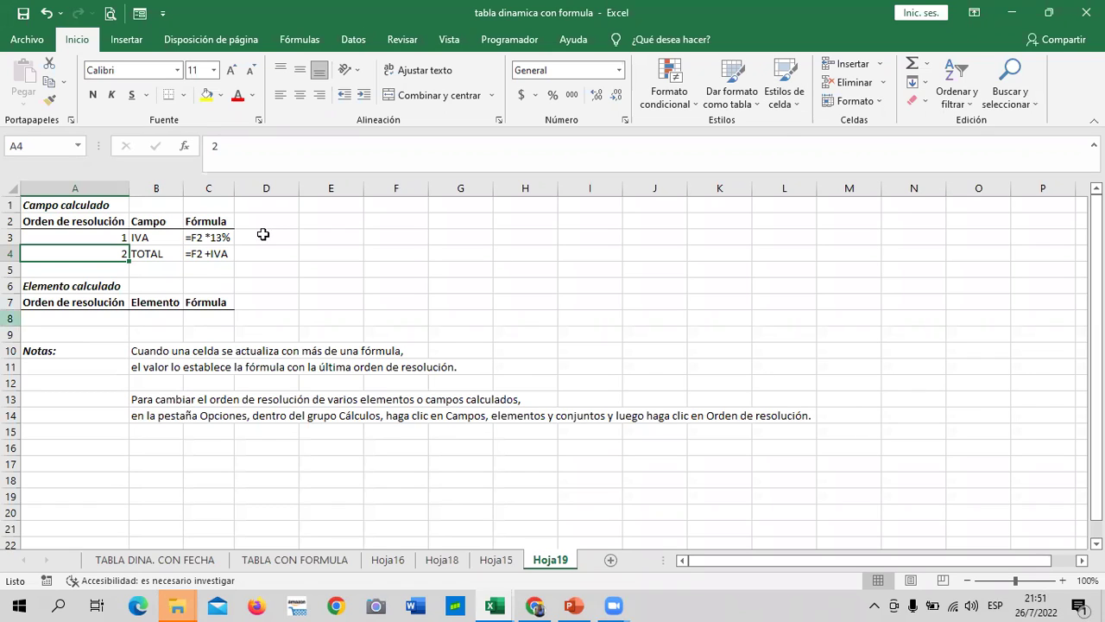
click(496, 559)
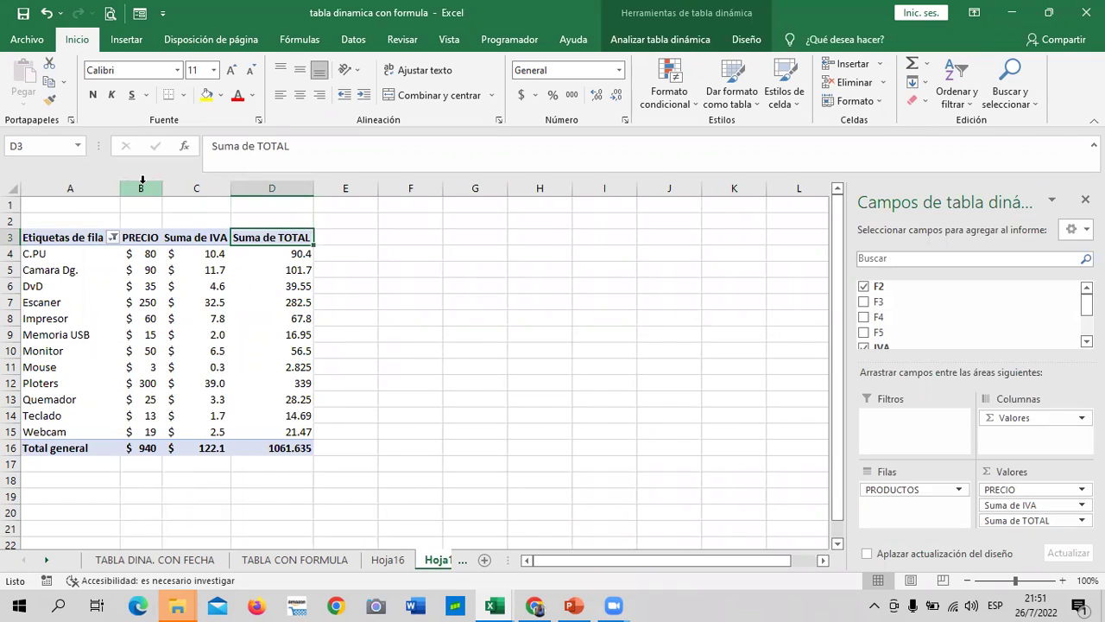
click(374, 271)
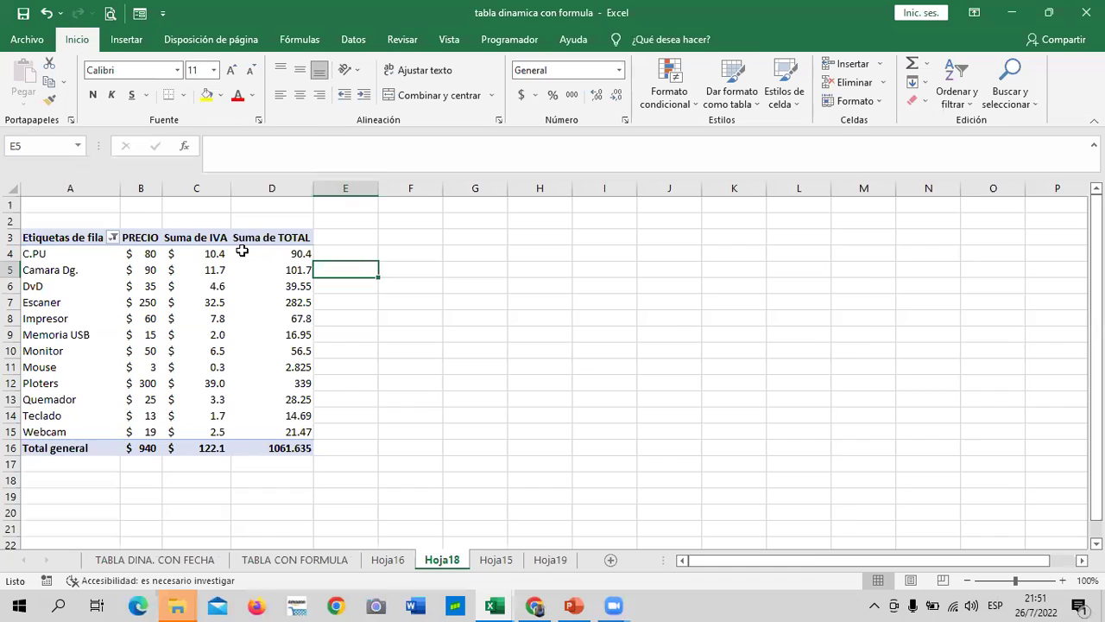
click(242, 252)
click(189, 252)
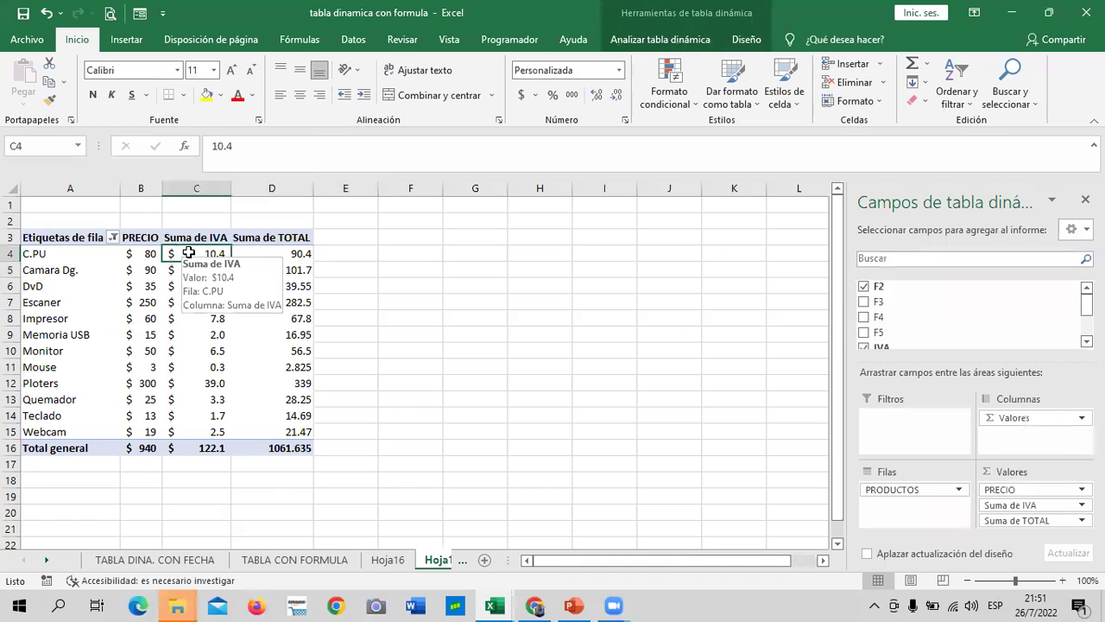
click(293, 255)
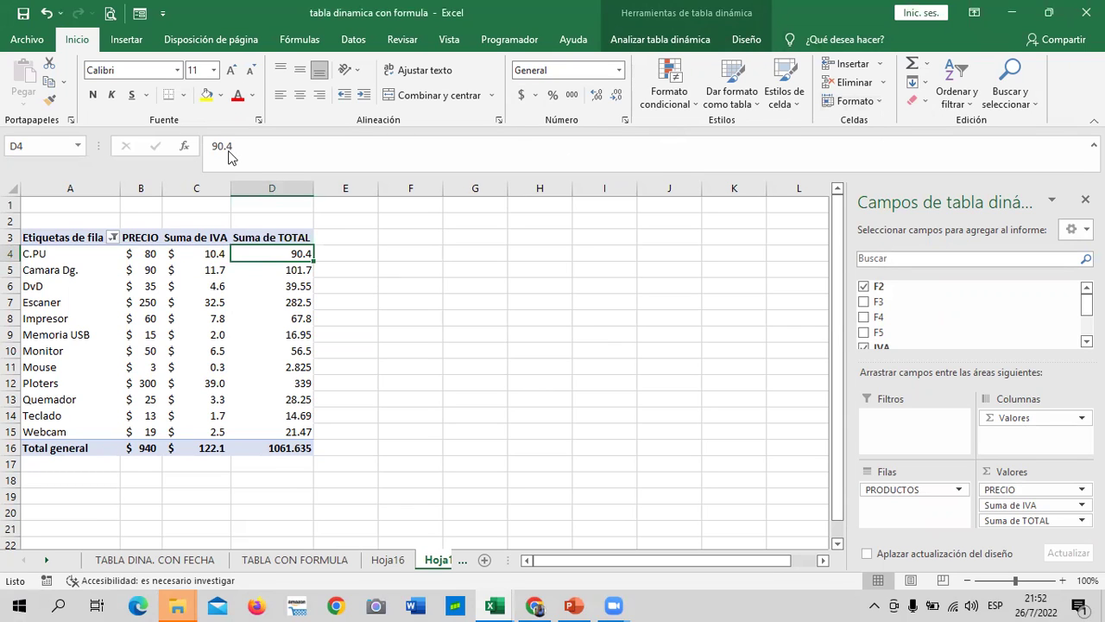
click(475, 335)
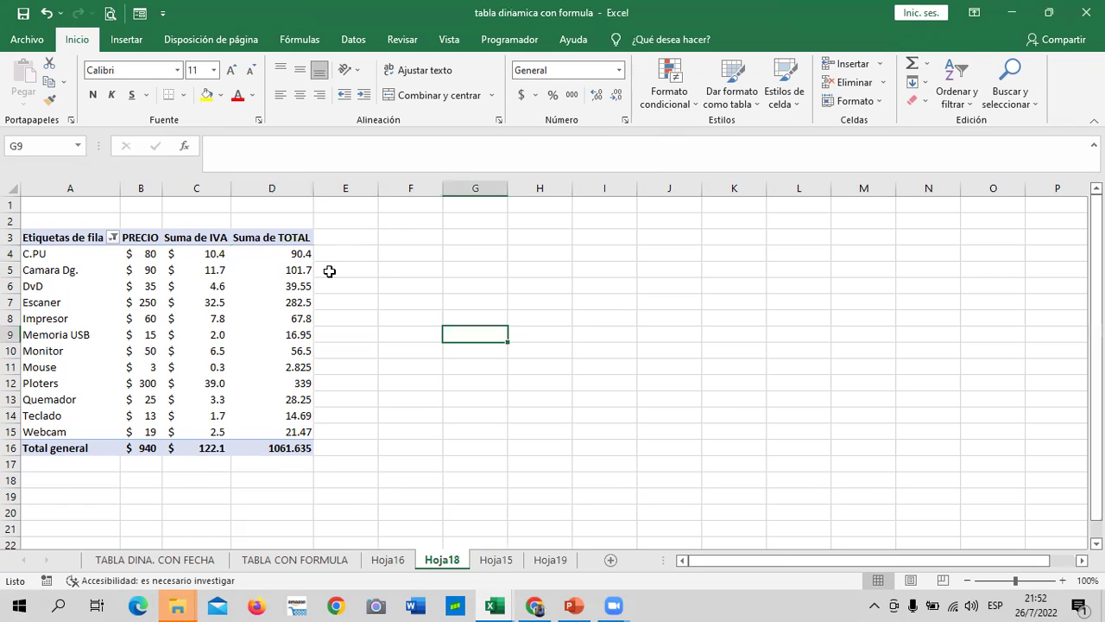
click(327, 252)
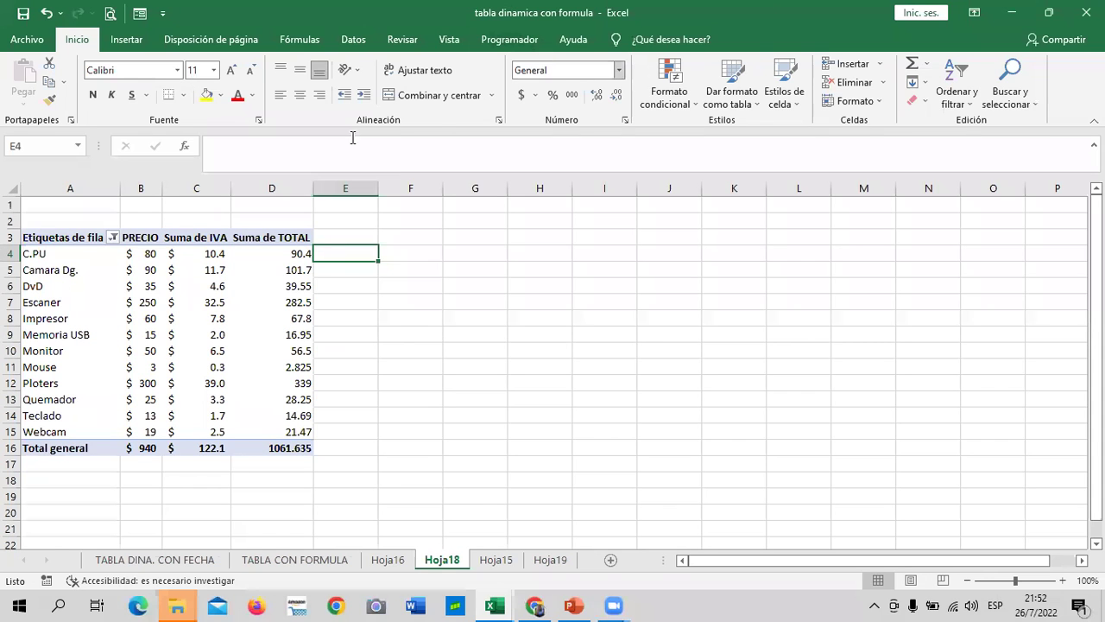
click(269, 254)
- Start a new calculated field from Analizar tabla dinámica and name it TOTAL 2
click(746, 38)
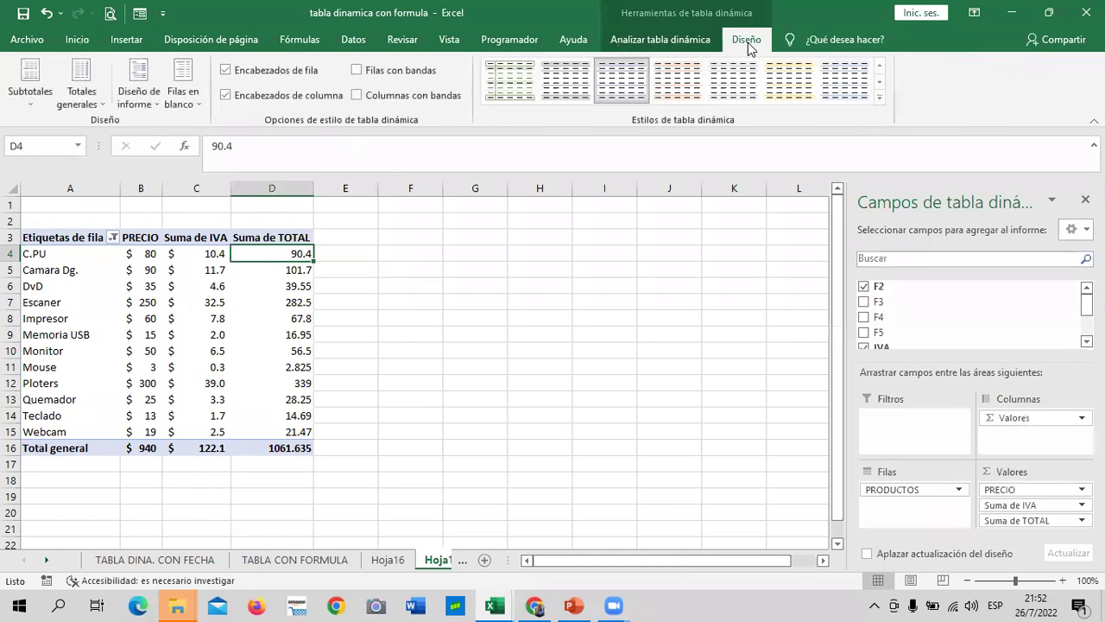
click(662, 43)
click(738, 87)
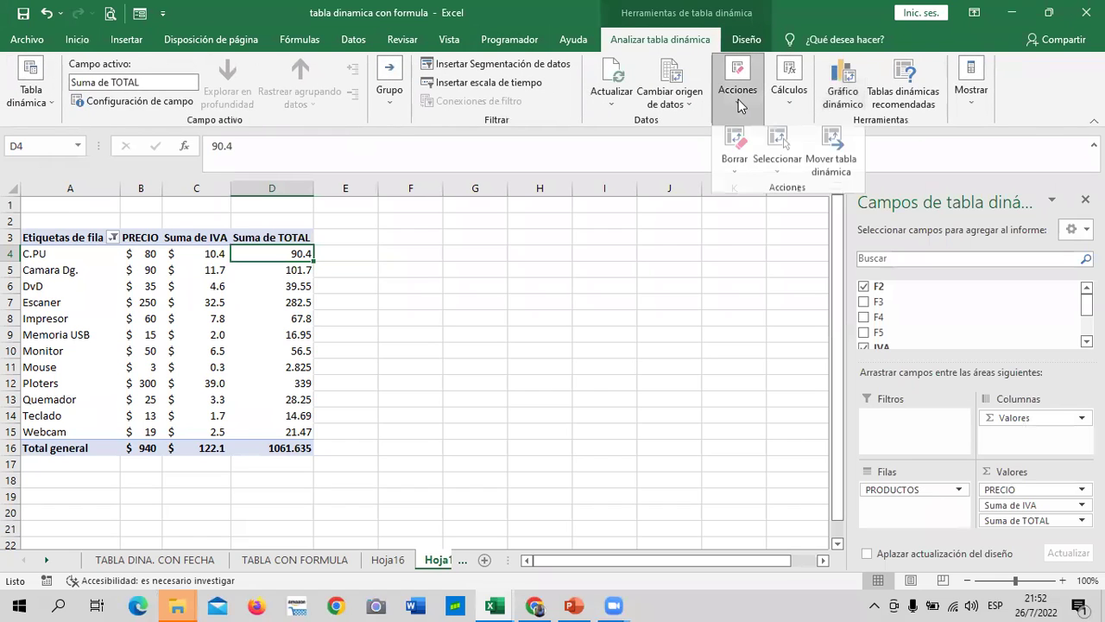
click(789, 97)
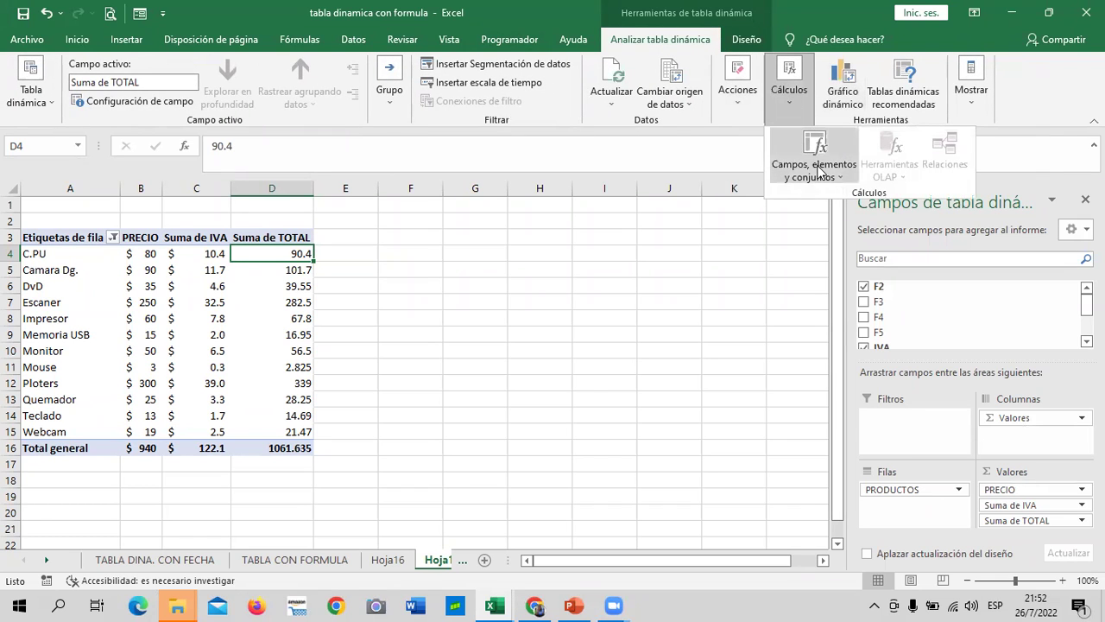
click(825, 169)
click(836, 195)
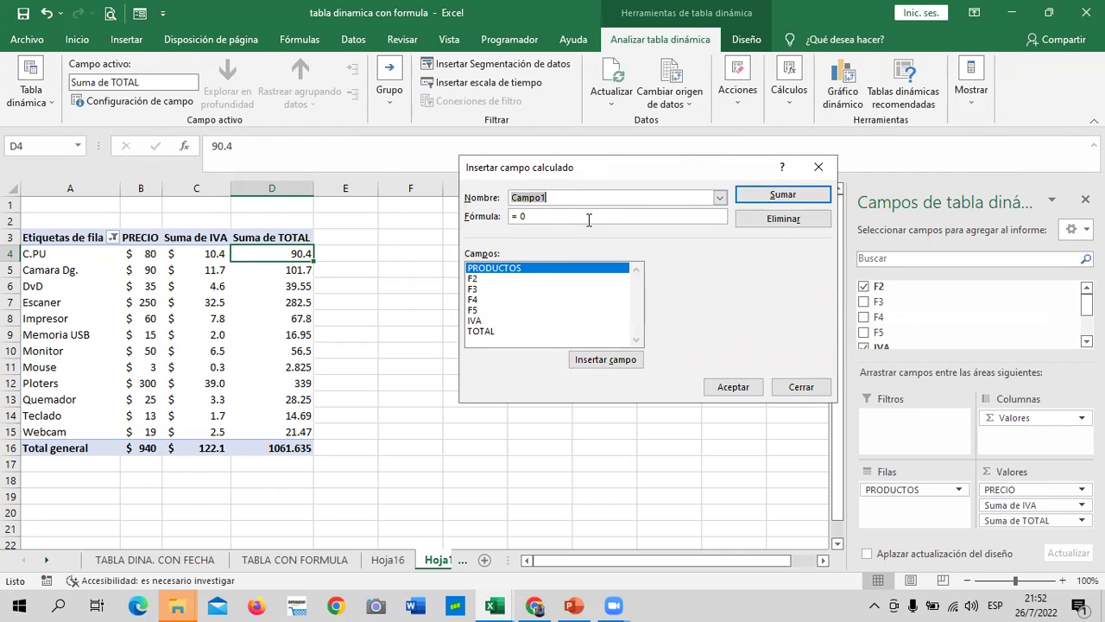
text(TAL 2)
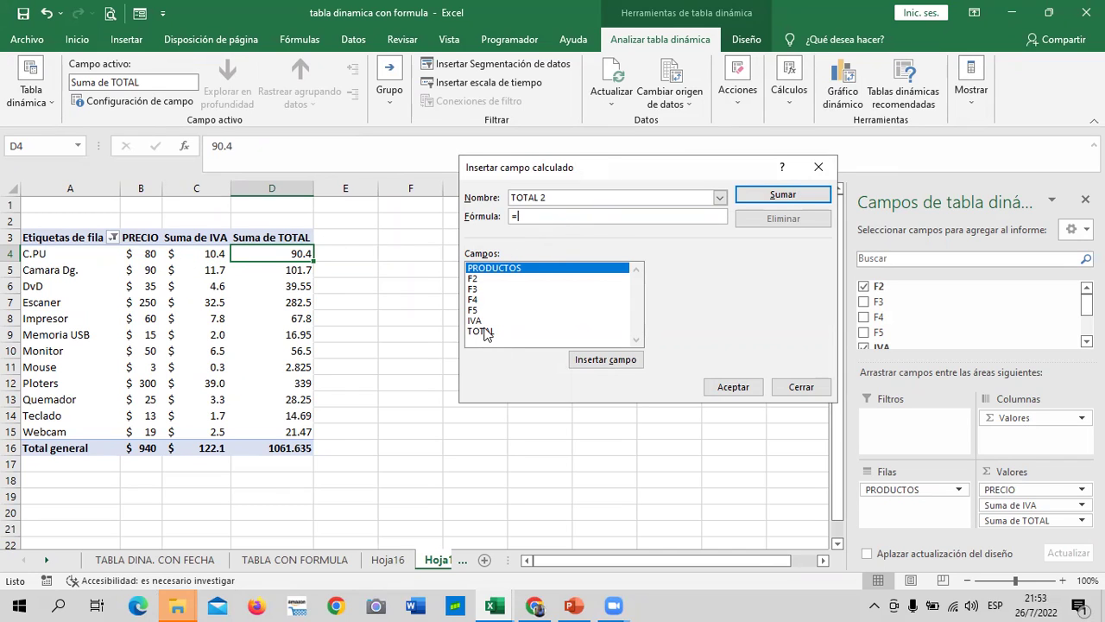
- Define TOTAL 2 as =TOTAL*5% and create the field
click(485, 333)
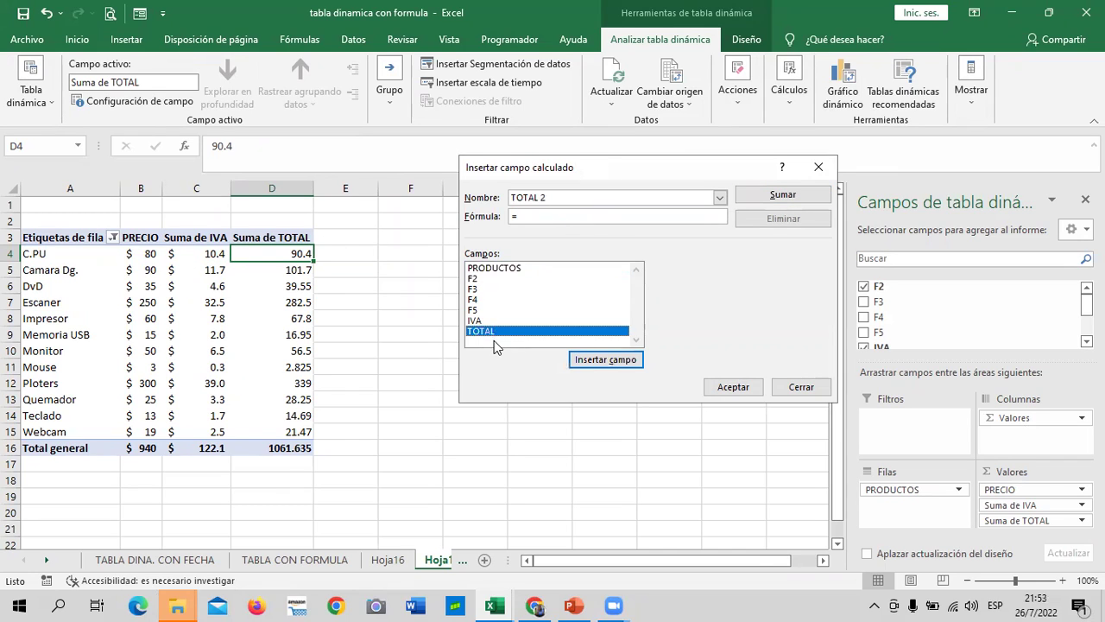
click(585, 367)
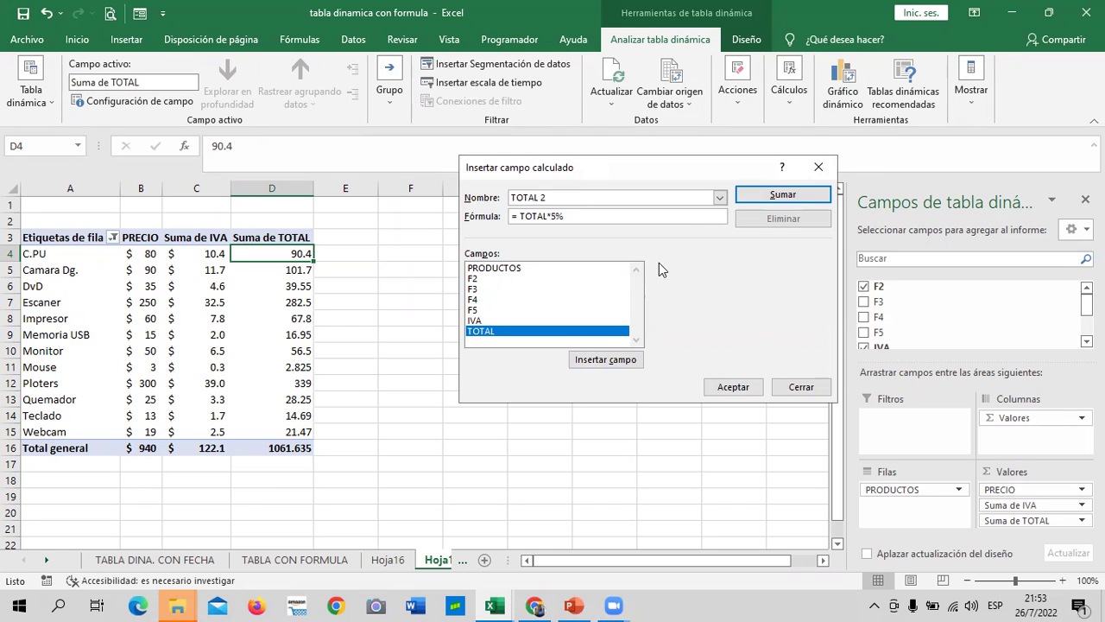
click(732, 387)
click(695, 366)
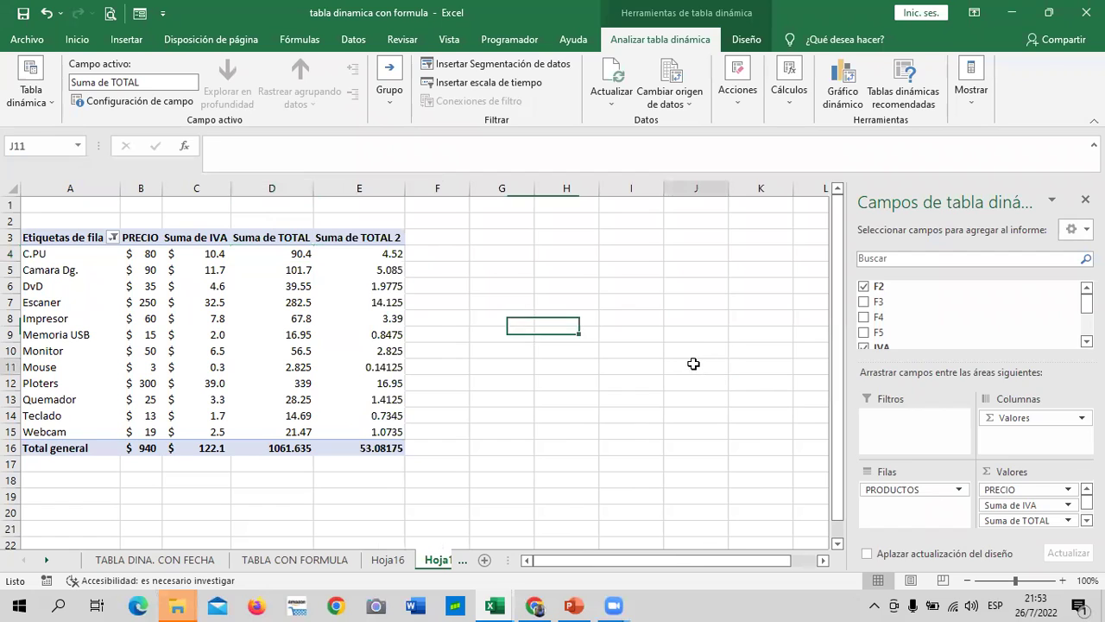
- Check the C.PU TOTAL and TOTAL 2 values, then go to the Hoja16 sheet
click(350, 254)
click(283, 250)
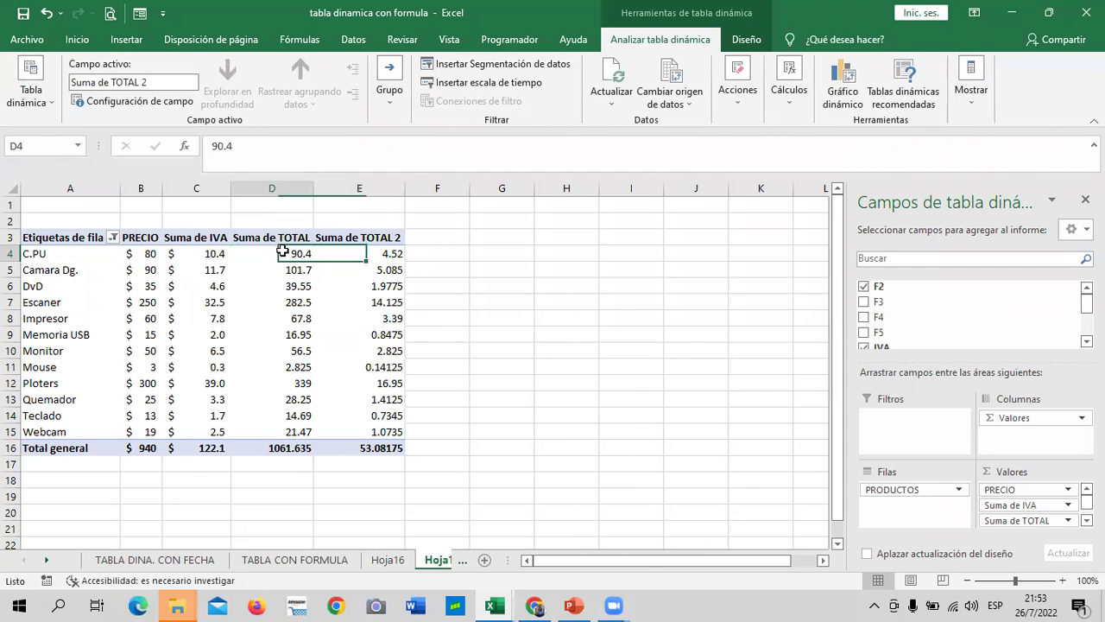
click(341, 252)
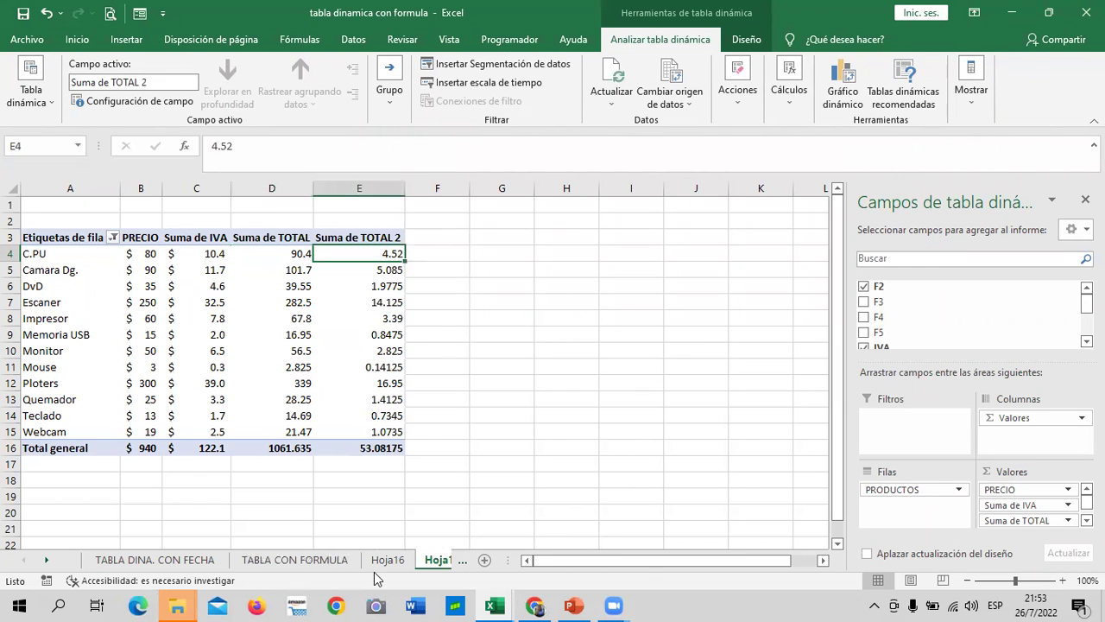
click(388, 559)
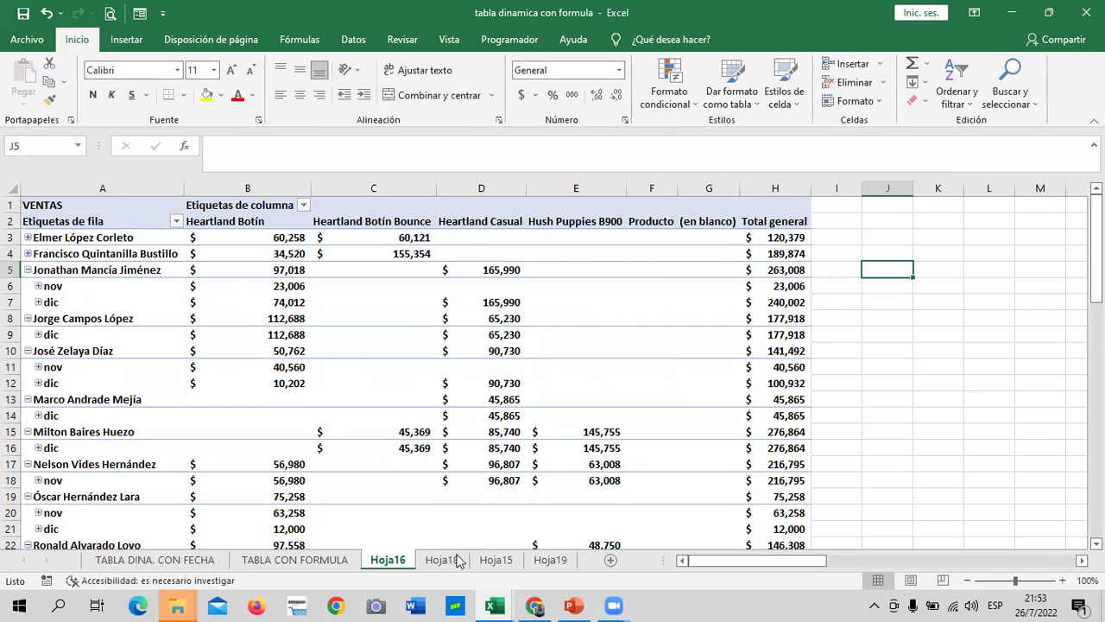
- Review Hoja19's formula list and its resolution-order note, then go to the empty Hoja15 sheet
click(552, 560)
click(592, 366)
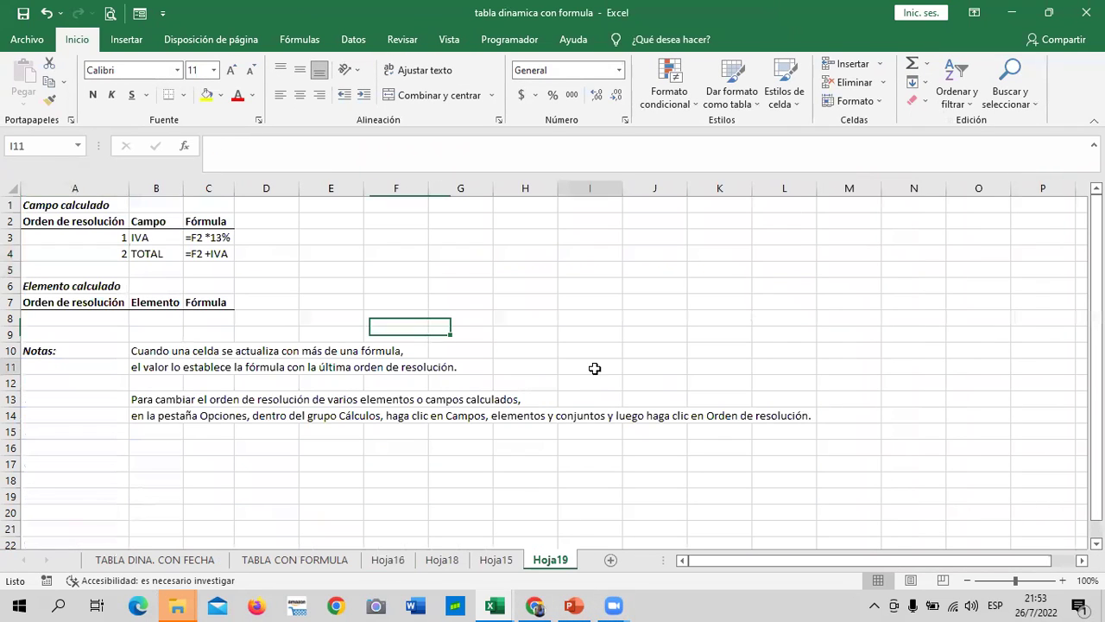
right_click(368, 235)
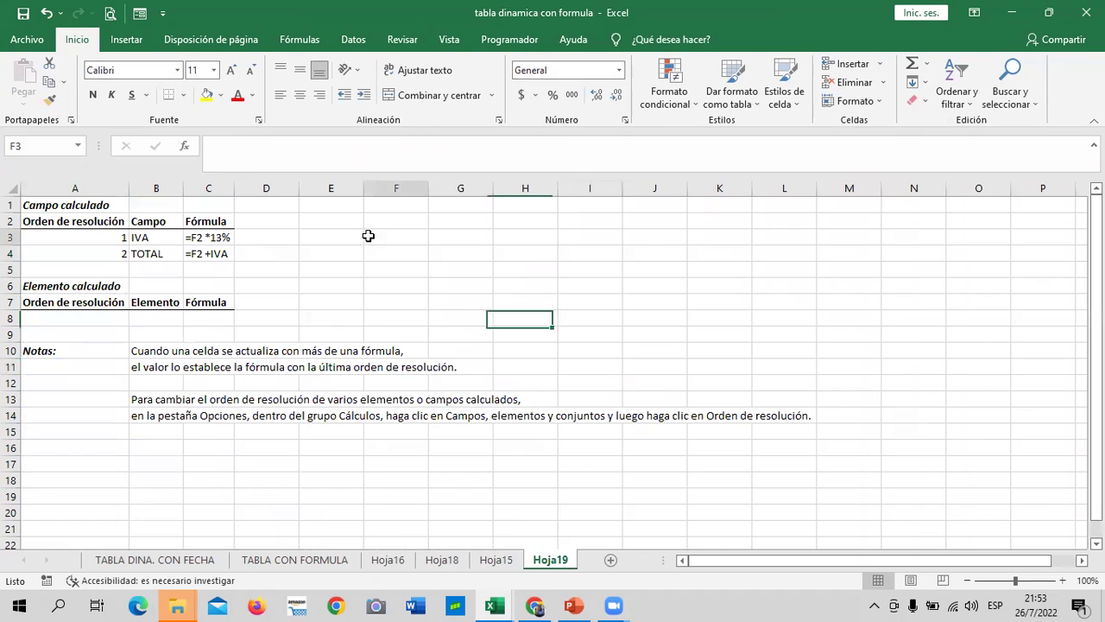
click(238, 420)
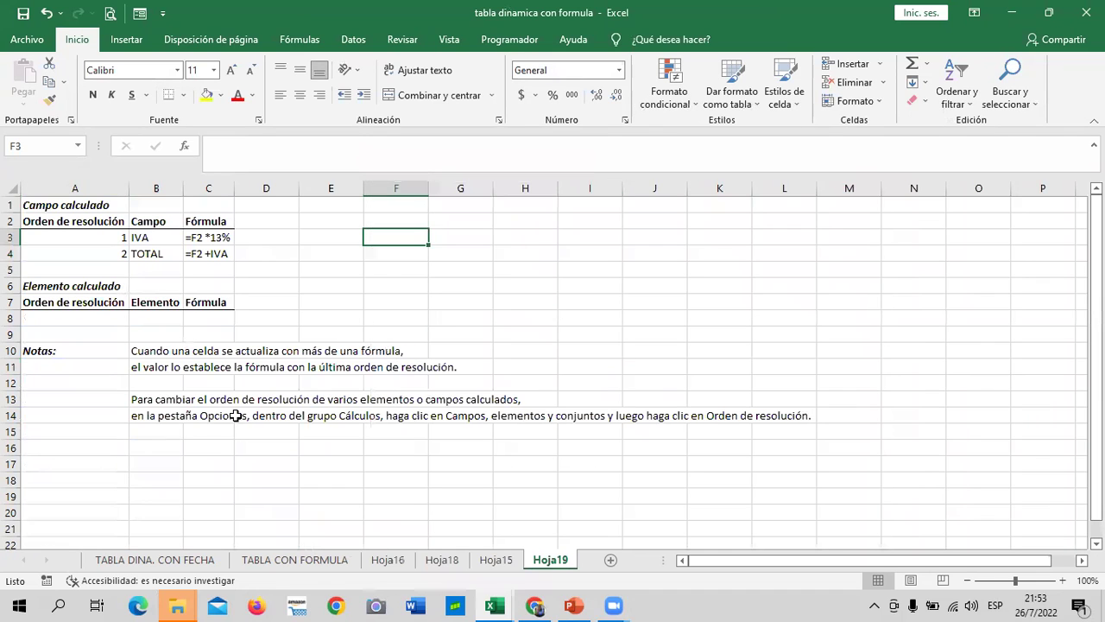
click(239, 419)
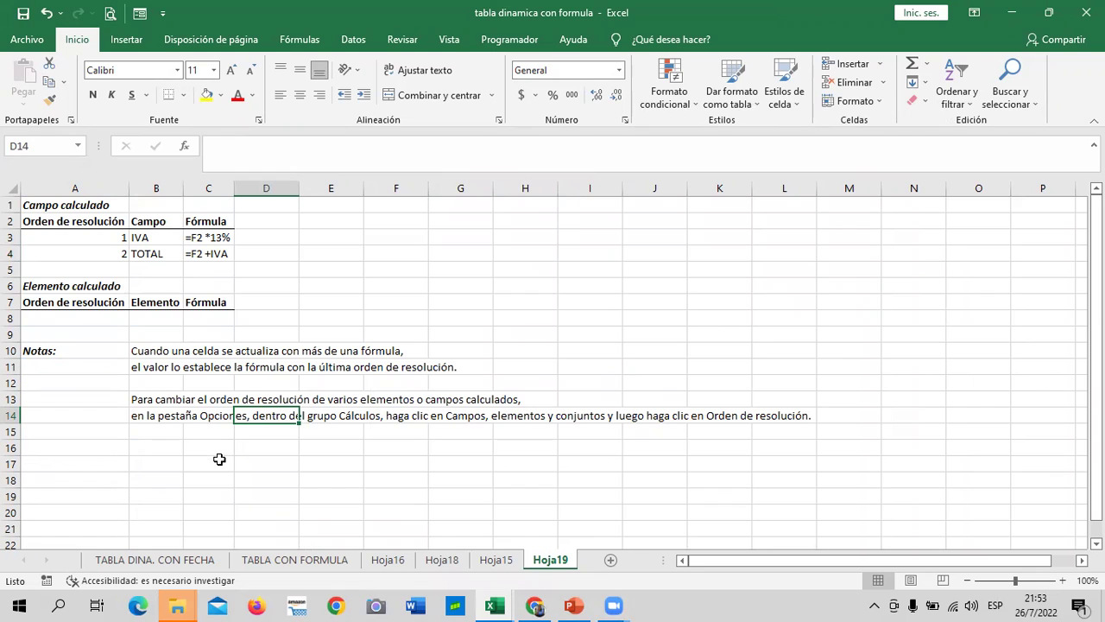
click(178, 412)
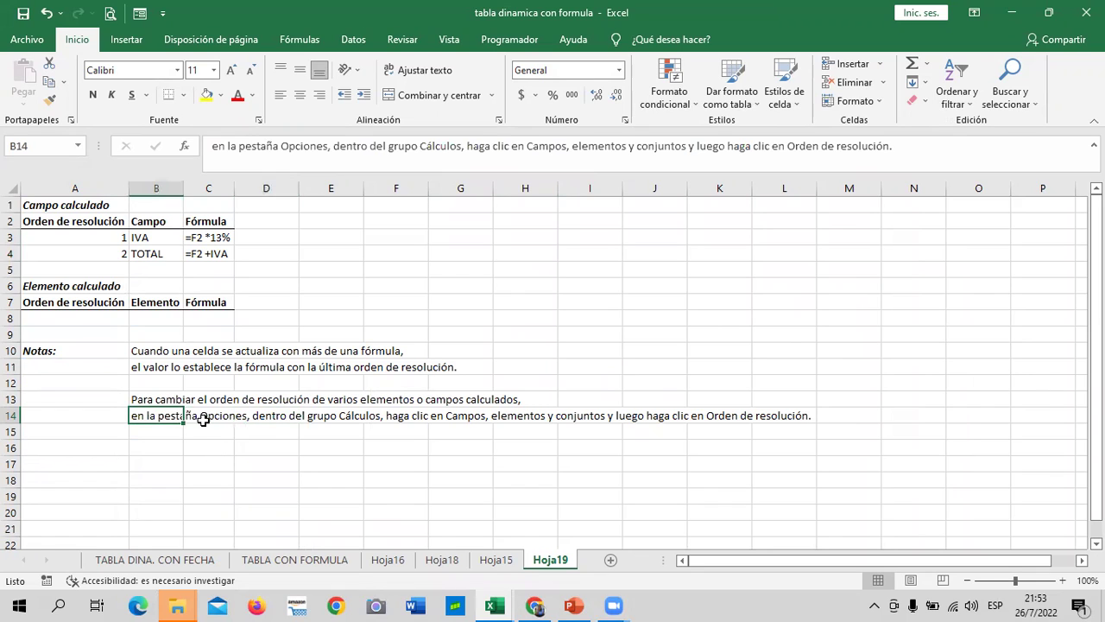
click(209, 419)
click(292, 417)
click(353, 419)
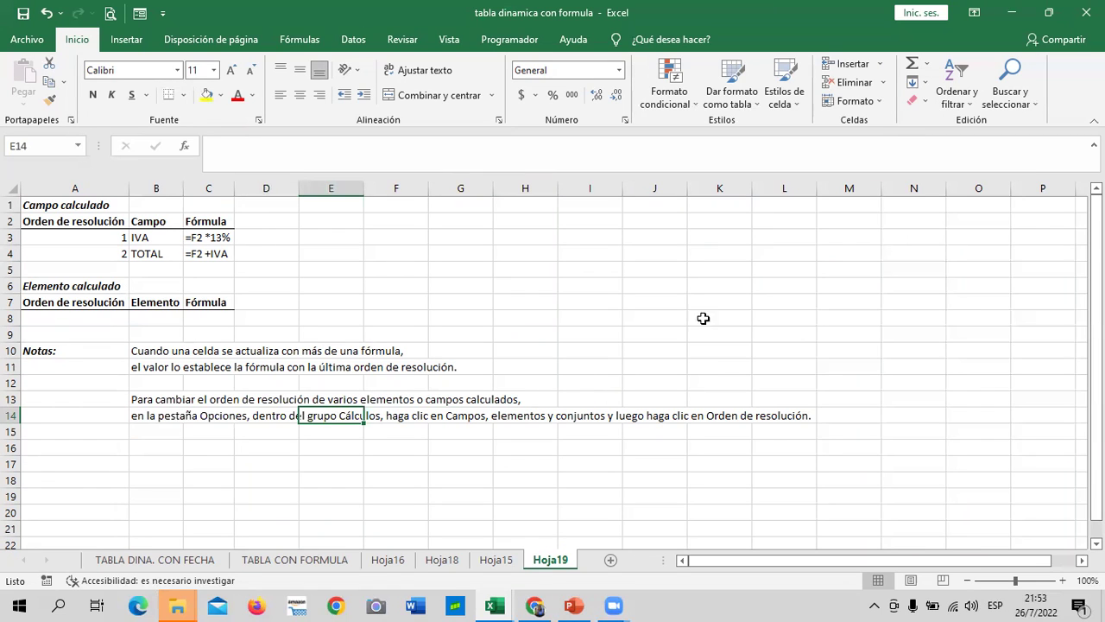
click(745, 419)
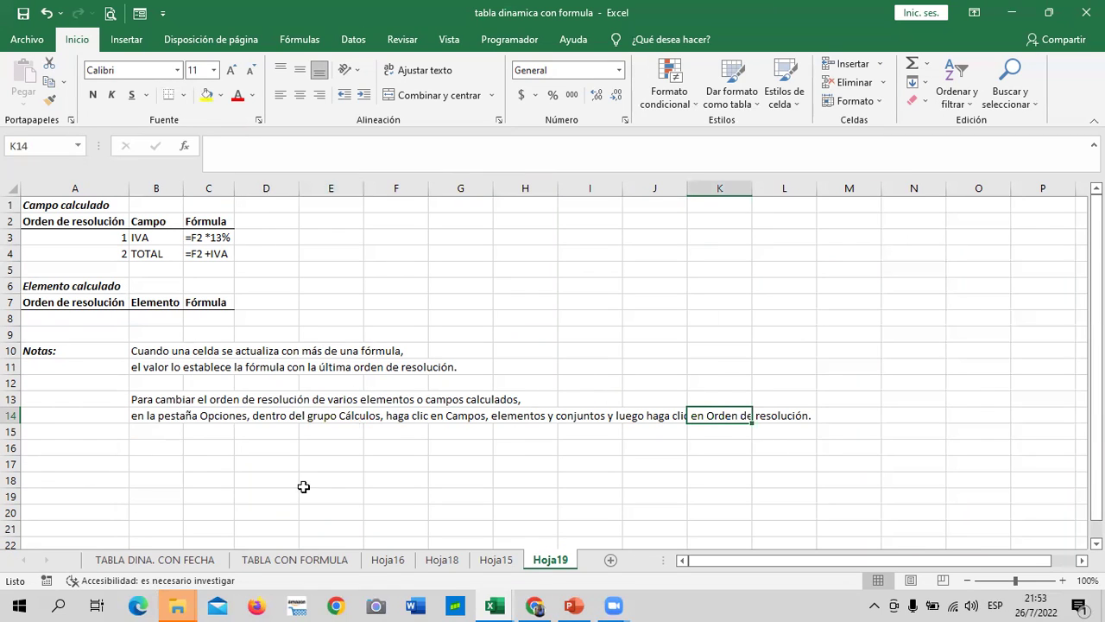
click(496, 560)
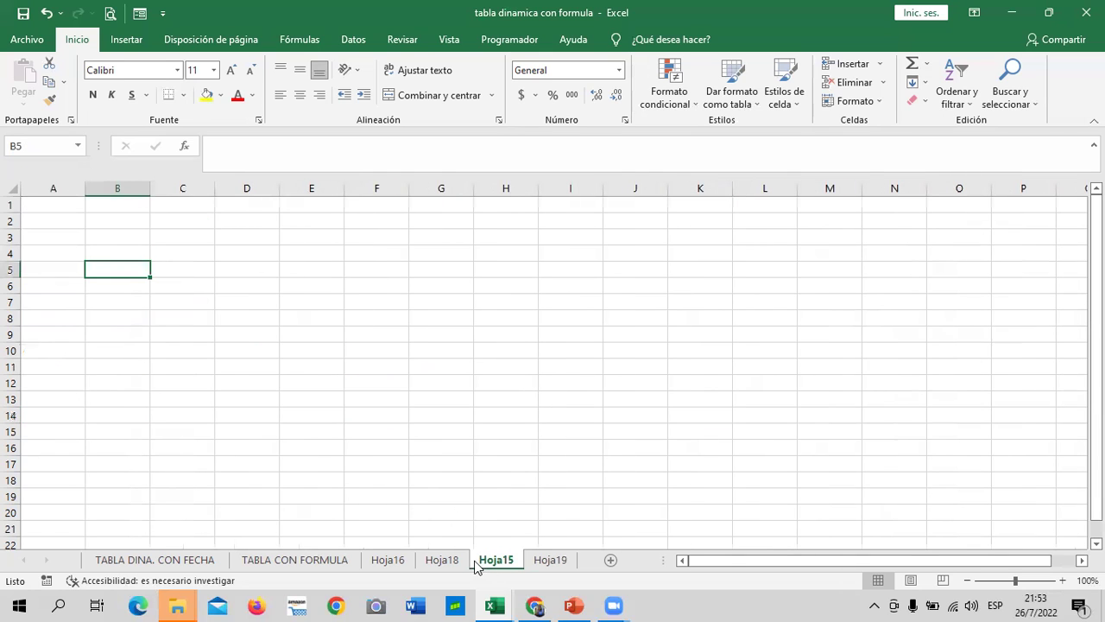
- Delete the empty Hoja15 sheet and go to the Hoja18 pivot
right_click(498, 565)
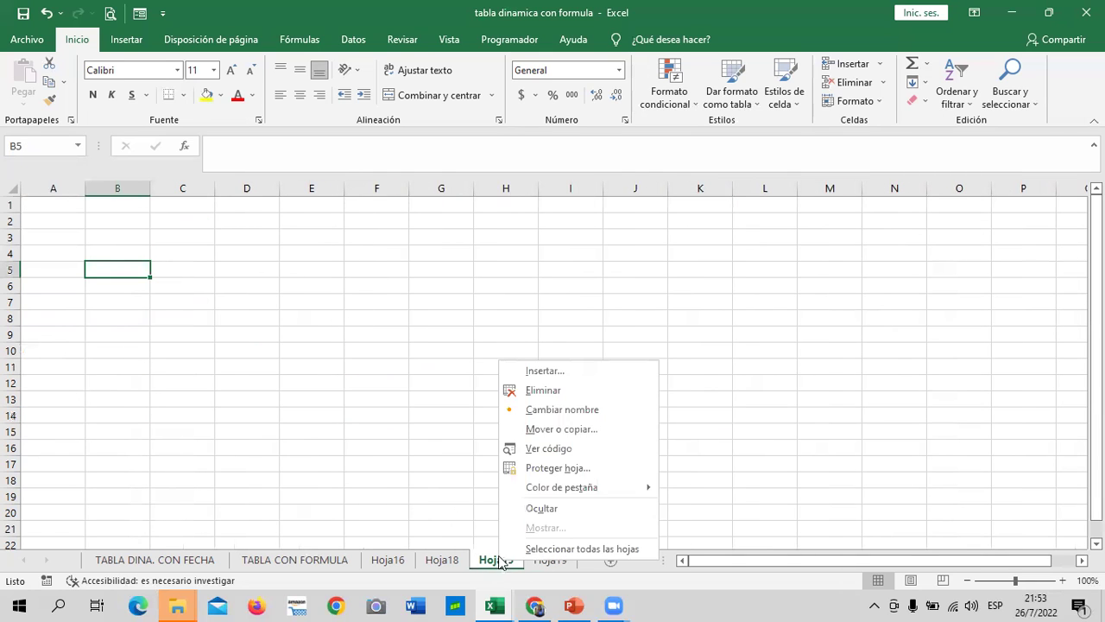
click(537, 389)
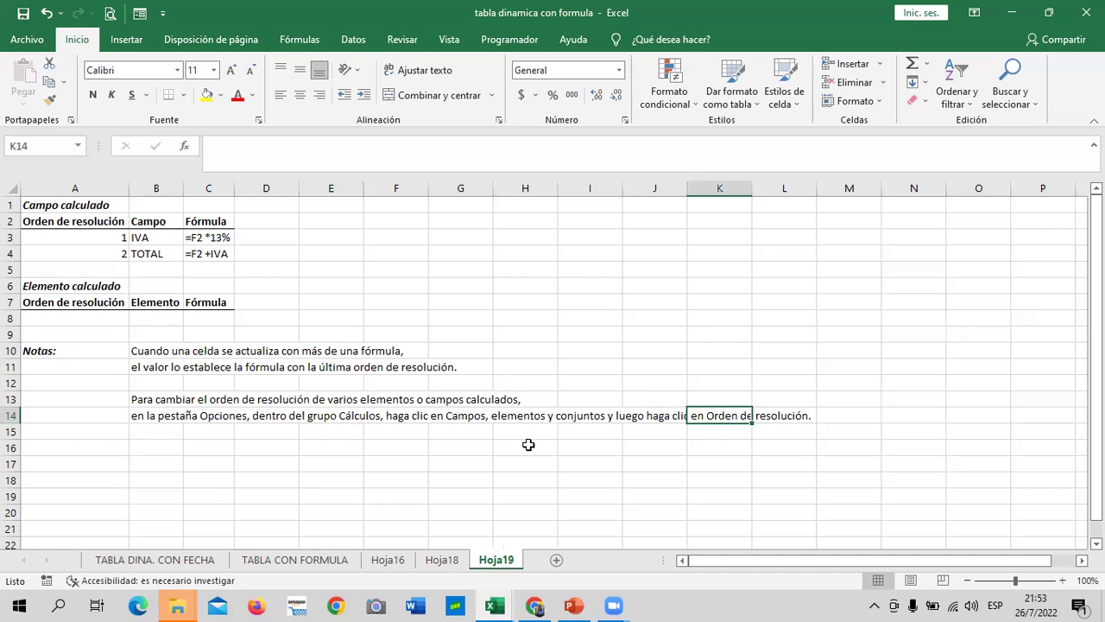
click(220, 239)
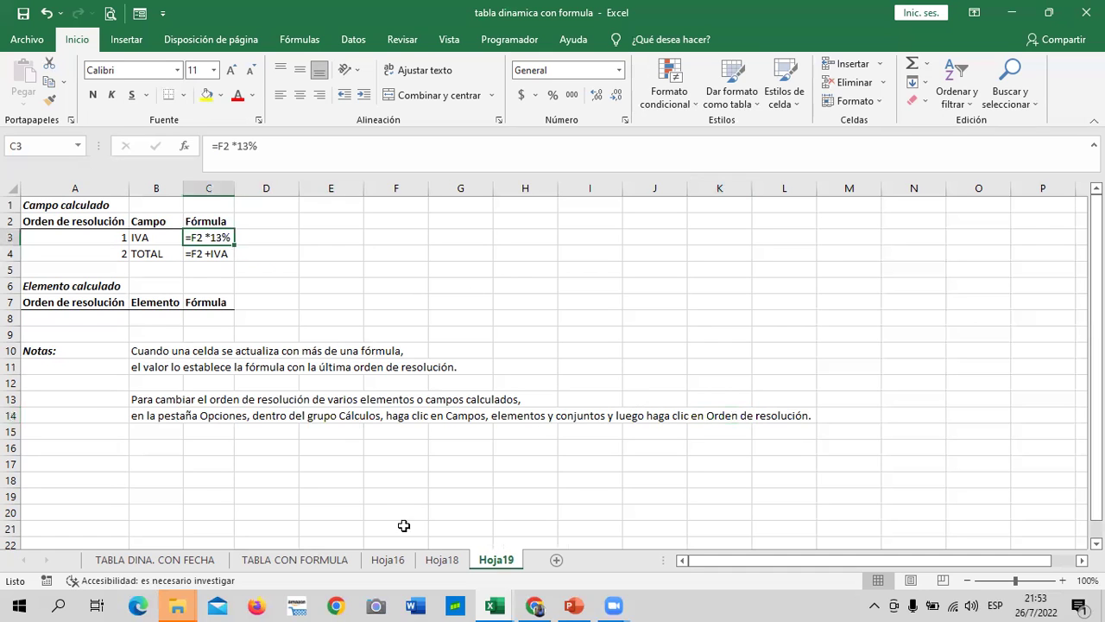
click(441, 560)
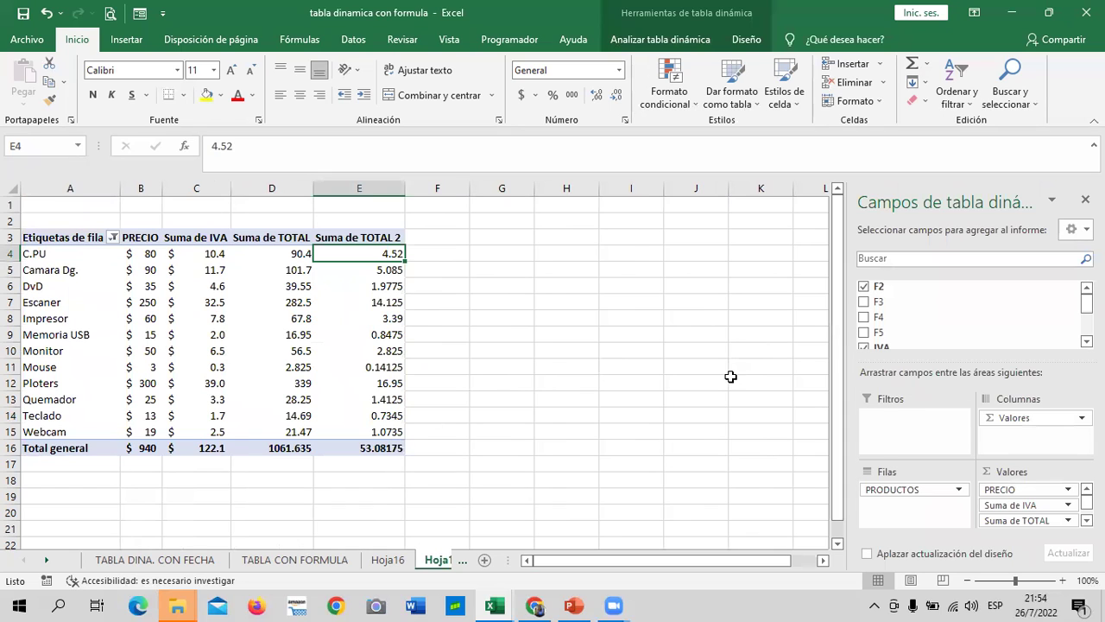
- Toggle Aplazar actualización del diseño, apply Actualizar, and compare Hoja18 with Hoja19's formula list
click(868, 555)
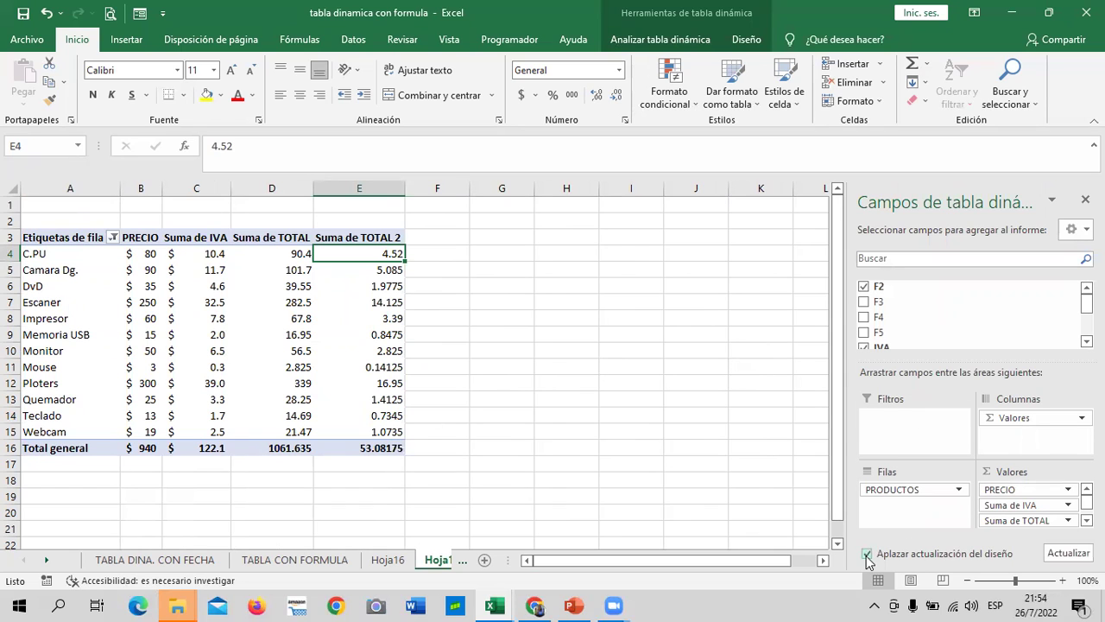
click(1069, 557)
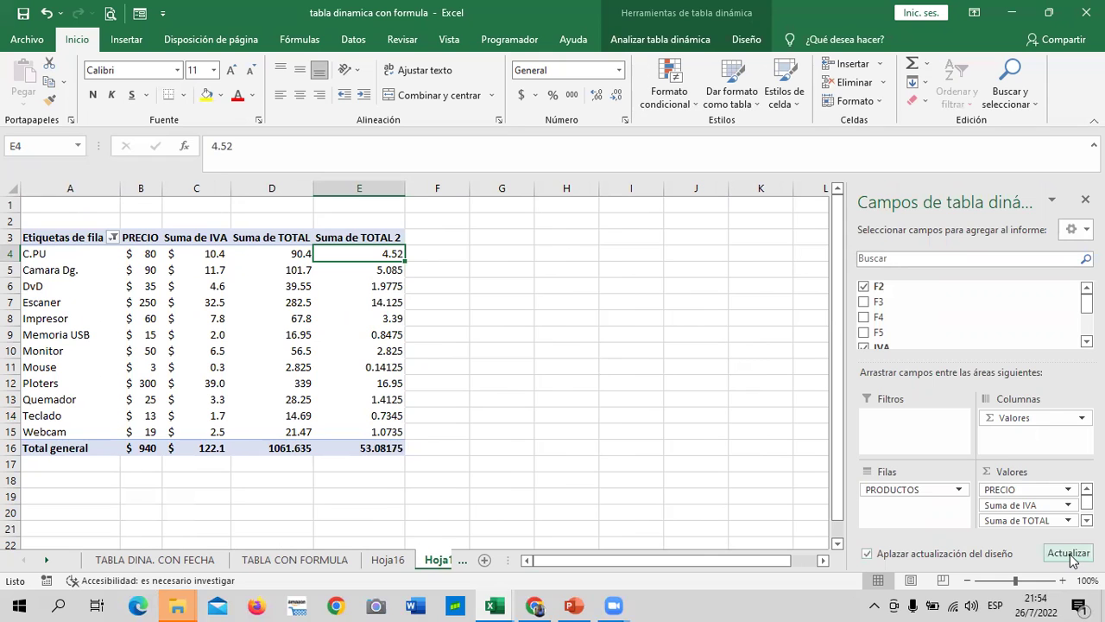
click(388, 560)
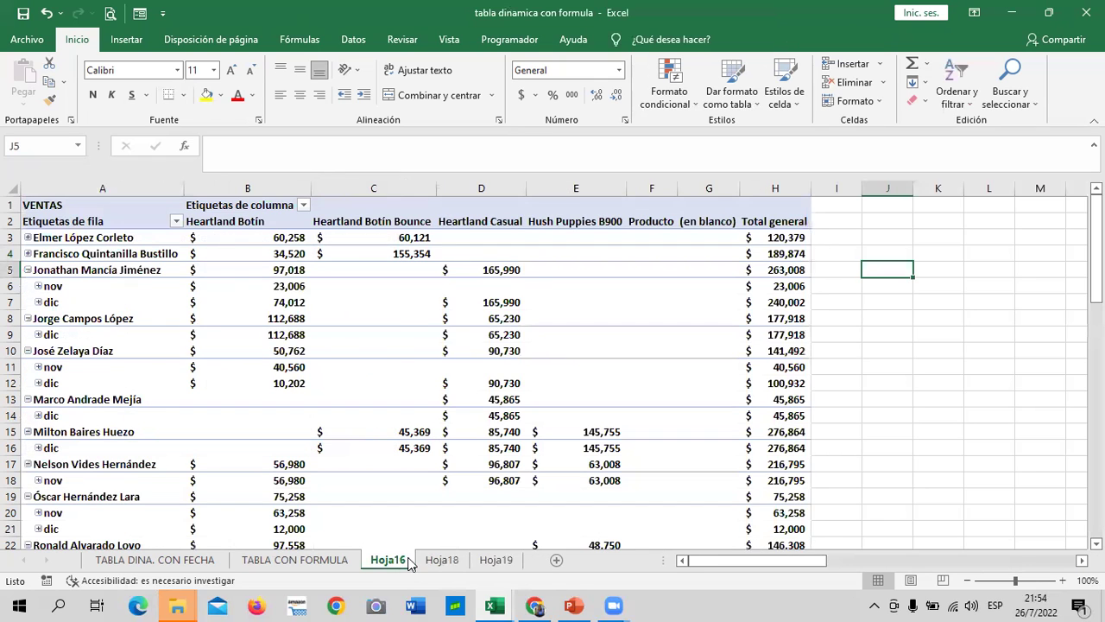
click(440, 560)
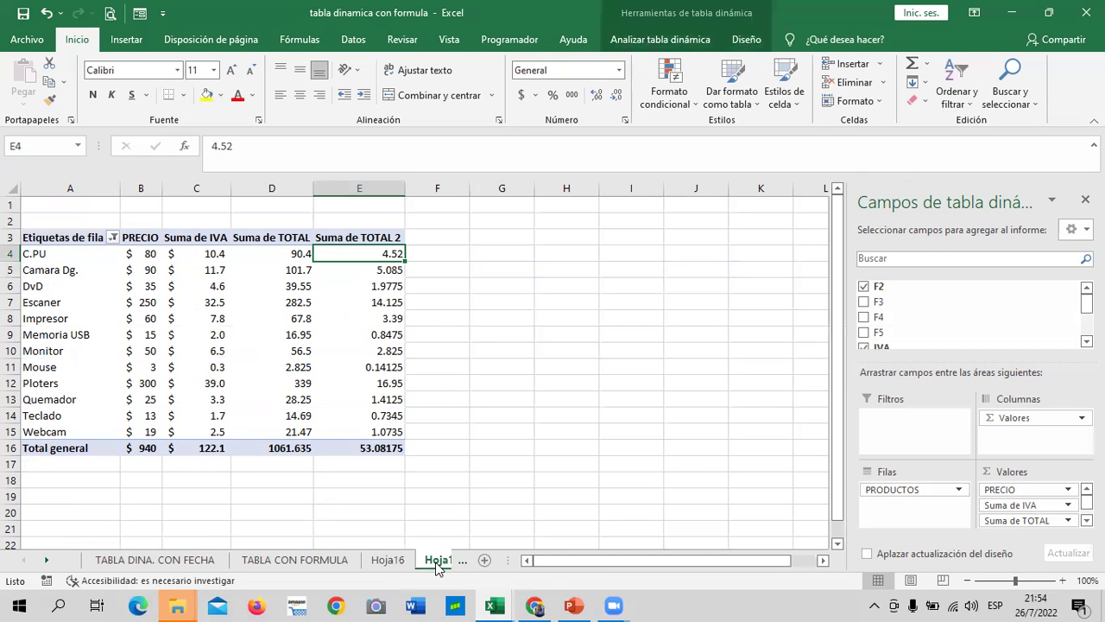
click(400, 565)
click(358, 560)
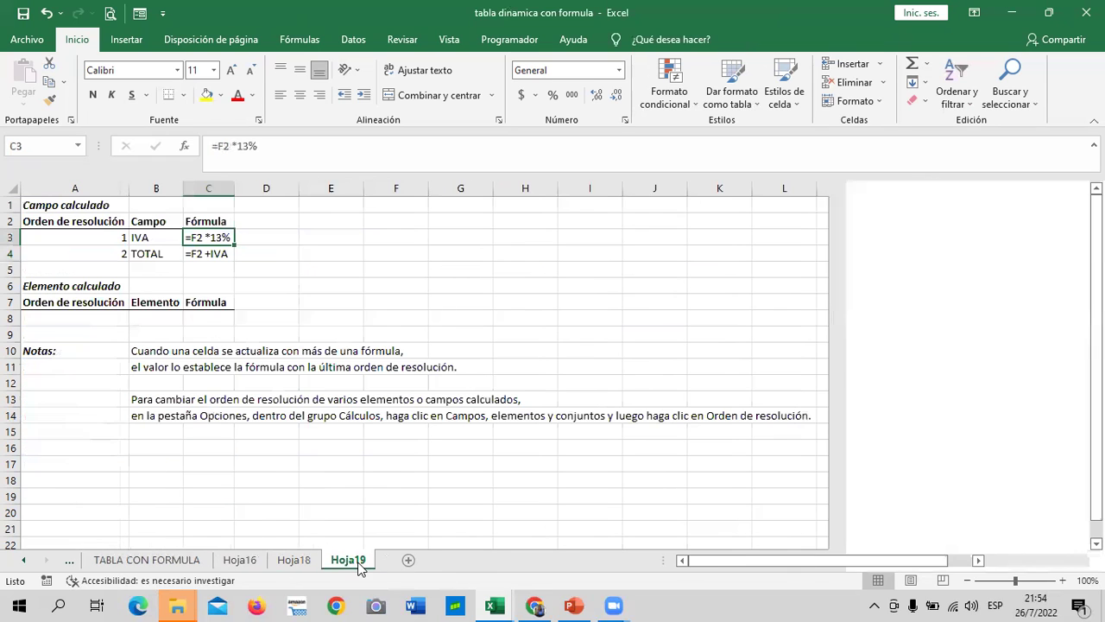
click(300, 563)
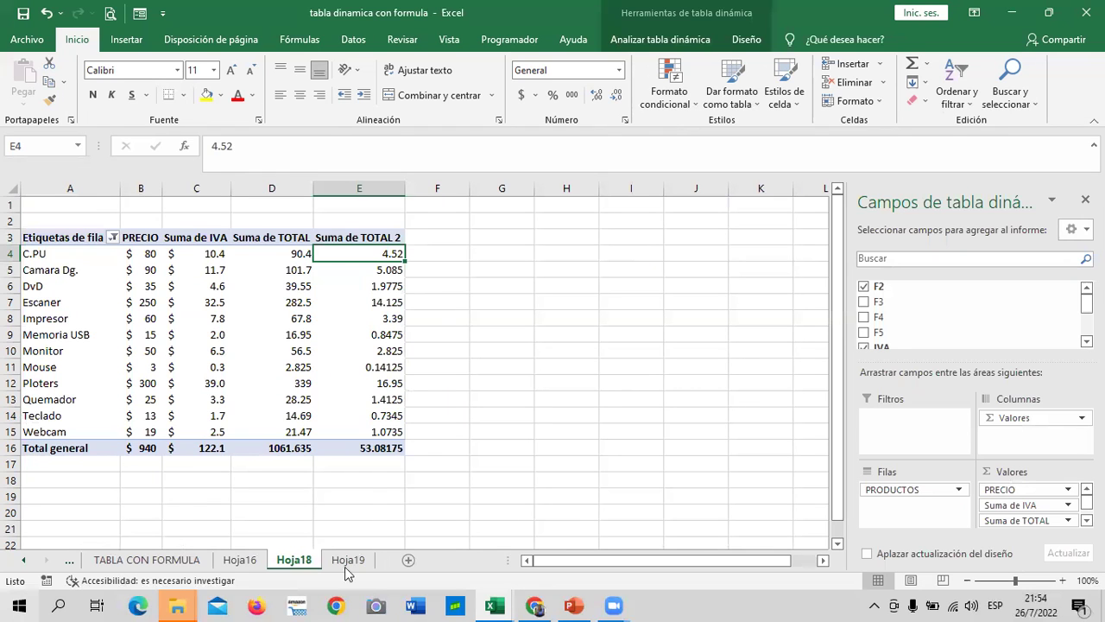
click(348, 561)
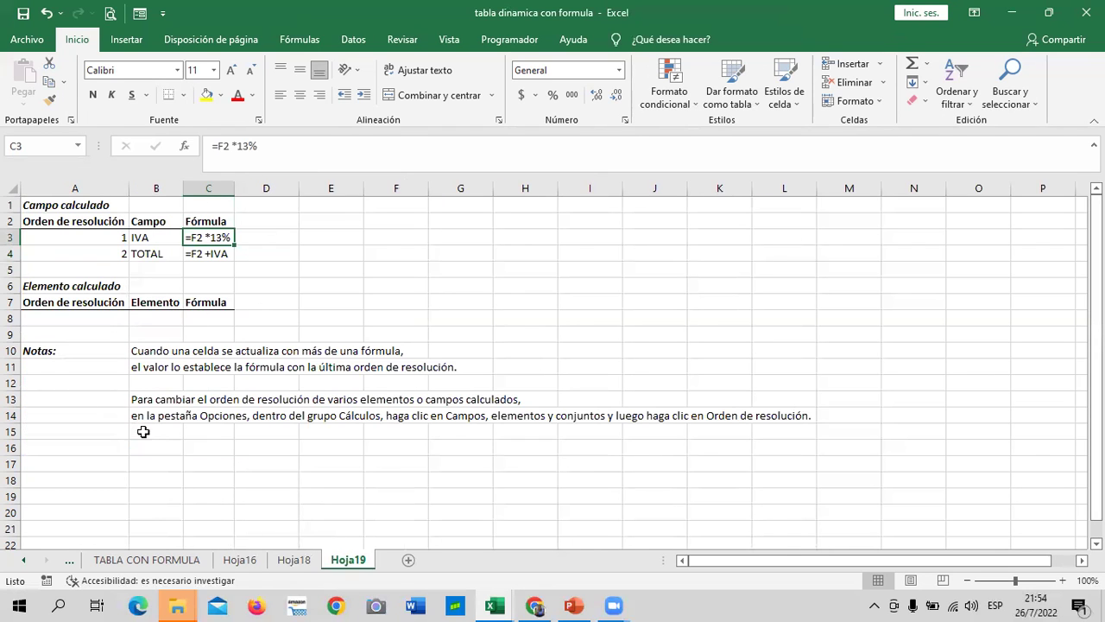
click(294, 561)
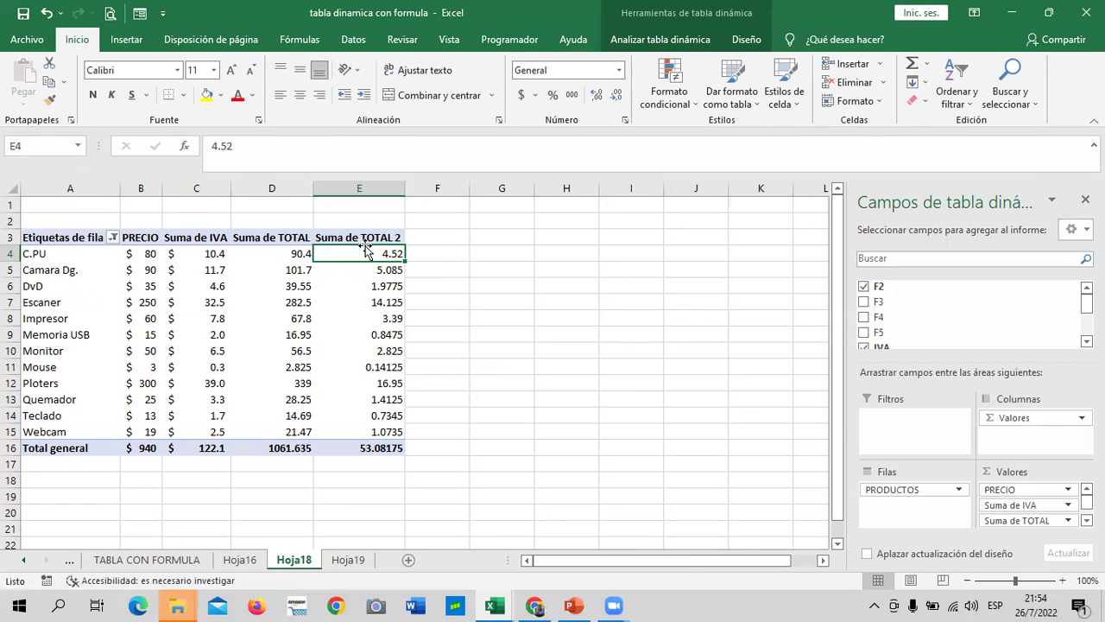
- Open and close the Orden de resolución window for the pivot's calculated fields
click(672, 41)
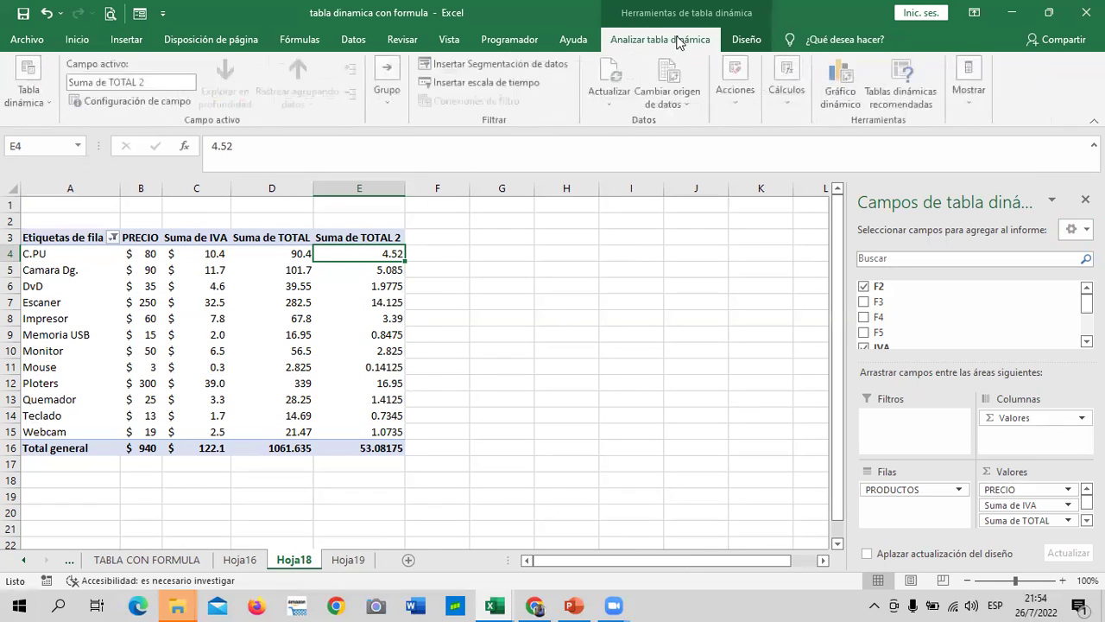
click(792, 103)
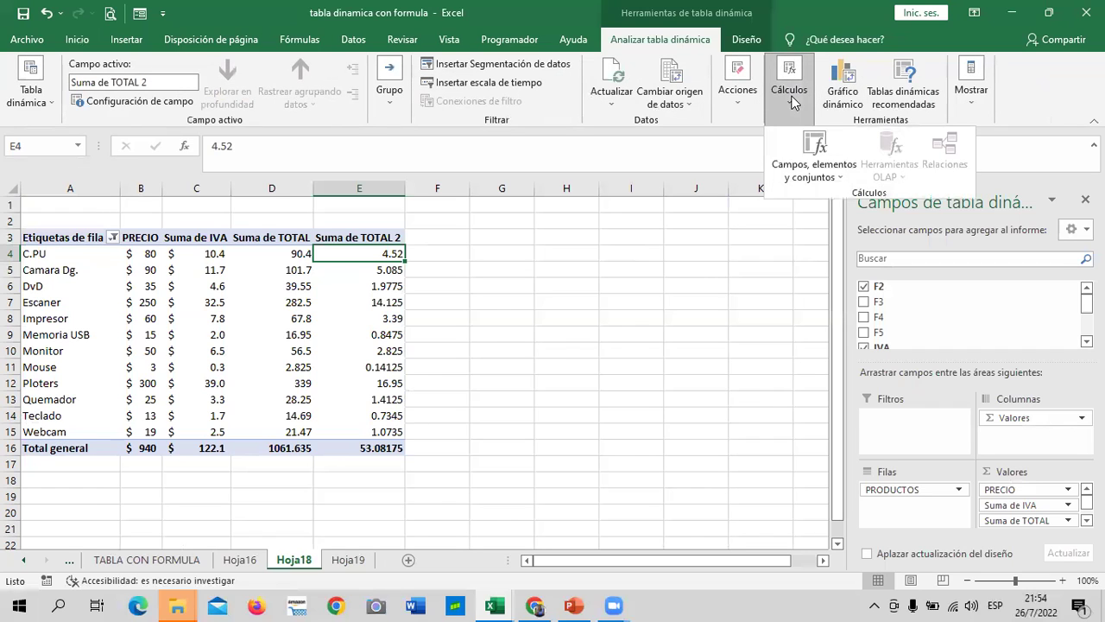
click(836, 177)
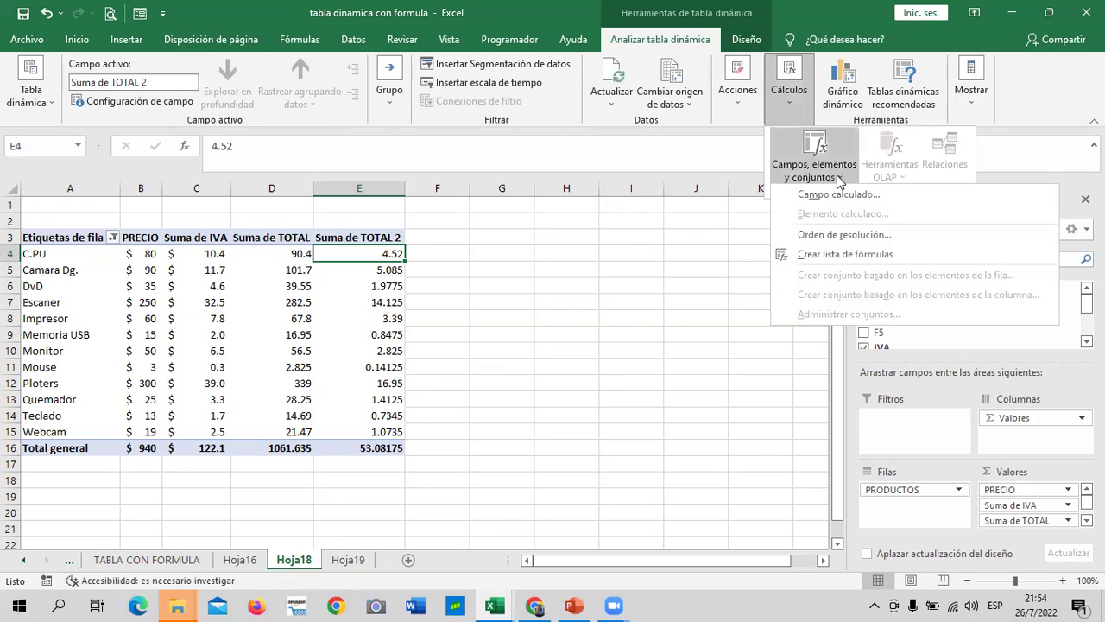
click(829, 235)
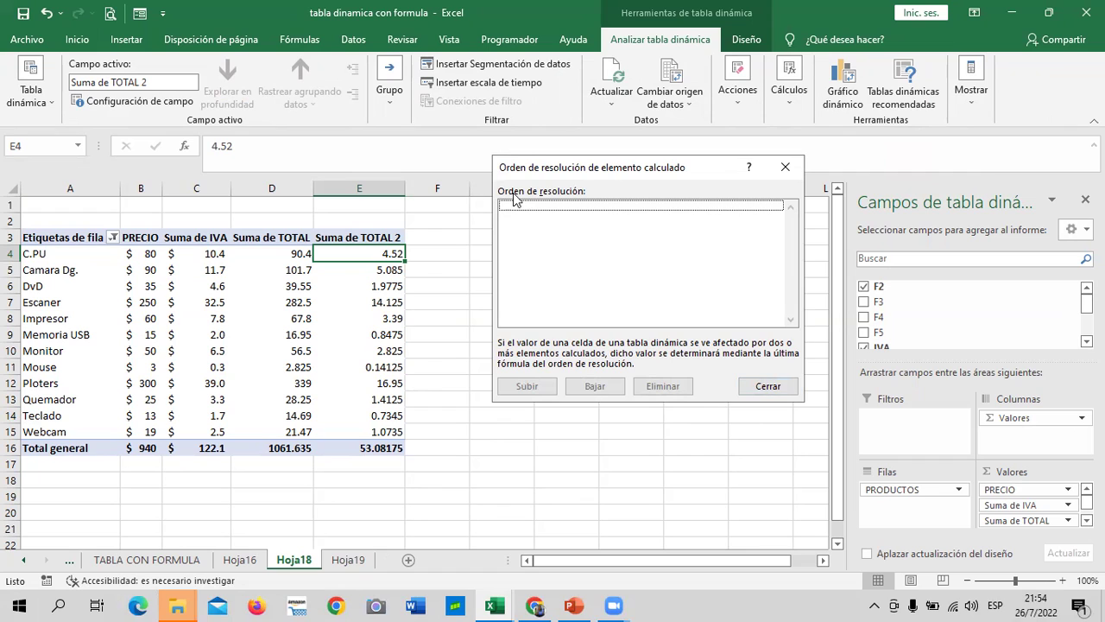
click(772, 388)
- Create a new formula list sheet, Hoja20, including TOTAL 2 (=TOTAL *5%)
click(791, 114)
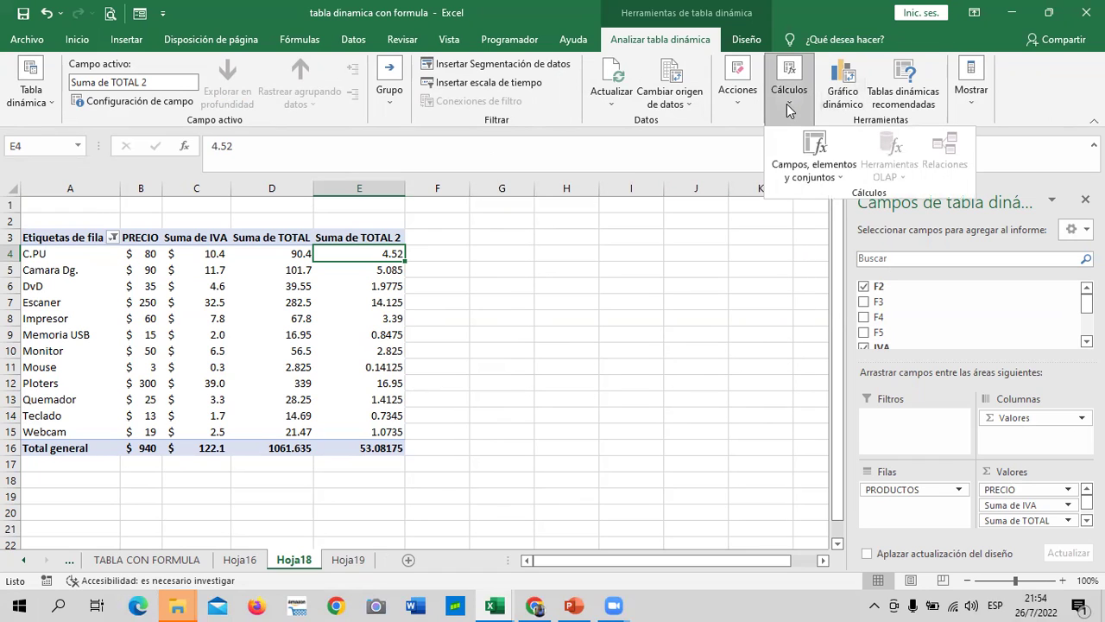
click(819, 177)
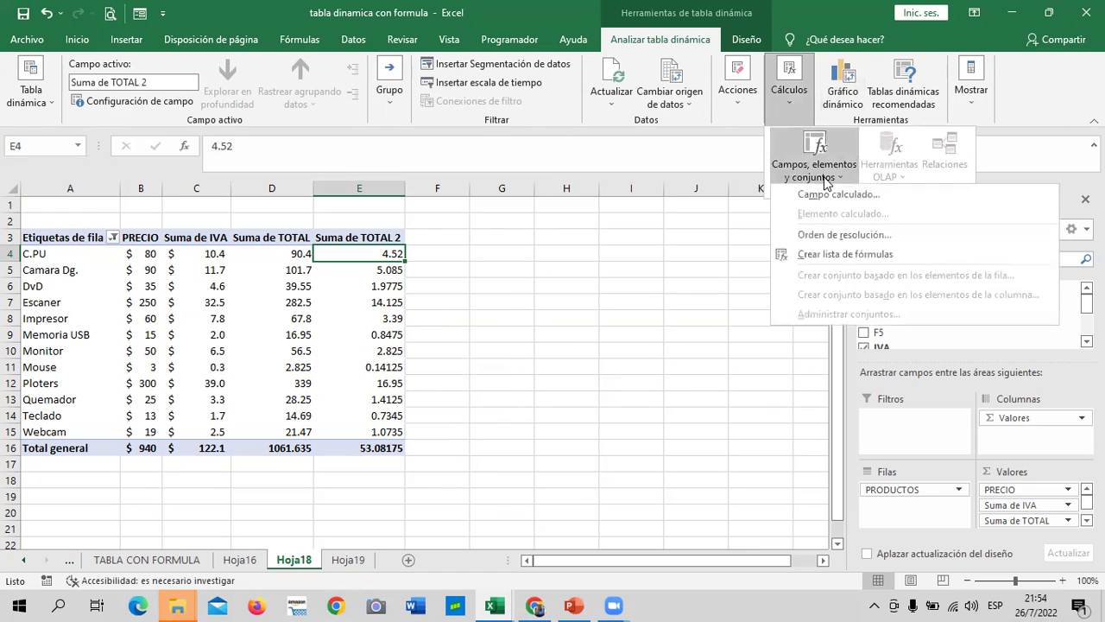
click(803, 255)
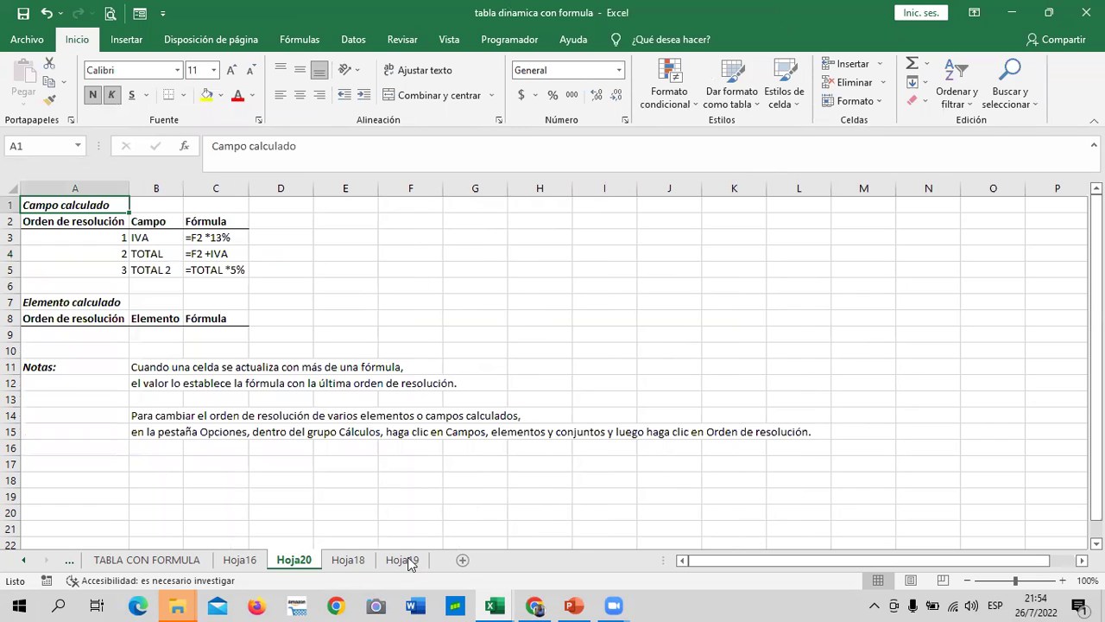
- Move the Hoja20 sheet to after Hoja18
click(411, 561)
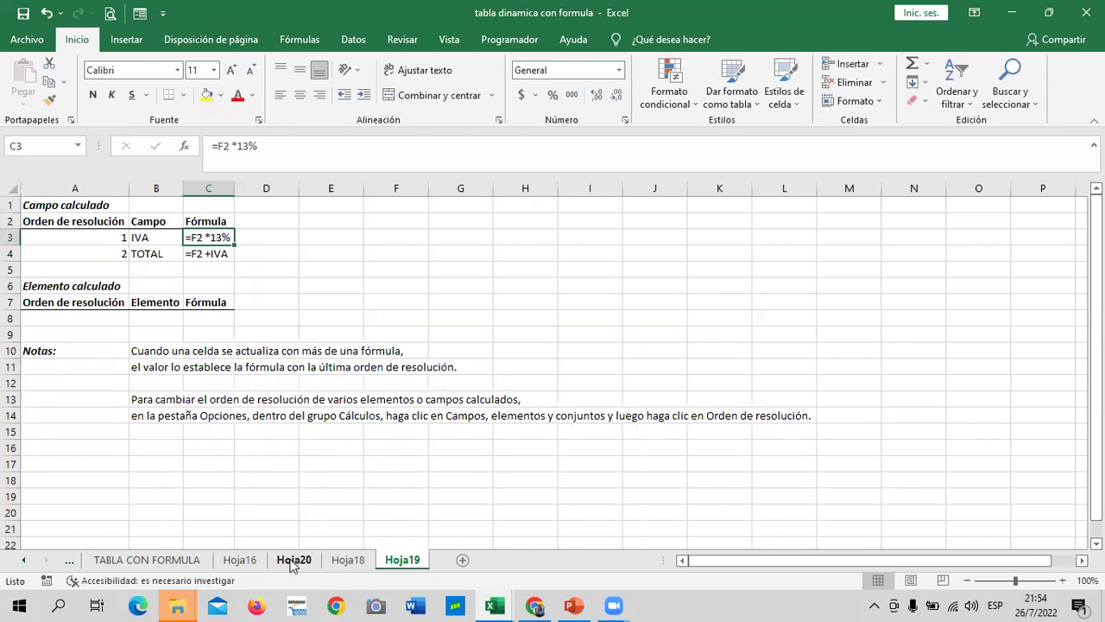
right_click(407, 563)
key(Escape)
mouse_move(295, 561)
mouse_down()
mouse_move(386, 574)
mouse_move(350, 173)
mouse_up()
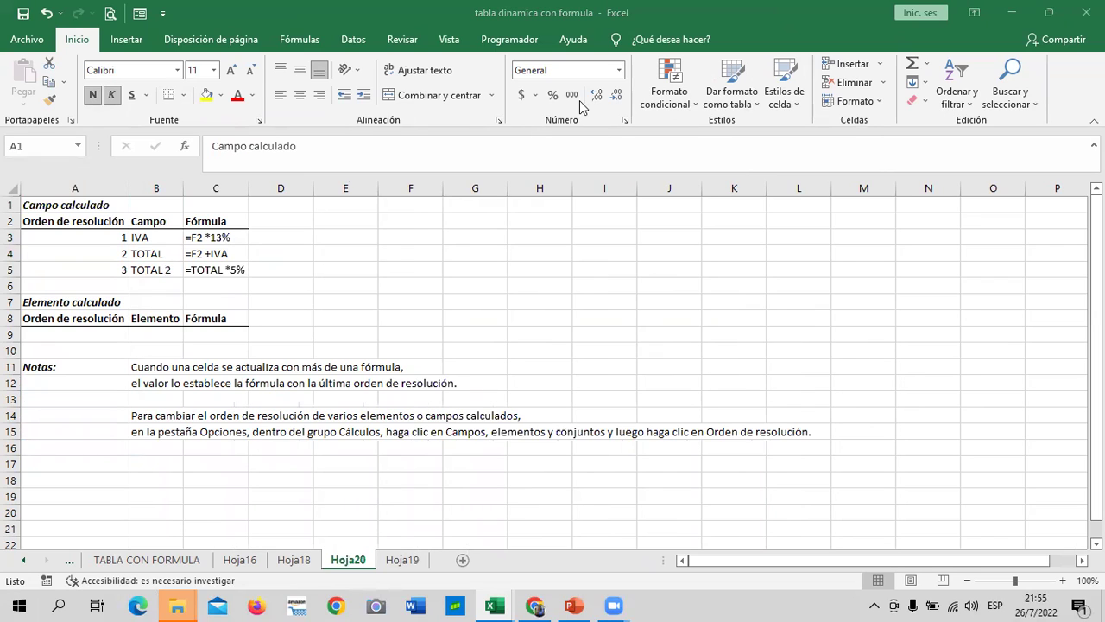
- Check the IVA, TOTAL (=F2 +IVA) and TOTAL 2 (=TOTAL *5%) formulas on Hoja20
click(201, 268)
click(199, 253)
click(201, 236)
click(197, 250)
click(195, 269)
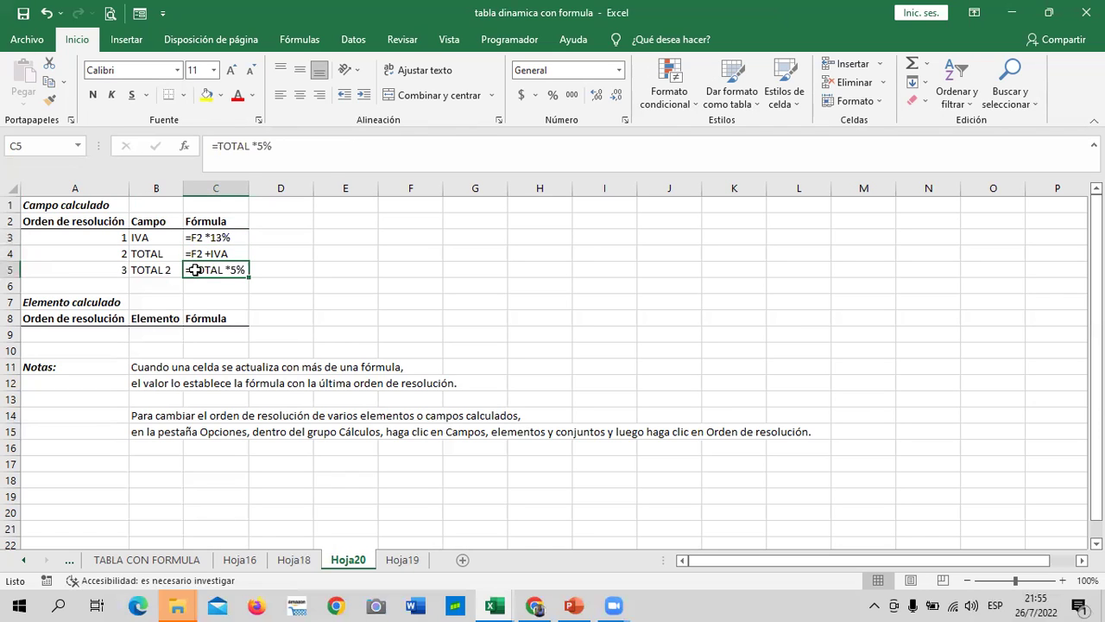
- Delete the old Hoja19 sheet and return to the Hoja18 pivot
click(399, 561)
right_click(393, 563)
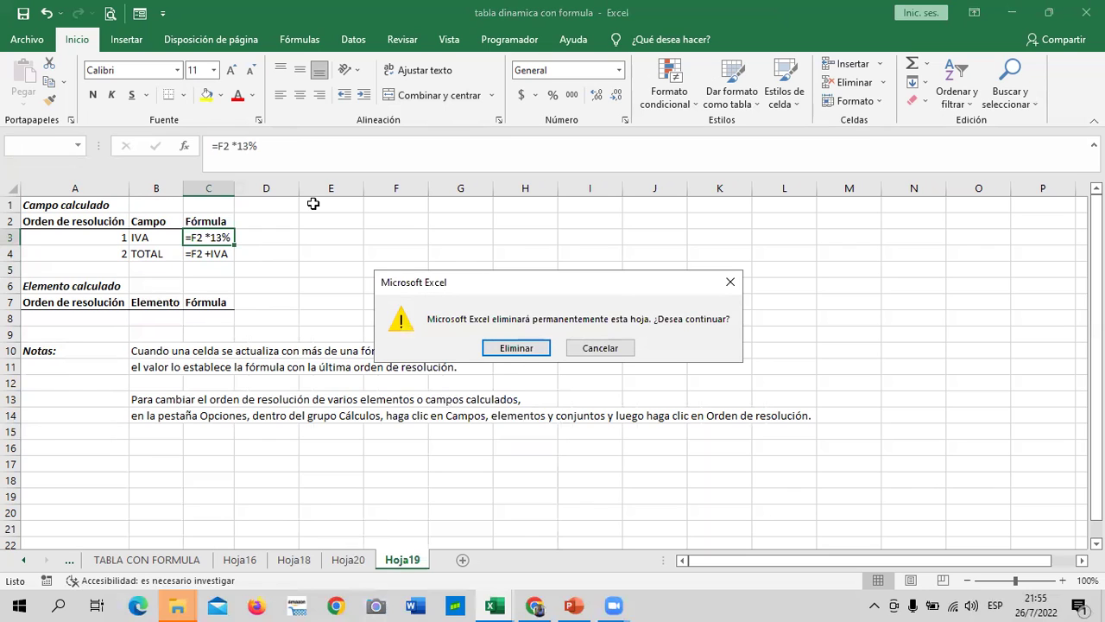
key(Return)
click(389, 254)
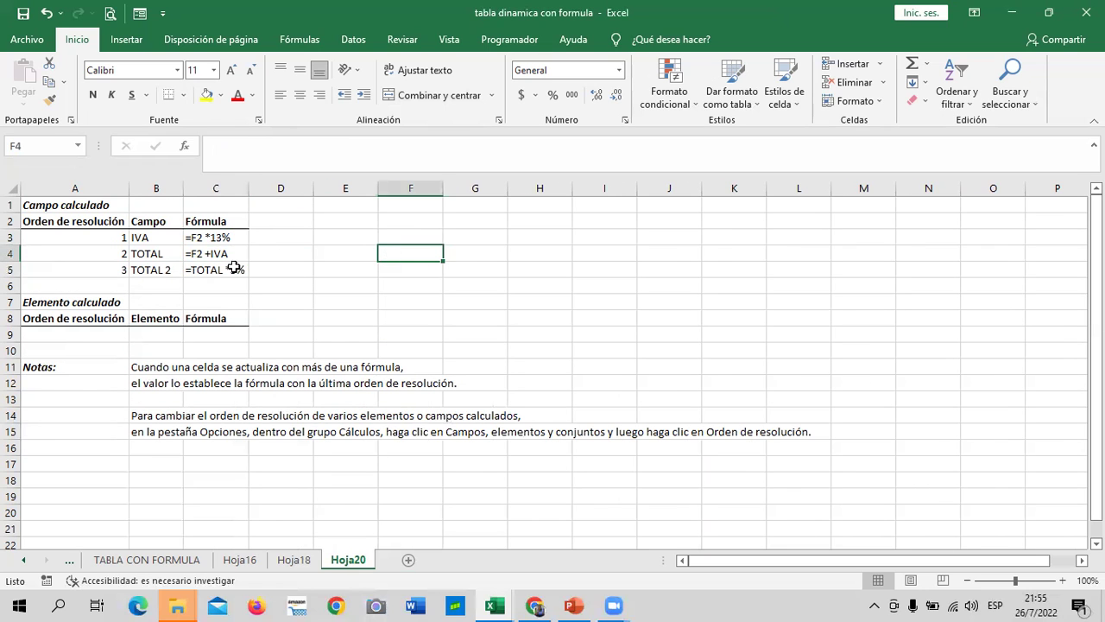
click(218, 238)
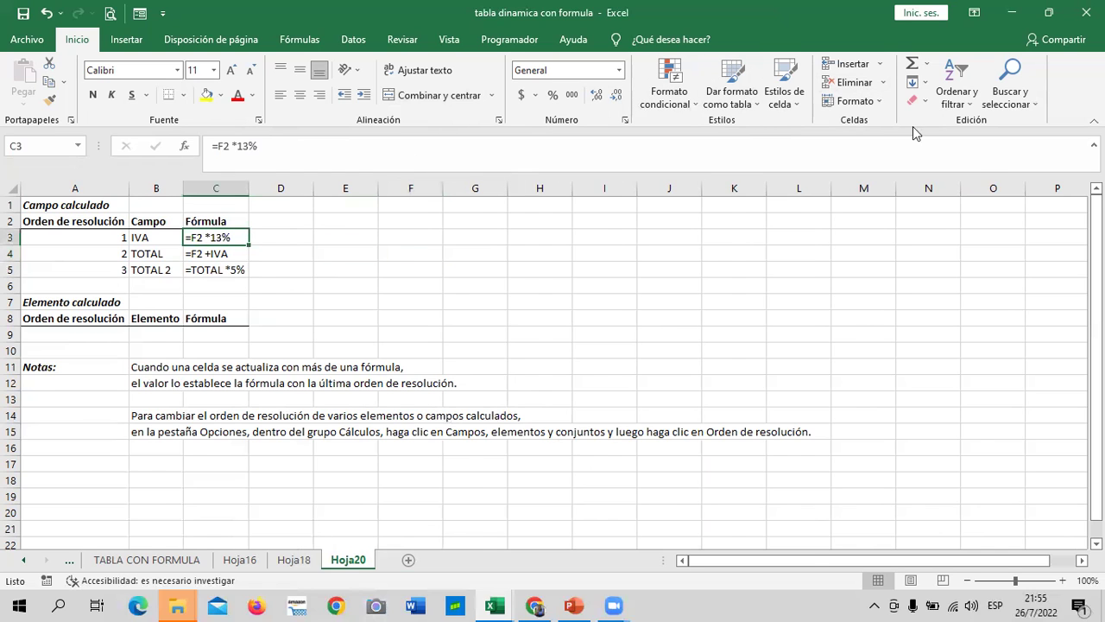
key(ctrl+Page_Up)
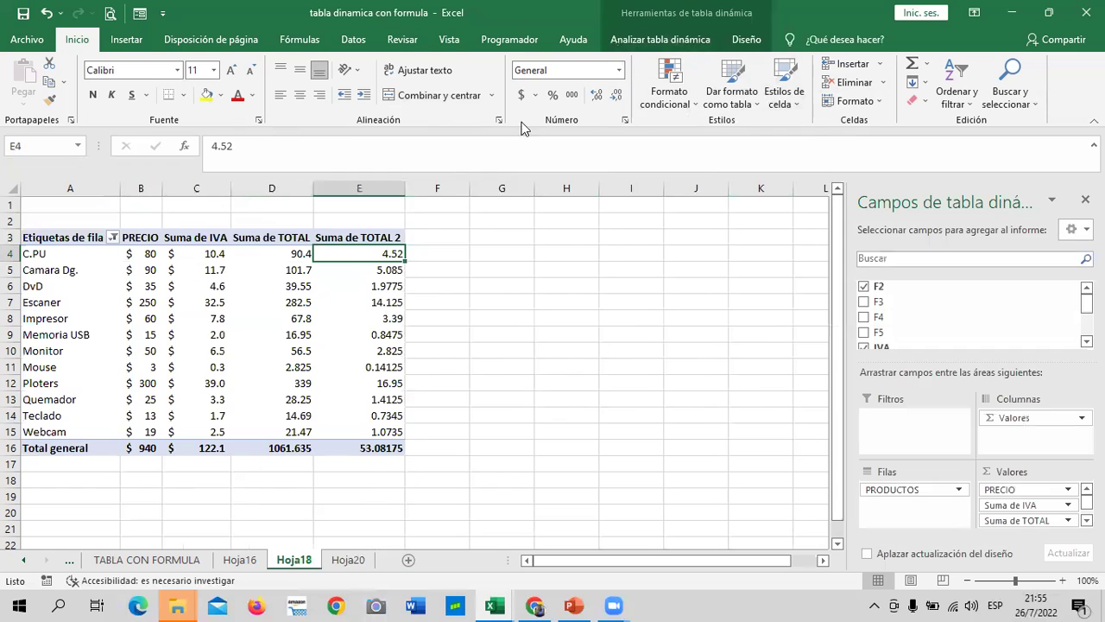
- Review the pivot's Campos, elementos y conjuntos options under Cálculos, then select the TOTAL sum
click(700, 48)
click(790, 108)
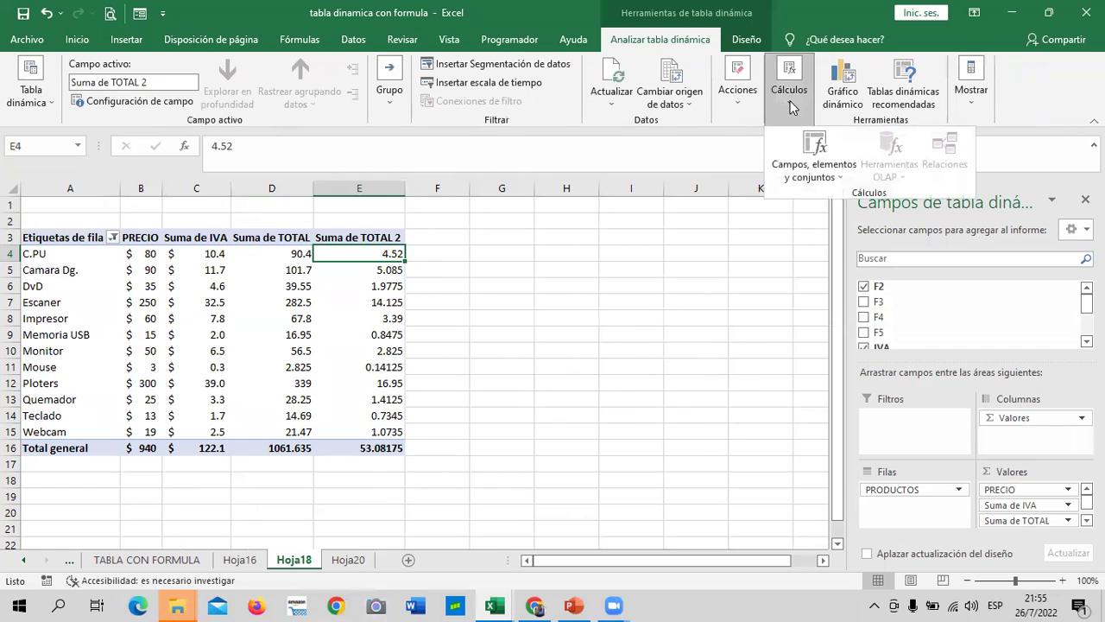
click(836, 176)
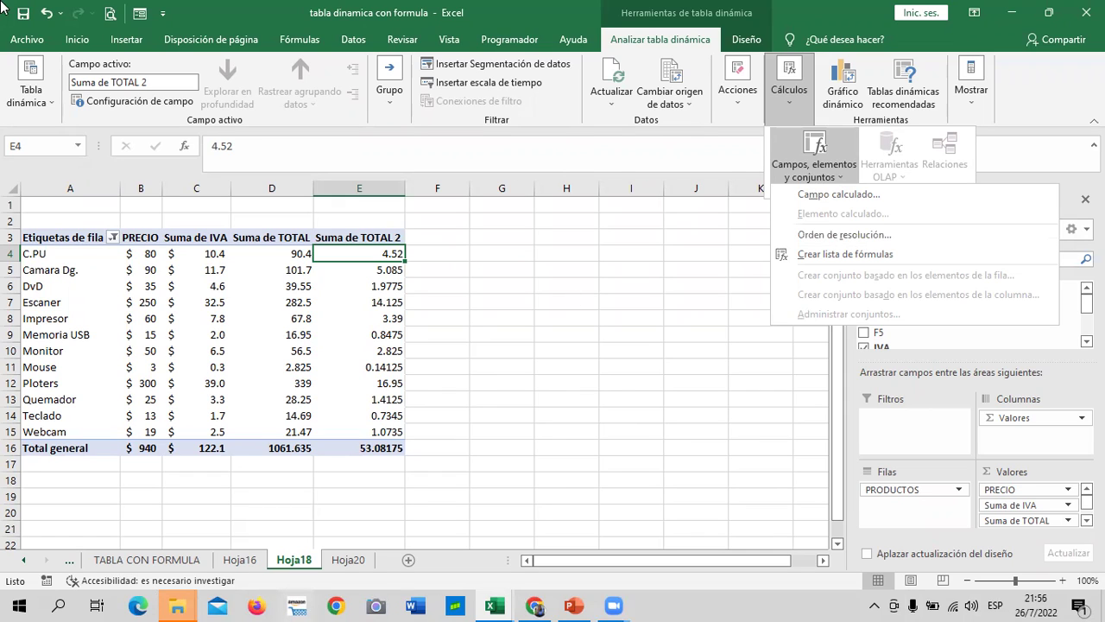
click(250, 253)
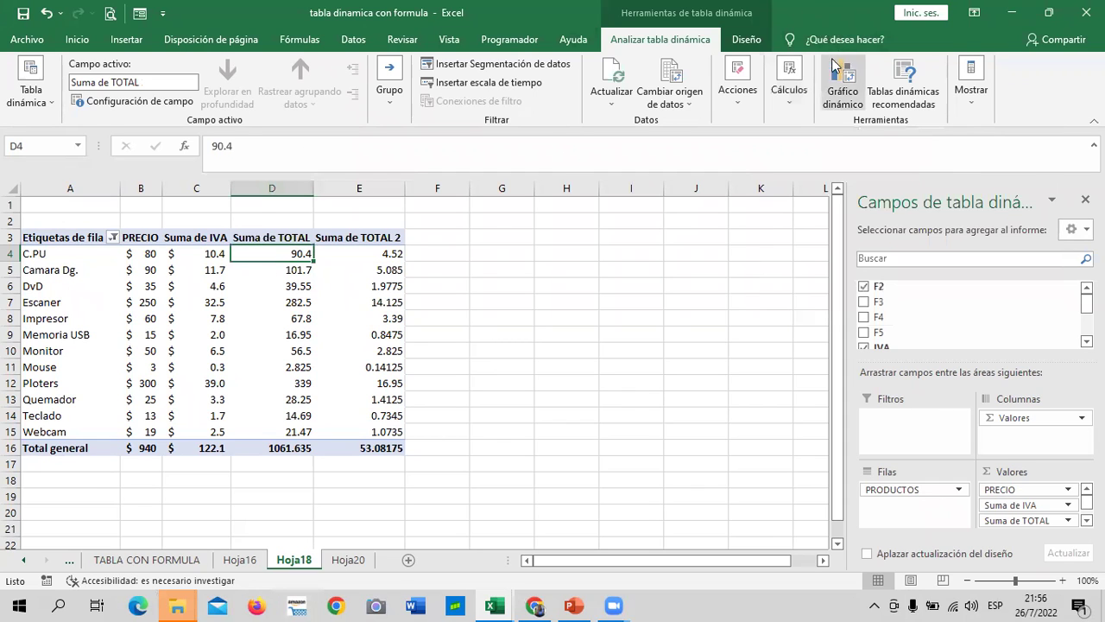
- Check the Hoja20 formula list and the Hoja18 pivot, then go to the Hoja16 sheet
click(348, 561)
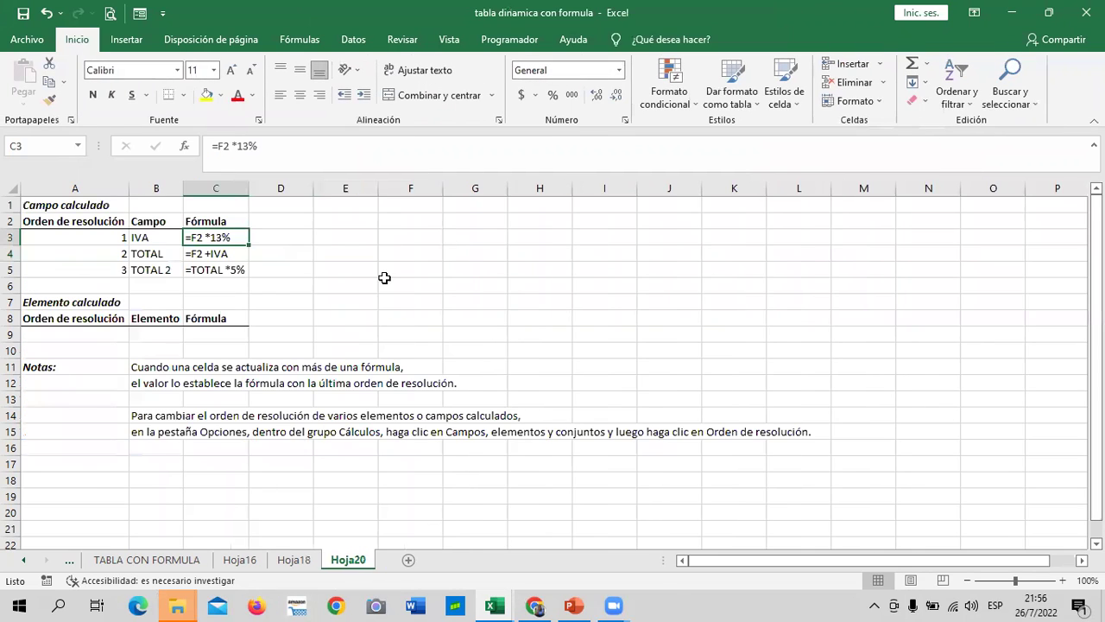
click(298, 560)
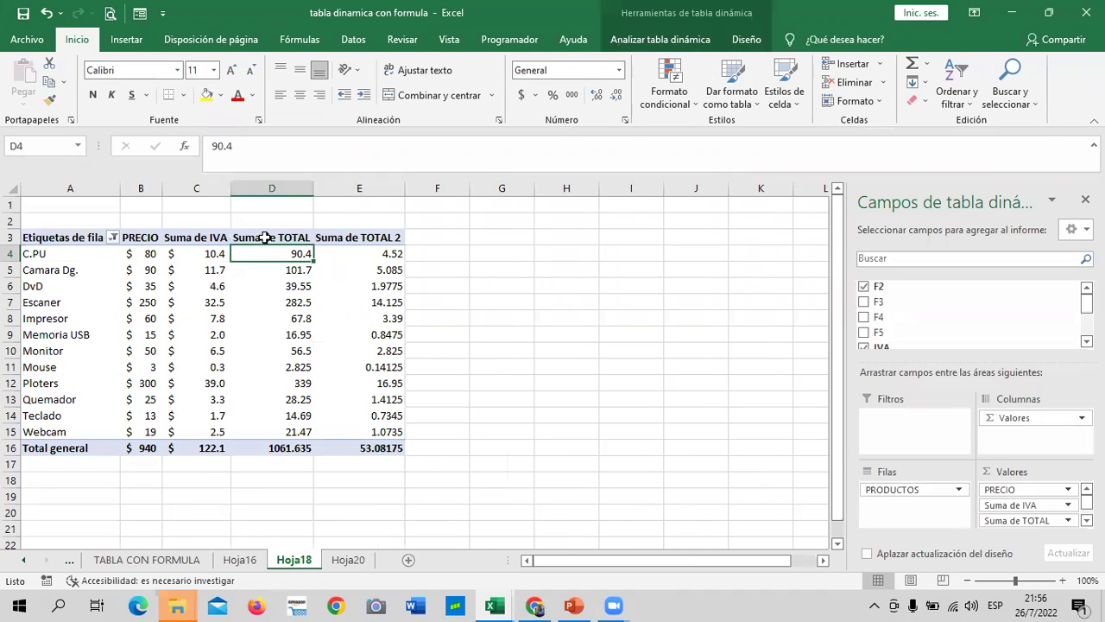
click(239, 560)
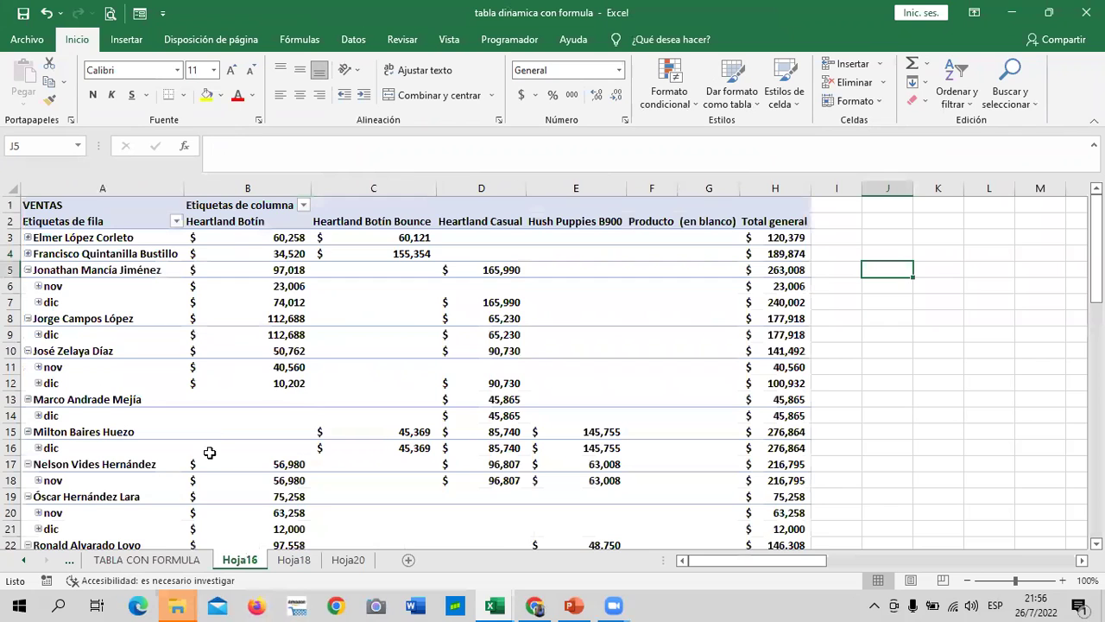
- Browse the TABLA CON FORMULA, TABLA DINA. CON FECHA and Hoja16 sheets, then return to Hoja18
click(159, 561)
click(23, 560)
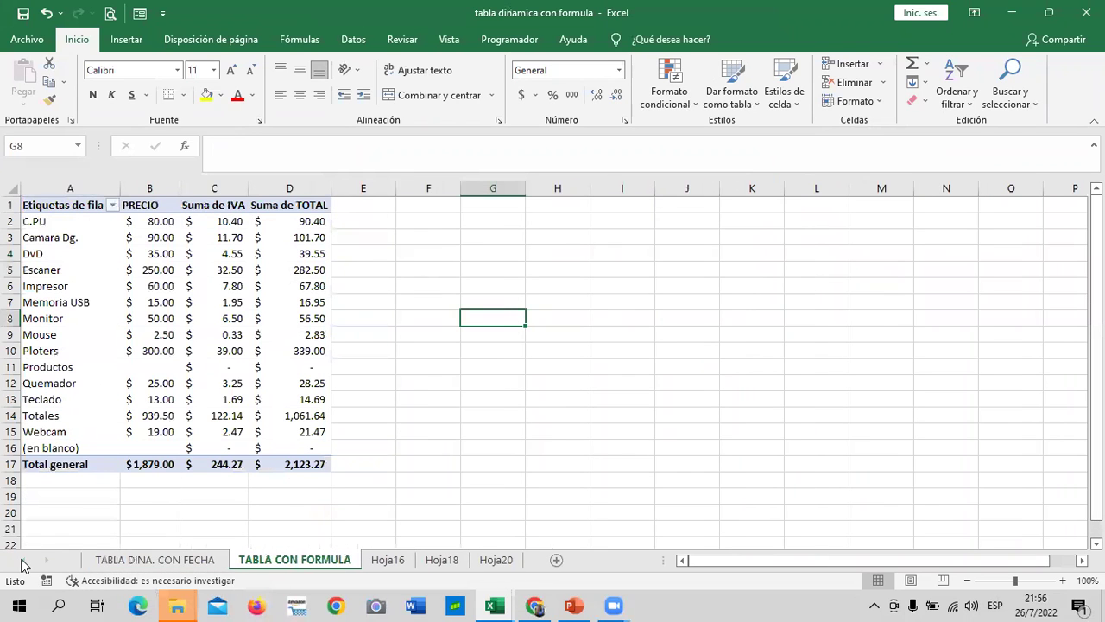
click(123, 563)
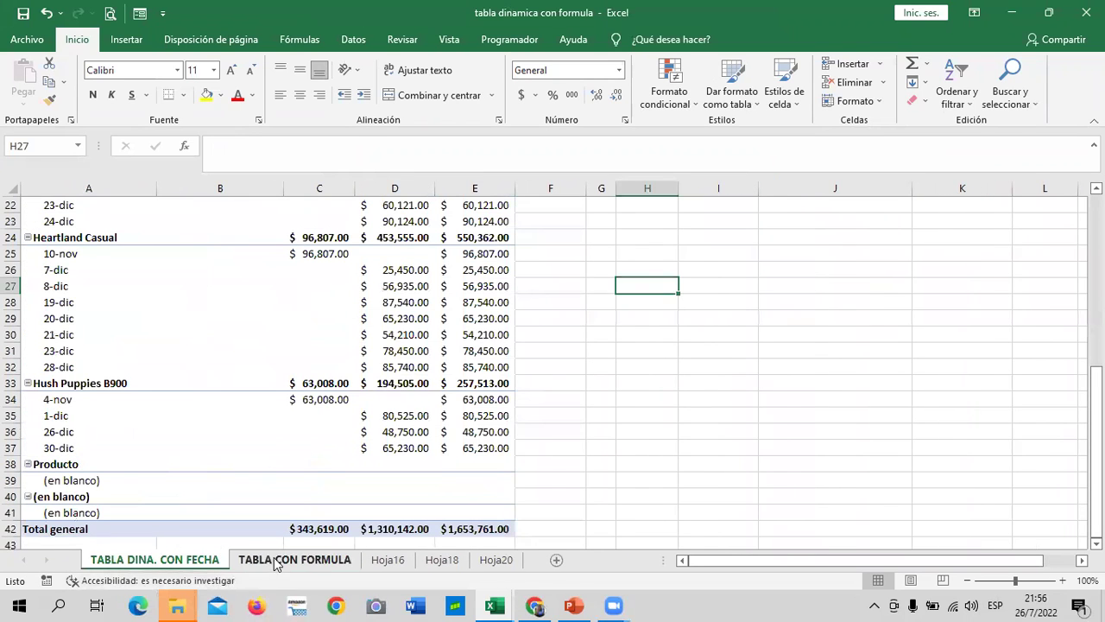
click(274, 563)
click(388, 561)
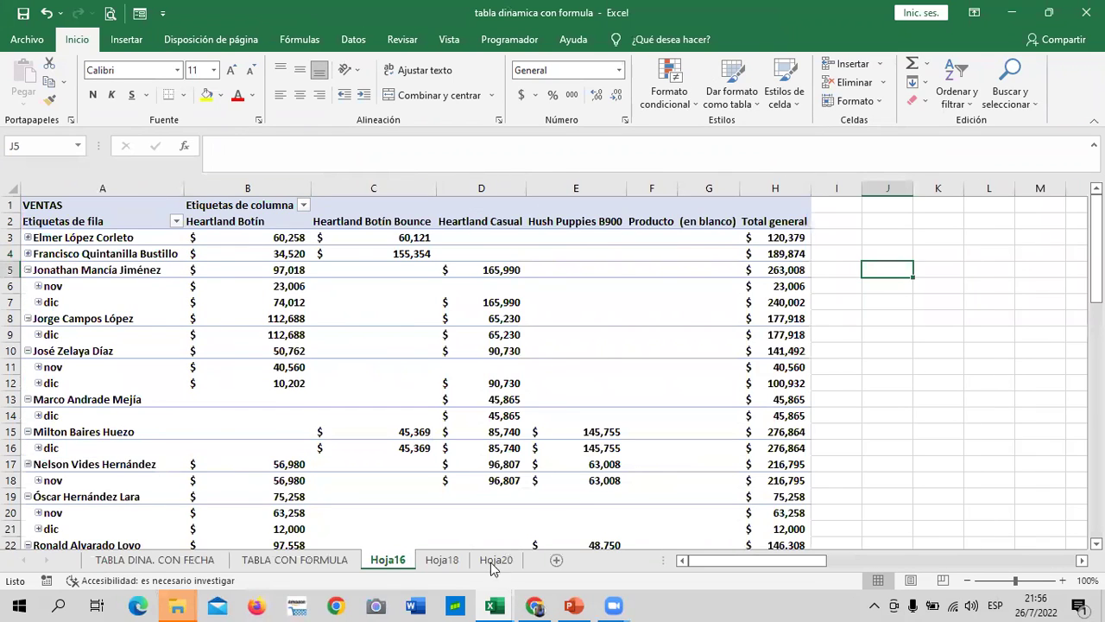
click(442, 561)
- Inspect the Hoja18 pivot, checking the IVA value for DvD and ending on cell H4
click(580, 269)
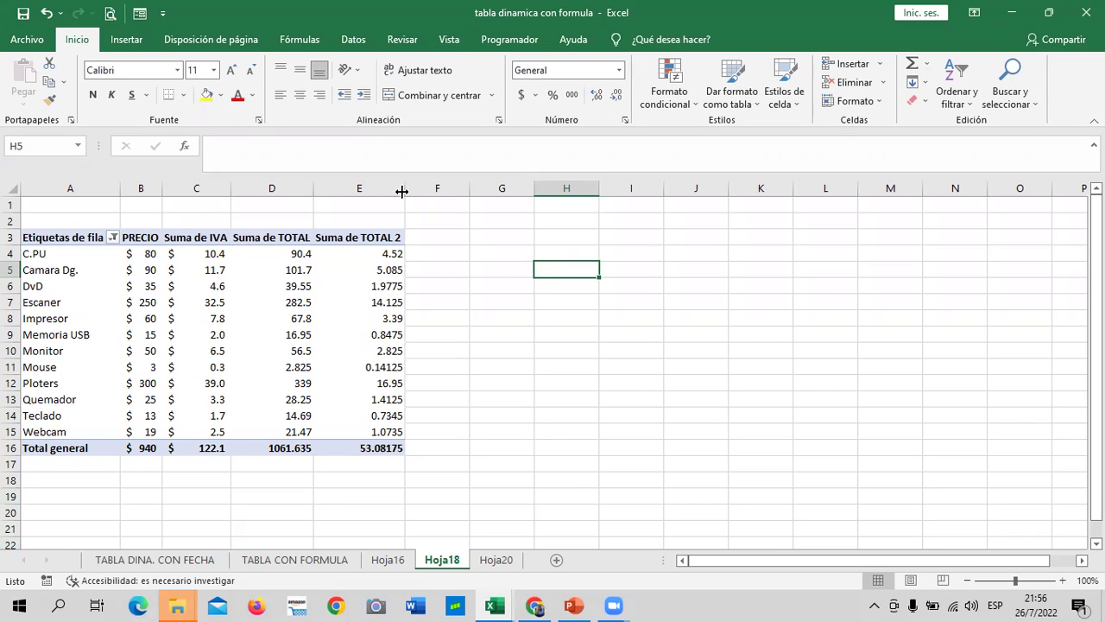
click(471, 302)
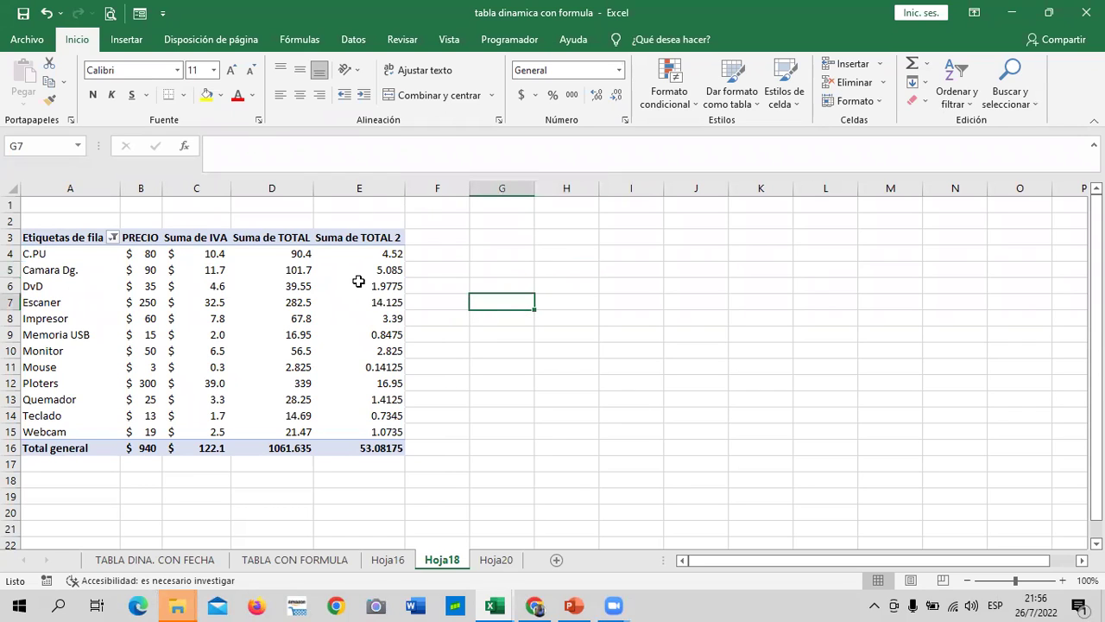
click(437, 252)
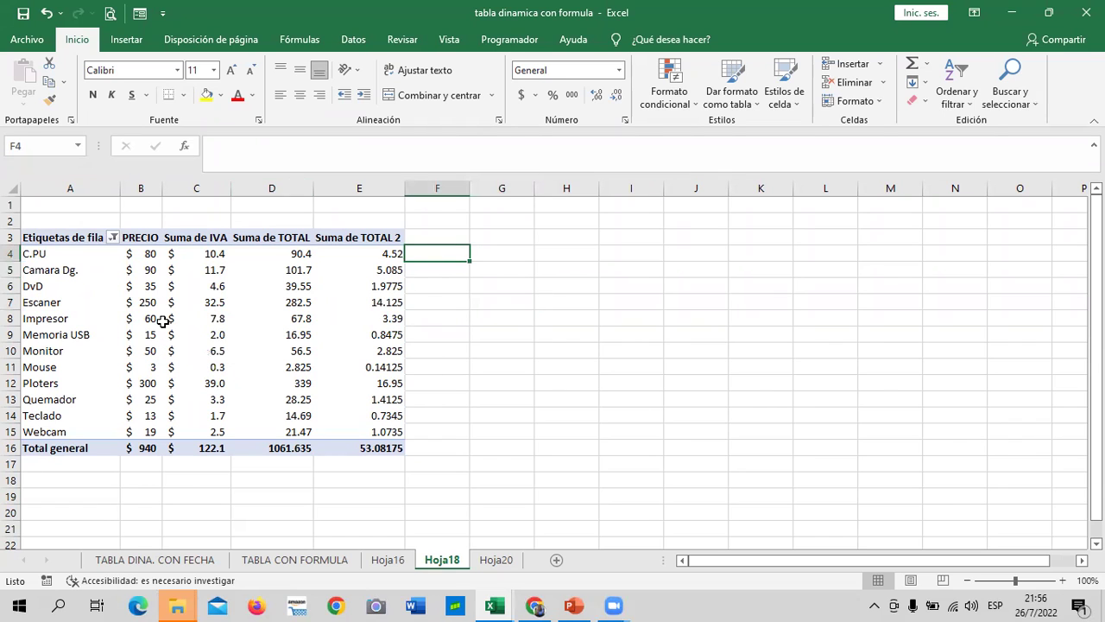
click(173, 288)
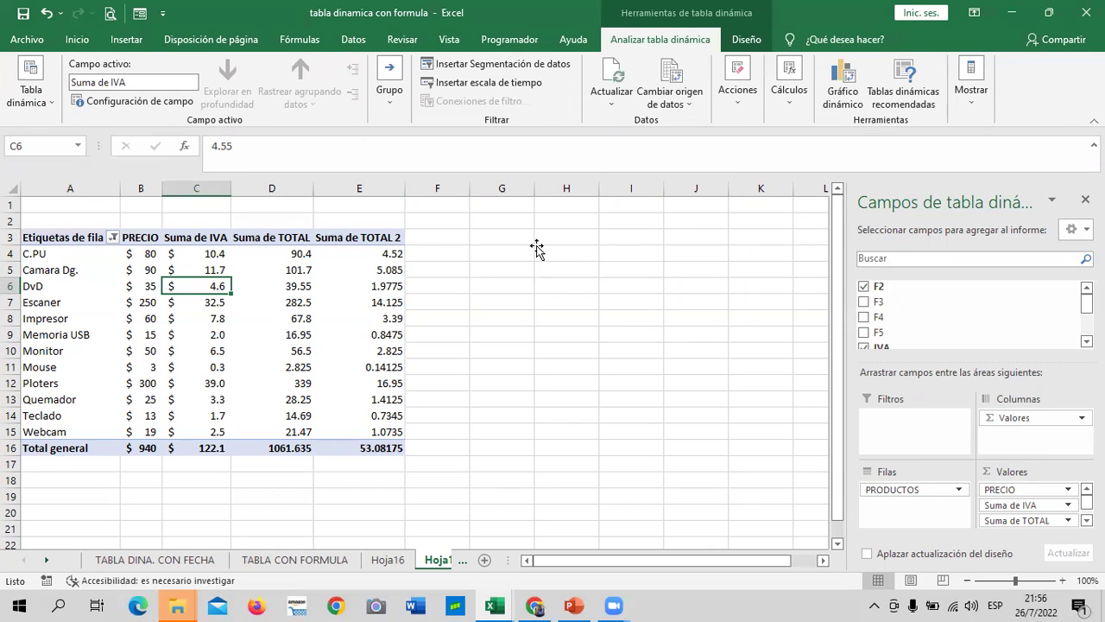
click(540, 254)
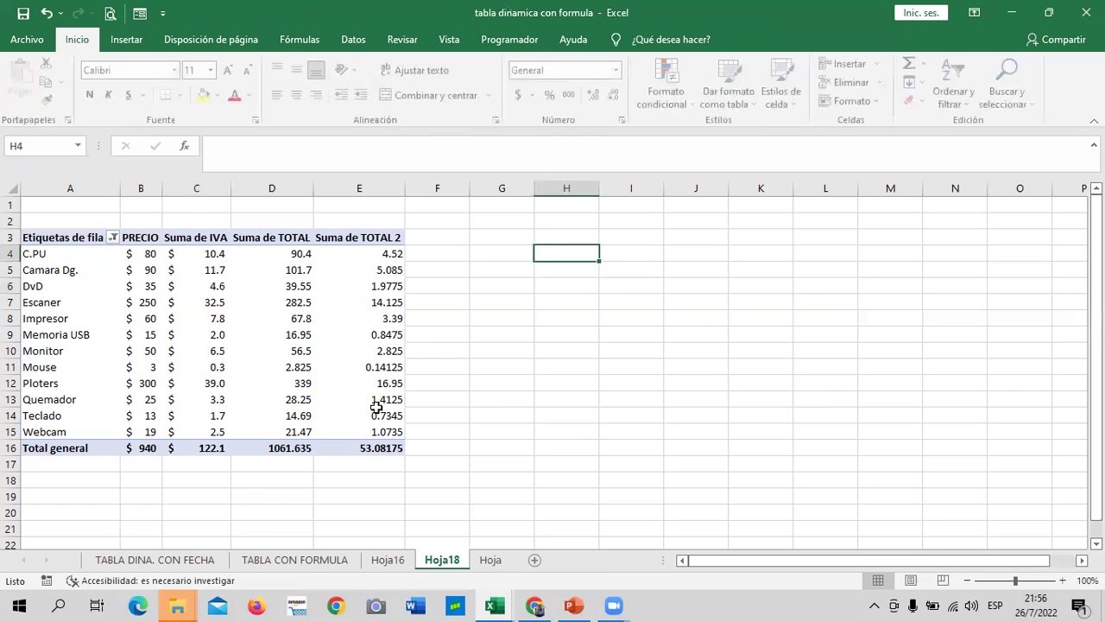
- Bring the Inglés Corporativo course page in Chrome to the front and scan its lessons
mouse_move(537, 604)
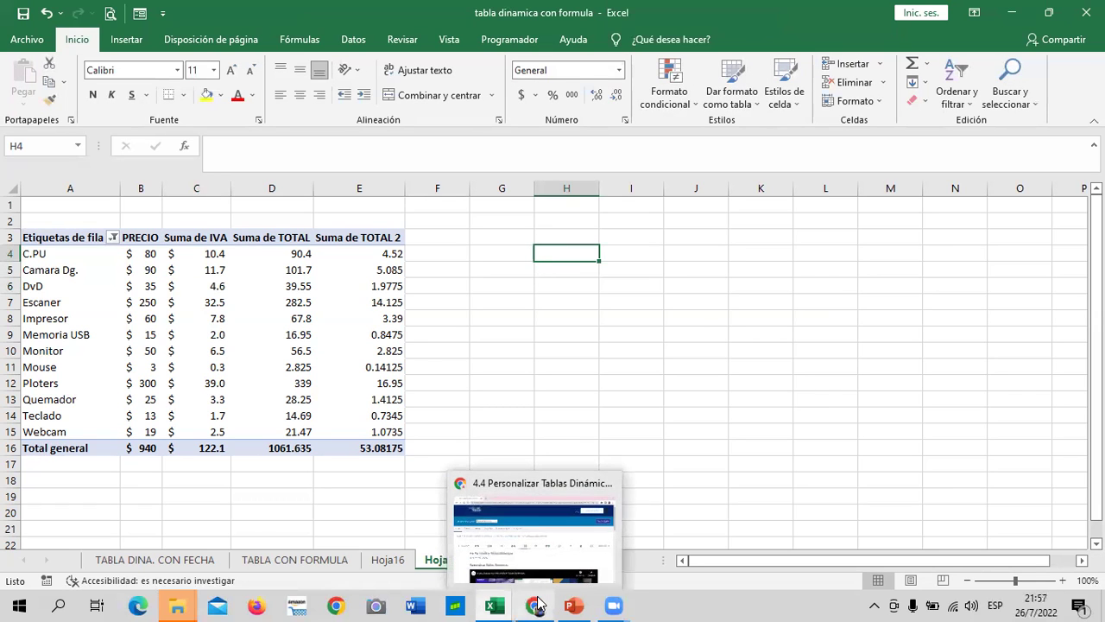
click(539, 535)
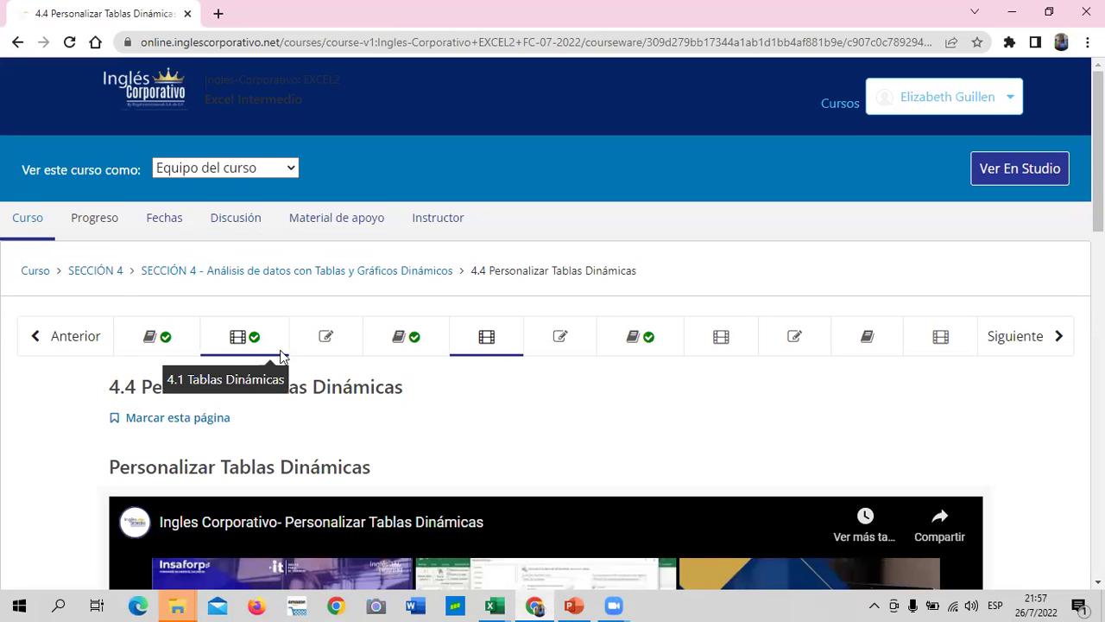
scroll(316, 365, down, 4)
scroll(316, 366, down, 2)
scroll(424, 410, up, 6)
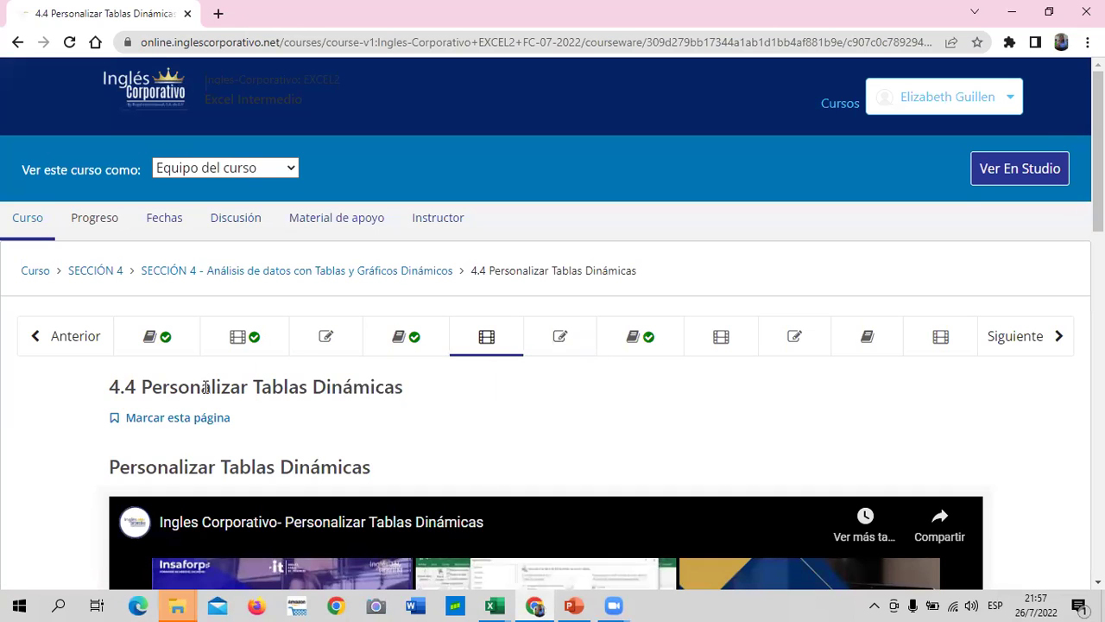
- Open the 4.5 Laboratorio 2 quiz and look over its true/false questions
click(584, 341)
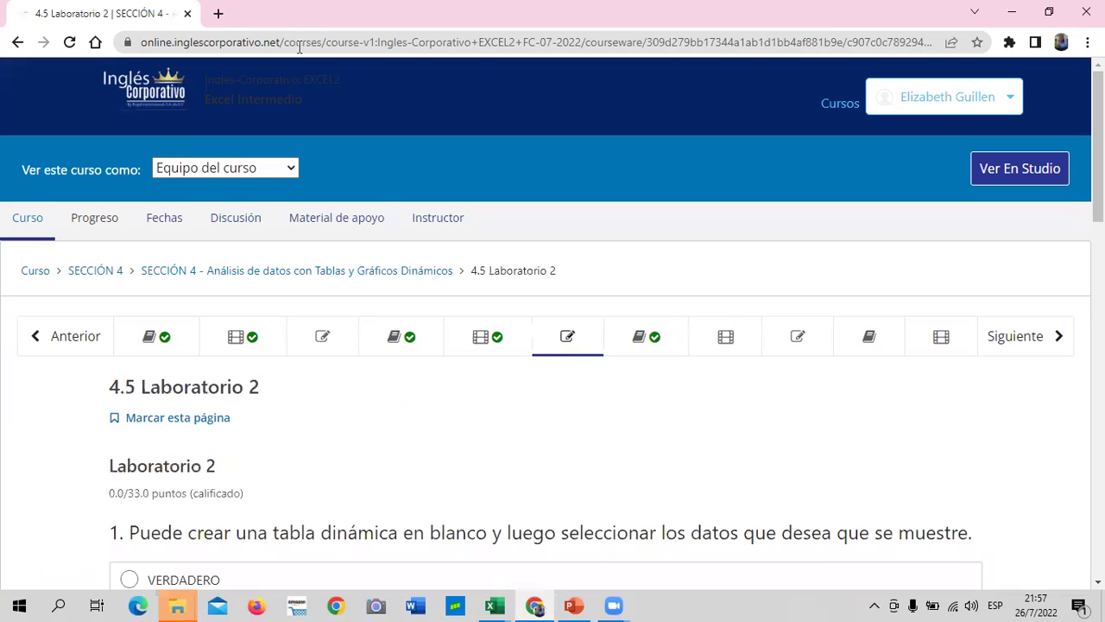
scroll(619, 354, down, 1)
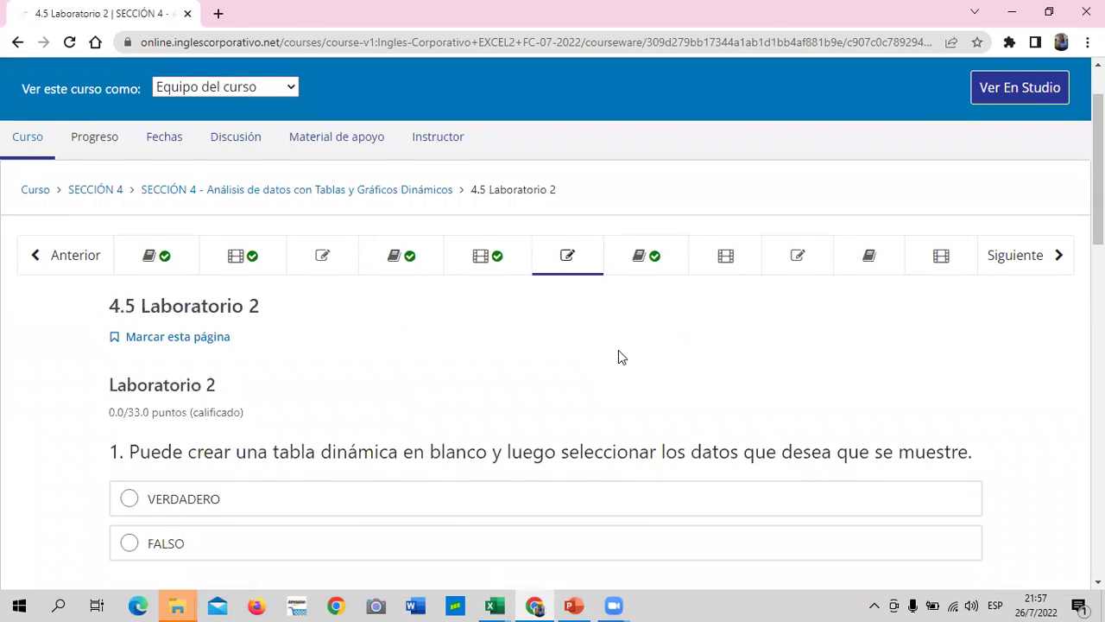
scroll(690, 277, down, 3)
scroll(778, 389, up, 1)
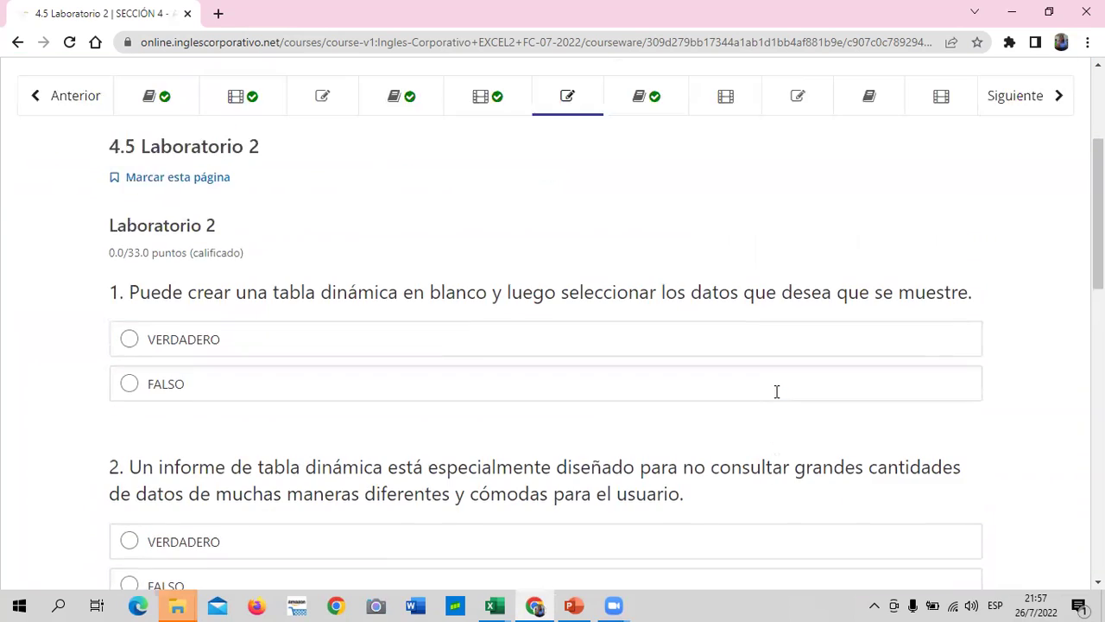
scroll(415, 429, up, 3)
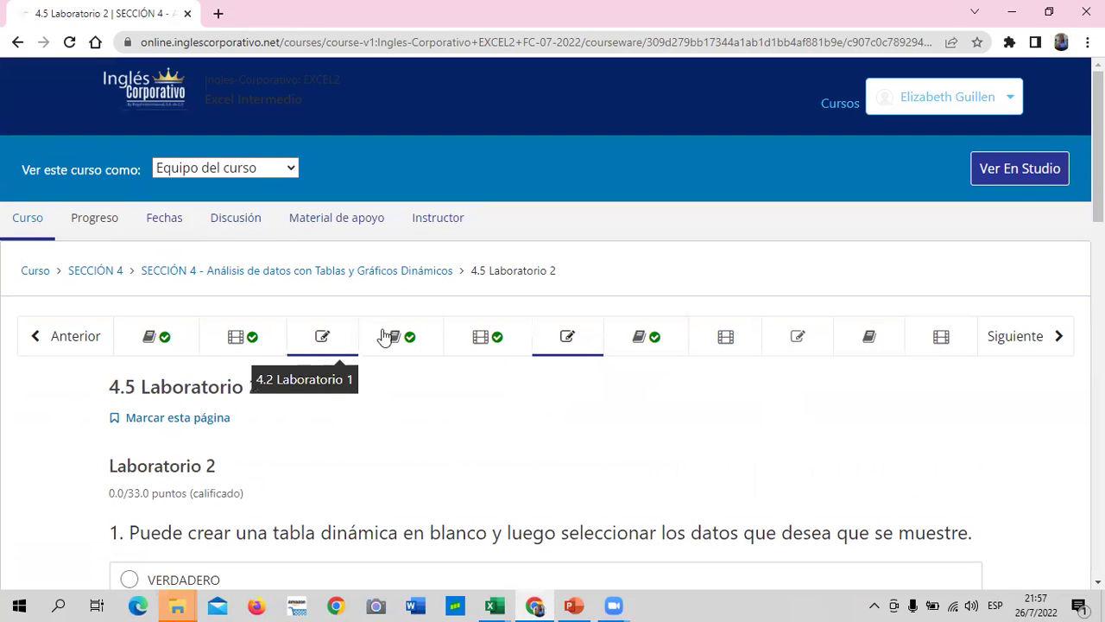
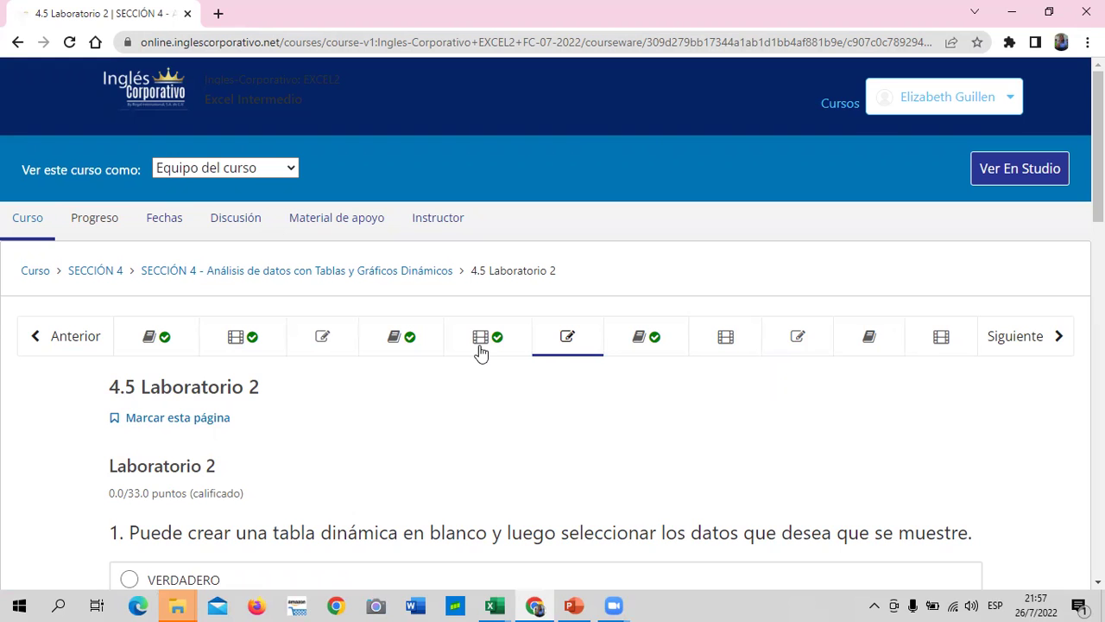
- Answer Laboratorio 2 question 1 as VERDADERO and question 2 as FALSO
scroll(481, 353, down, 2)
scroll(481, 353, down, 4)
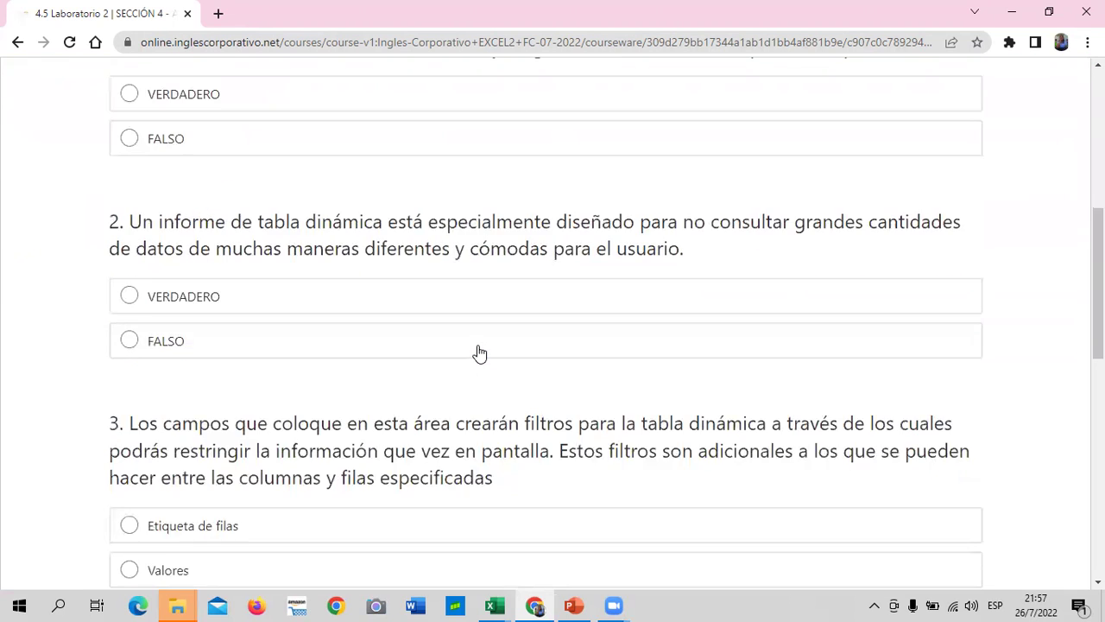
scroll(481, 352, down, 4)
scroll(481, 352, down, 4)
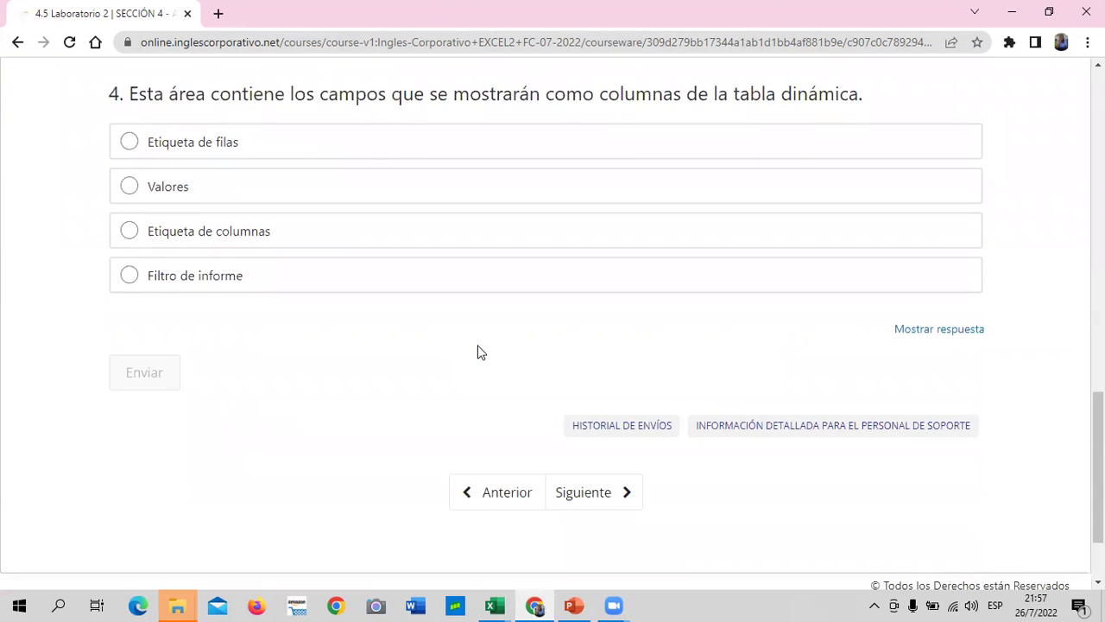
scroll(481, 352, down, 2)
scroll(481, 352, up, 3)
scroll(481, 353, up, 3)
scroll(481, 353, up, 3)
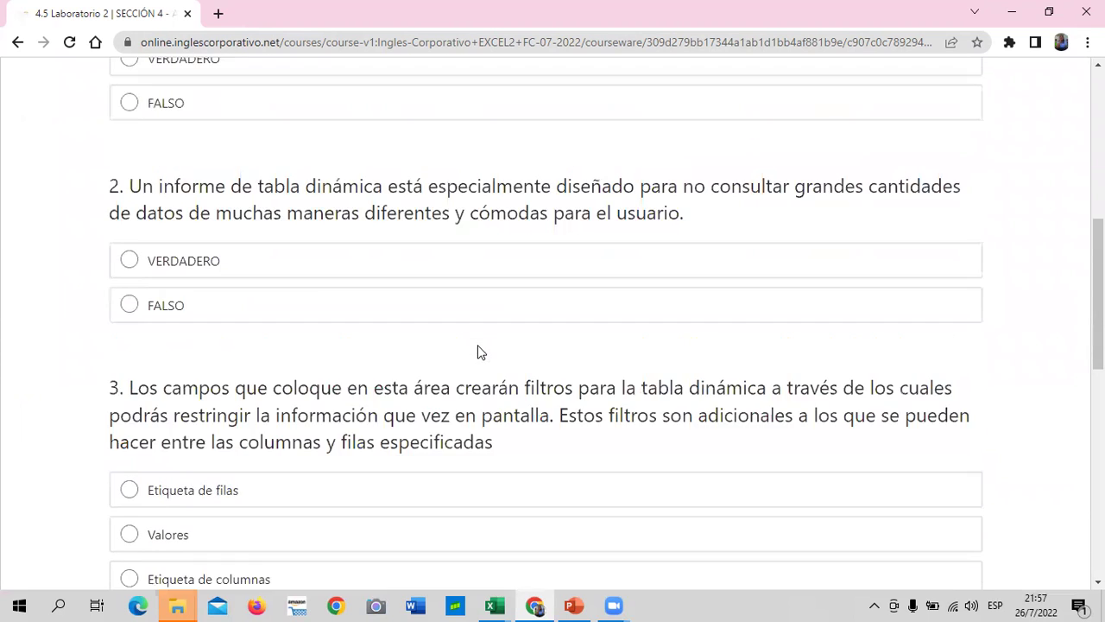
scroll(481, 352, up, 3)
scroll(481, 352, up, 1)
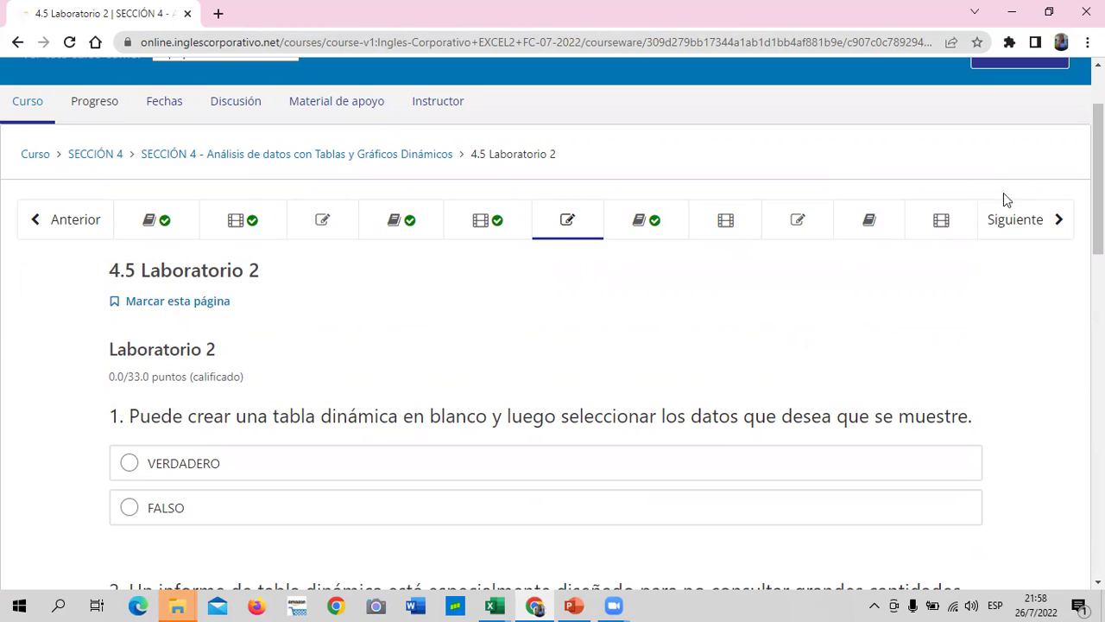
scroll(738, 298, down, 2)
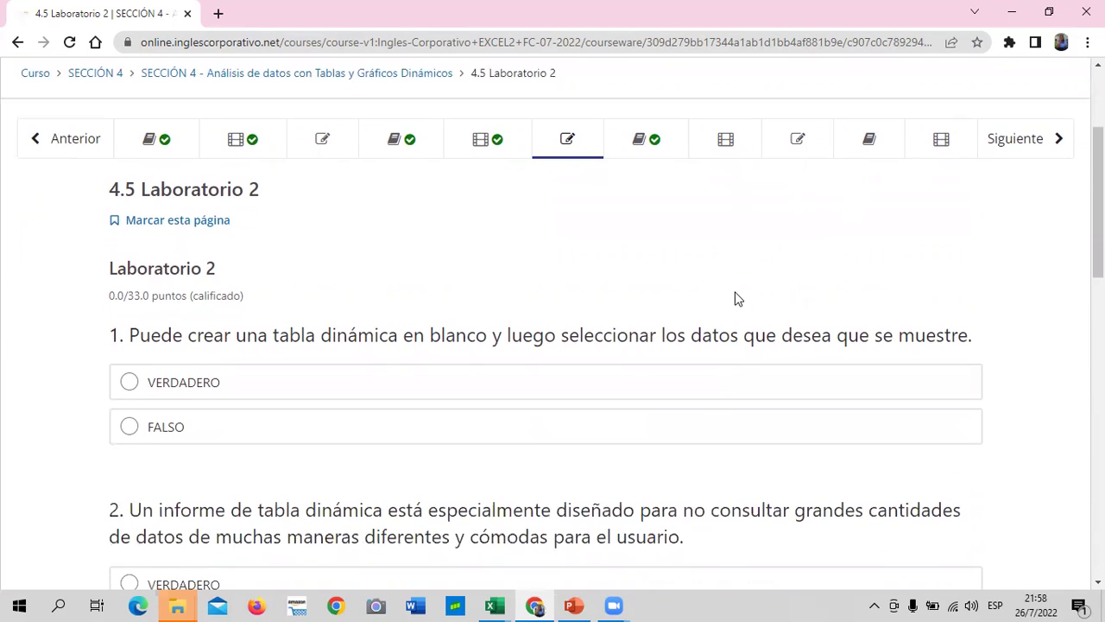
scroll(708, 287, down, 2)
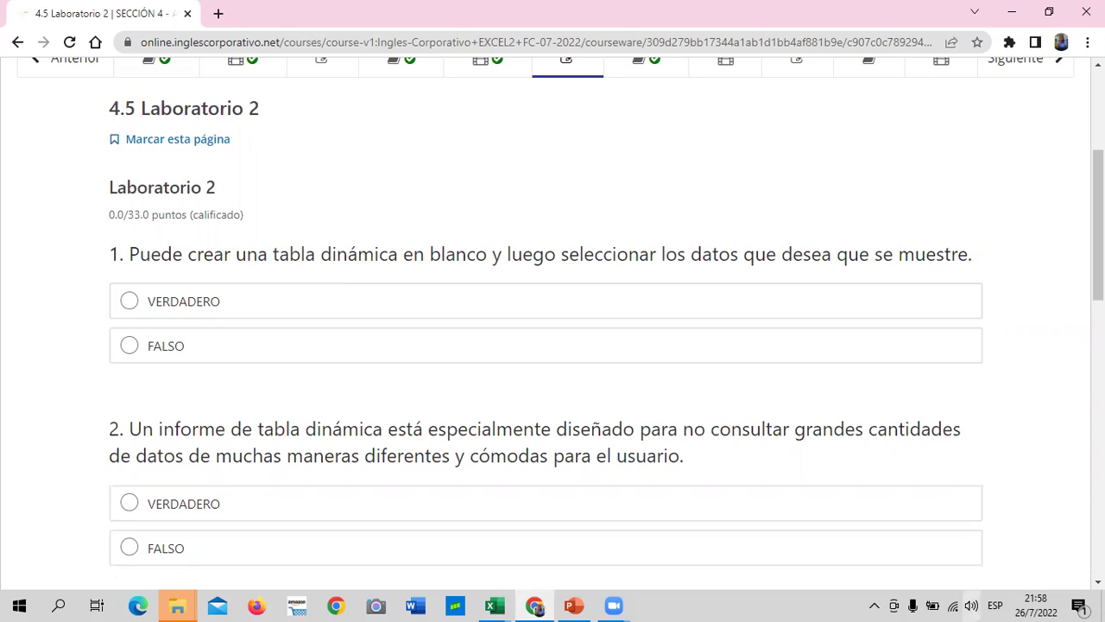
click(135, 303)
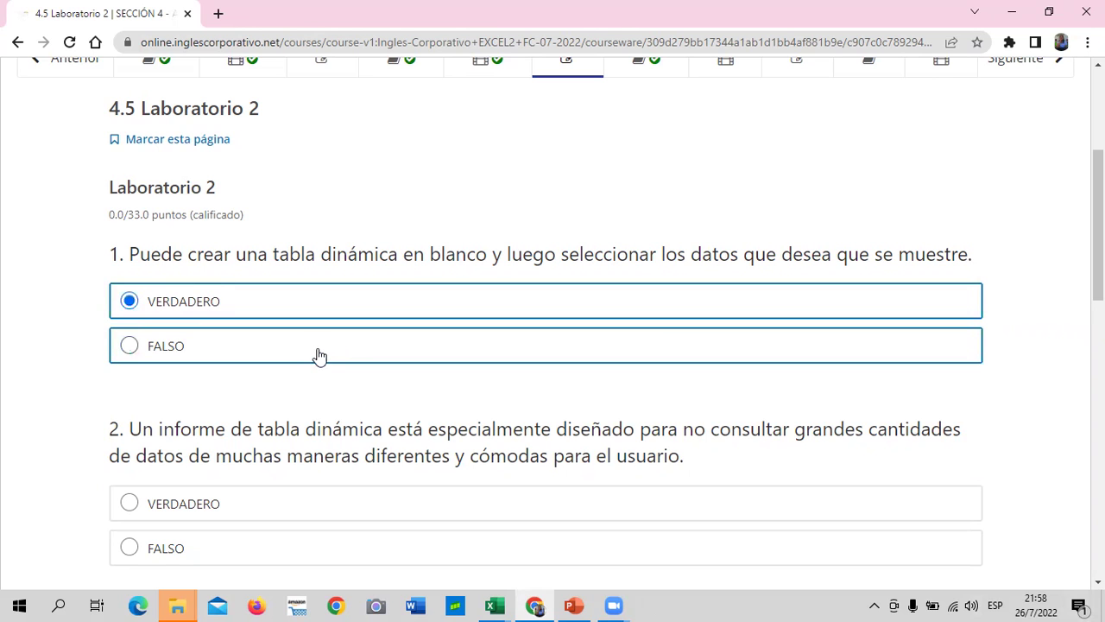
scroll(319, 354, down, 1)
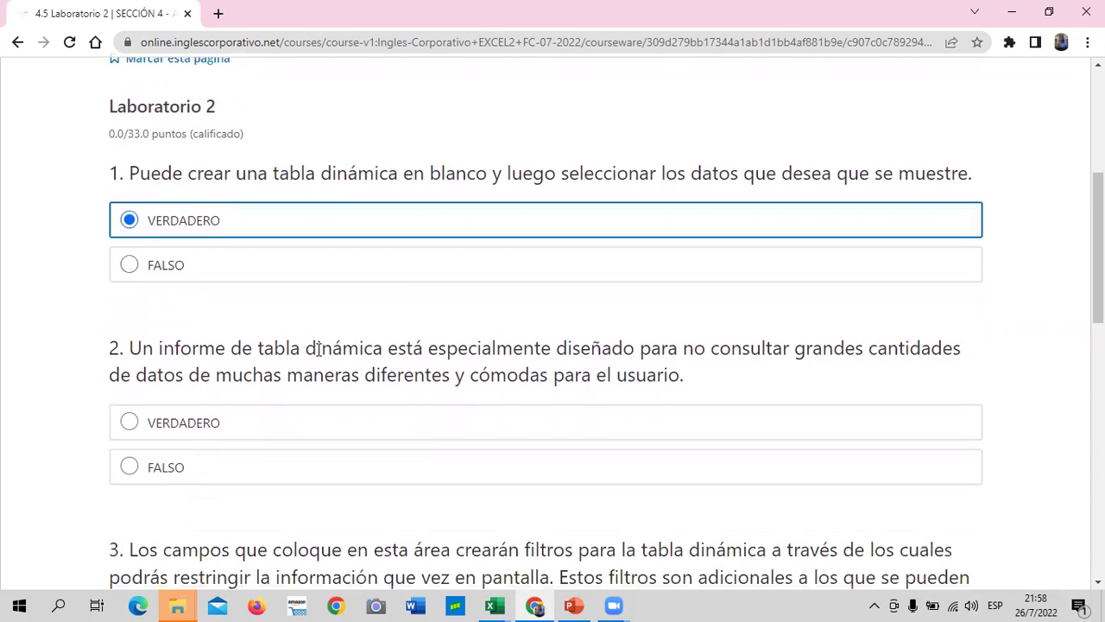
scroll(395, 301, down, 1)
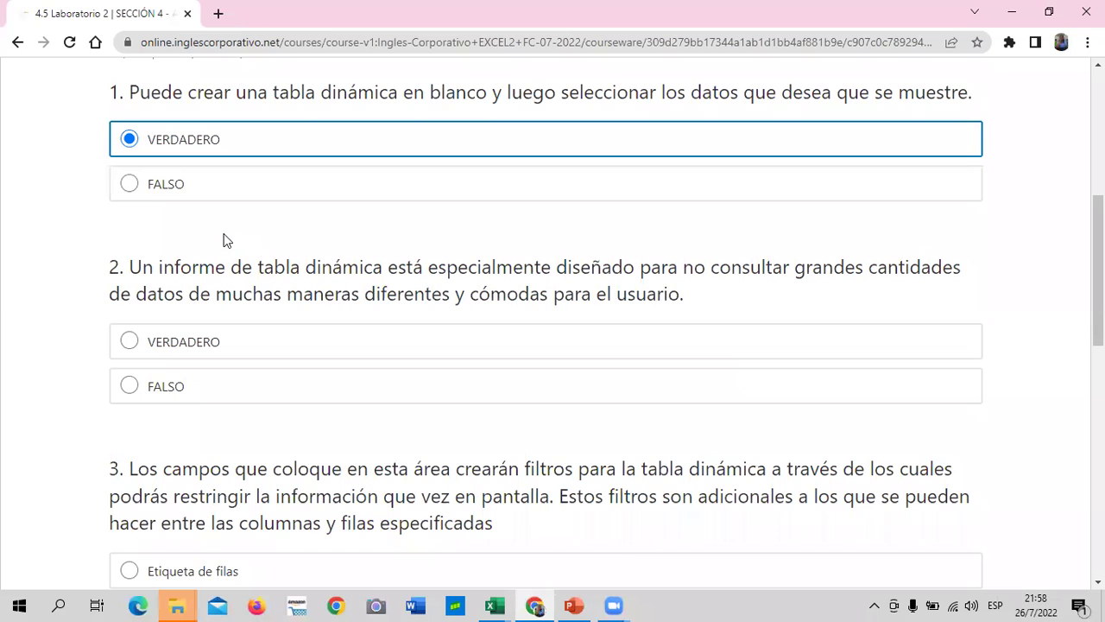
click(130, 385)
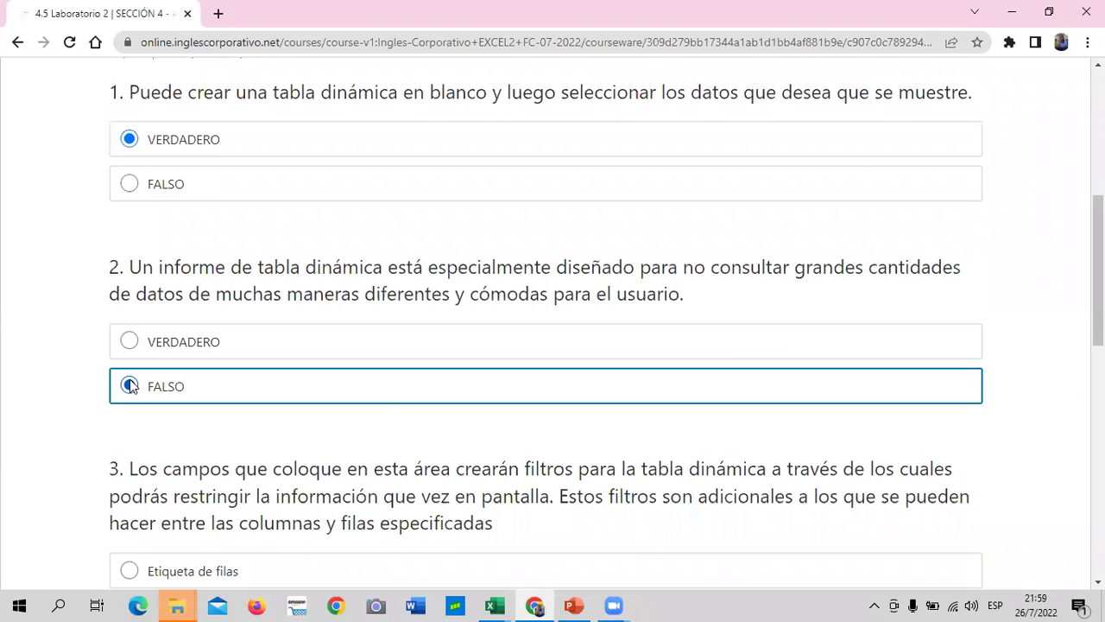
- Choose Filtro de informe for question 3 and Etiqueta de columnas for question 4
scroll(378, 405, down, 3)
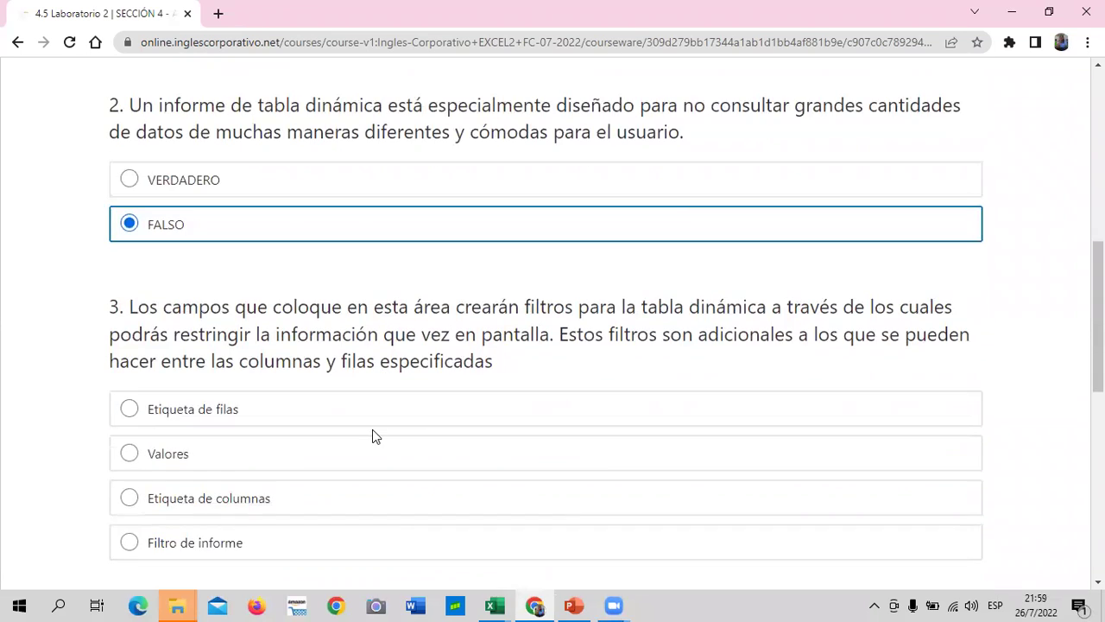
scroll(164, 384, down, 1)
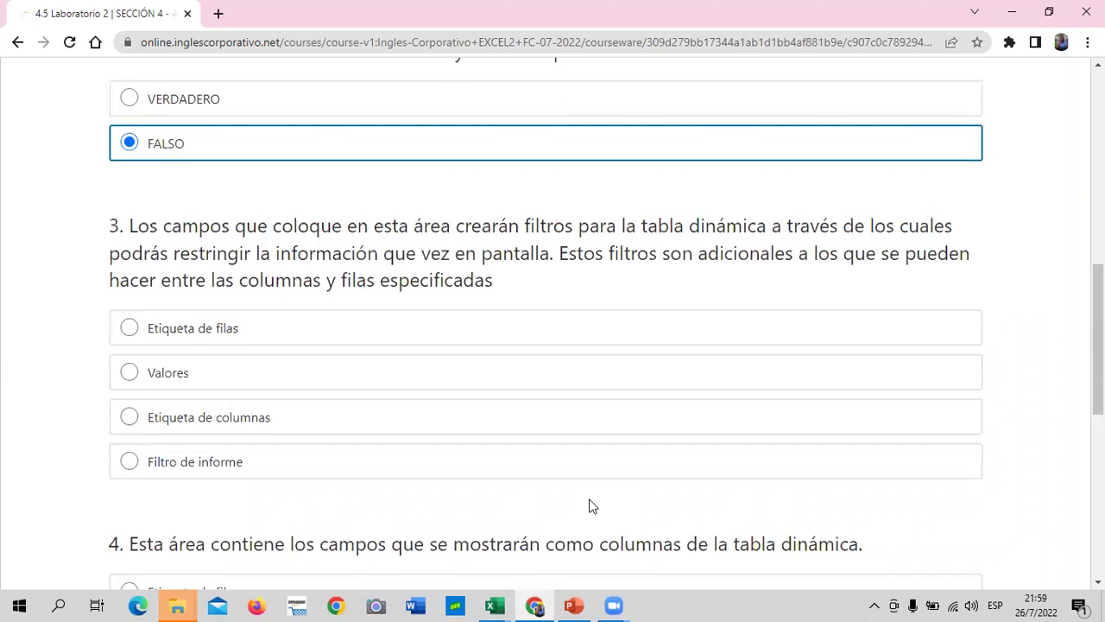
key(Tab)
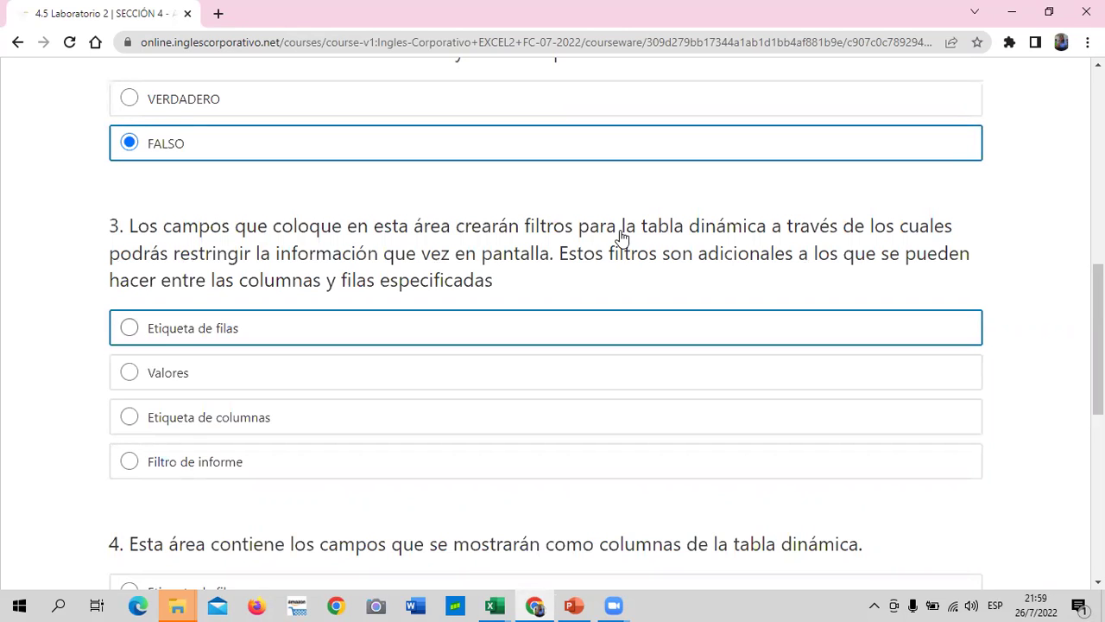
click(130, 463)
scroll(378, 427, down, 3)
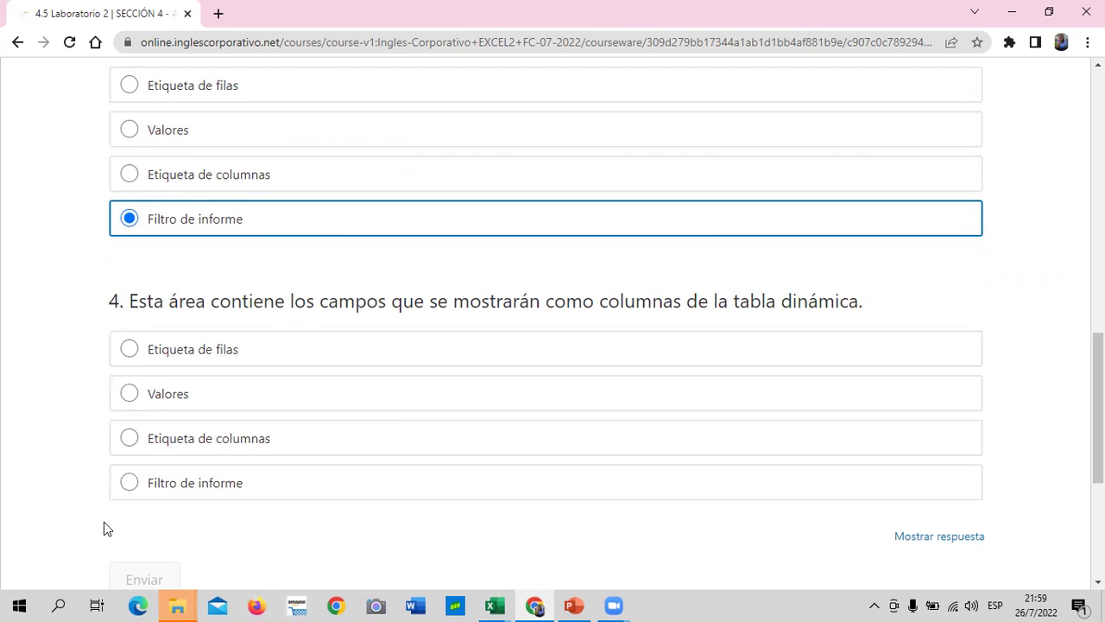
click(134, 441)
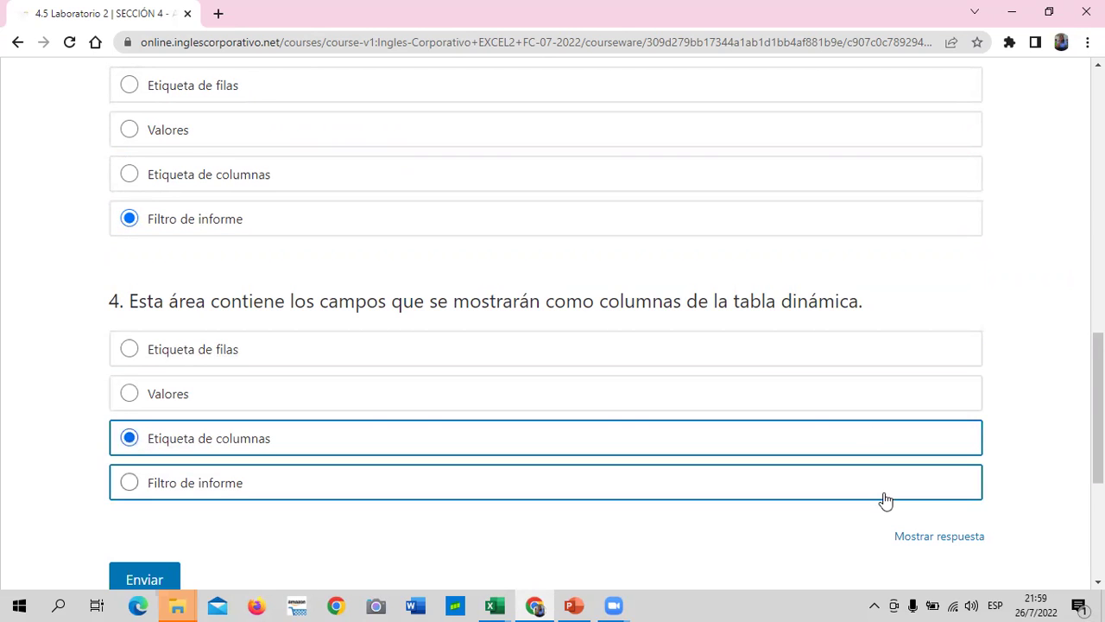
- Submit the quiz and confirm all four answers are marked correct
scroll(889, 533, down, 1)
click(938, 456)
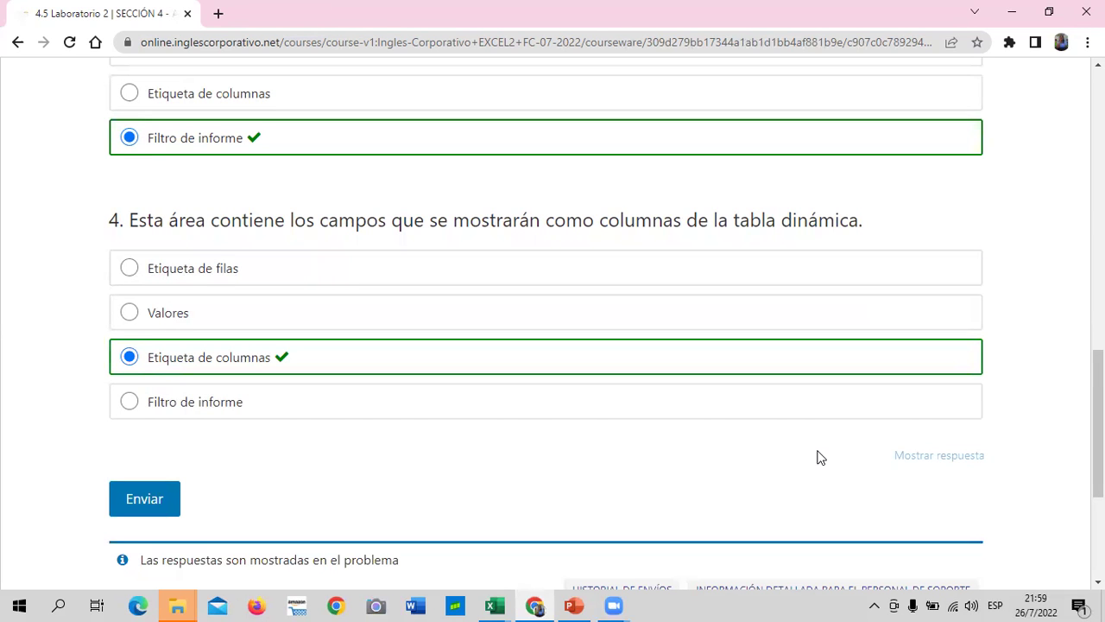
scroll(790, 484, up, 4)
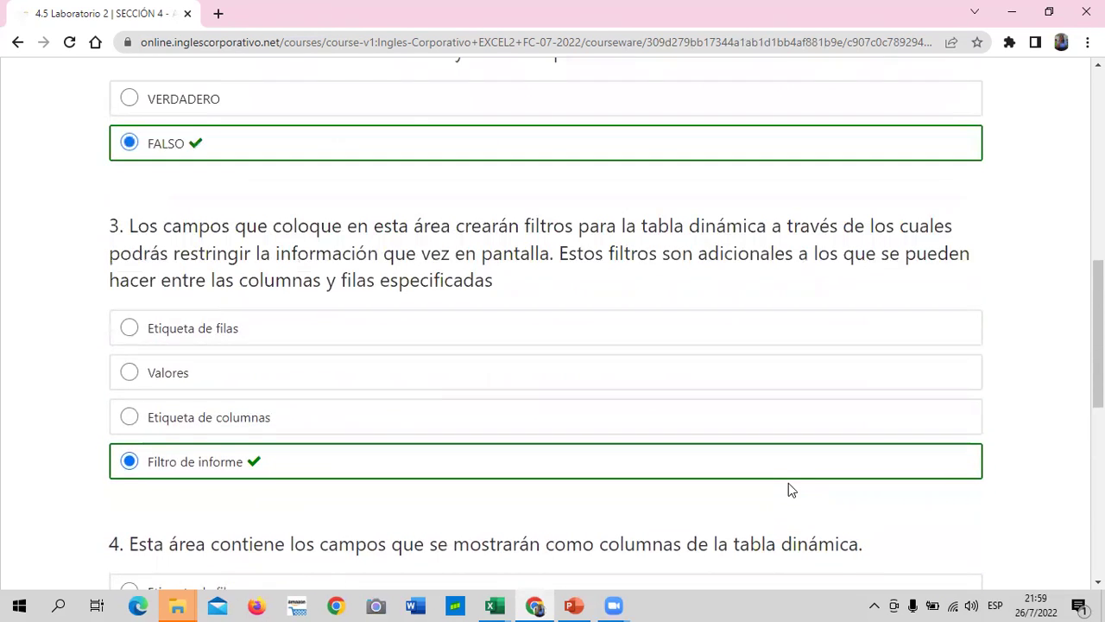
scroll(788, 482, up, 4)
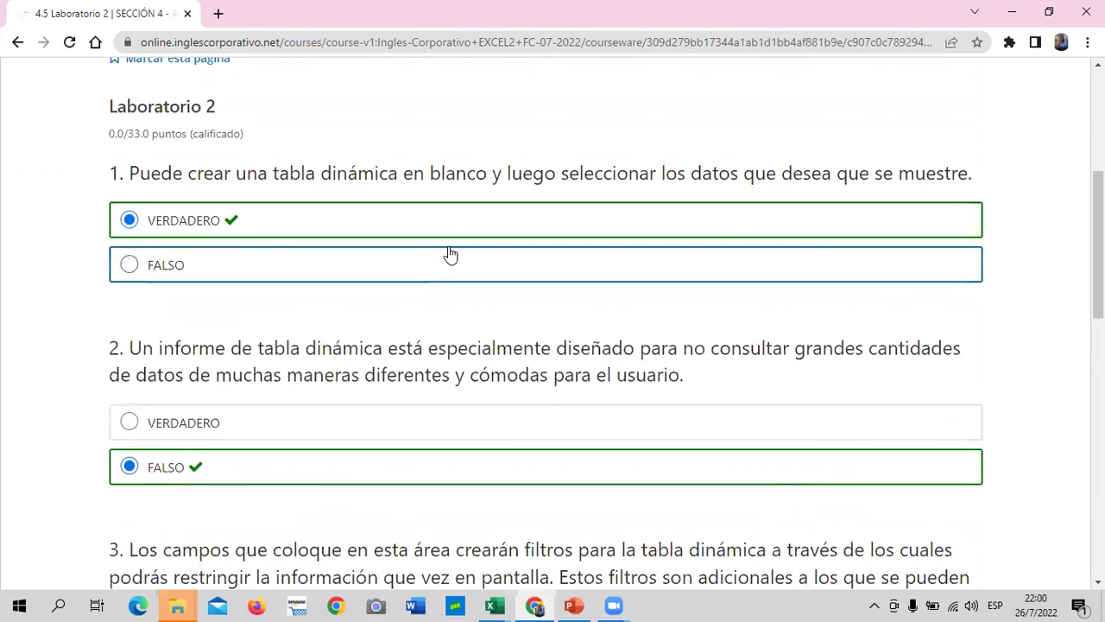
scroll(512, 292, down, 5)
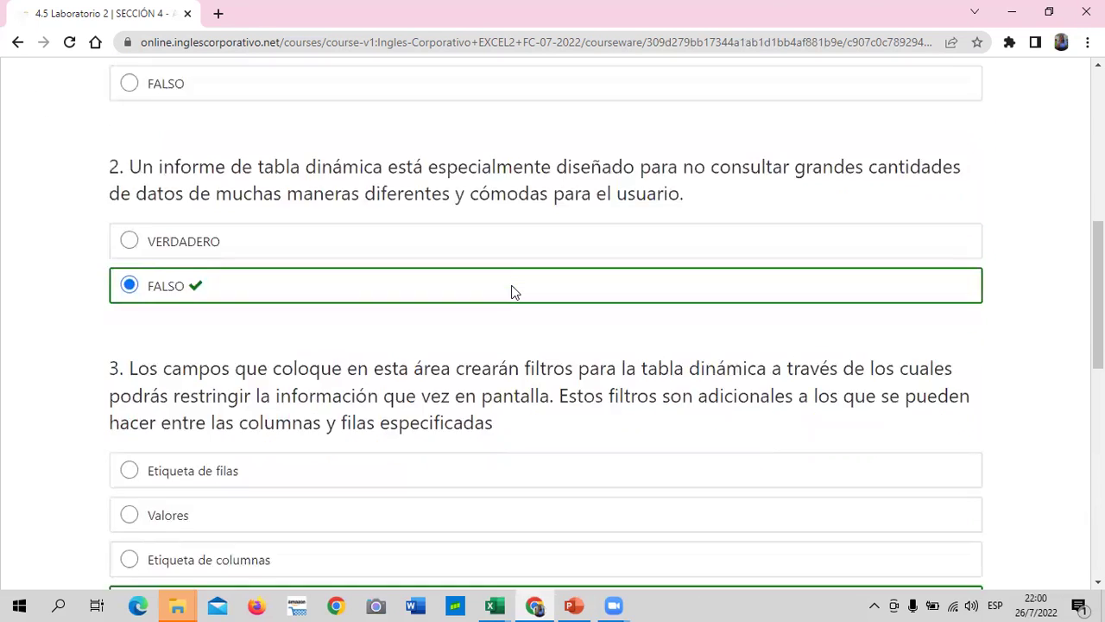
scroll(512, 292, down, 4)
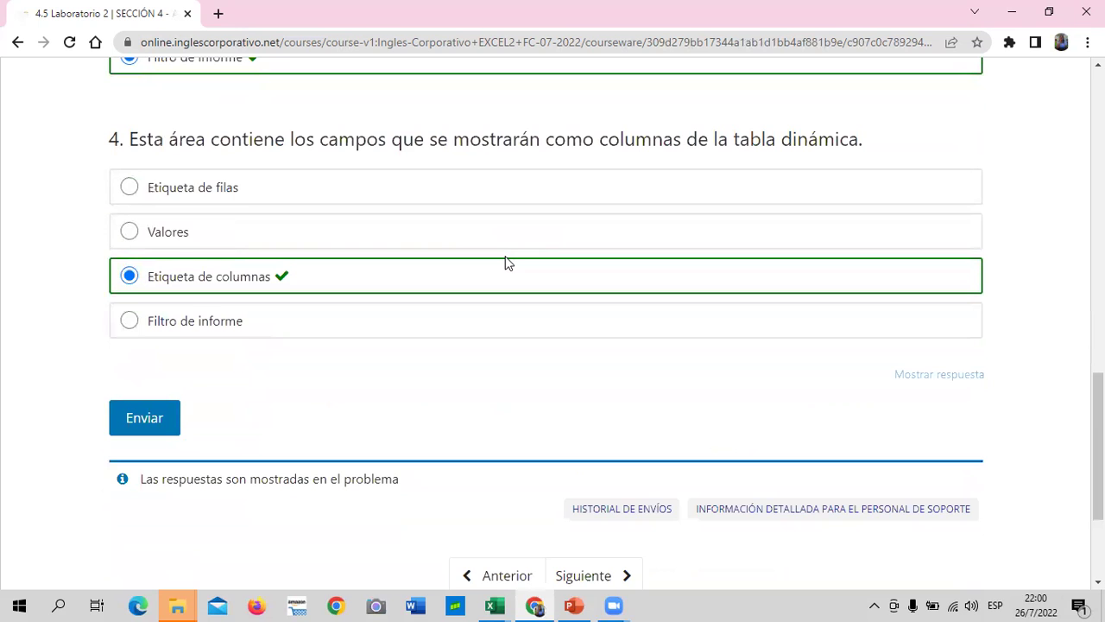
scroll(588, 289, down, 1)
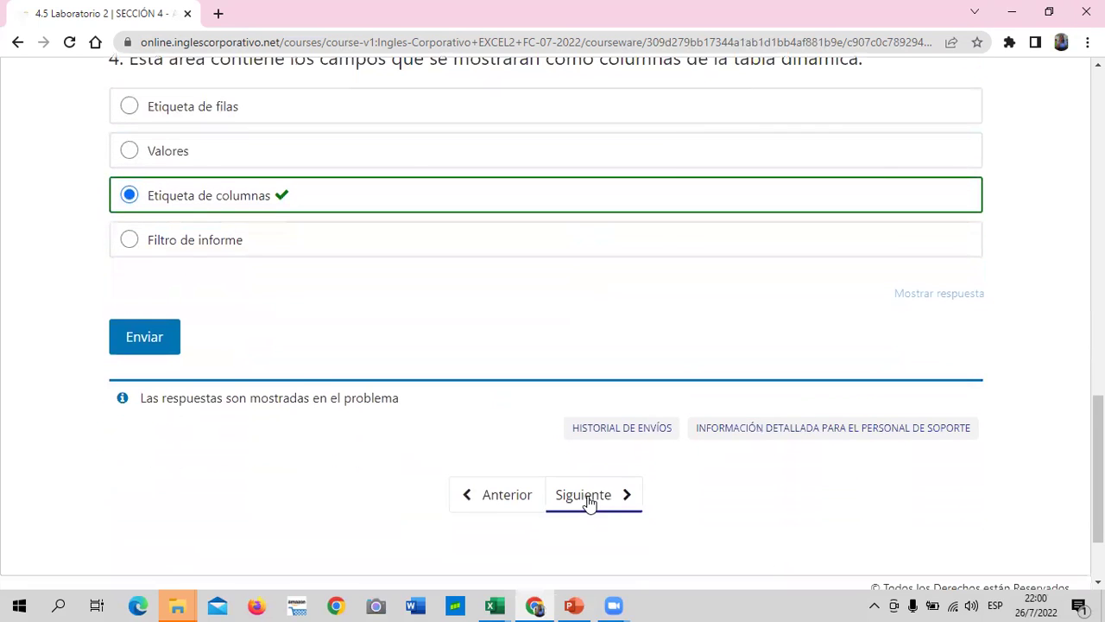
- Advance to the 4.6 Objetivo de la lección page and skim it
click(586, 498)
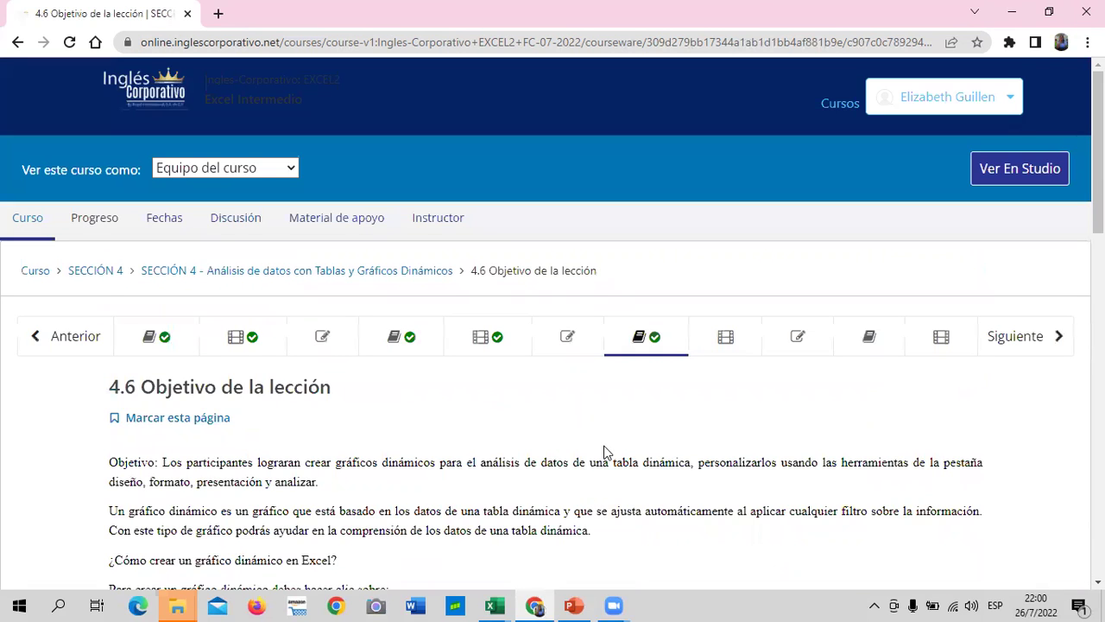
scroll(605, 451, down, 4)
scroll(605, 452, down, 3)
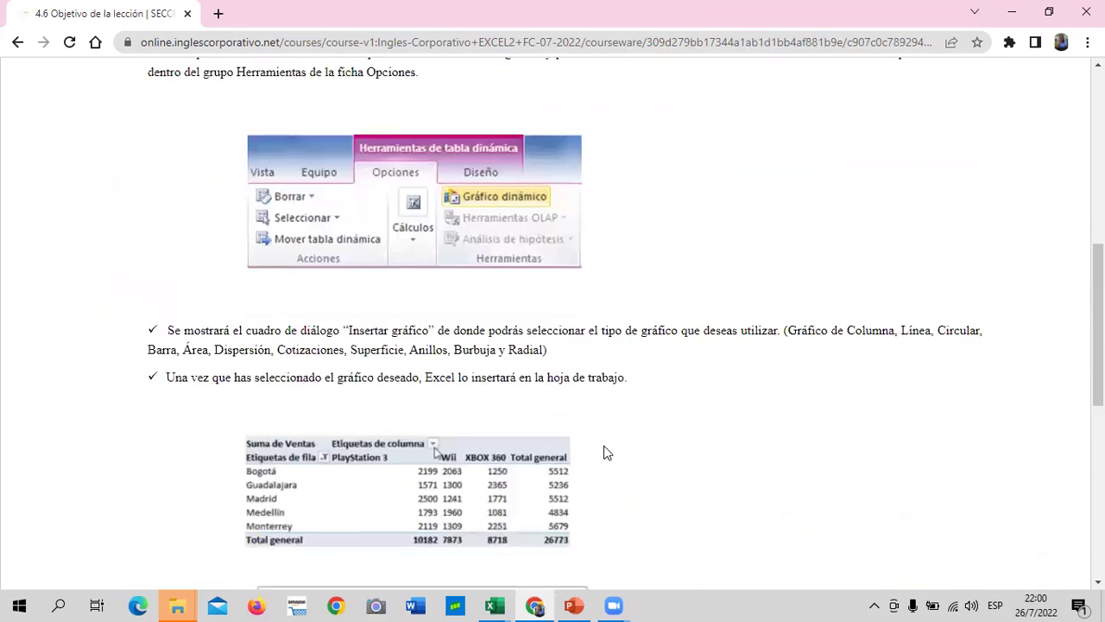
scroll(605, 452, down, 3)
scroll(605, 452, down, 3)
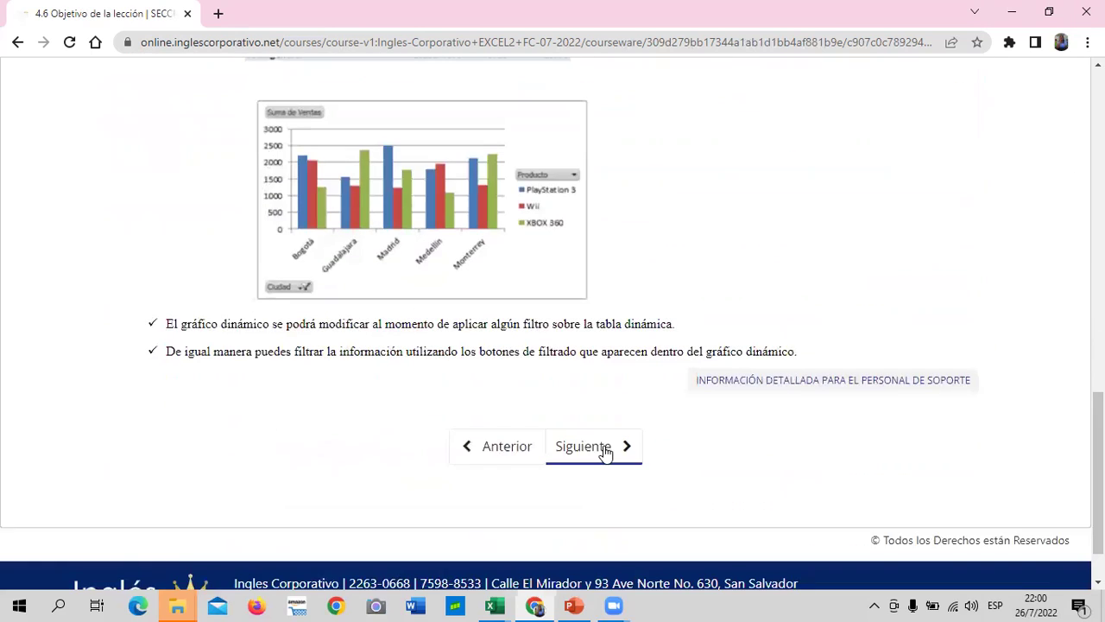
scroll(604, 452, down, 1)
scroll(604, 452, up, 1)
scroll(605, 451, up, 4)
scroll(605, 451, up, 3)
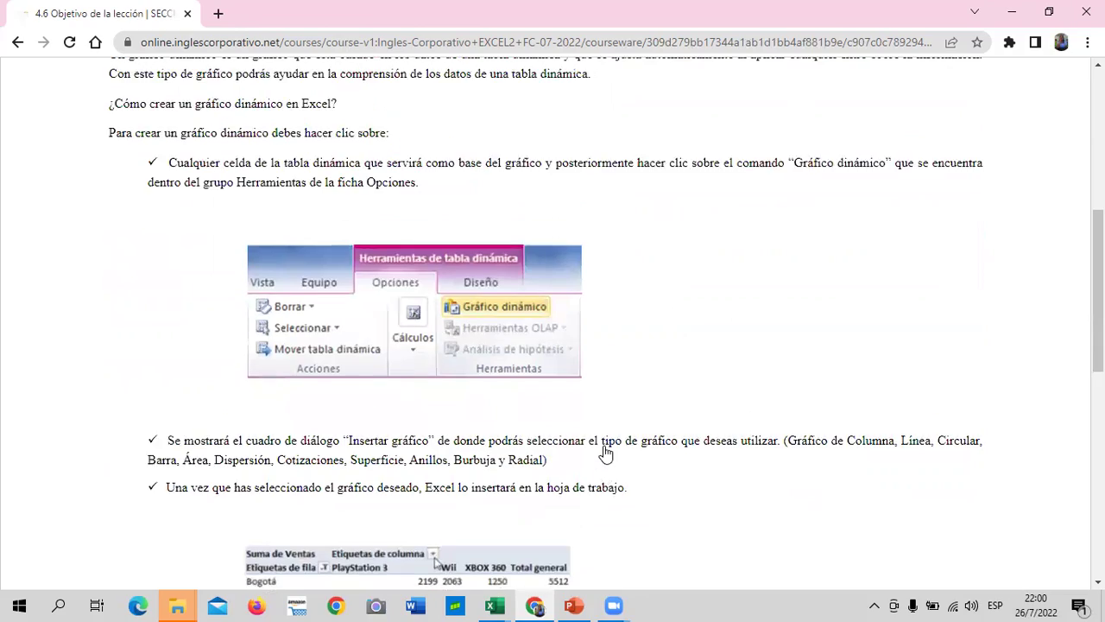
scroll(604, 452, up, 4)
scroll(605, 452, up, 2)
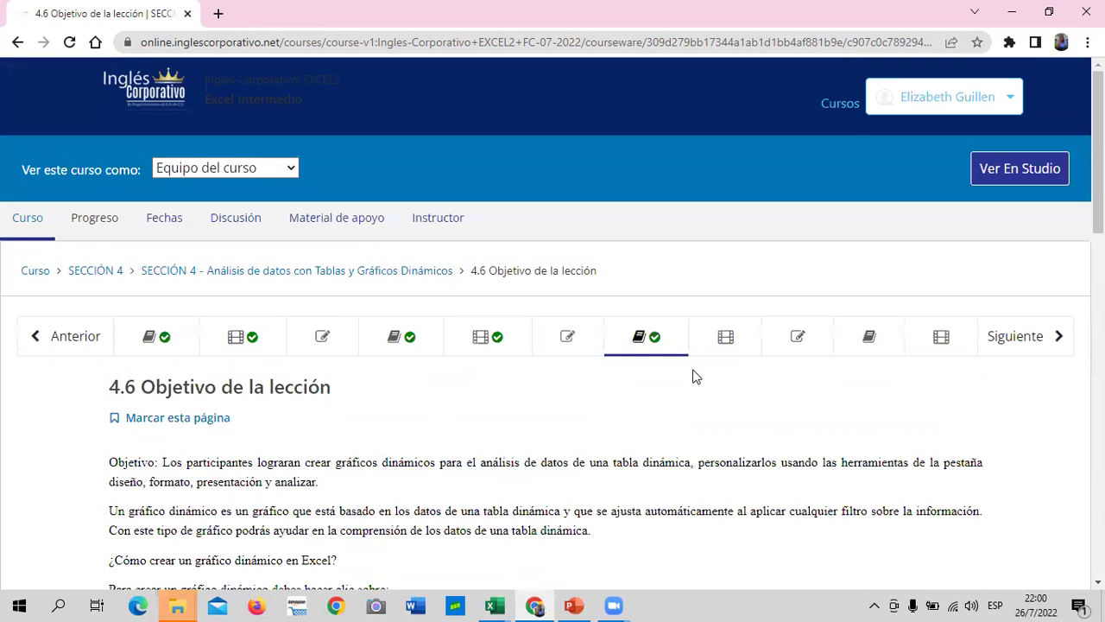
- Go to lesson 4.7 Gráficos Dinámicos and look over its video and practice-file link
click(744, 344)
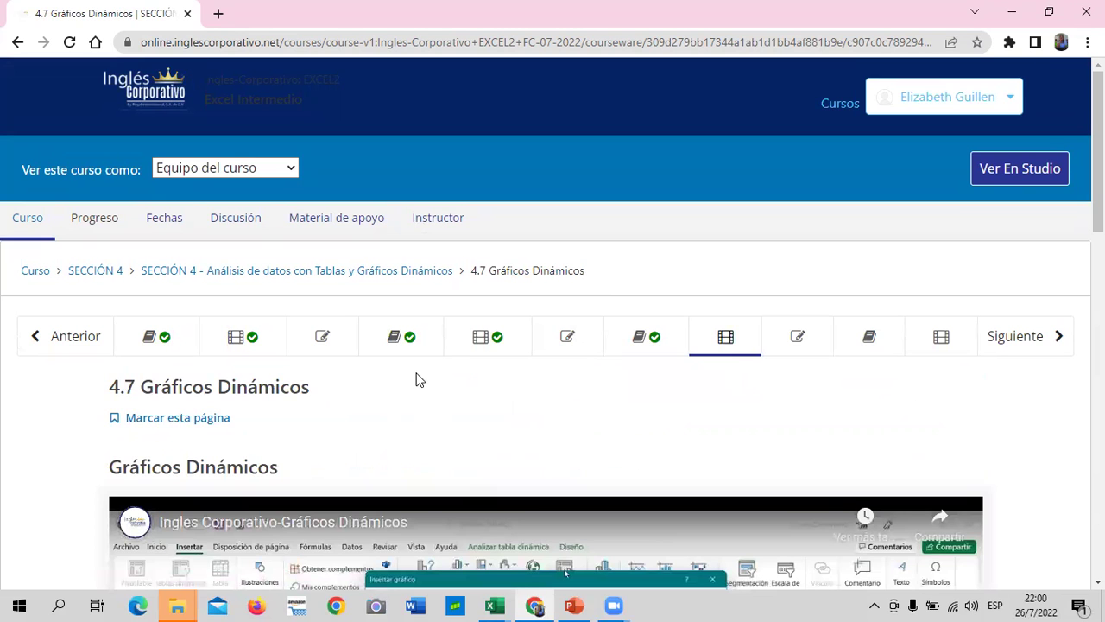
scroll(412, 352, down, 5)
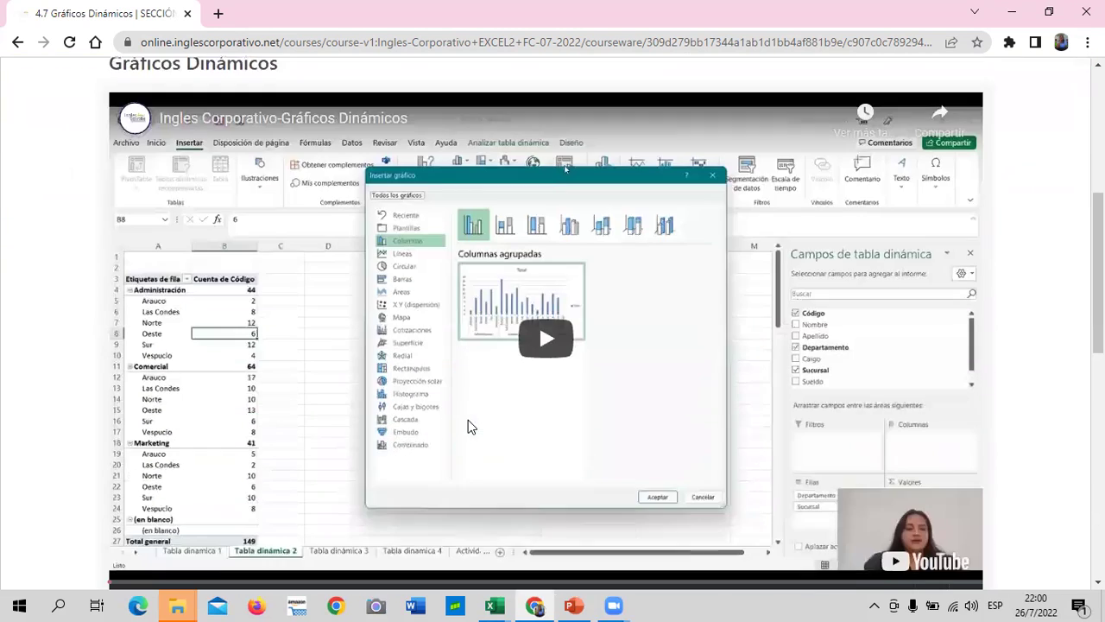
scroll(319, 460, down, 3)
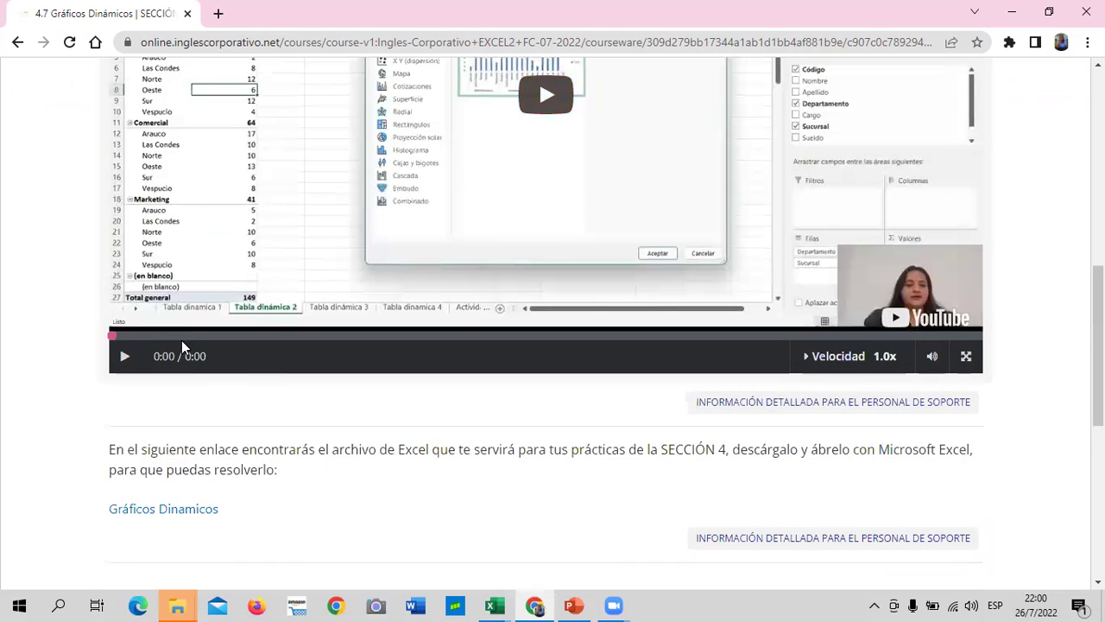
scroll(423, 442, up, 1)
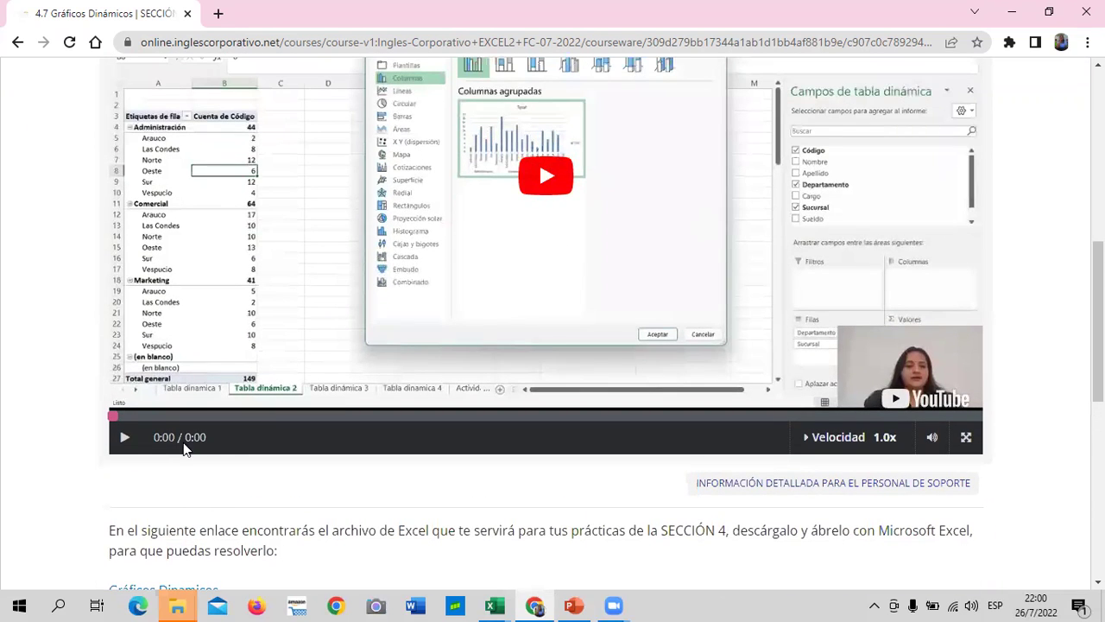
scroll(185, 466, down, 1)
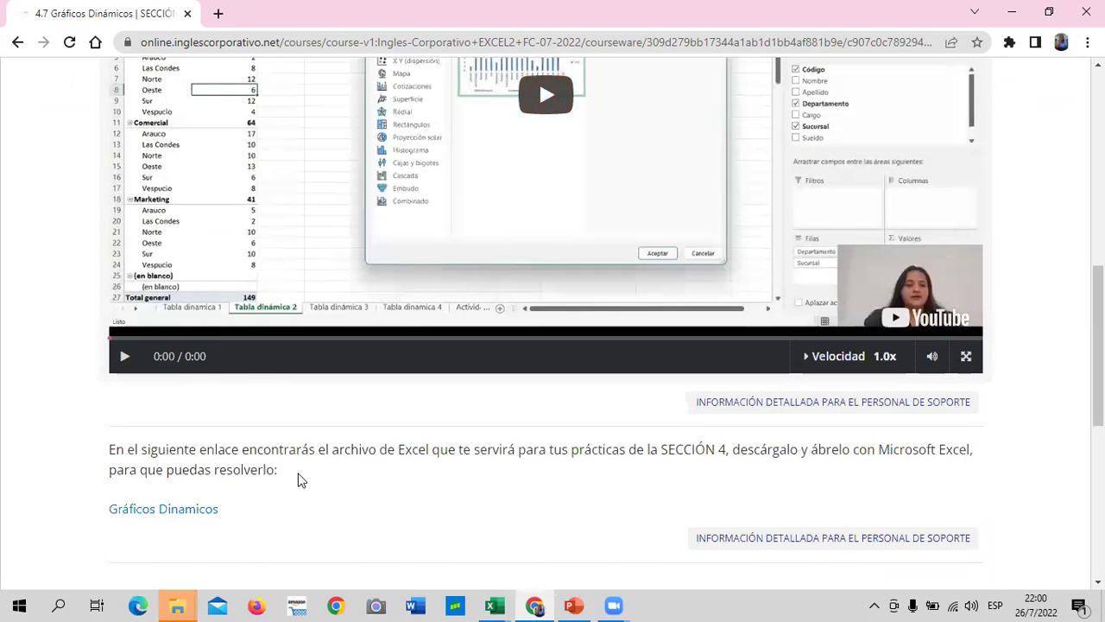
scroll(301, 481, up, 2)
scroll(301, 480, up, 3)
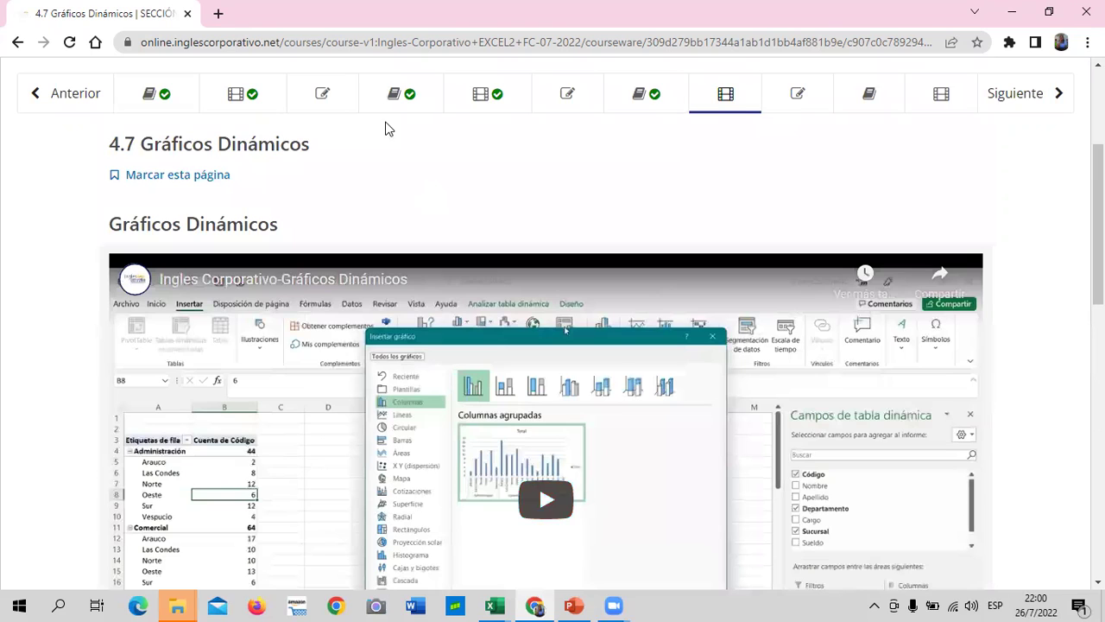
- Move past 4.8 Laboratorio 3 to the 4.9 Objetivo de la lección page and skim it
click(816, 108)
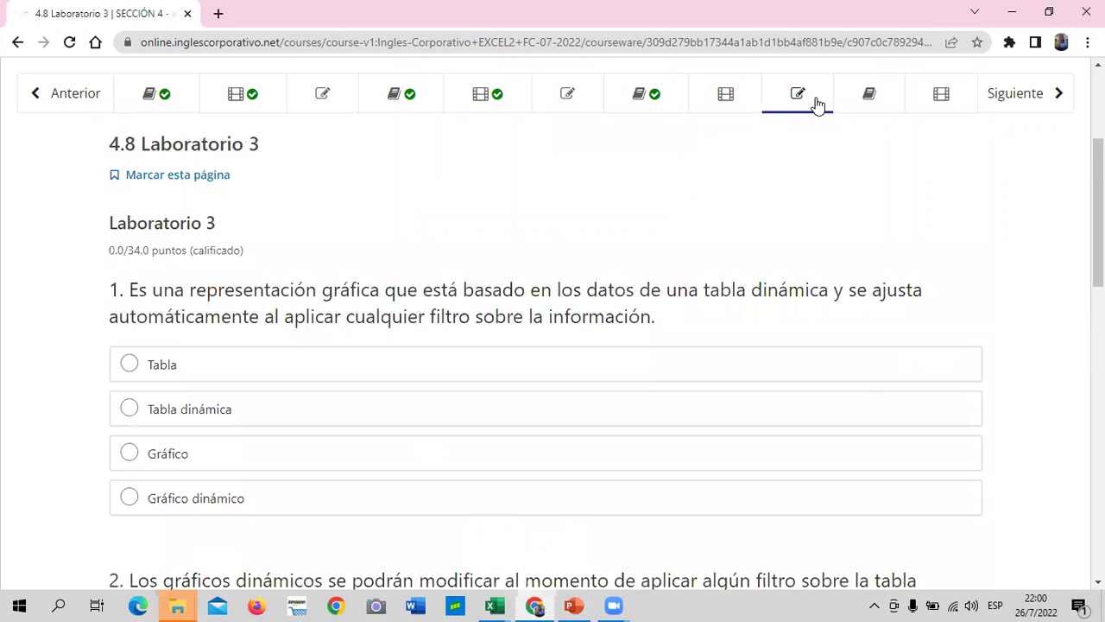
click(883, 107)
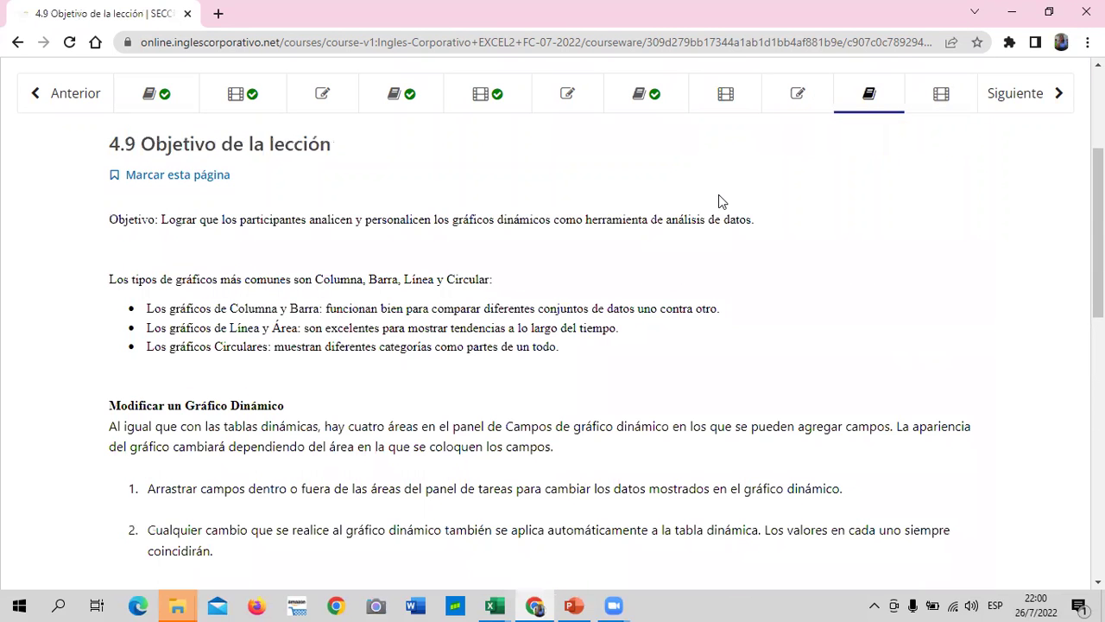
scroll(669, 278, down, 3)
scroll(665, 277, down, 3)
scroll(661, 275, down, 2)
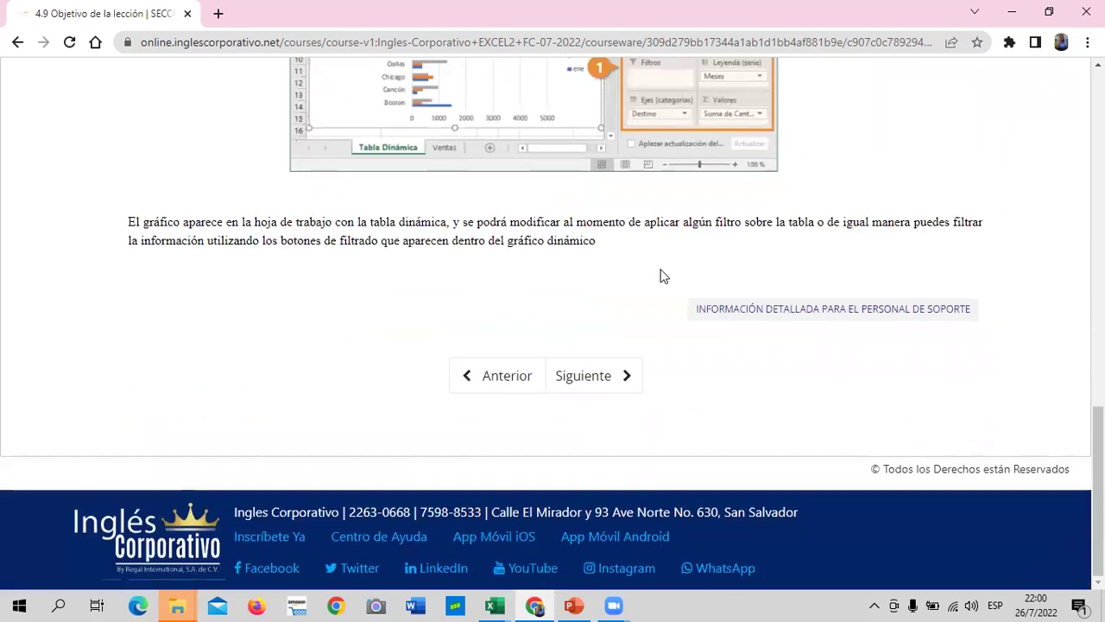
scroll(656, 272, up, 2)
scroll(654, 271, down, 3)
scroll(654, 271, up, 5)
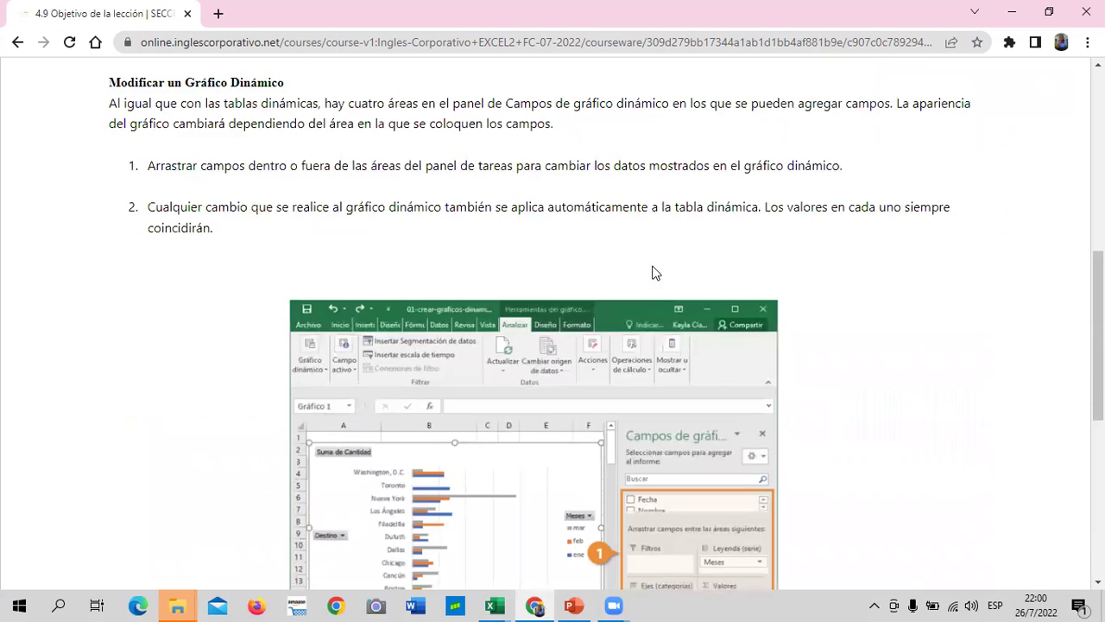
scroll(654, 272, up, 5)
scroll(654, 271, up, 1)
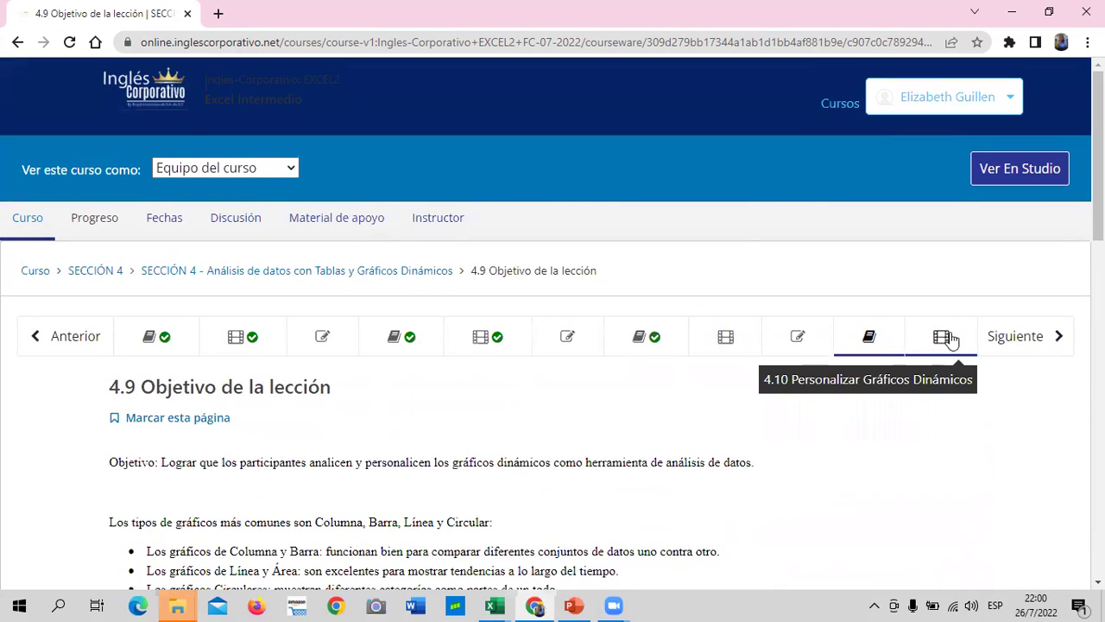
- Go to lesson 4.10 Personalizar Gráficos Dinámicos and scroll down to its empty discussion
click(943, 336)
scroll(565, 312, down, 4)
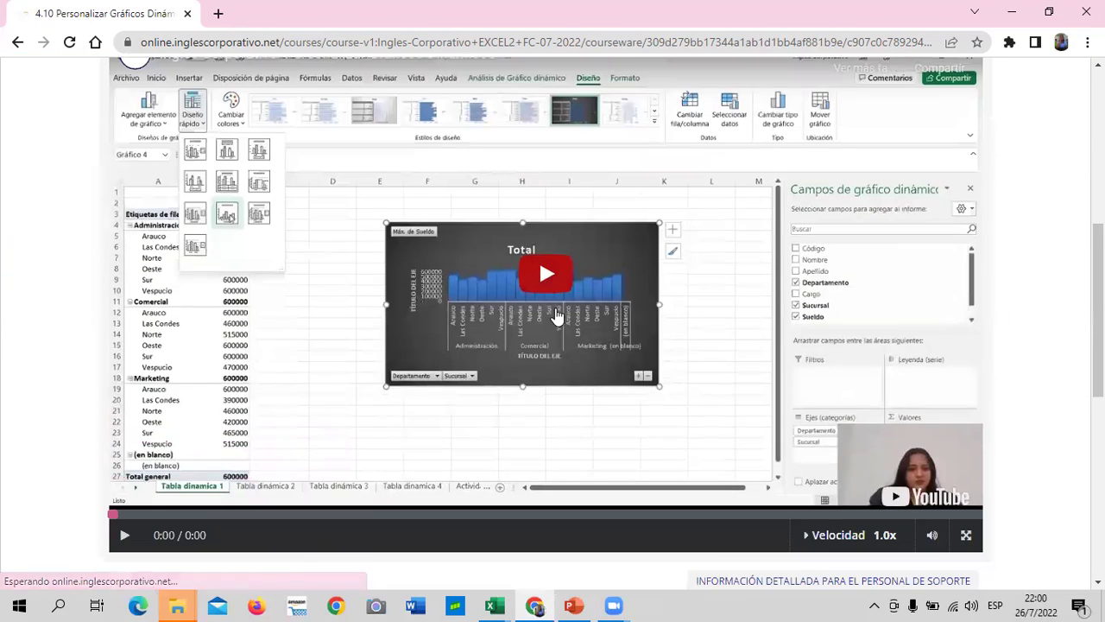
scroll(354, 318, down, 5)
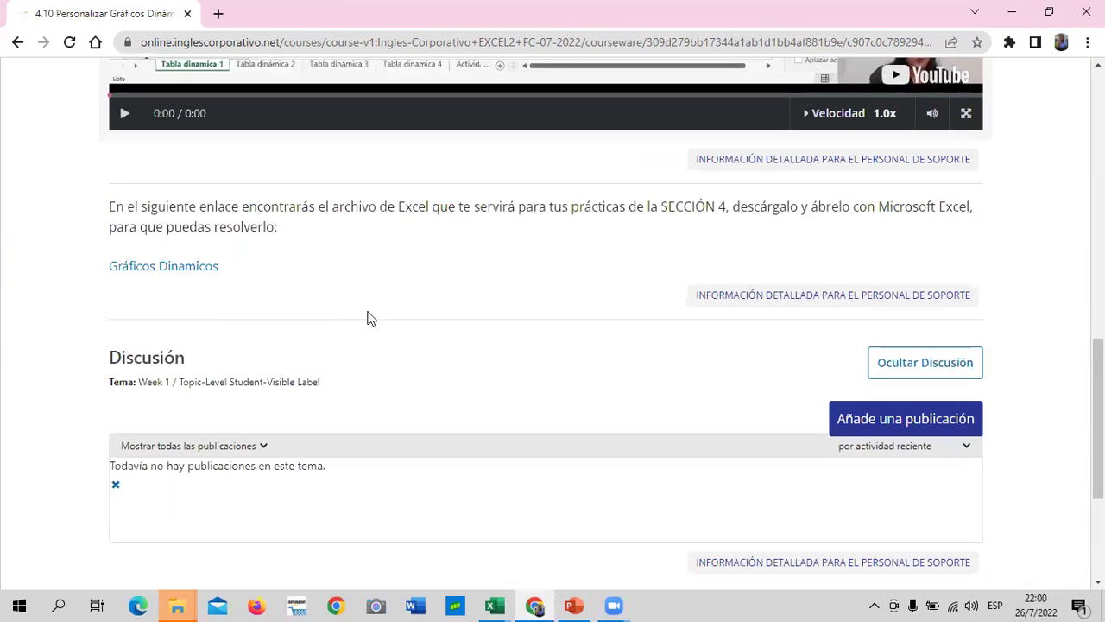